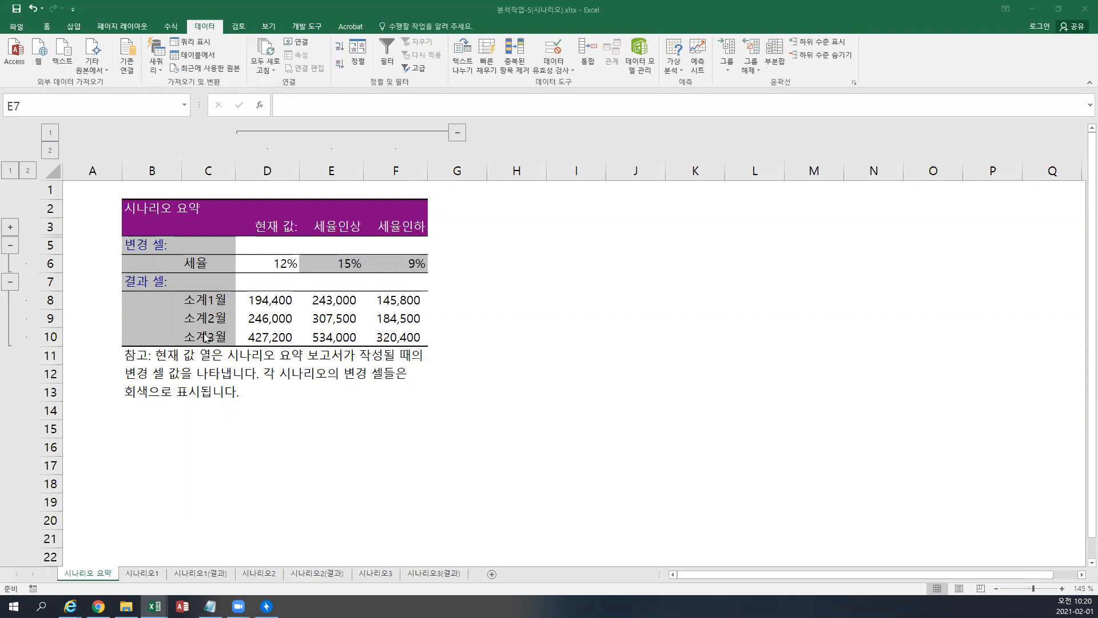
- Examine the changing-cell and result-cell labels and the 세율인상 and 세율인하 scenario names in the scenario summary
left_click(214, 264)
left_click(205, 299)
left_click(205, 319)
left_click(204, 338)
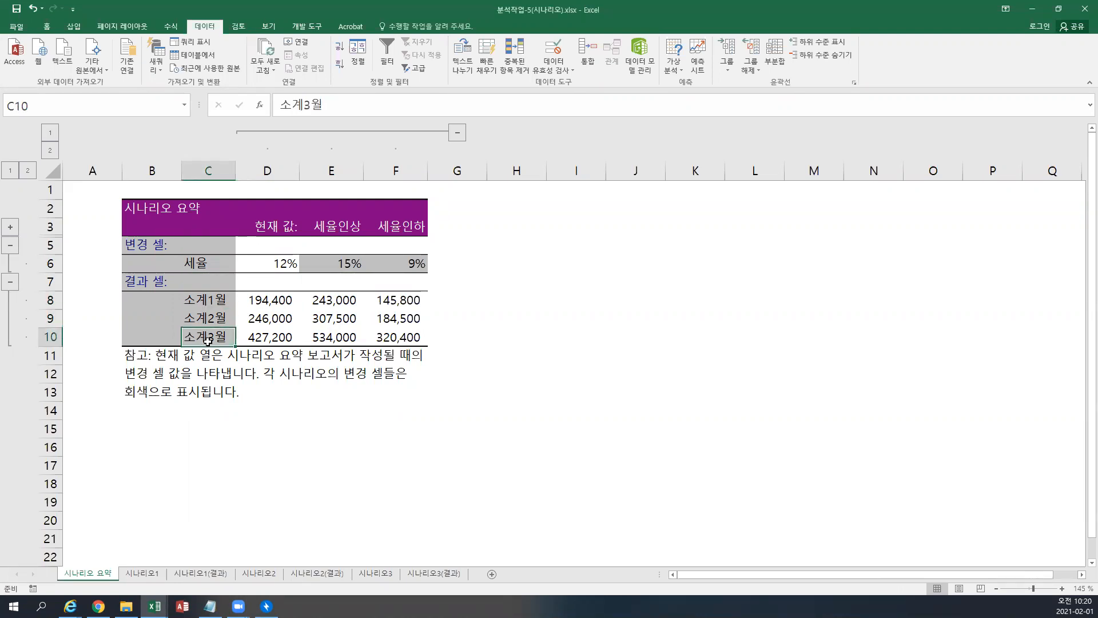
left_click(333, 227)
left_click(382, 230)
left_click(332, 226)
left_click(382, 228)
left_click(330, 222)
left_click(382, 228)
left_click(331, 226)
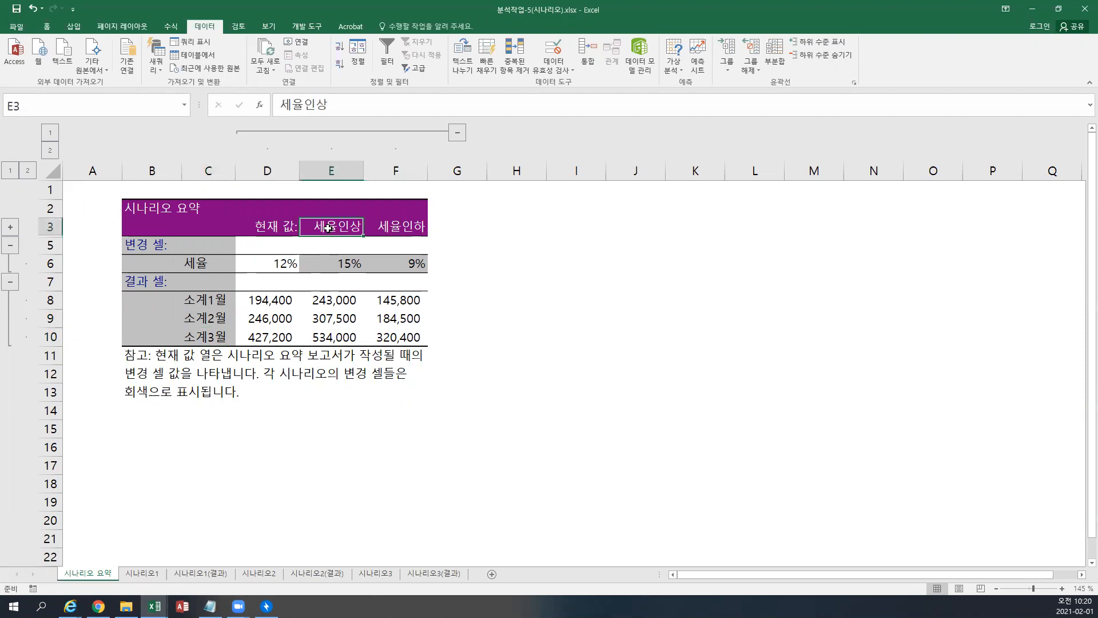
- Compare the 세율 values of the 세율인상 and 세율인하 scenarios in the summary's changing-cell row
left_click(348, 260)
left_click(381, 262)
left_click(352, 262)
left_click(391, 262)
left_click(354, 263)
left_click(394, 263)
left_click(353, 262)
left_click(393, 262)
left_click(355, 263)
left_click(394, 263)
left_click(353, 263)
- Delete the 시나리오 요약 sheet from the workbook and leave the window maximized
left_click(1059, 9)
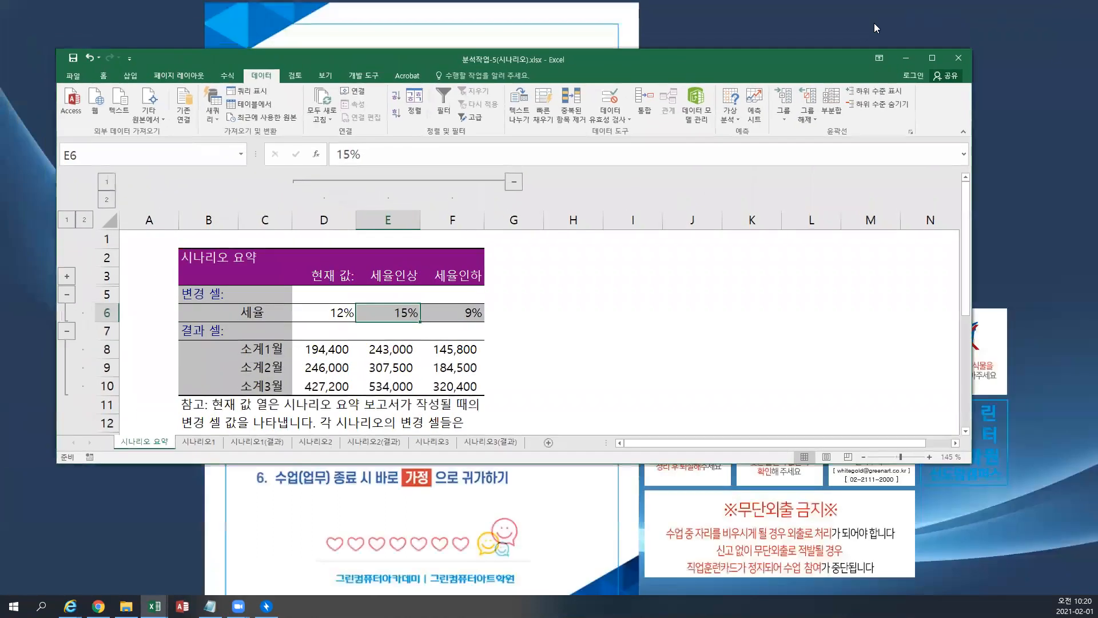
left_click_drag(746, 54, 722, 19)
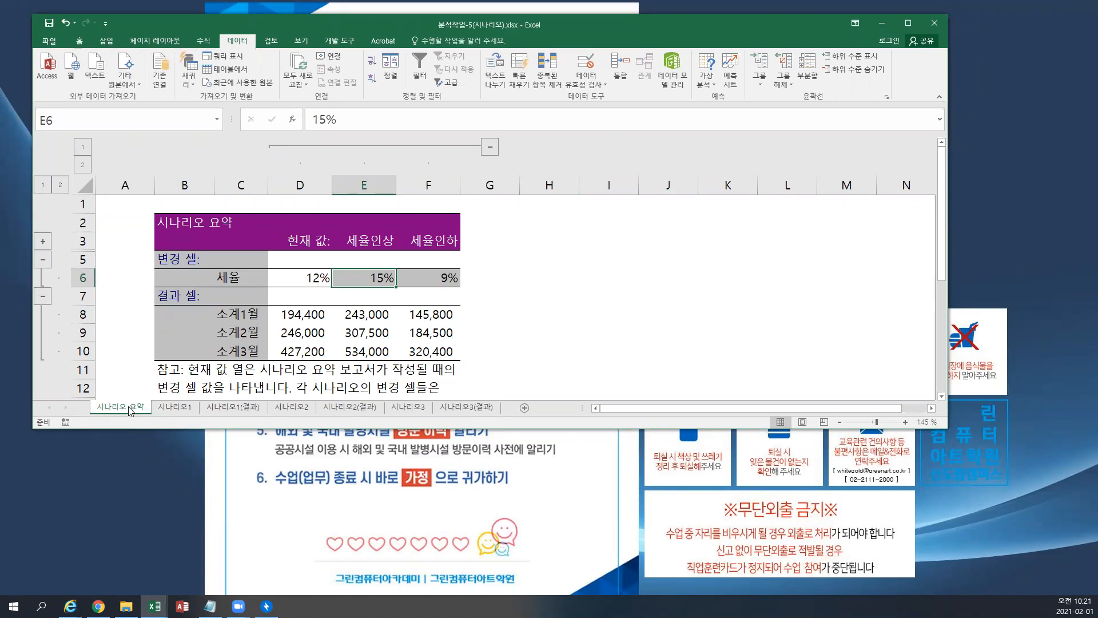
left_click(106, 41)
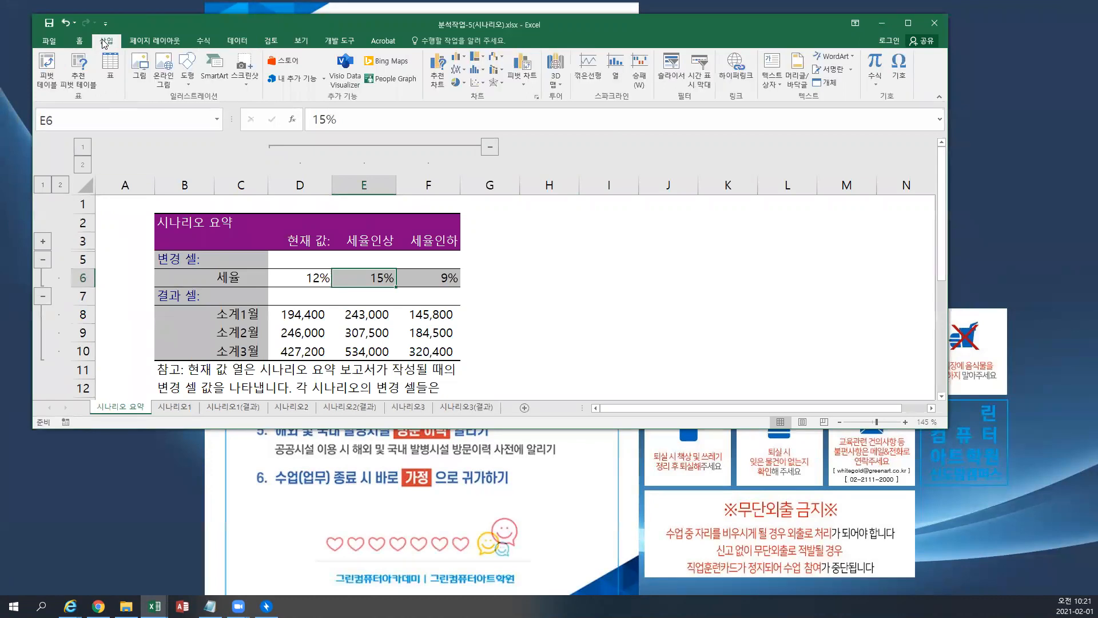
left_click(79, 41)
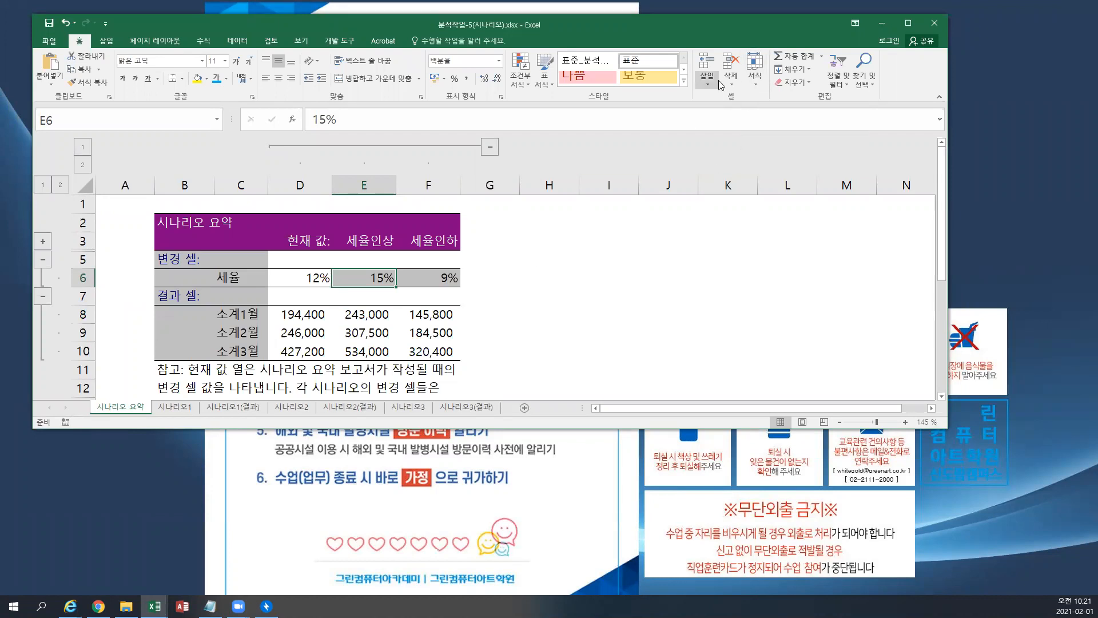
left_click(756, 77)
left_click(732, 81)
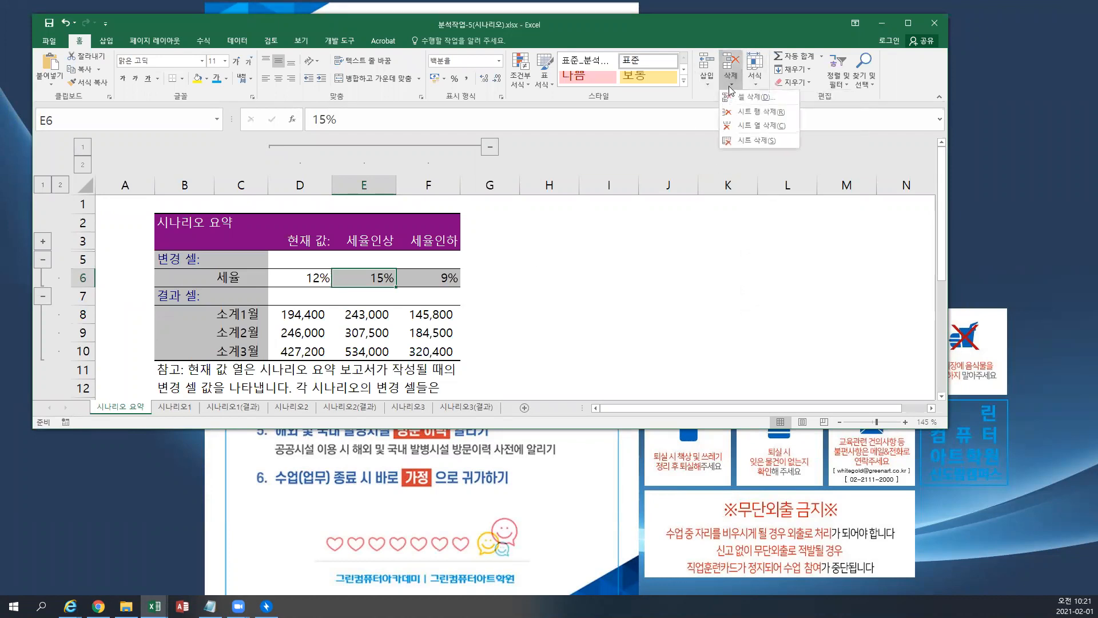
left_click(755, 140)
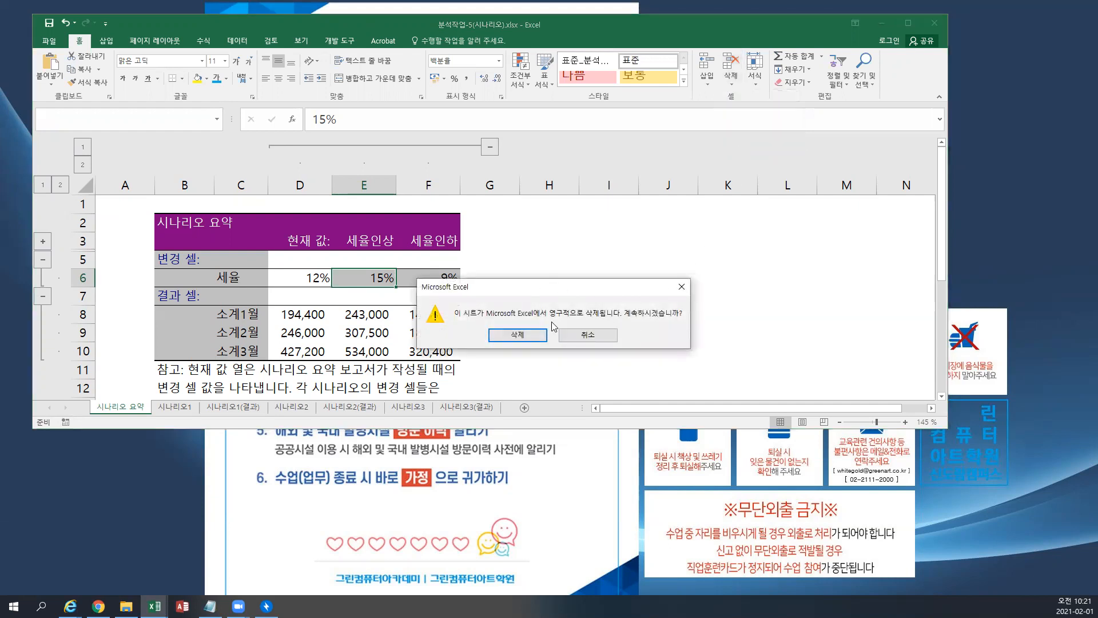
left_click(513, 337)
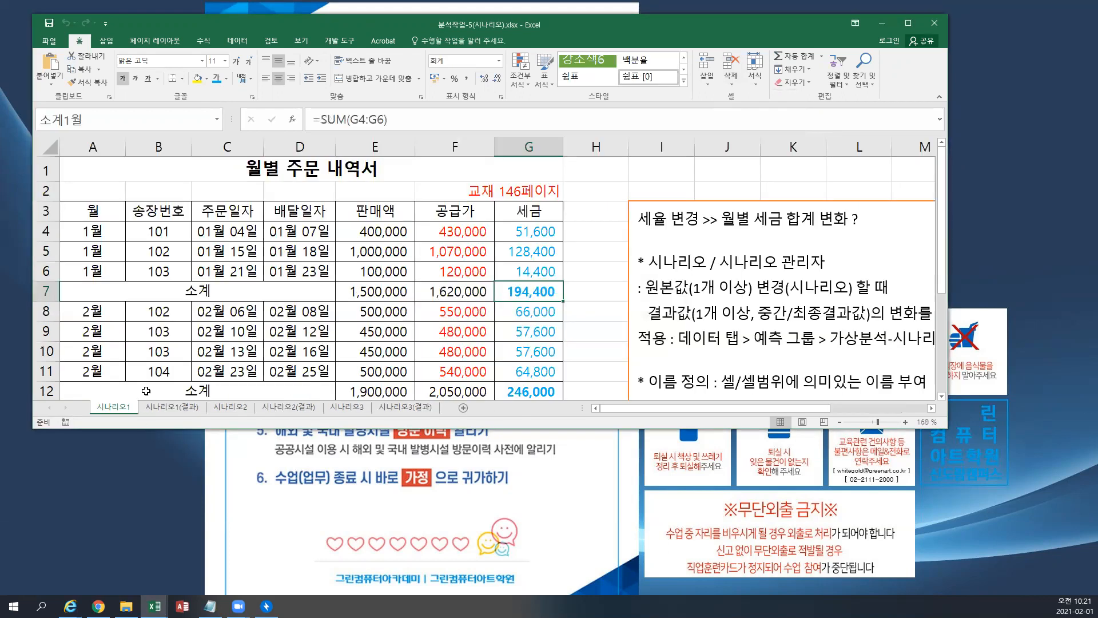
left_click(908, 22)
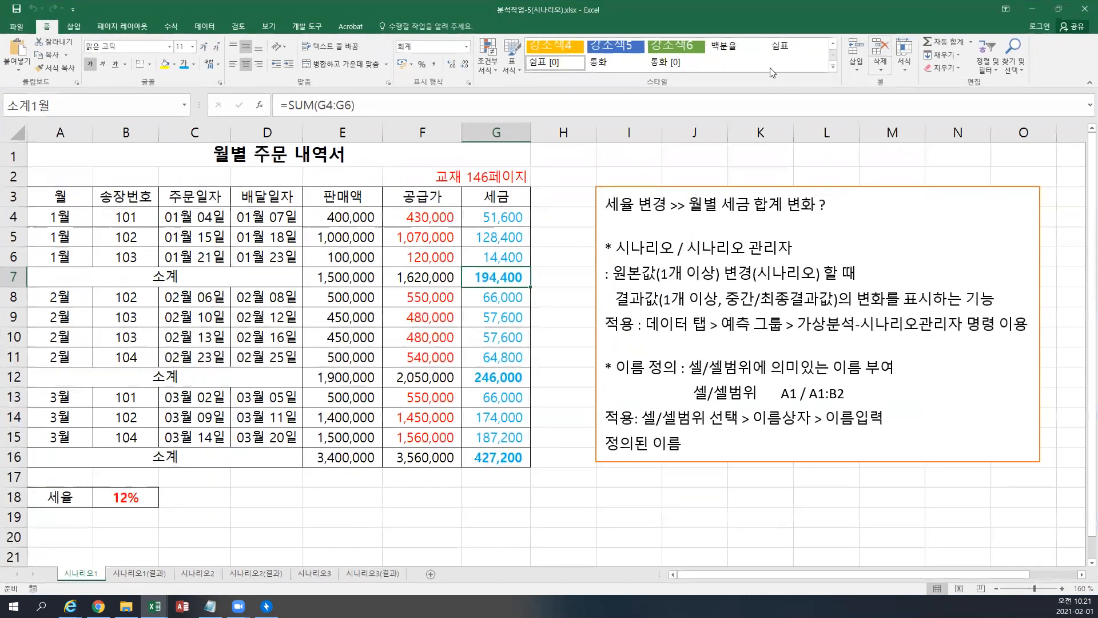
- Inspect the definition and cell reference of the defined name 세율 in the Name Manager without changing it
left_click(205, 27)
left_click(171, 29)
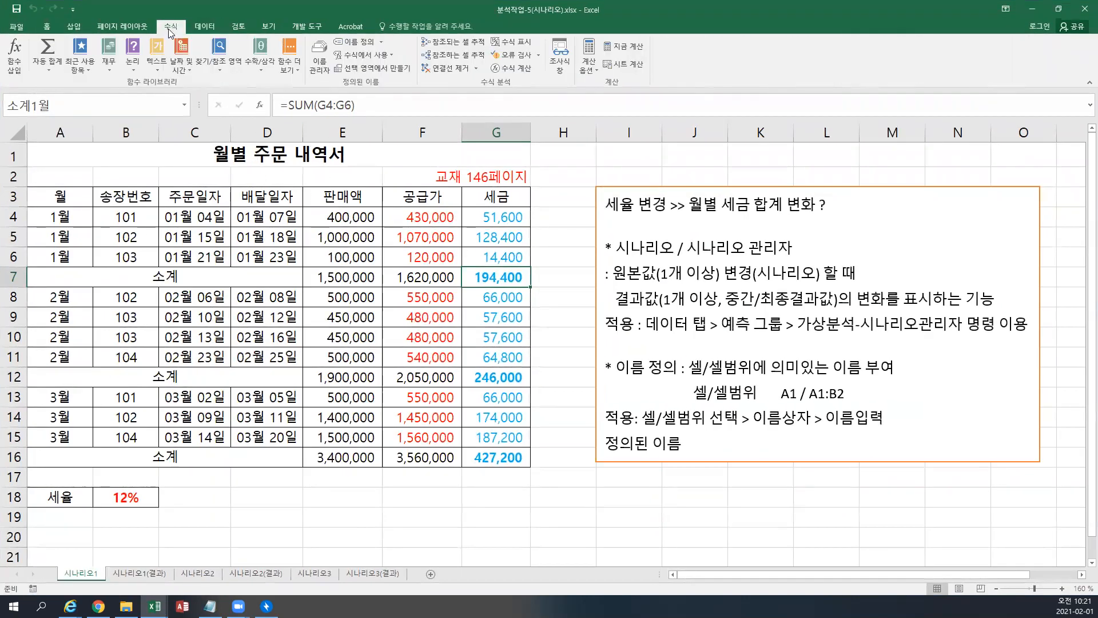
left_click(321, 70)
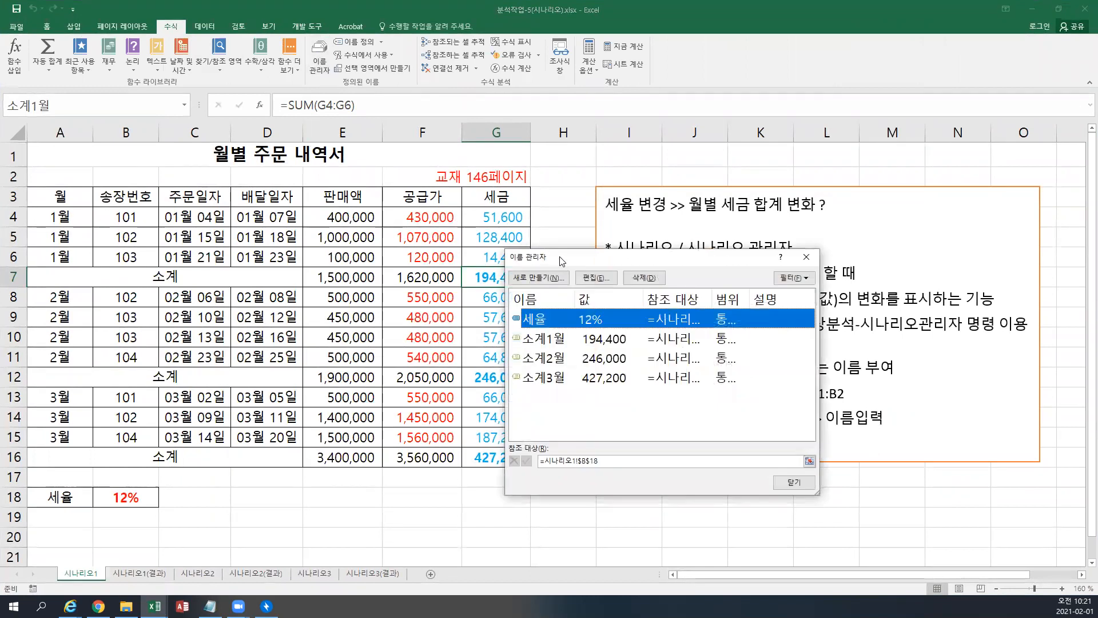
left_click_drag(562, 261, 408, 173)
left_click(444, 192)
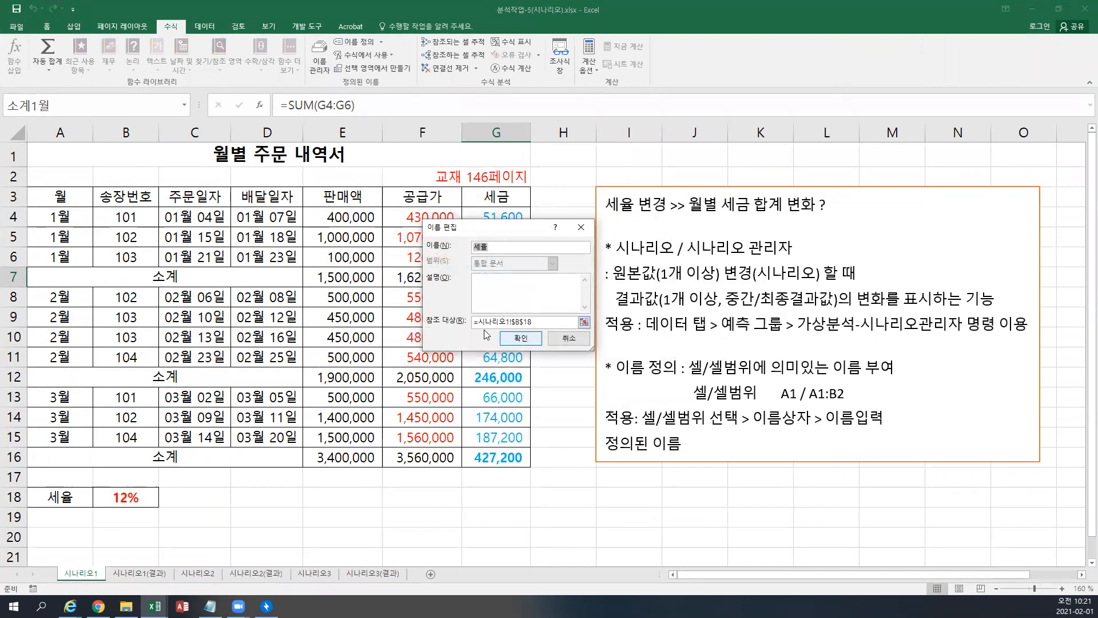
left_click(537, 321)
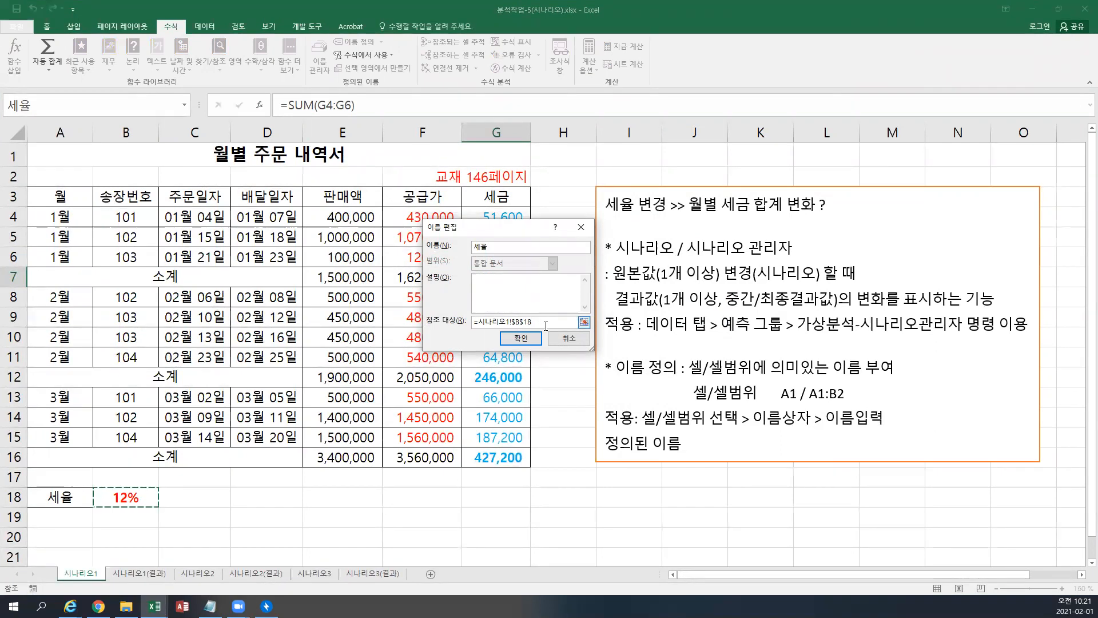
left_click_drag(538, 322, 472, 322)
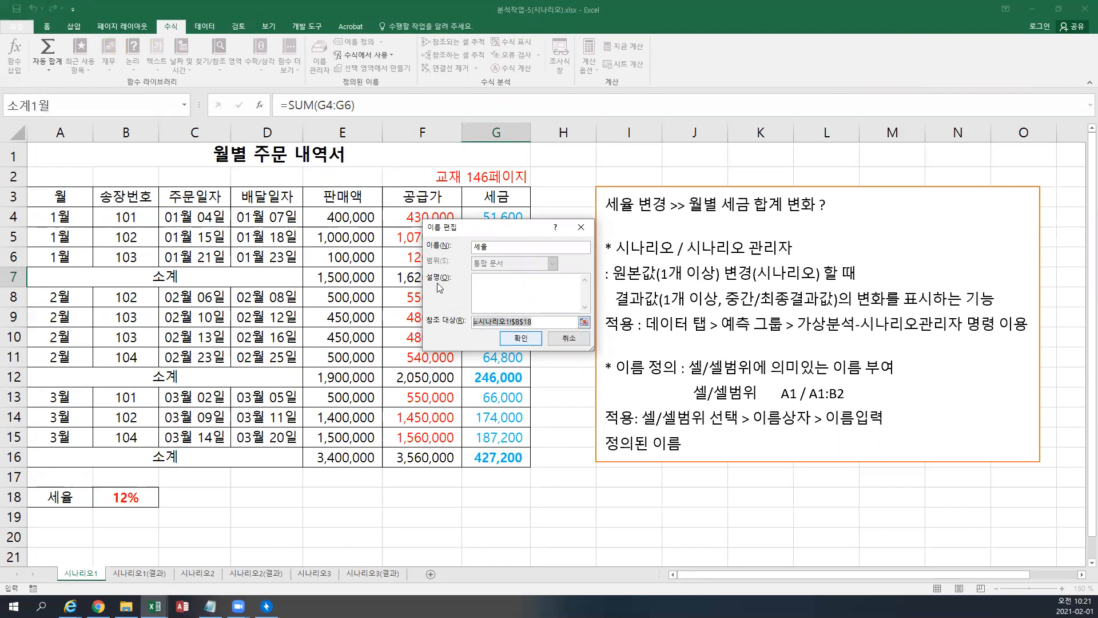
left_click(564, 338)
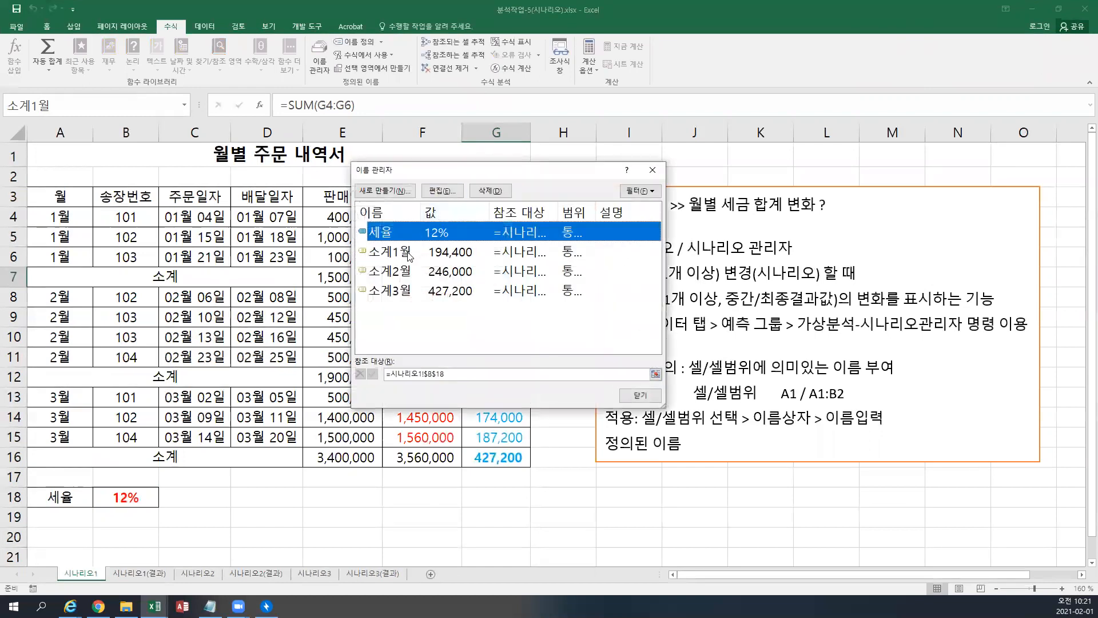
- Inspect the definitions of the names 소계1월, 소계2월 and 소계3월, and close the Name Manager
left_click(411, 255)
left_click(445, 197)
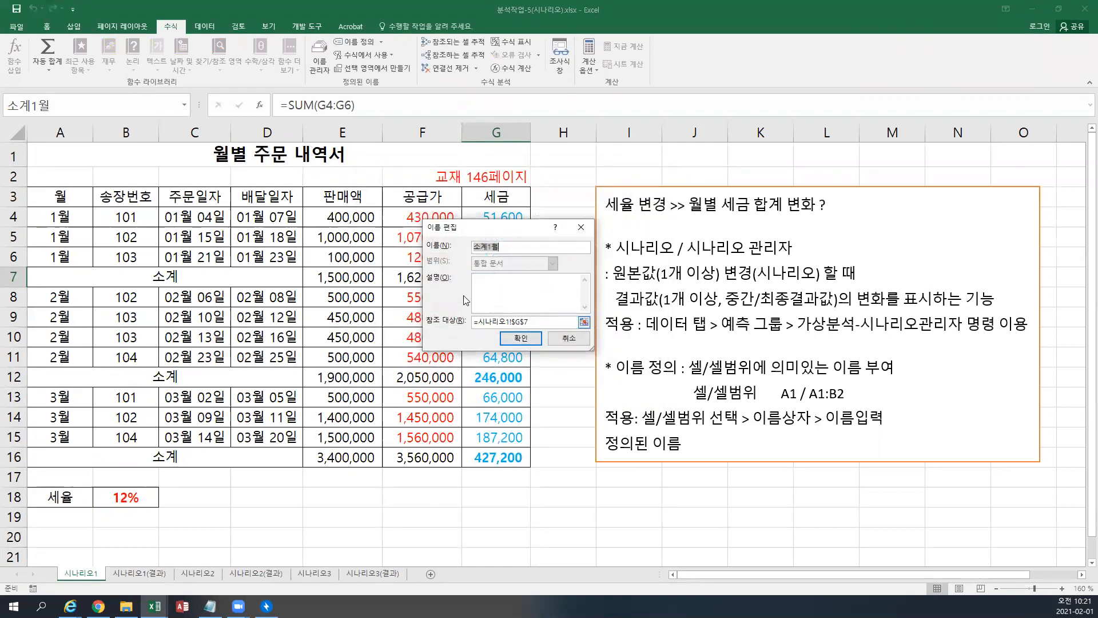
left_click(567, 340)
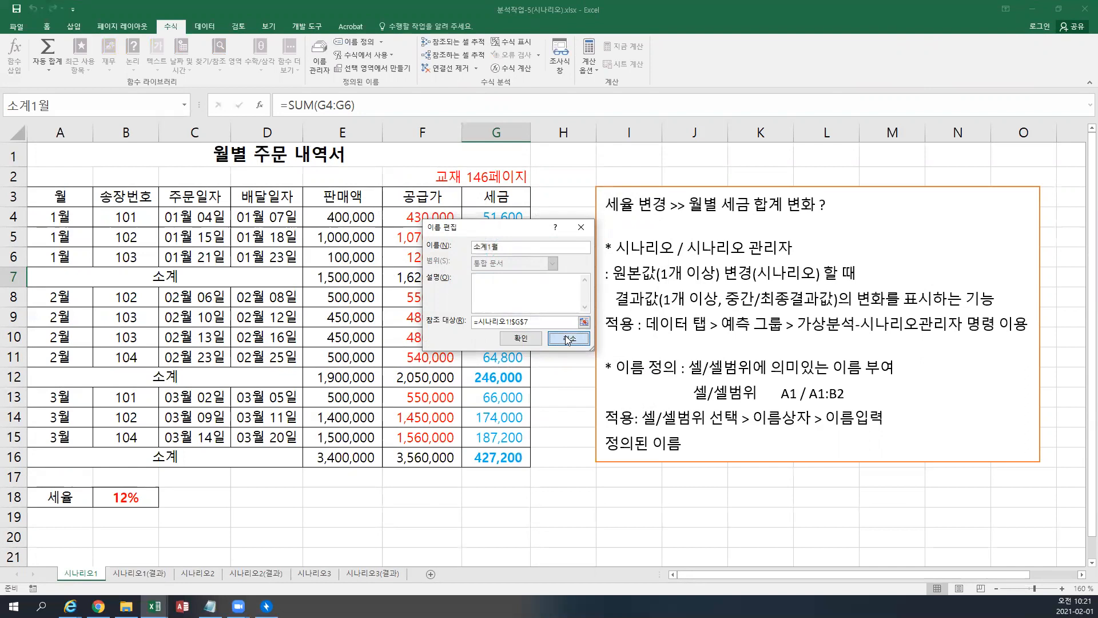
left_click(411, 271)
left_click(473, 220)
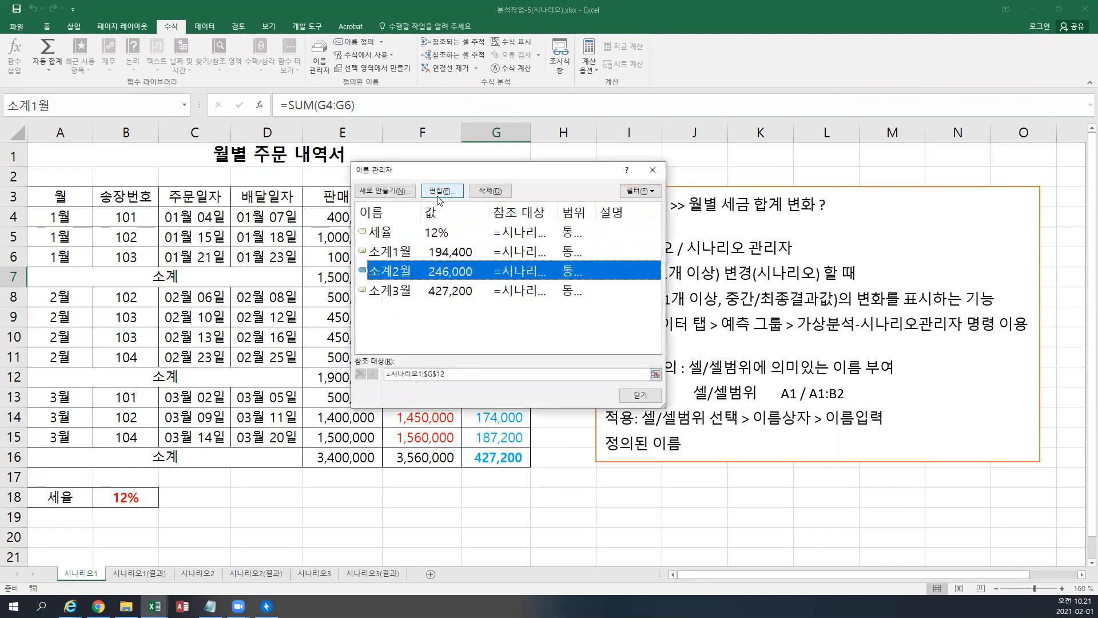
left_click(568, 338)
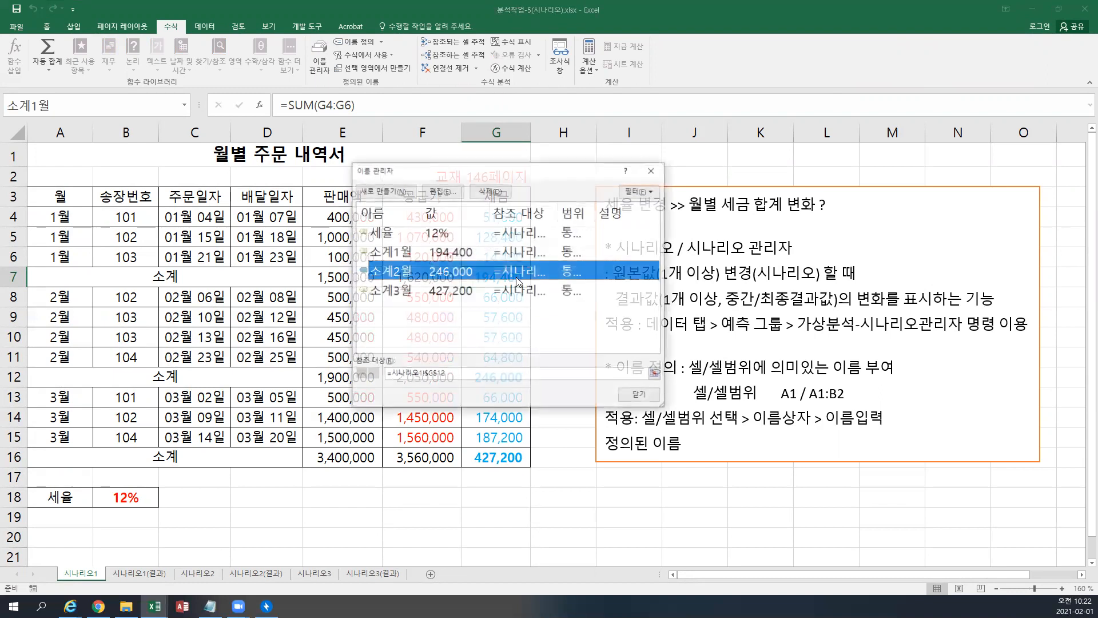
left_click(406, 290)
left_click(442, 190)
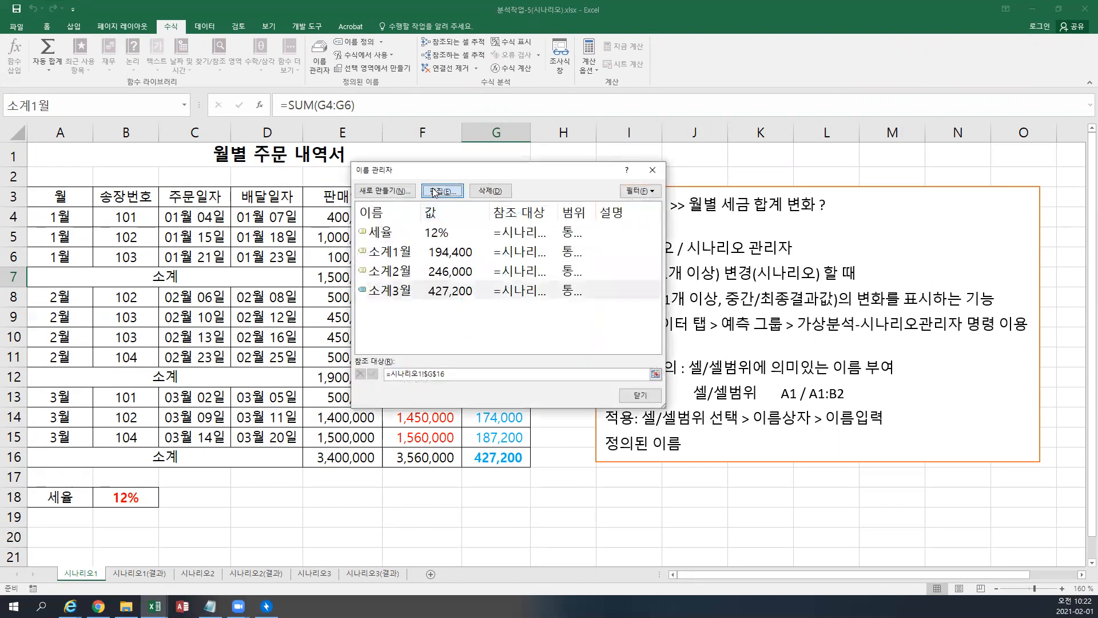
left_click(519, 341)
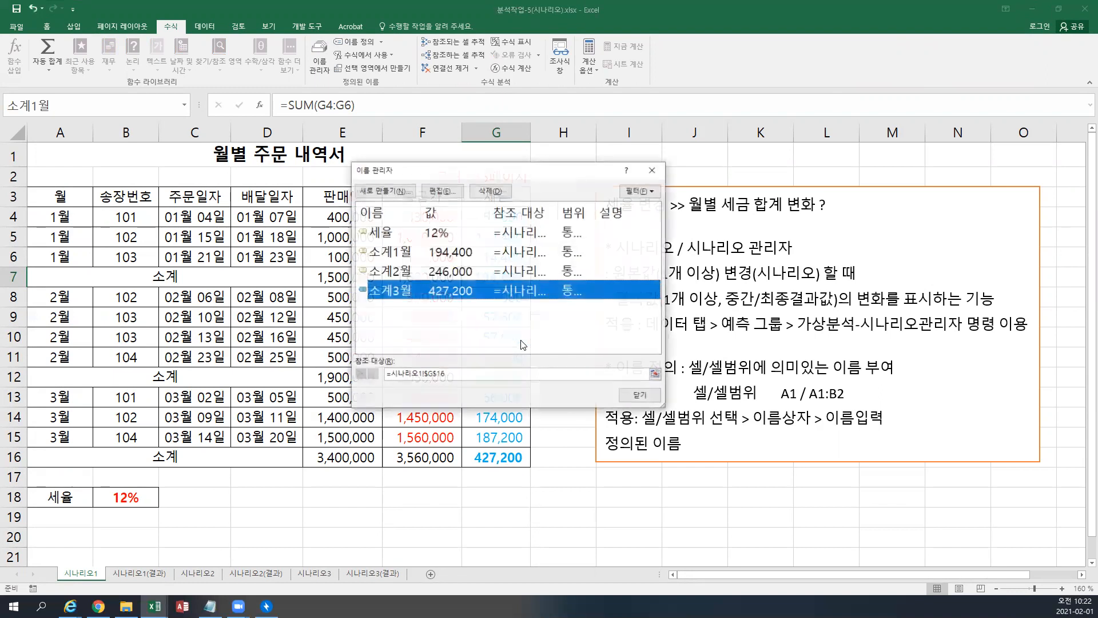
left_click(640, 395)
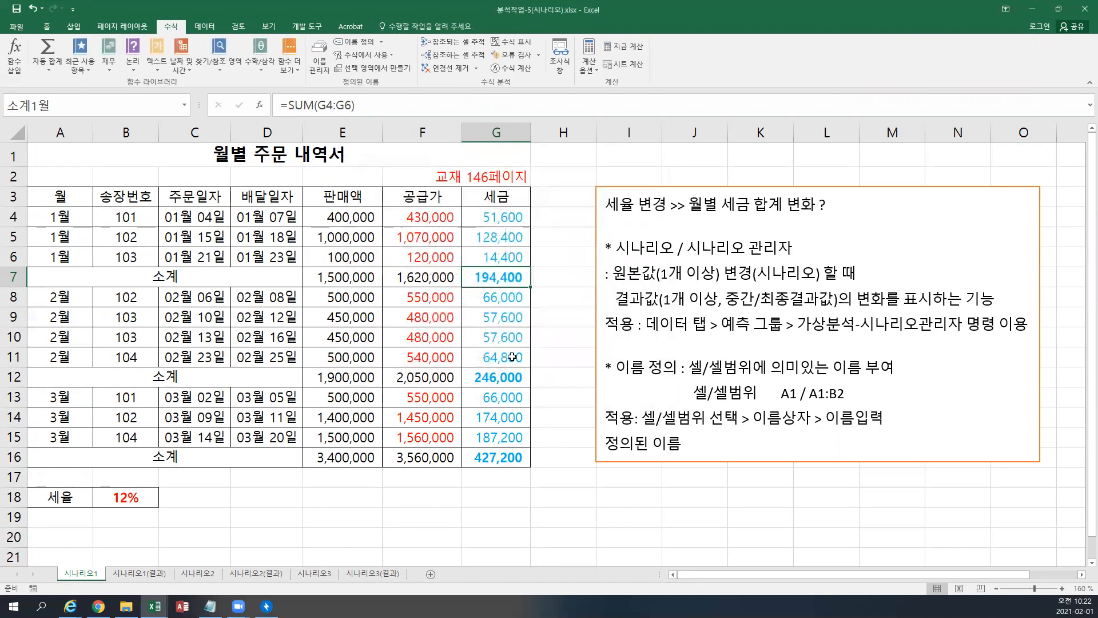
- Review the changing cell and the 세율 value of the 세율인상 scenario in the Scenario Manager
left_click(332, 221)
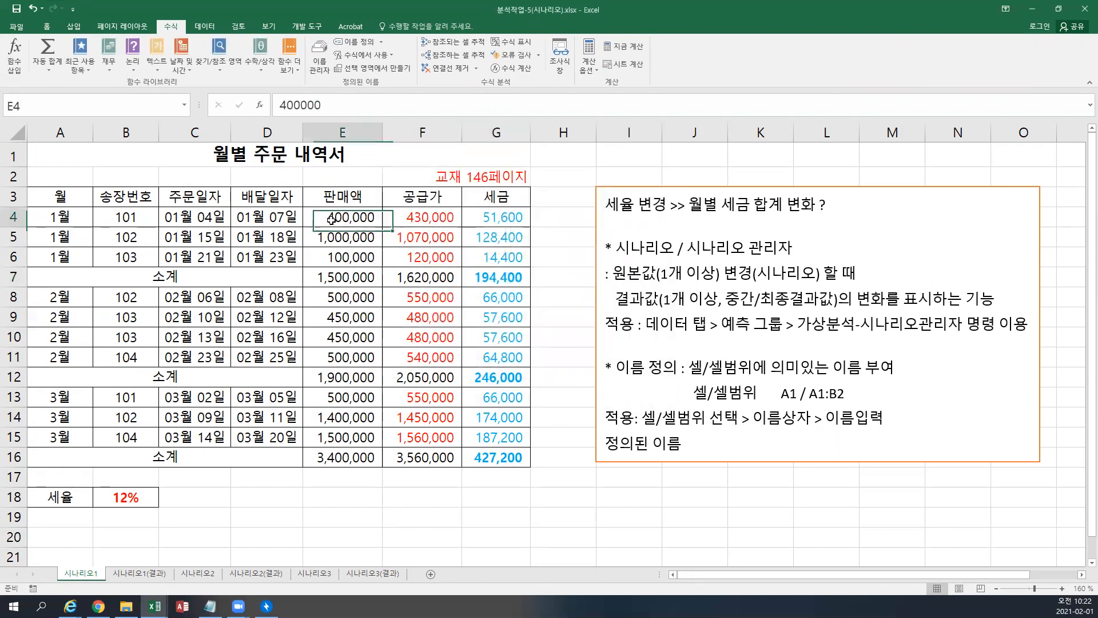
left_click(216, 29)
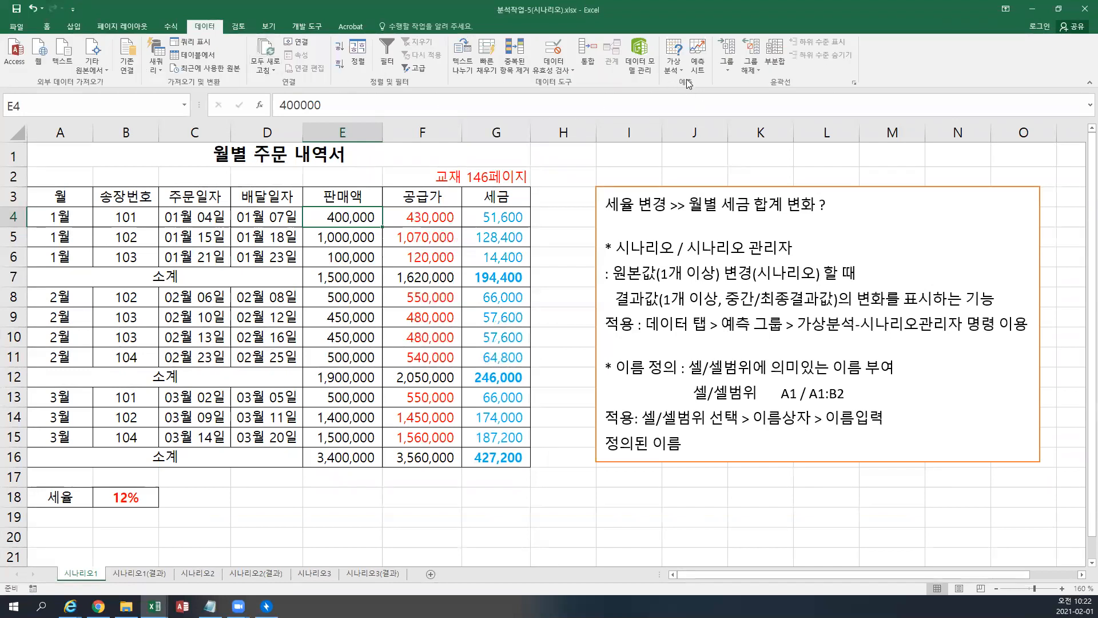
left_click(675, 62)
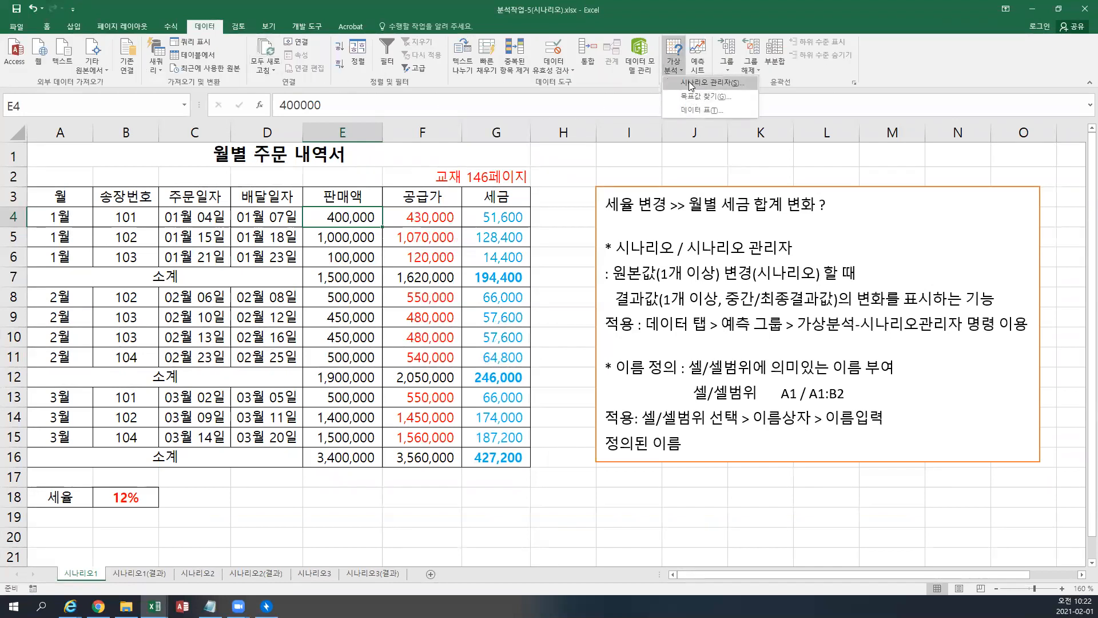
left_click(690, 84)
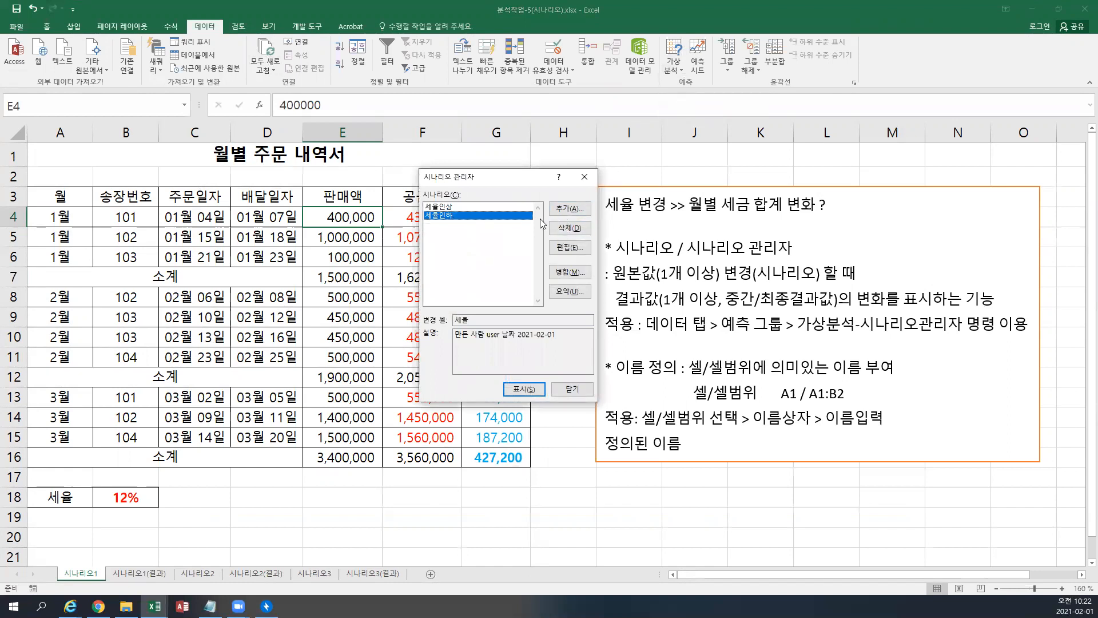
left_click(472, 209)
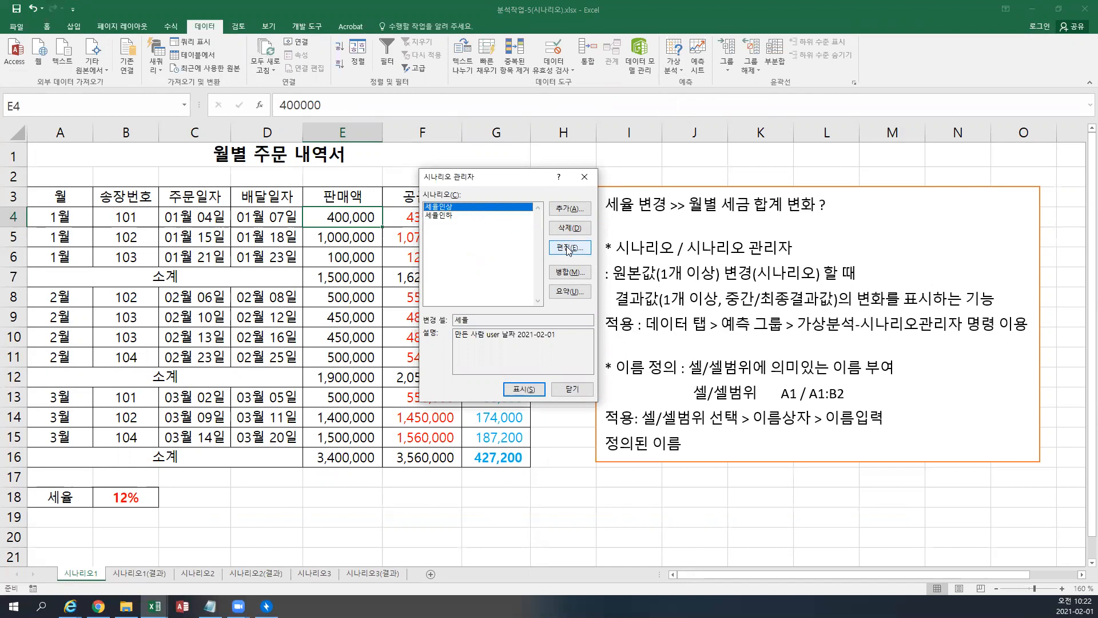
left_click(568, 249)
left_click(430, 220)
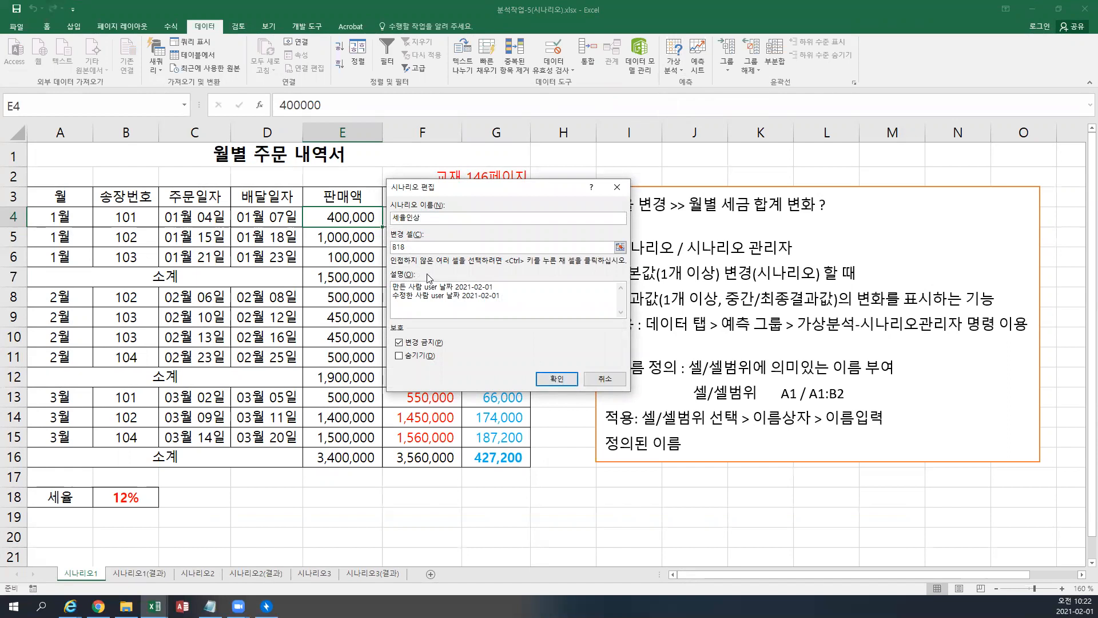
left_click(416, 249)
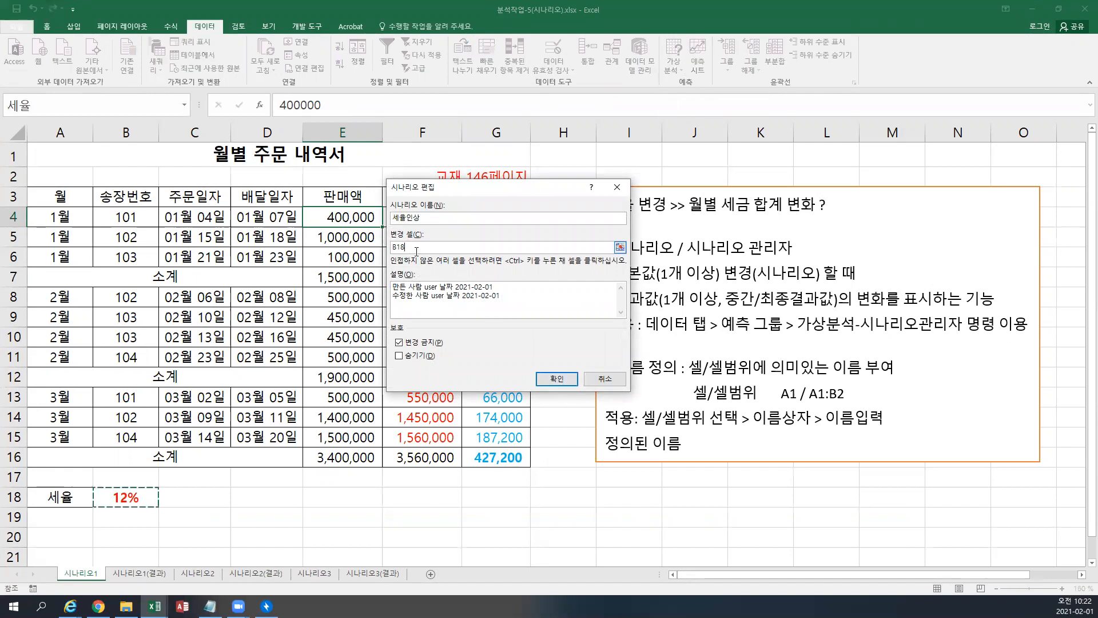
left_click(560, 383)
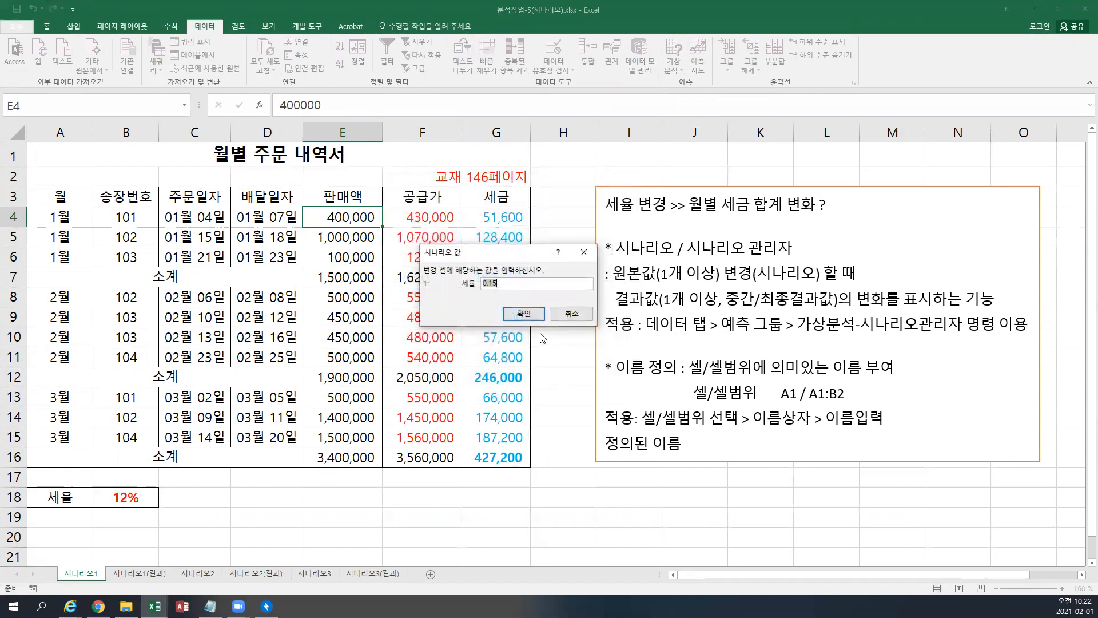
left_click(570, 318)
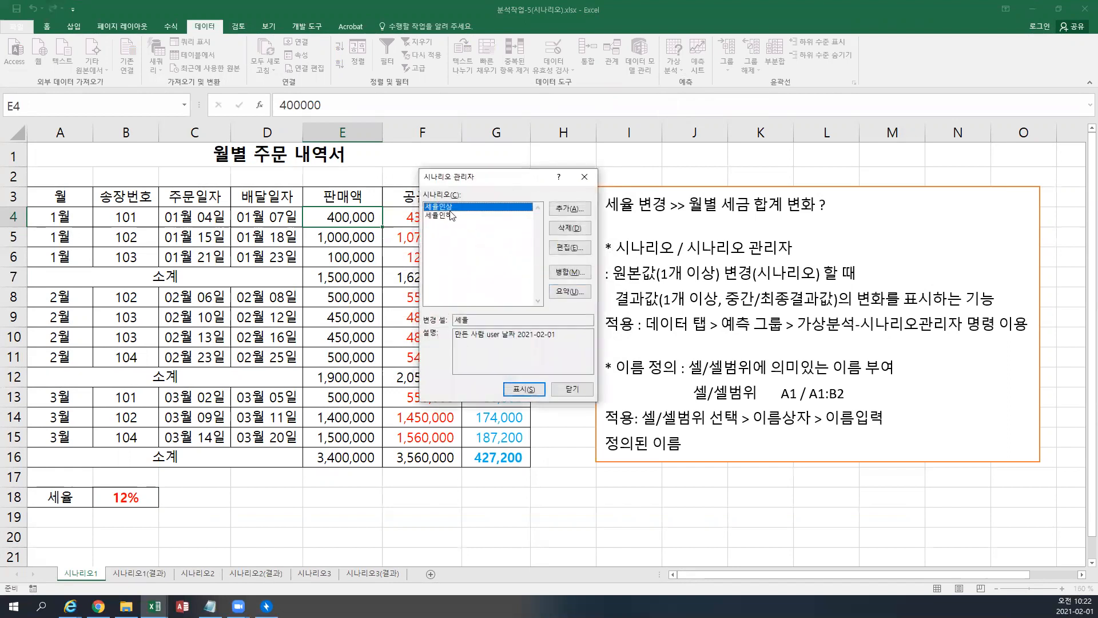
- Review the changing cell and the 세율 value of the 세율인하 scenario in the Scenario Manager
left_click(565, 252)
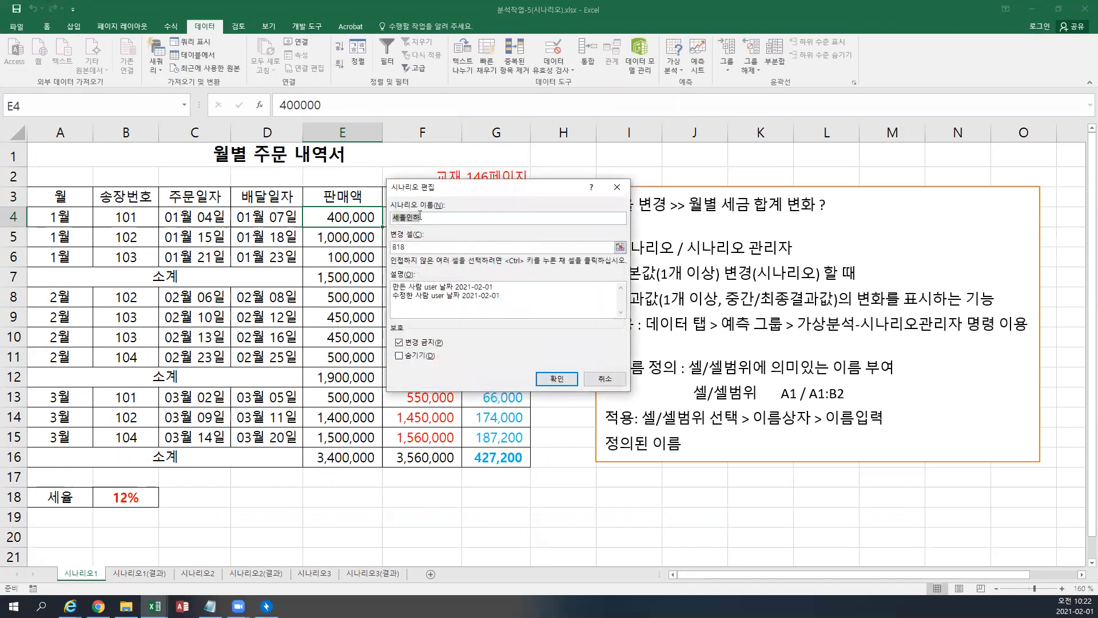
left_click(615, 247)
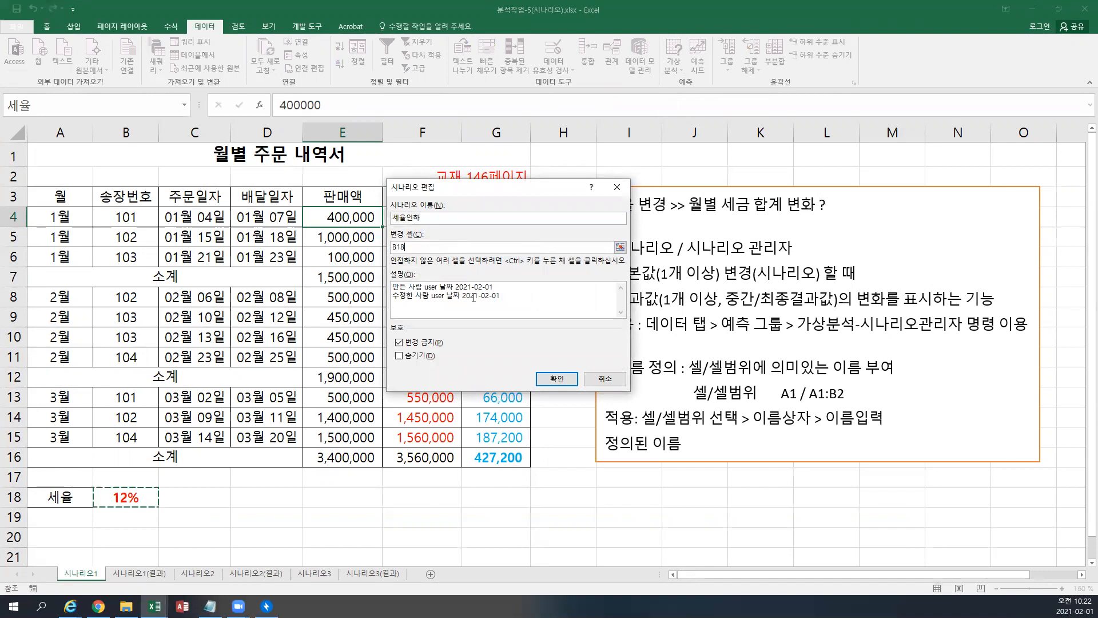
left_click(555, 378)
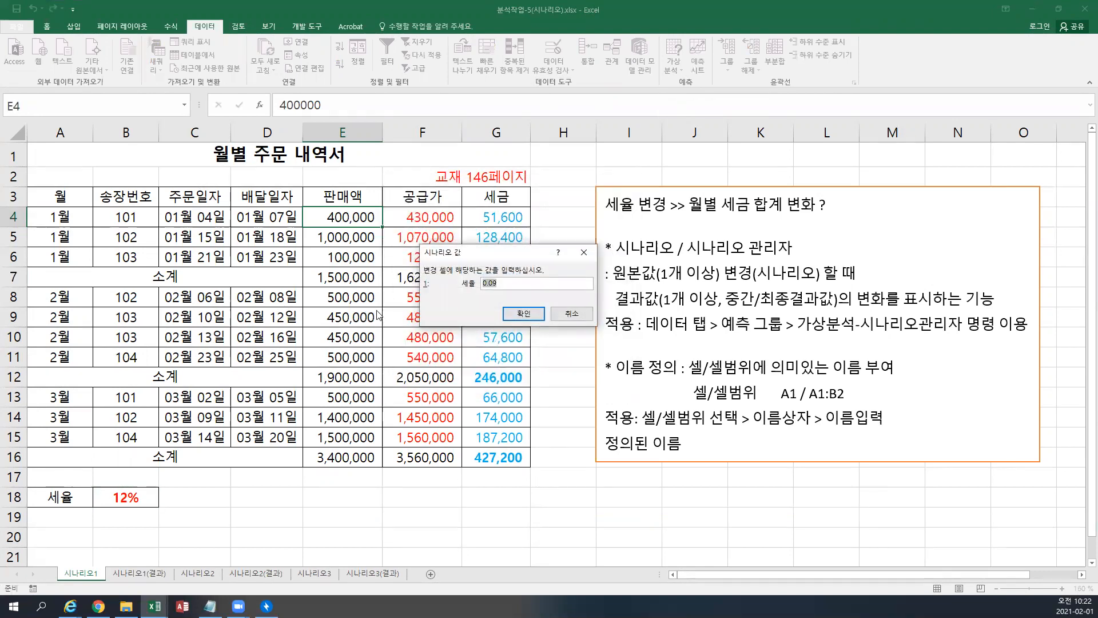
left_click(522, 314)
left_click(522, 314)
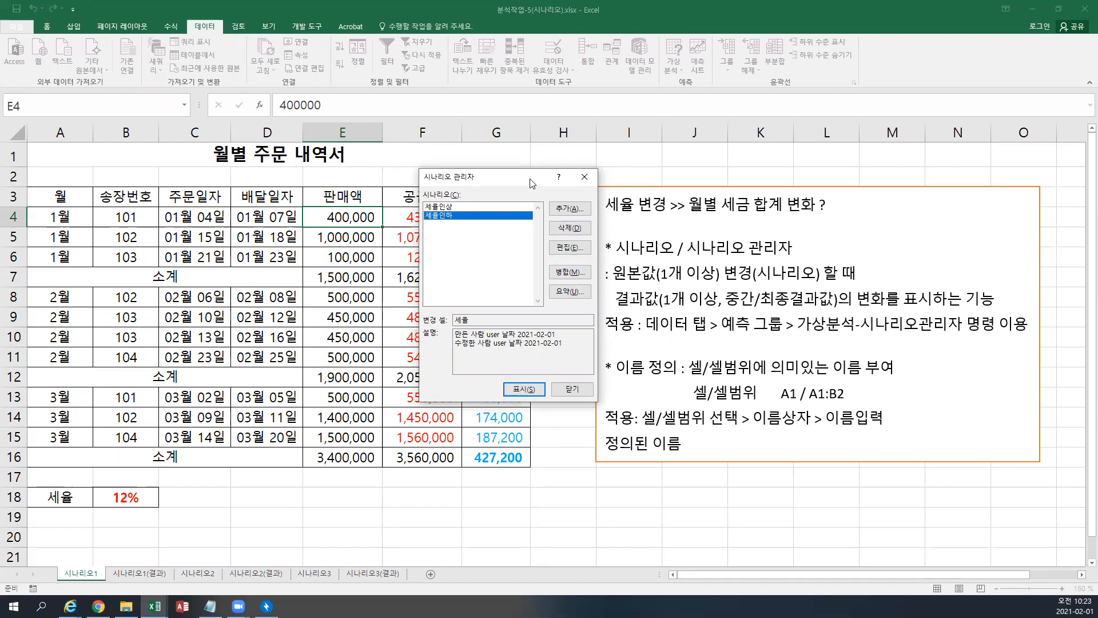
- Generate a scenario summary report with result cells G7, G12 and G16, and save the workbook
left_click(564, 292)
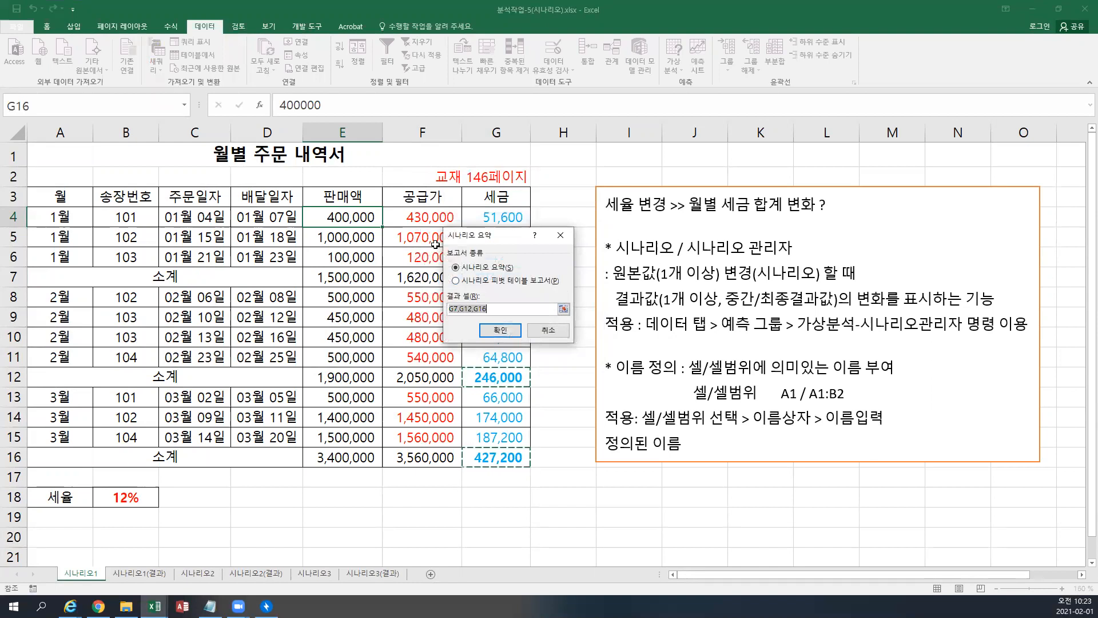
left_click(486, 268)
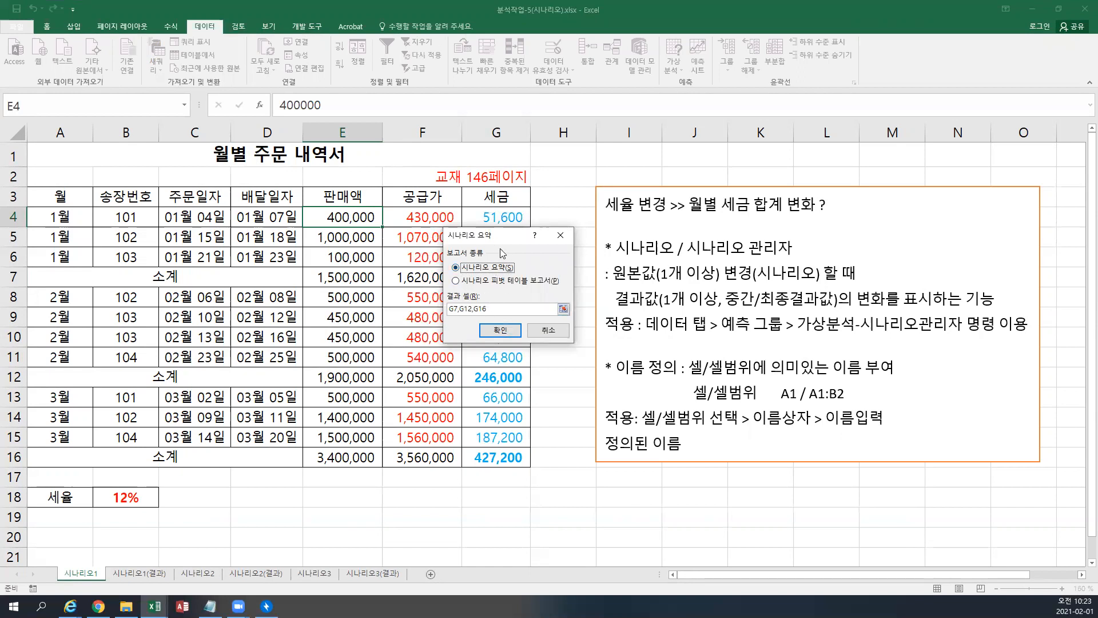
left_click_drag(504, 235, 604, 230)
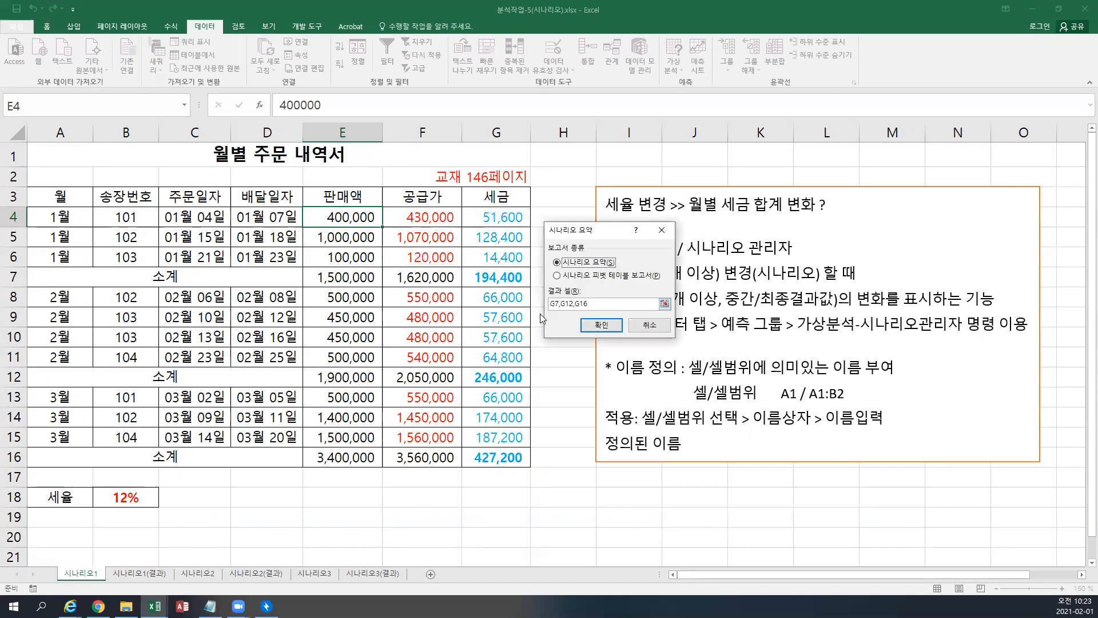
left_click(602, 324)
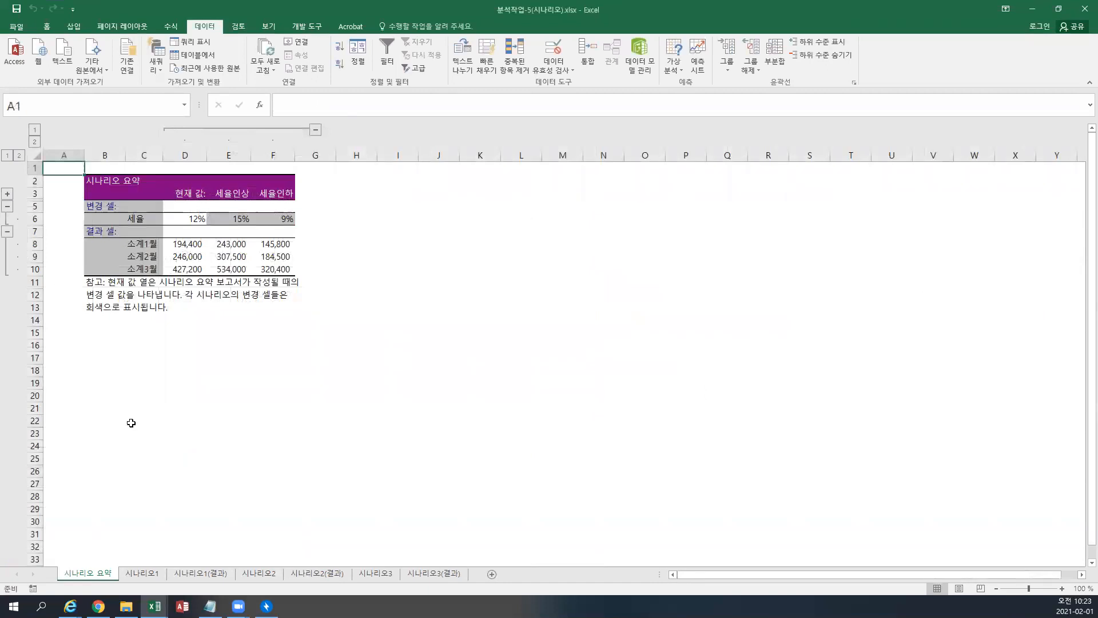
scroll(281, 421, "up", 3, "ctrl")
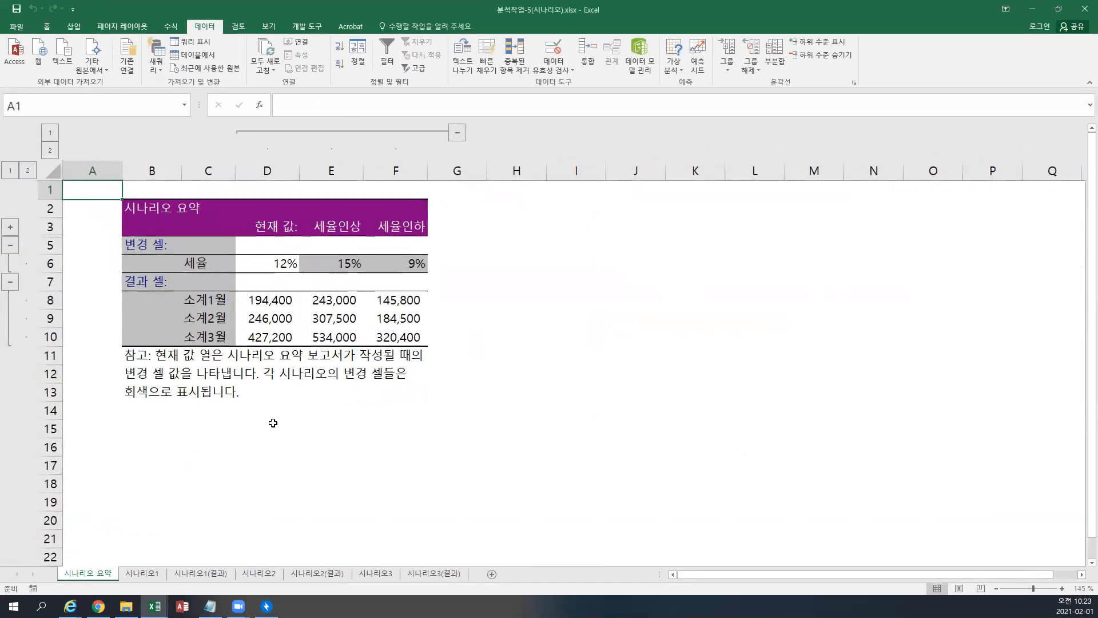
left_click(16, 8)
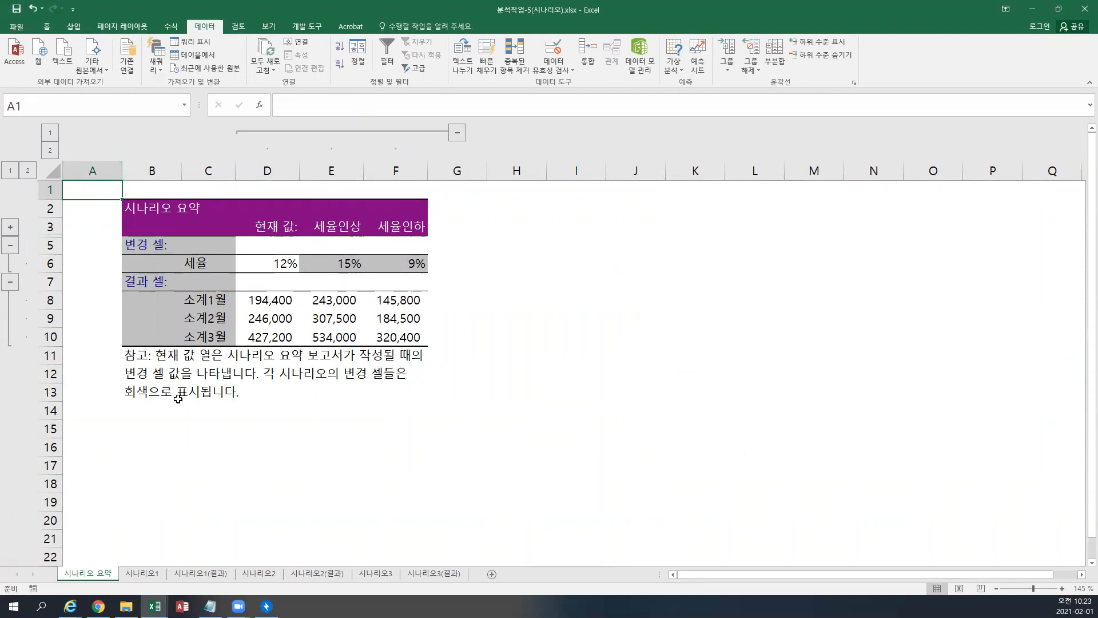
- On the 시나리오2 sheet, paste the note 교재 149페이지 into A2 and the scenario explanation text box at H3
left_click(256, 577)
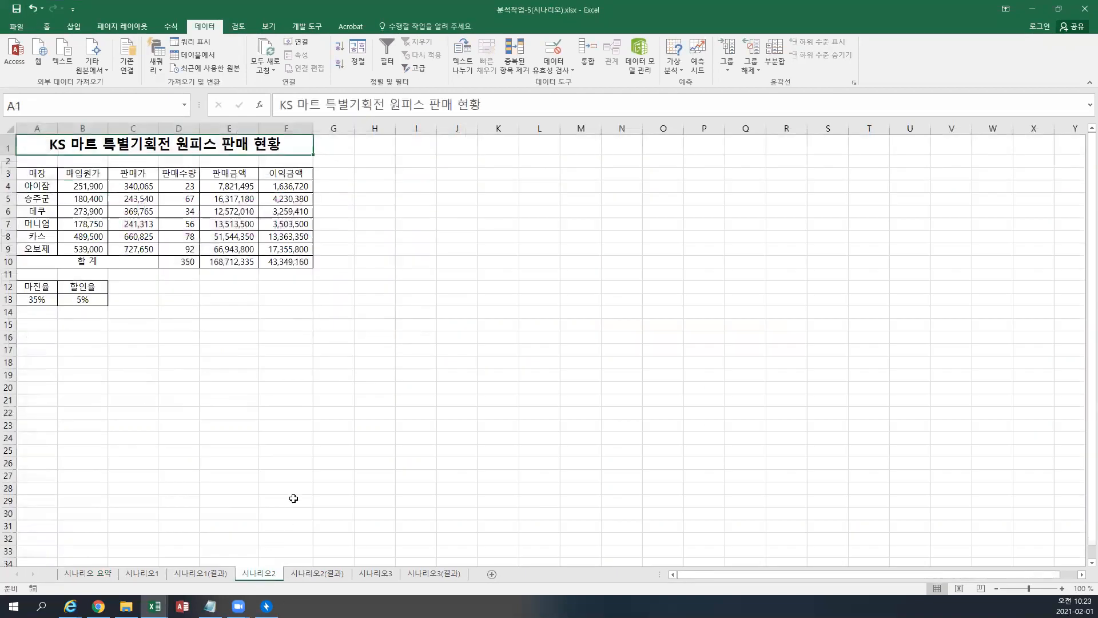
scroll(293, 498, "up", 2, "ctrl")
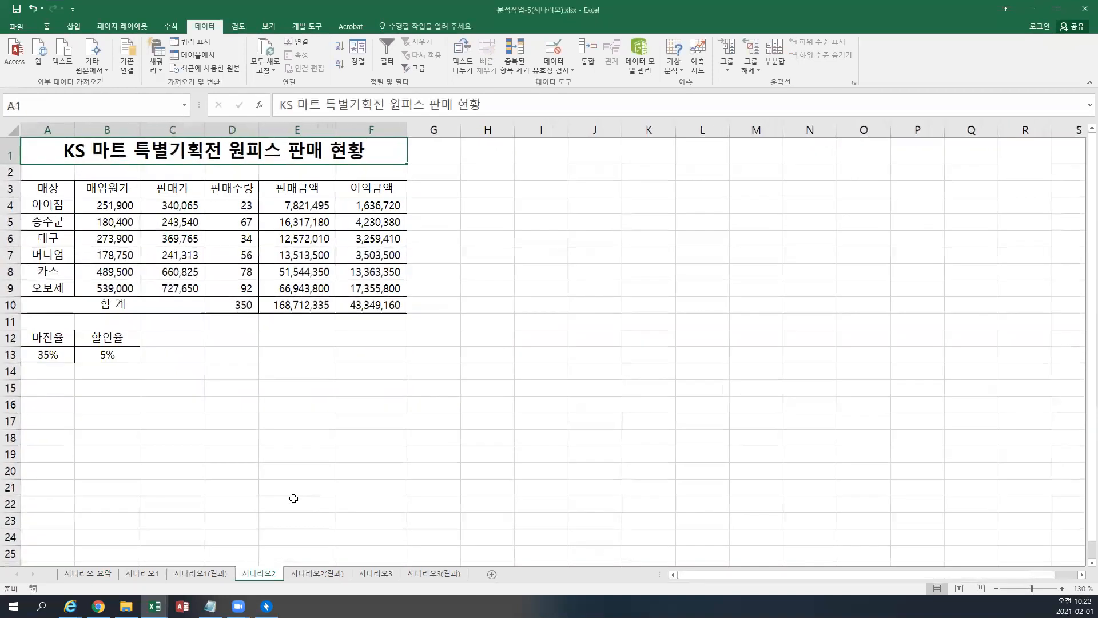
scroll(293, 498, "up", 1, "ctrl")
scroll(293, 498, "up", 1, "ctrl")
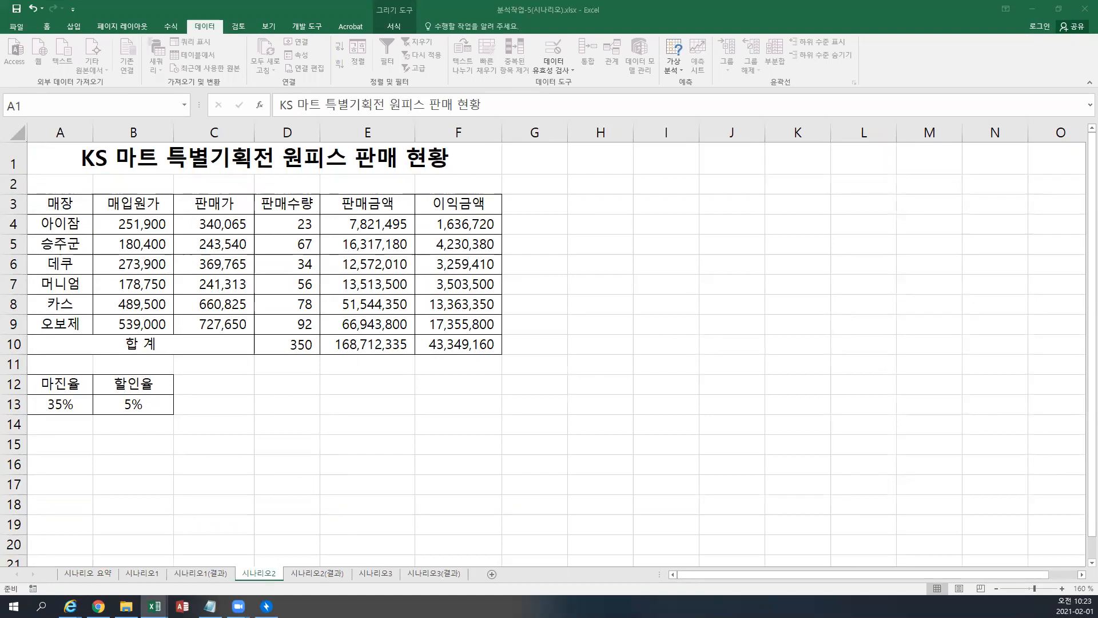
key("ctrl+c")
left_click(75, 187)
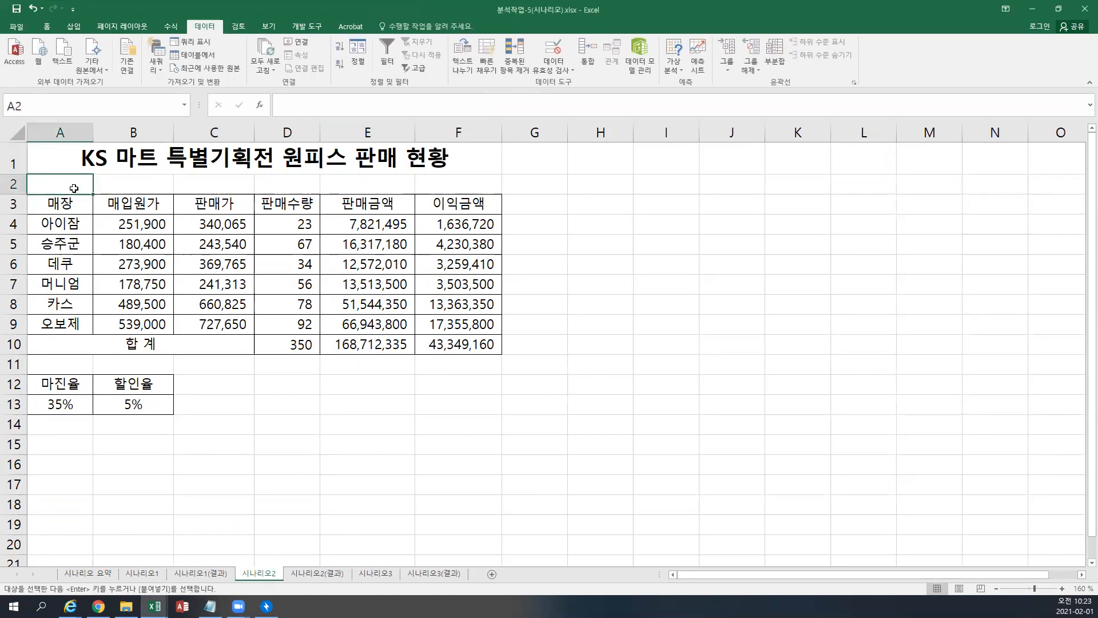
key("ctrl+v")
left_click(65, 162)
key("Escape")
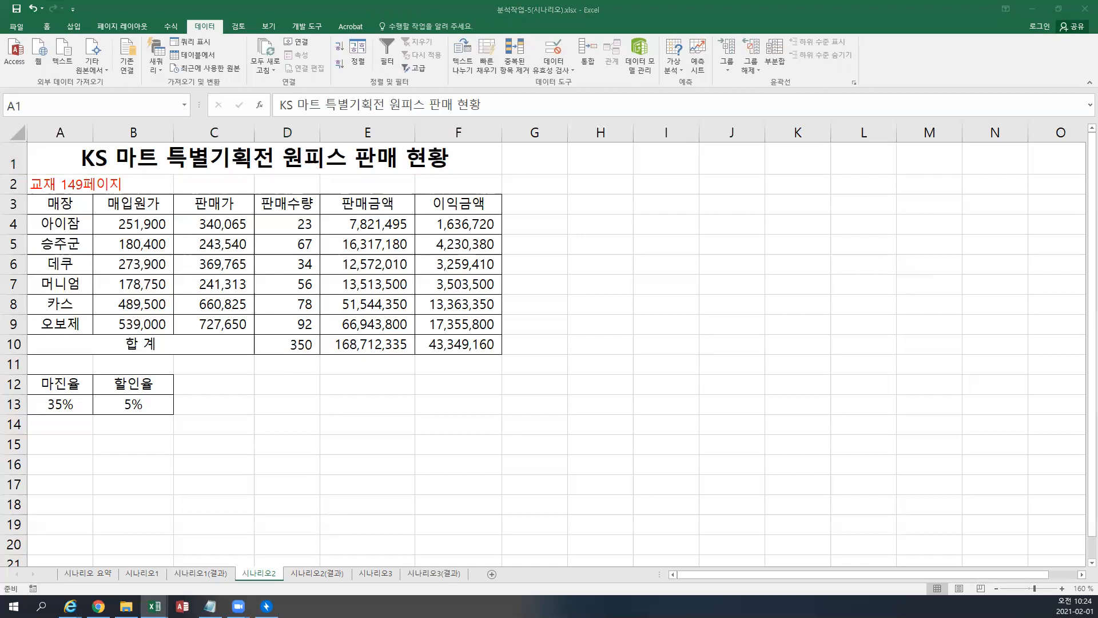
left_click(593, 206)
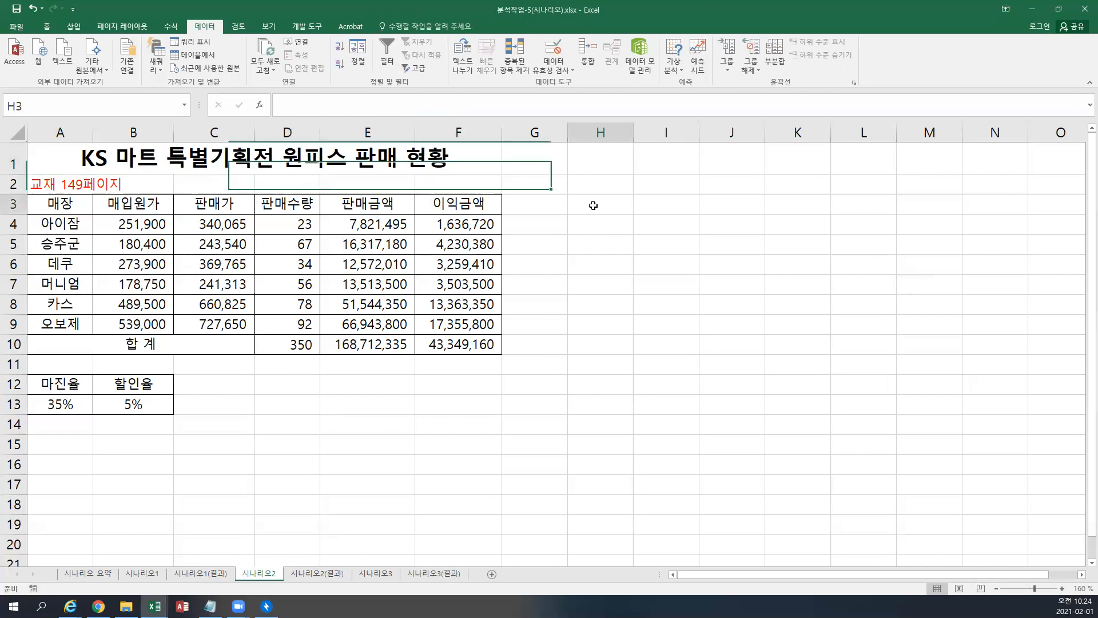
key("ctrl+v")
- Format the 마진율 and 할인율 values in A13:B13 in bold red
left_click_drag(63, 405, 155, 406)
left_click(47, 26)
left_click(197, 70)
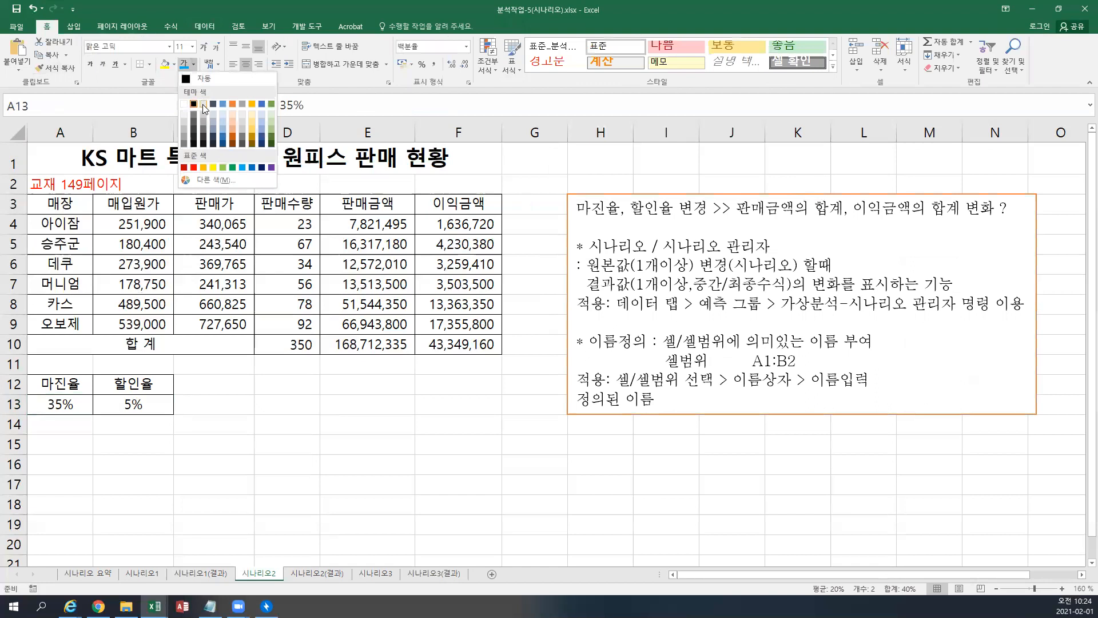
left_click(191, 165)
key("ctrl+b")
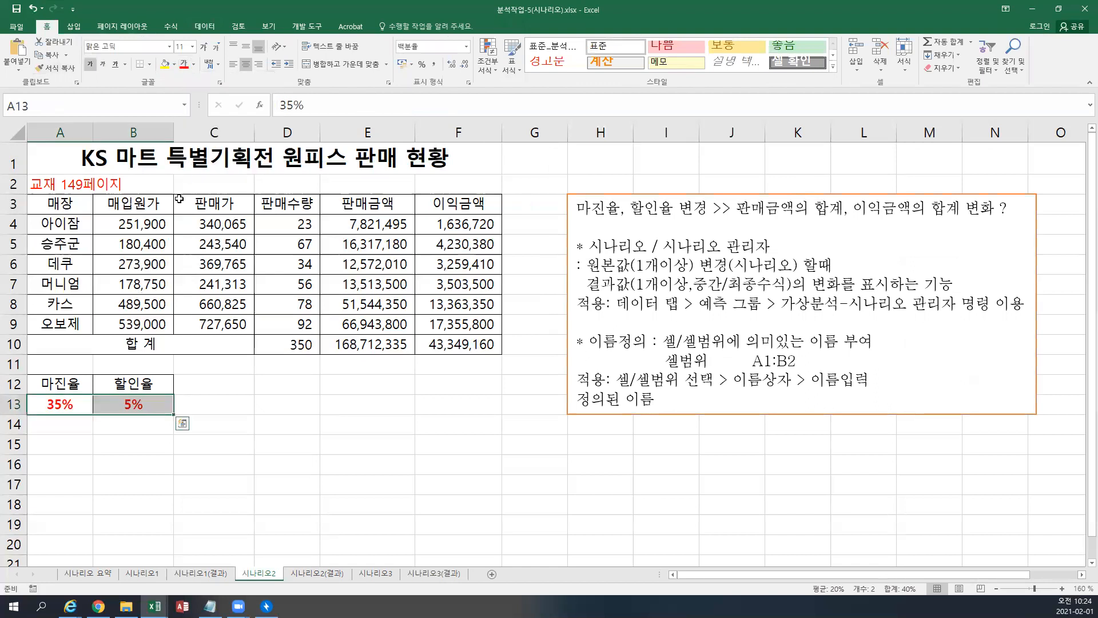
left_click(55, 407)
left_click(146, 408)
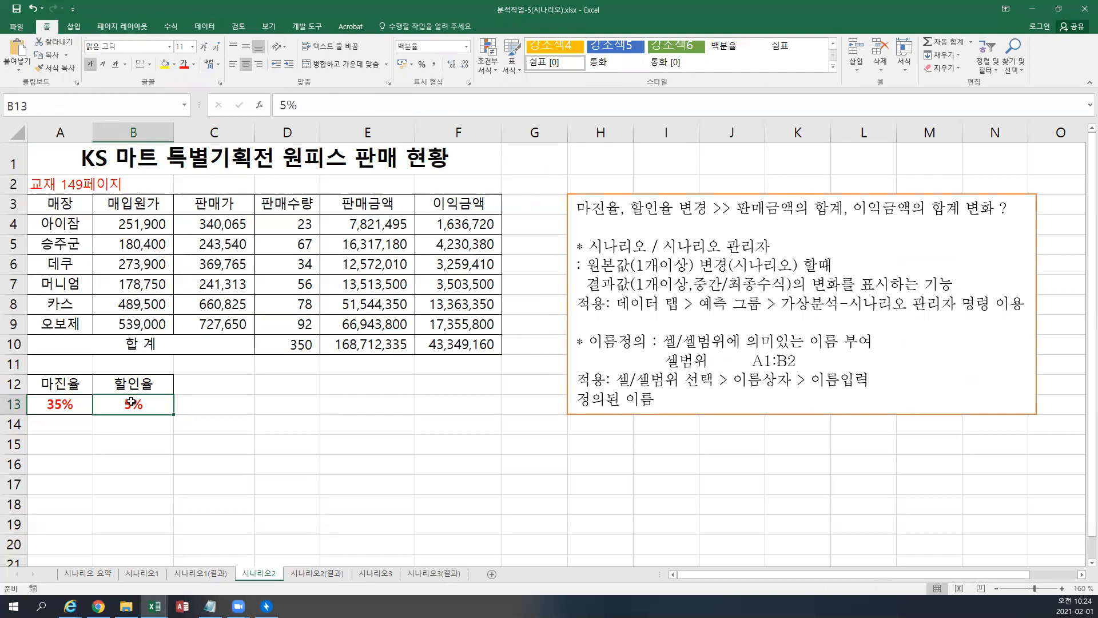
- Colour the 판매금액 and 이익금액 totals in E10:F10 light blue, with the E10 total in bold
left_click(388, 344)
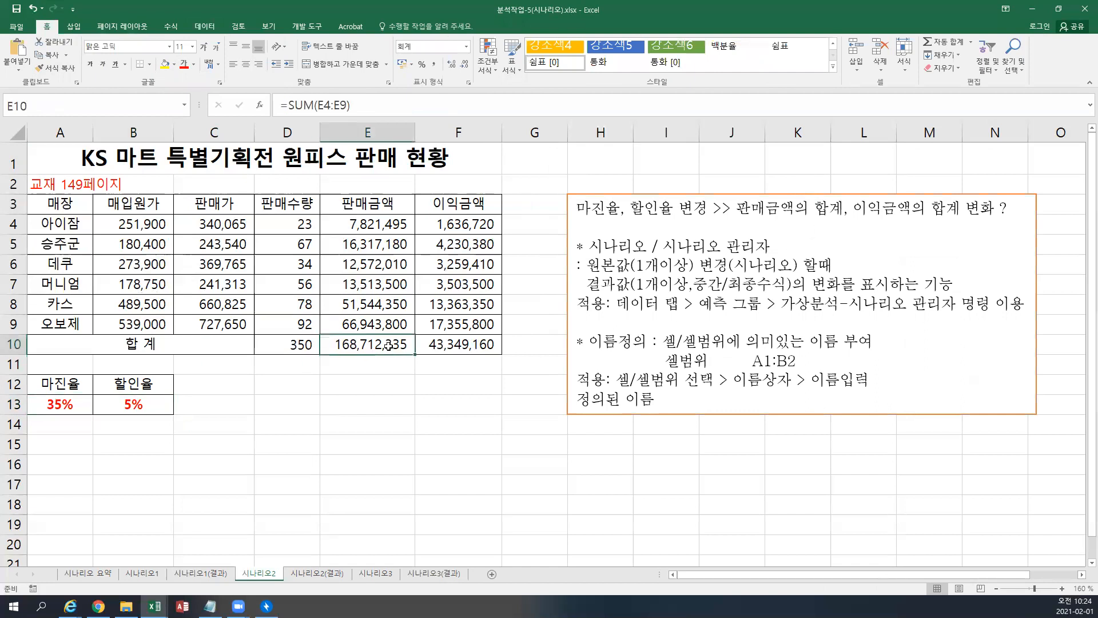
left_click(195, 64)
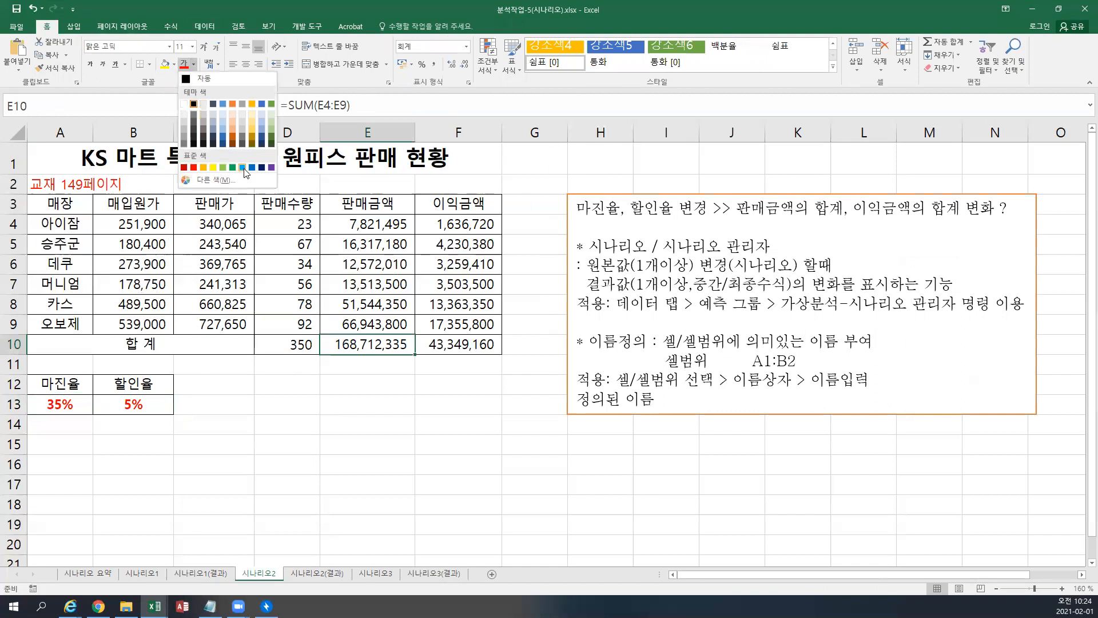
left_click(460, 341)
left_click(460, 342)
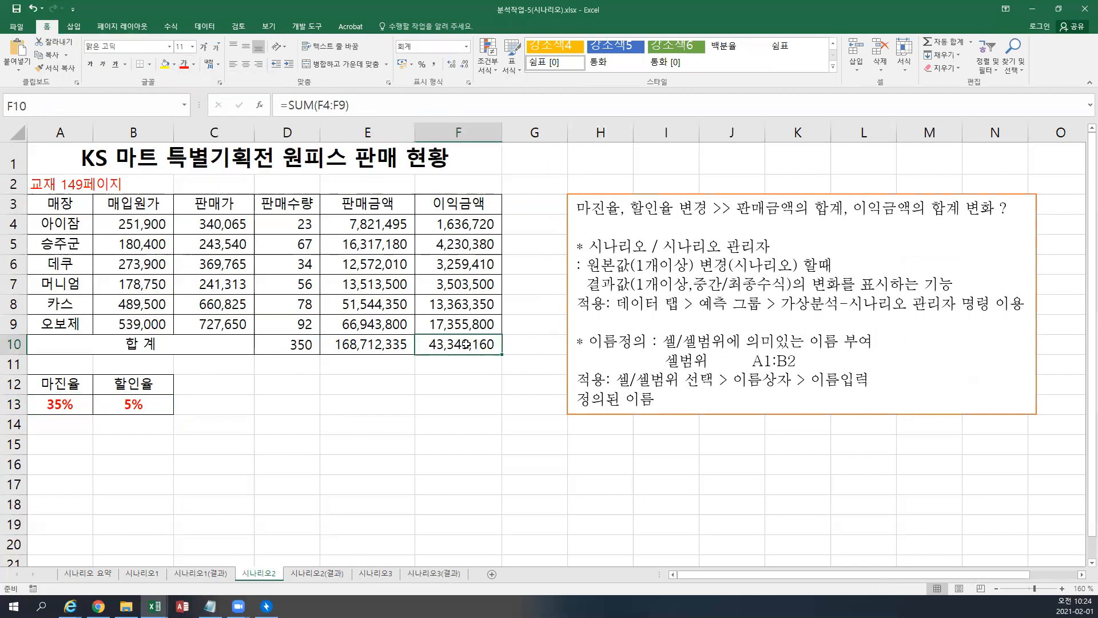
left_click_drag(366, 344, 438, 341)
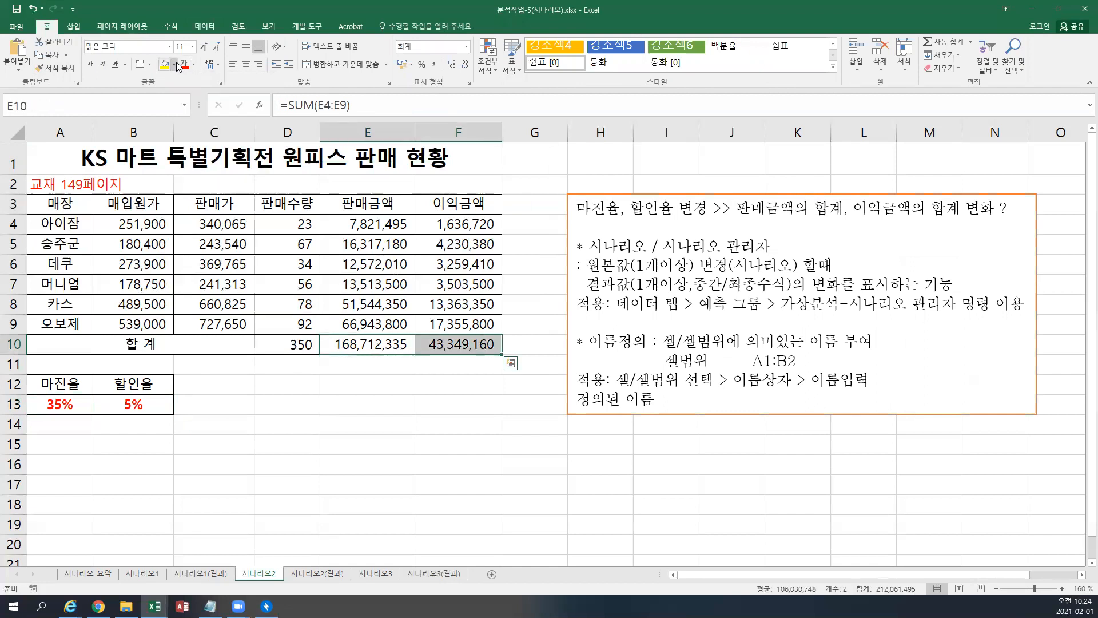
left_click(194, 64)
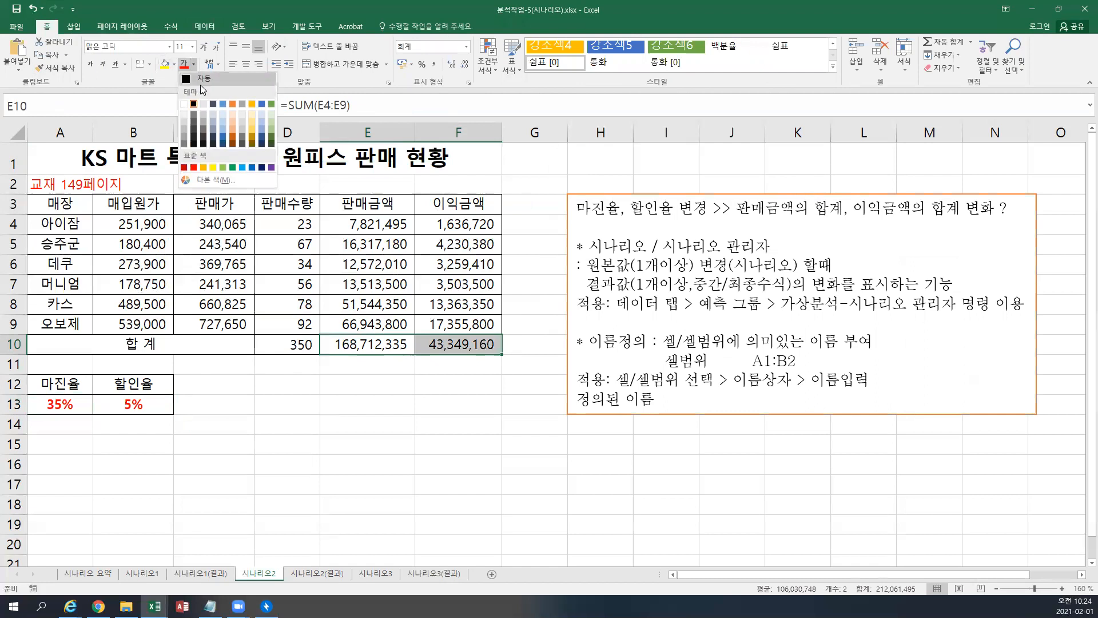
left_click(242, 167)
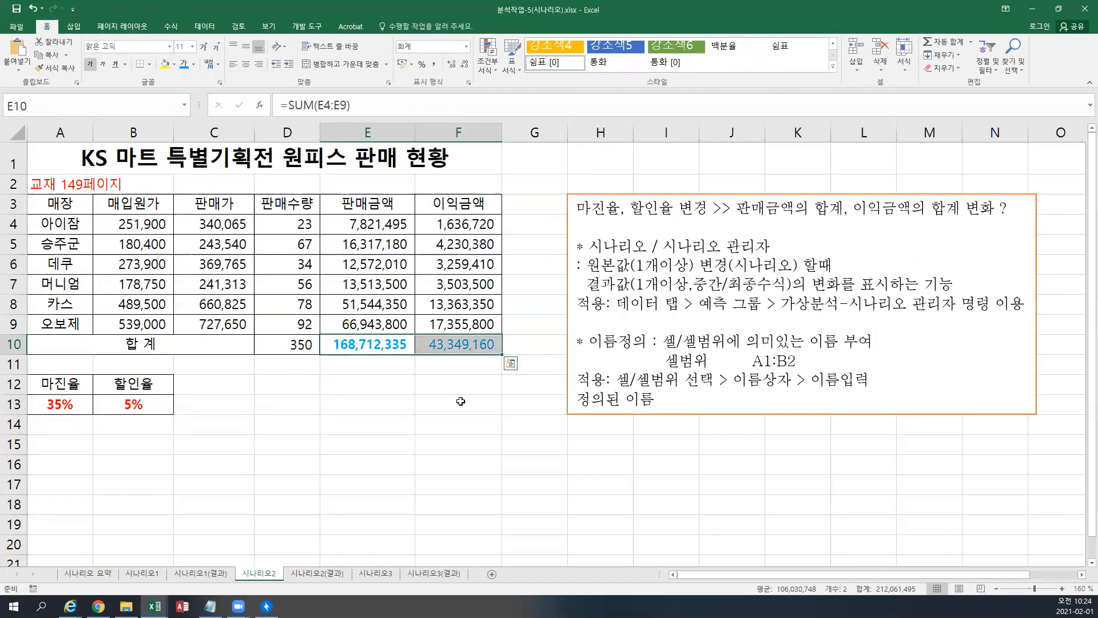
- Clear the formatting of the 이익금액 total in F10 and reapply the comma style, bold light-blue font and outside borders
left_click(478, 361)
left_click(477, 342)
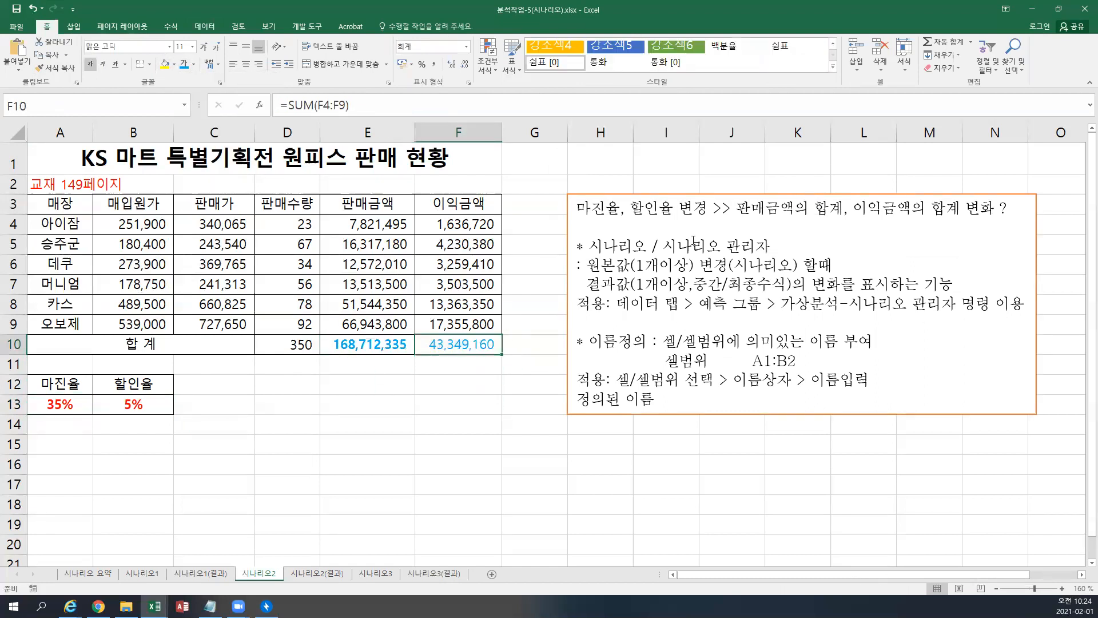
left_click(951, 70)
left_click(957, 96)
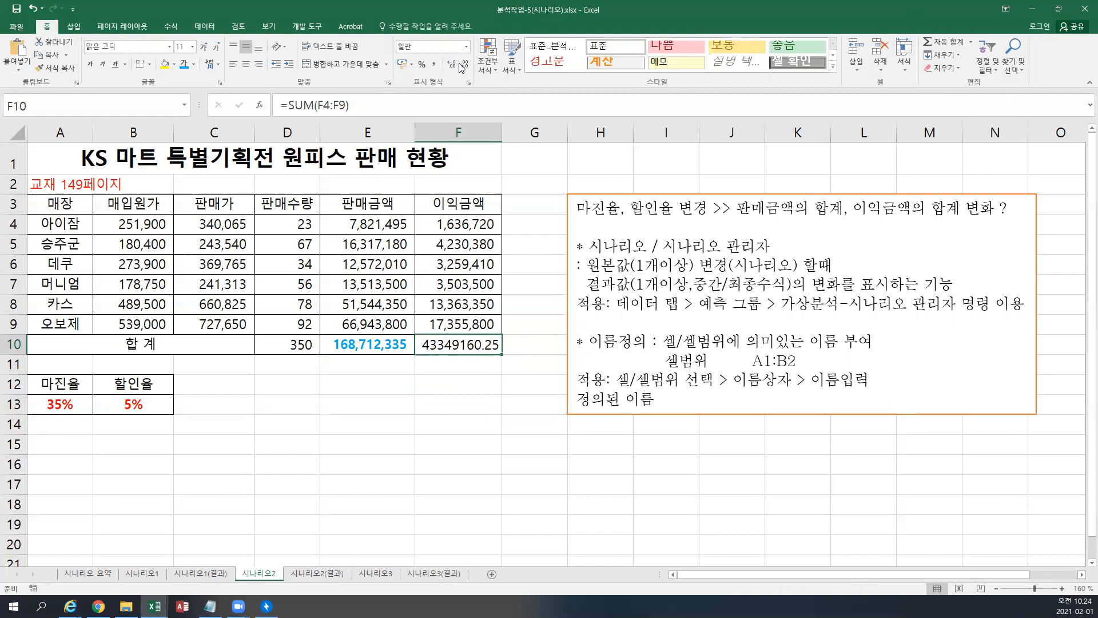
left_click(435, 64)
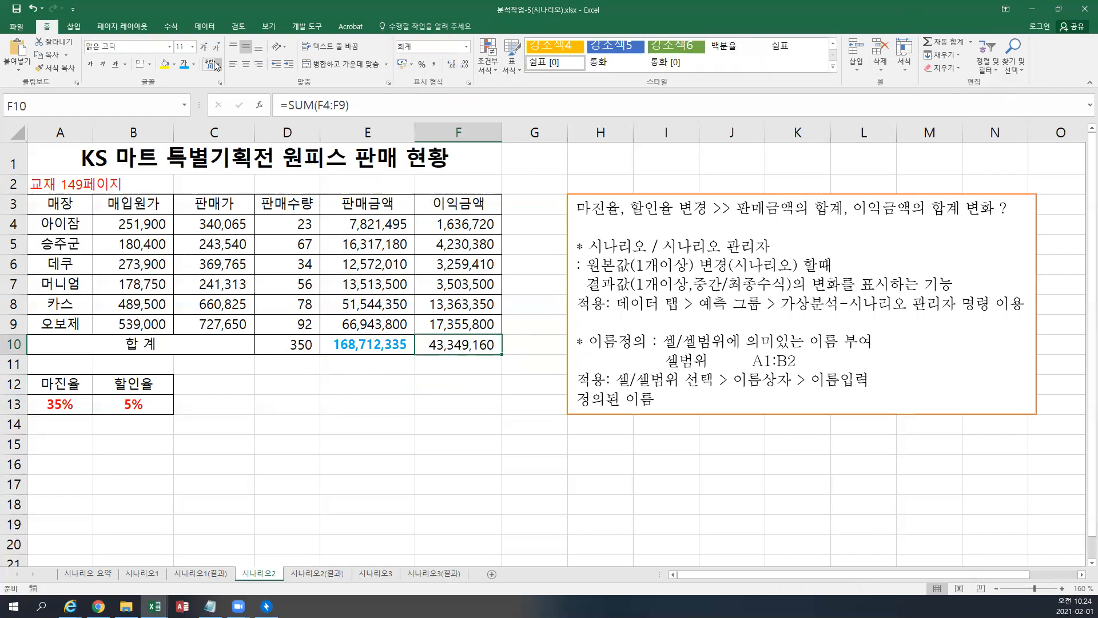
left_click(185, 64)
key("ctrl+b")
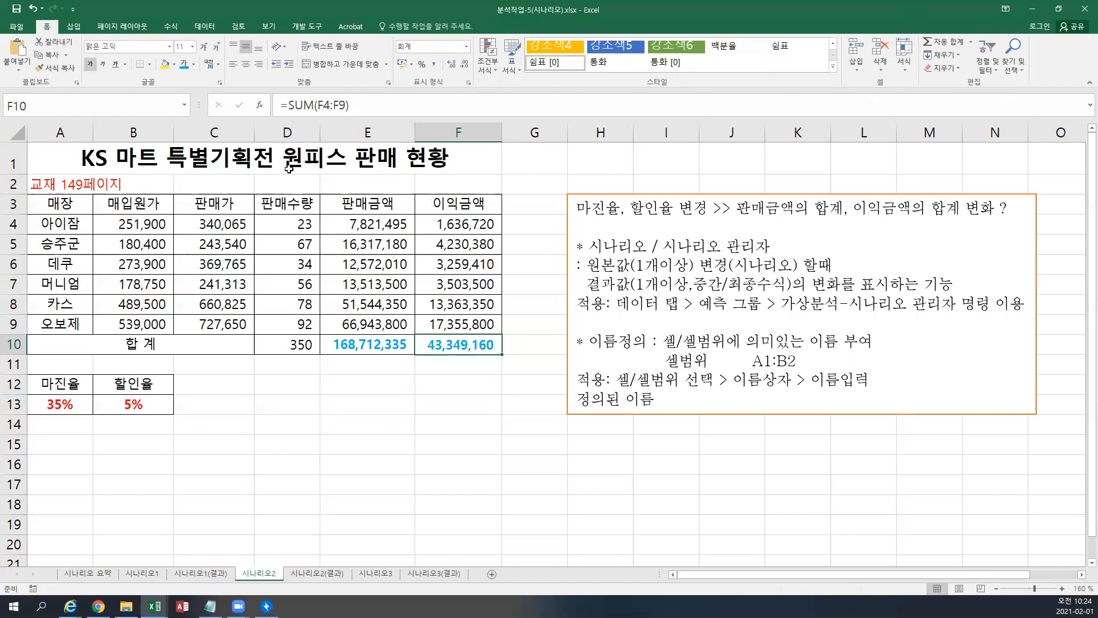
left_click(151, 65)
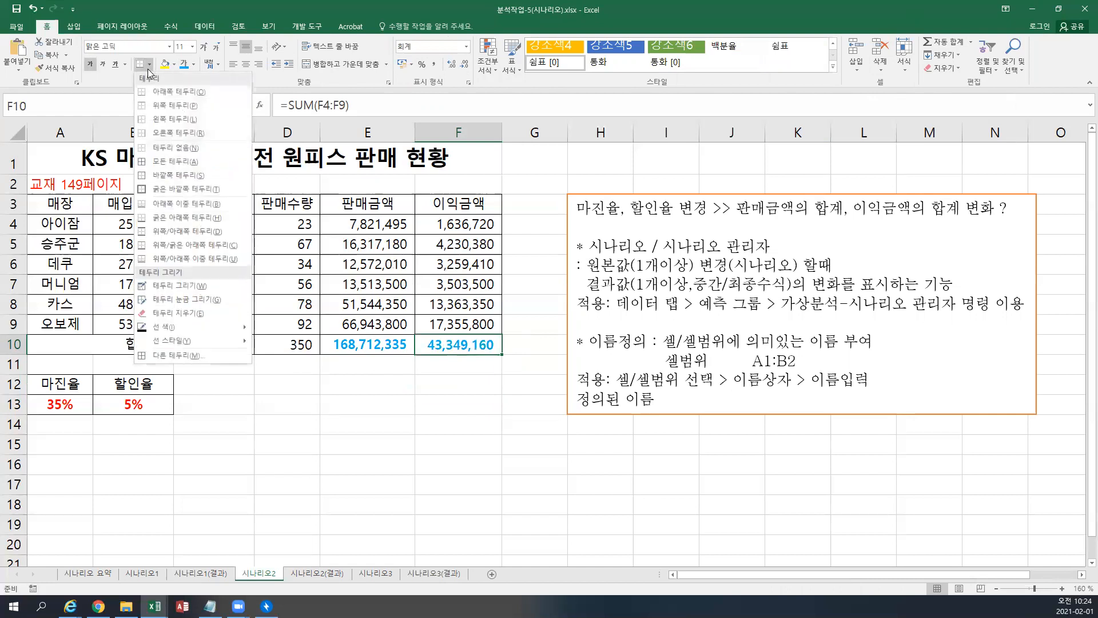
left_click(166, 177)
left_click(309, 303)
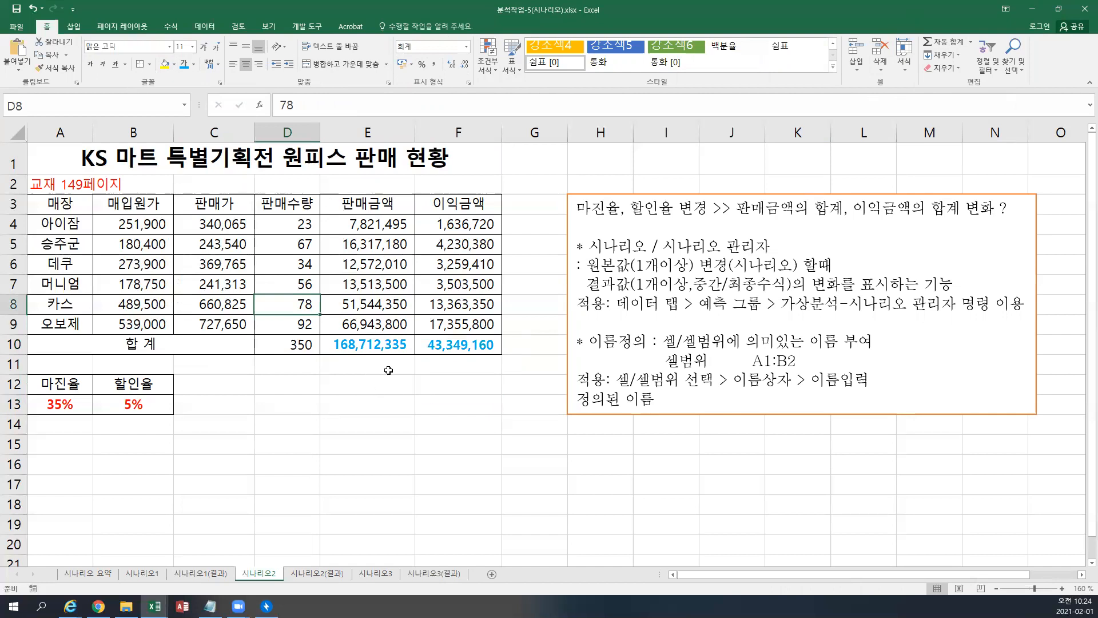
left_click(86, 402)
left_click_drag(107, 400, 132, 404)
left_click_drag(366, 345, 439, 349)
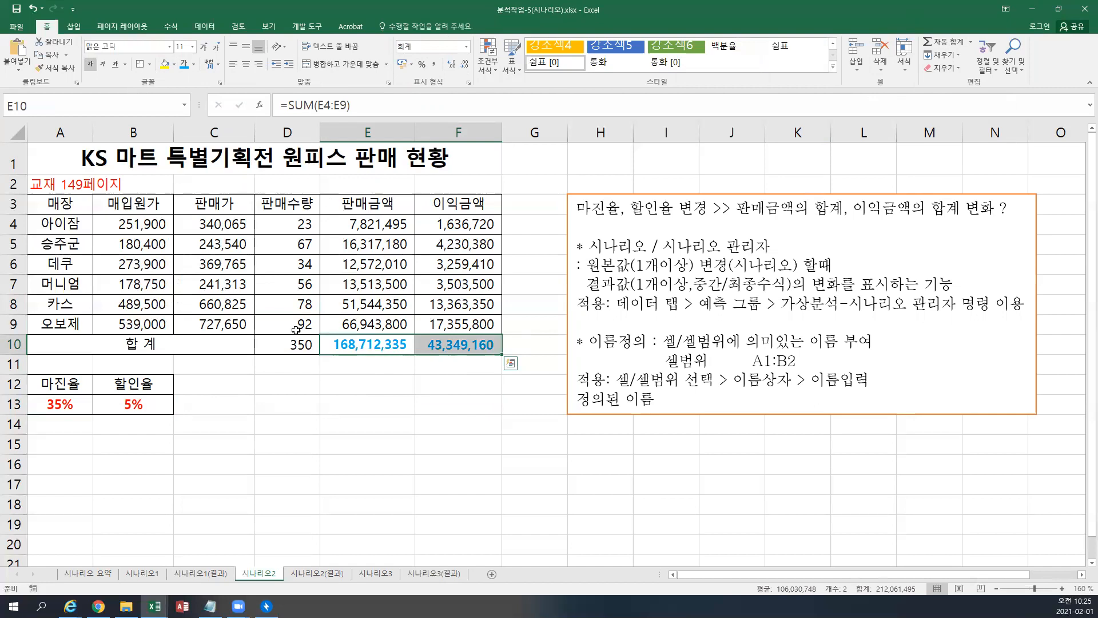
left_click(278, 326)
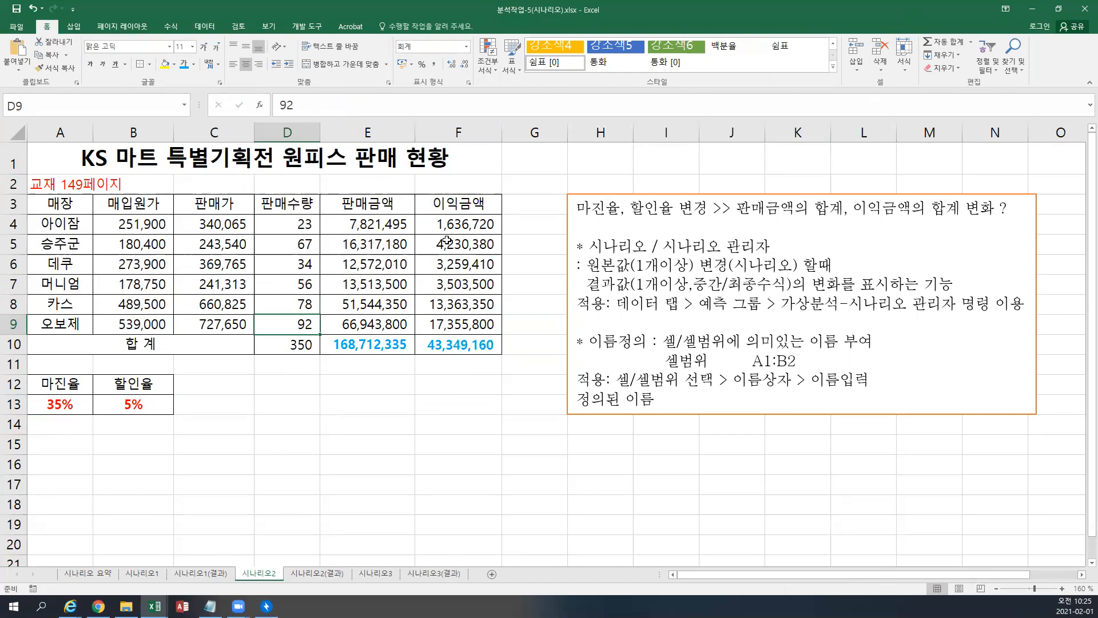
- Name the 판매금액 total cell E10 as 판매금액합계
left_click(352, 347)
left_click(171, 100)
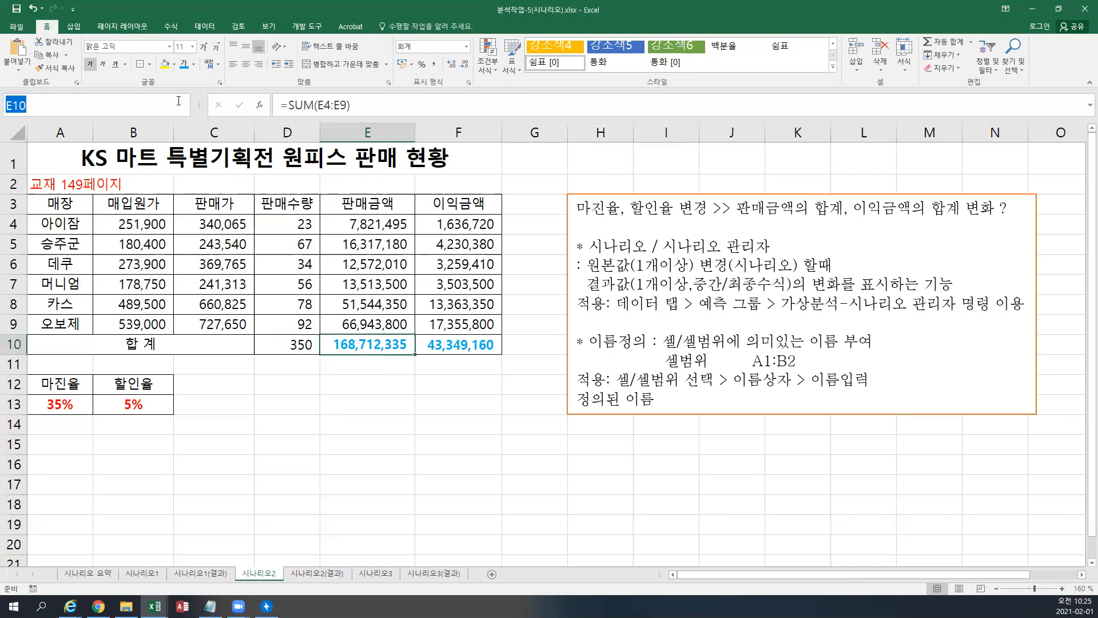
type("판매그ㅁ액")
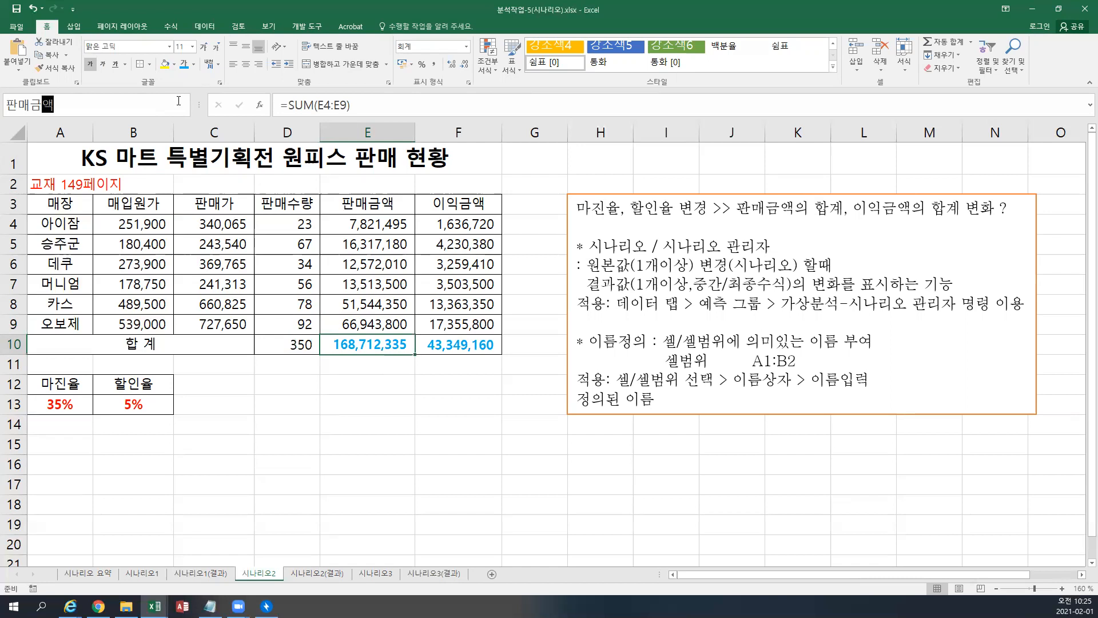
type("합계")
key("Return")
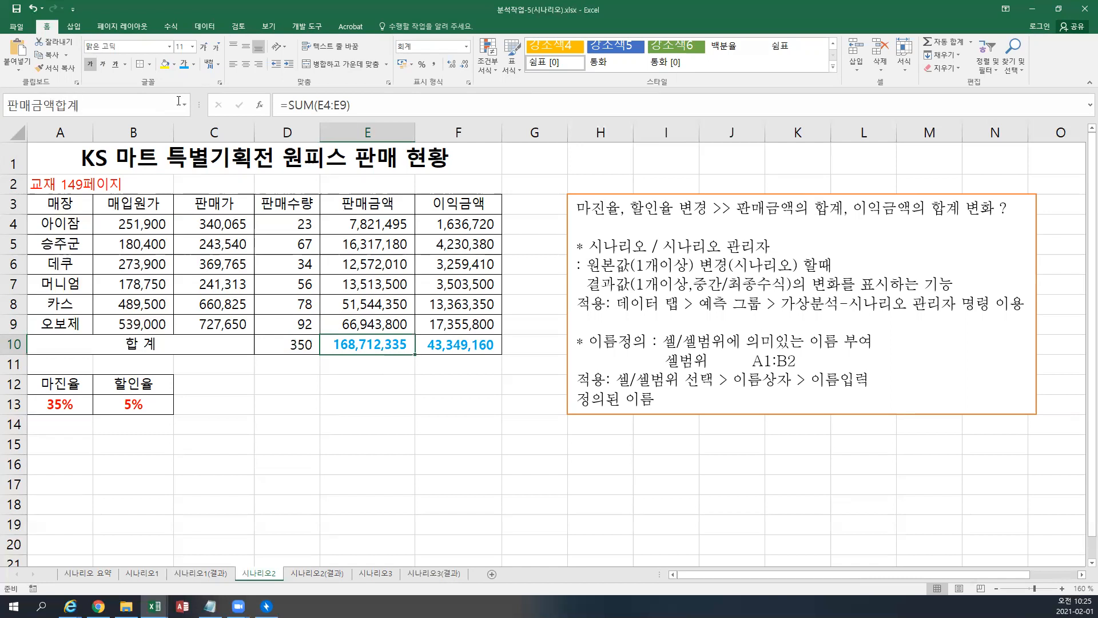
- Name the 이익금액 total cell F10 as 이익금액합계
left_click(463, 345)
left_click(89, 102)
type("이")
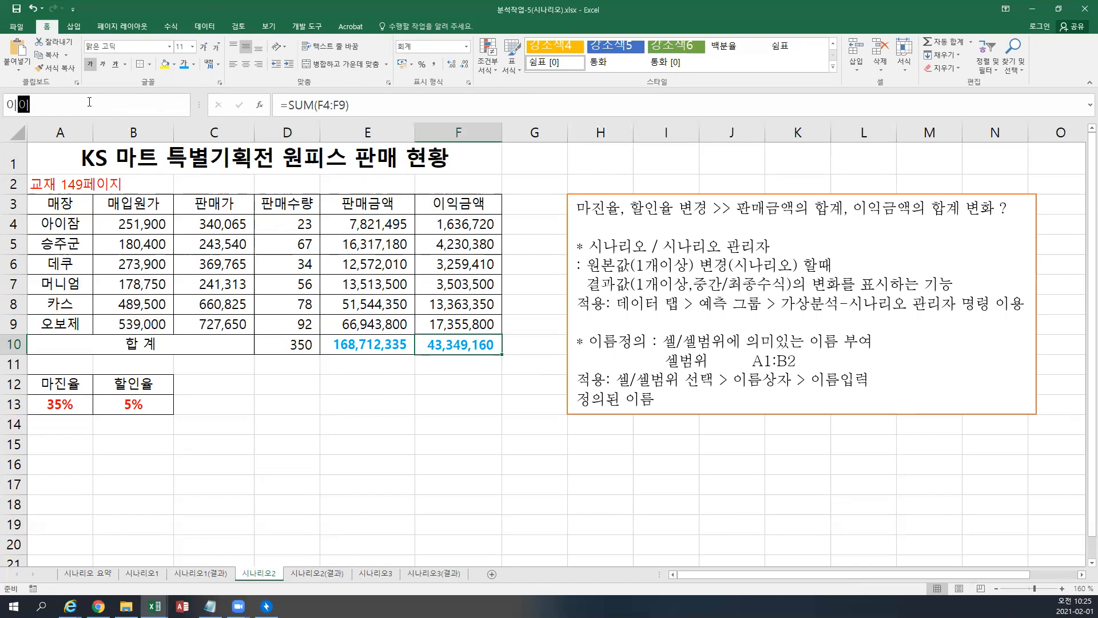
type("익금액합계")
key("Return")
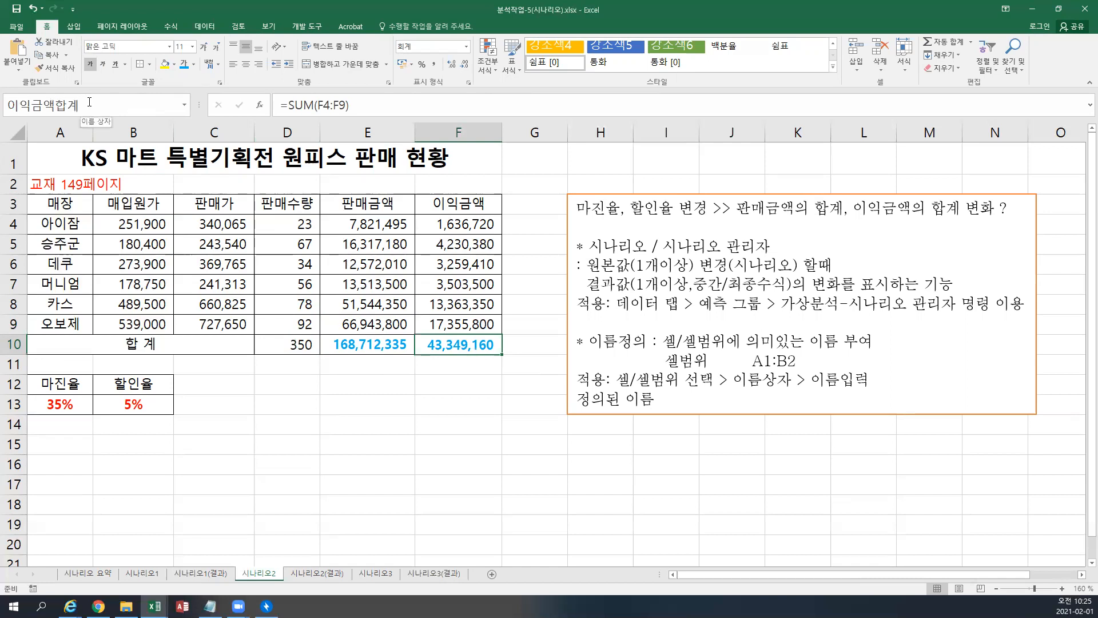
- Name the rate cells by their headers: A13 as 마진율 and B13 as 할인율
left_click(51, 400)
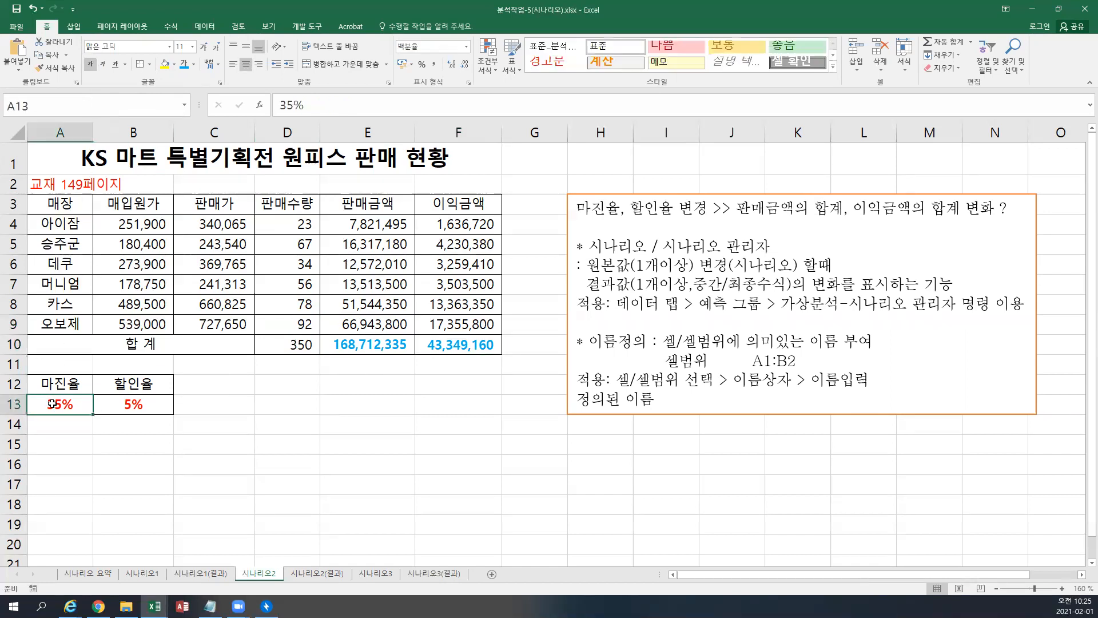
left_click(125, 104)
type("마진율")
key("Return")
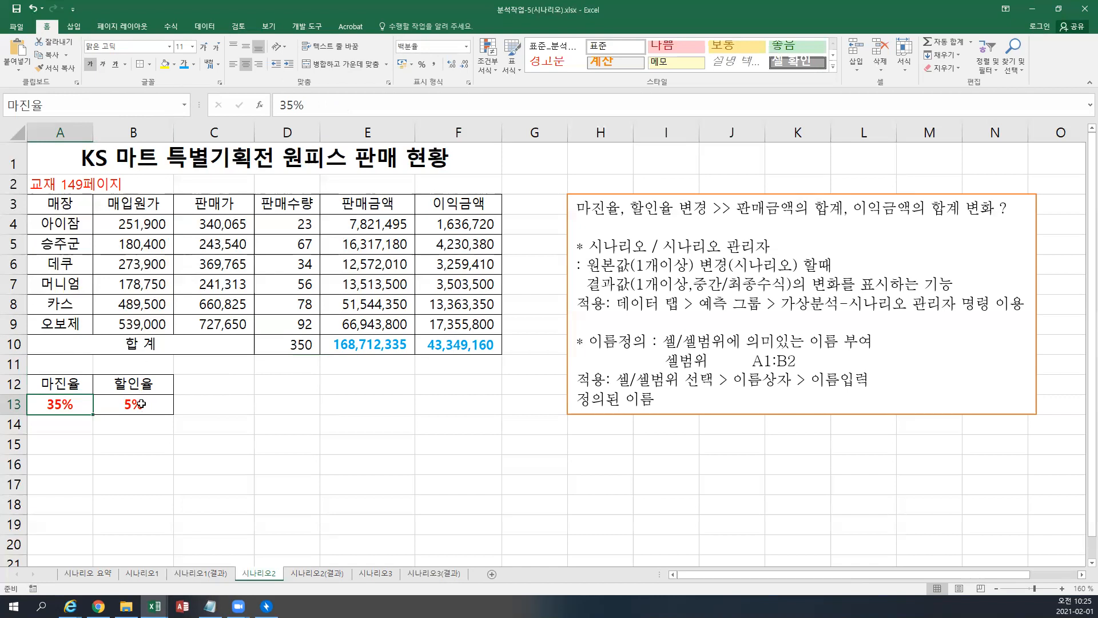
left_click(141, 405)
left_click(106, 101)
type("할인율")
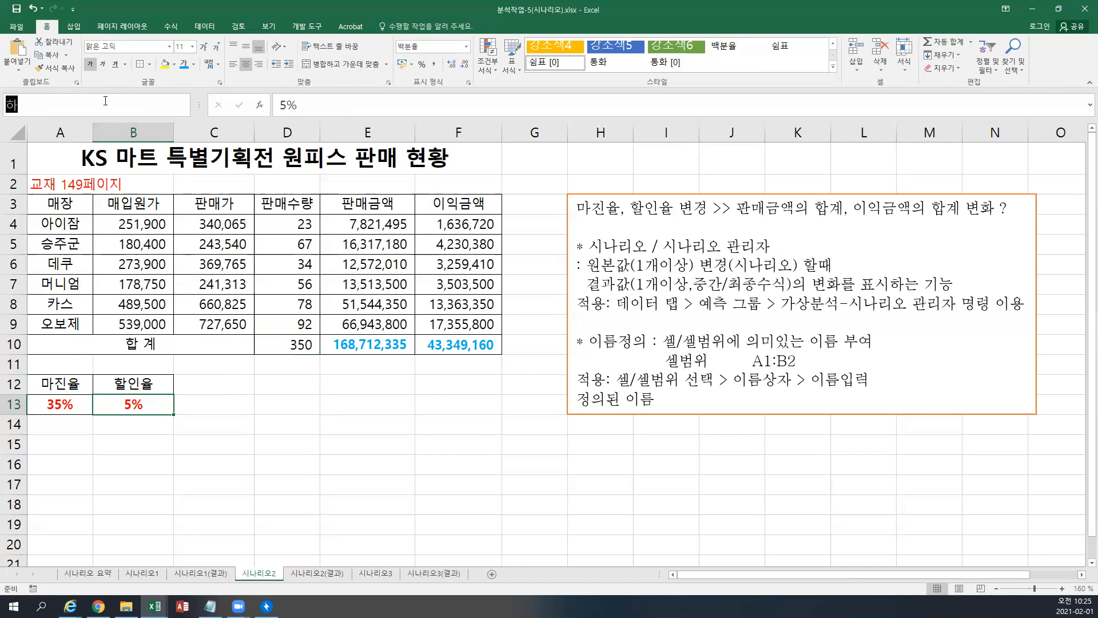
key("Return")
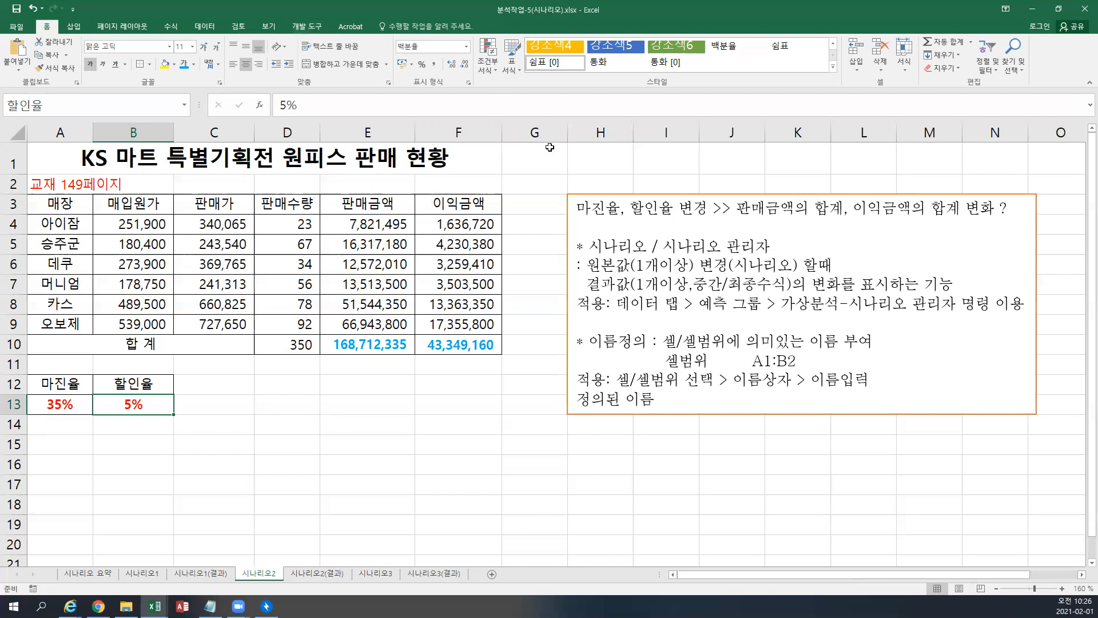
- In the Scenario Manager, add a scenario named 이익증가 with A13:B13 as the changing cells
left_click(539, 184)
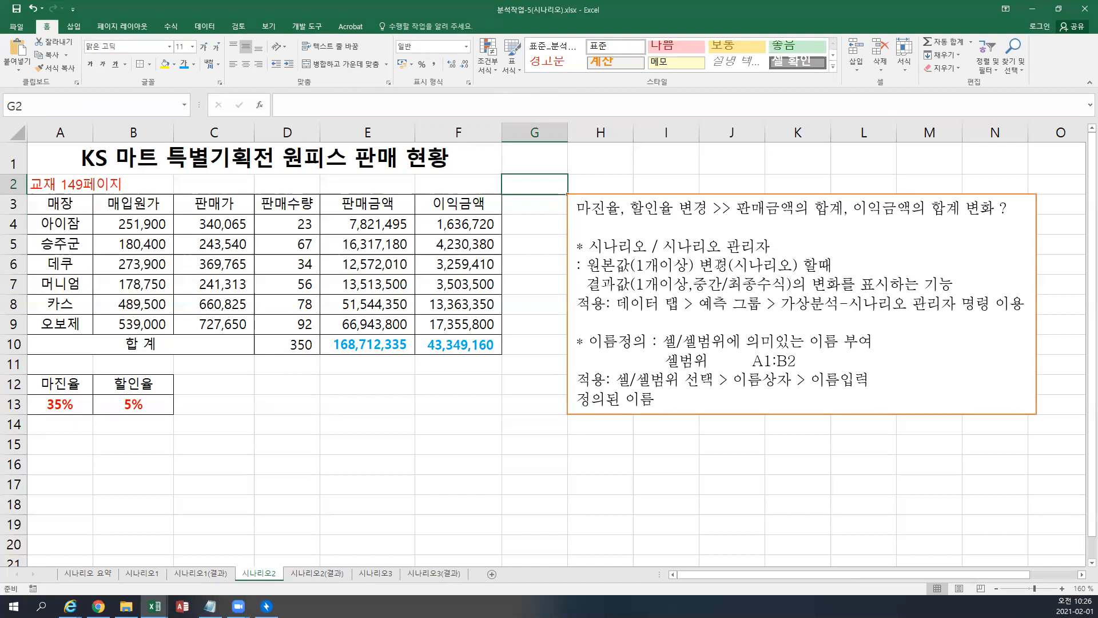
left_click(303, 26)
left_click(269, 27)
left_click(239, 27)
left_click(216, 27)
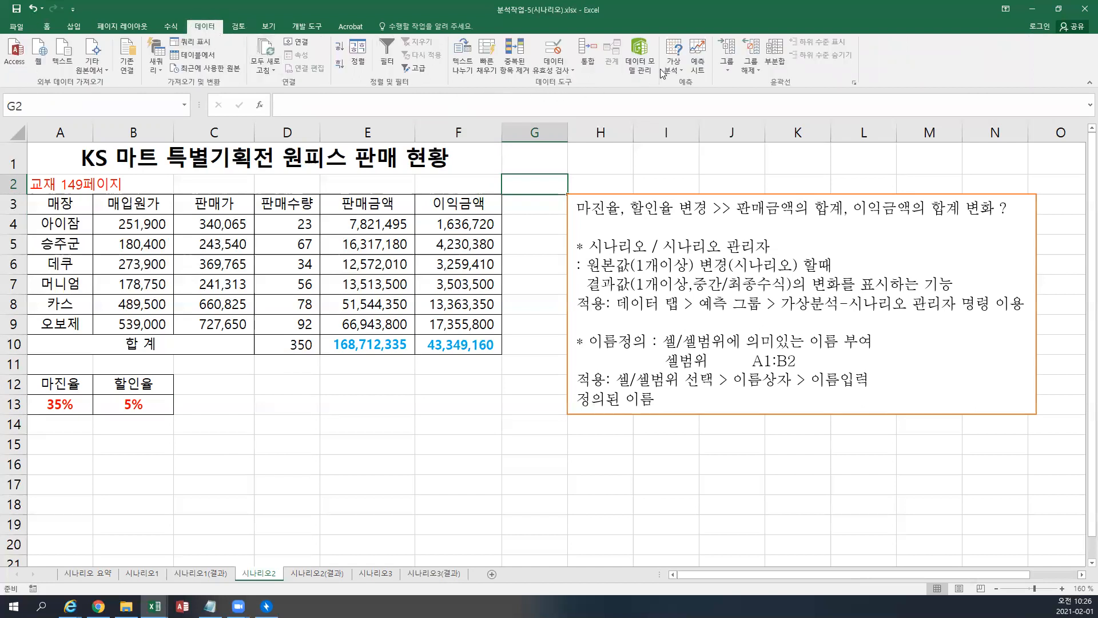
left_click(679, 71)
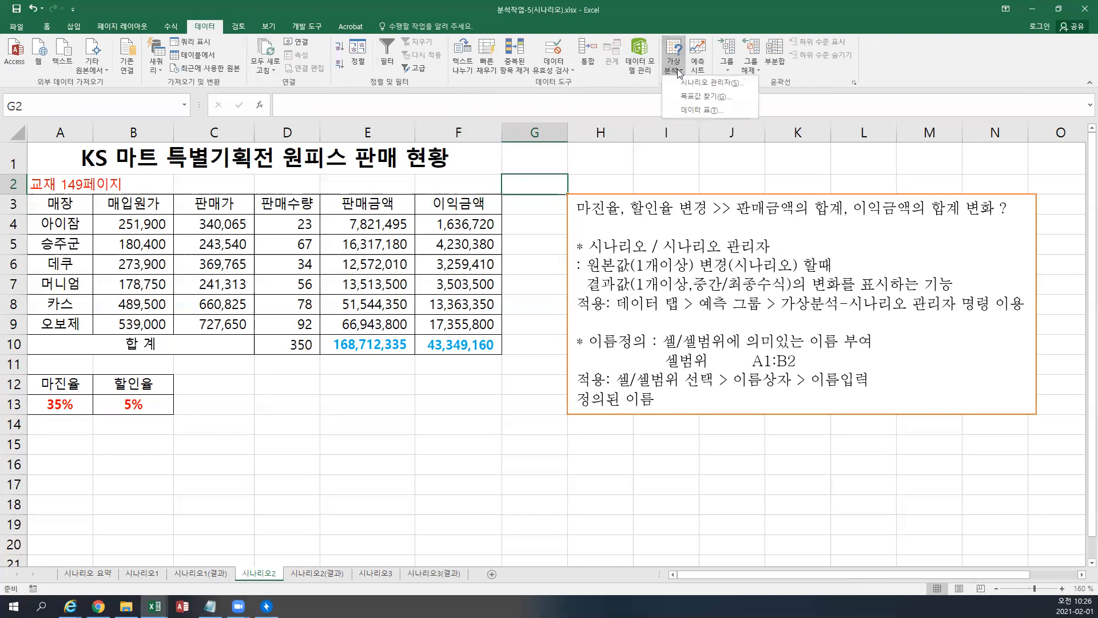
left_click(679, 86)
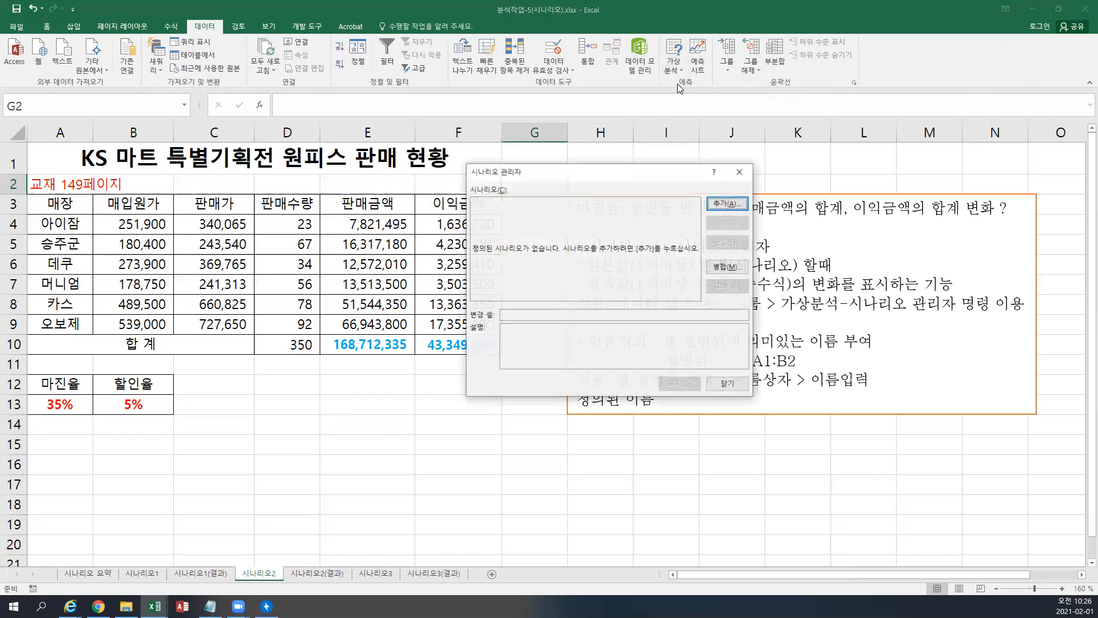
left_click(719, 205)
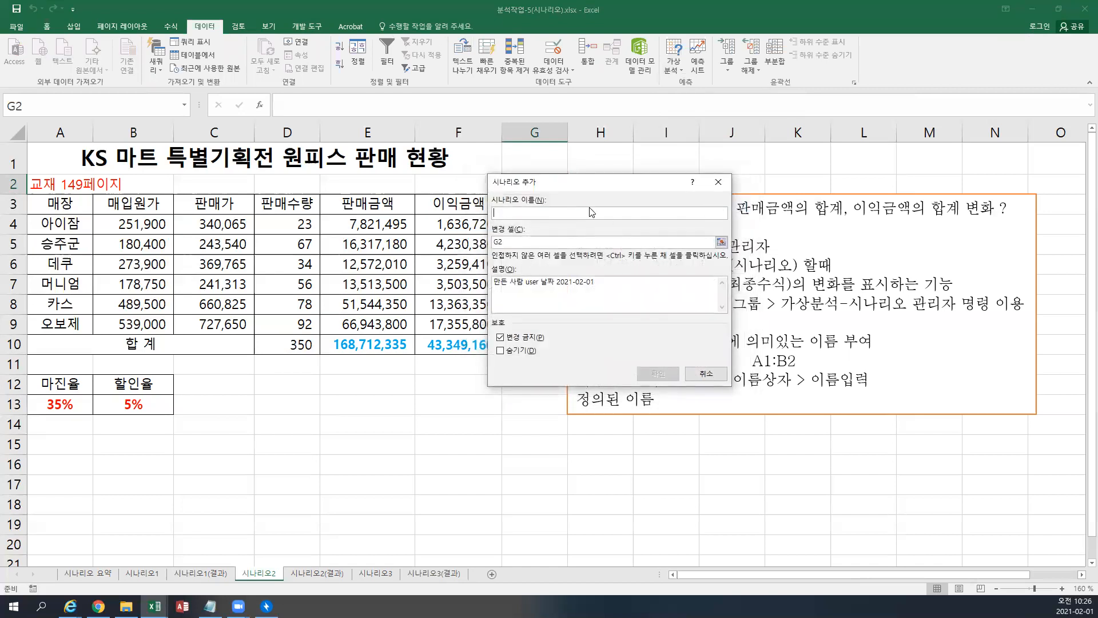
type("이익증가")
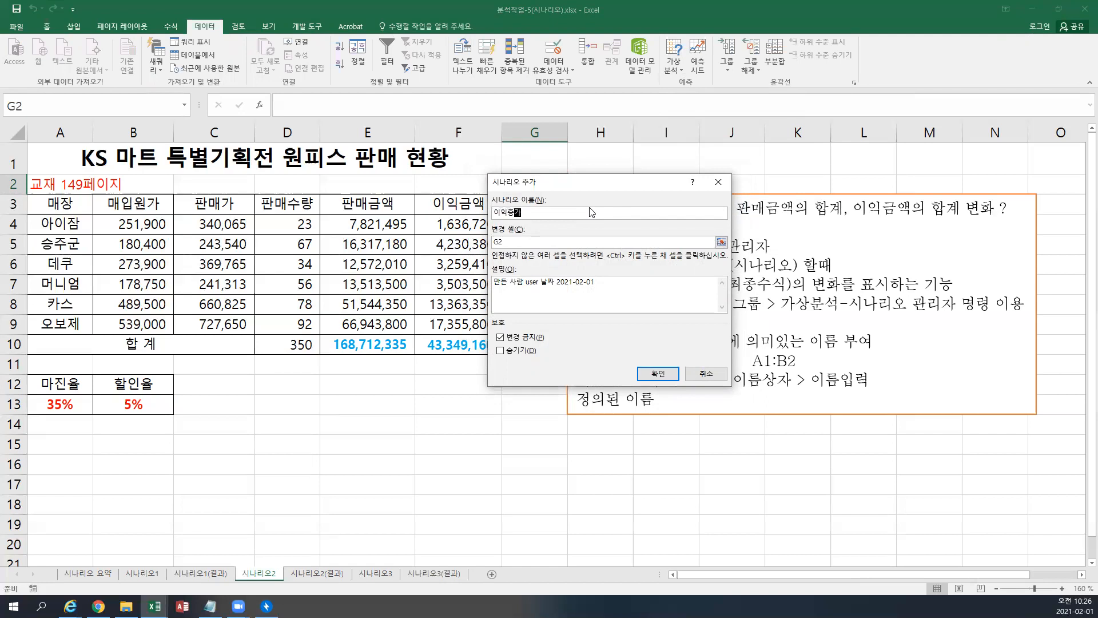
key("Tab")
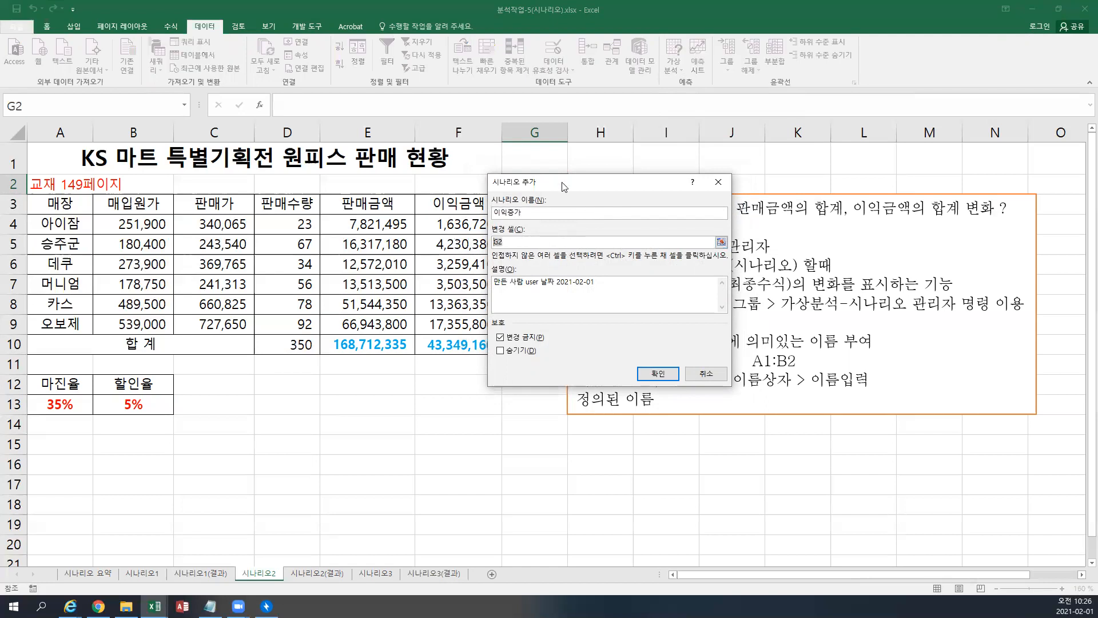
left_click_drag(571, 186, 609, 289)
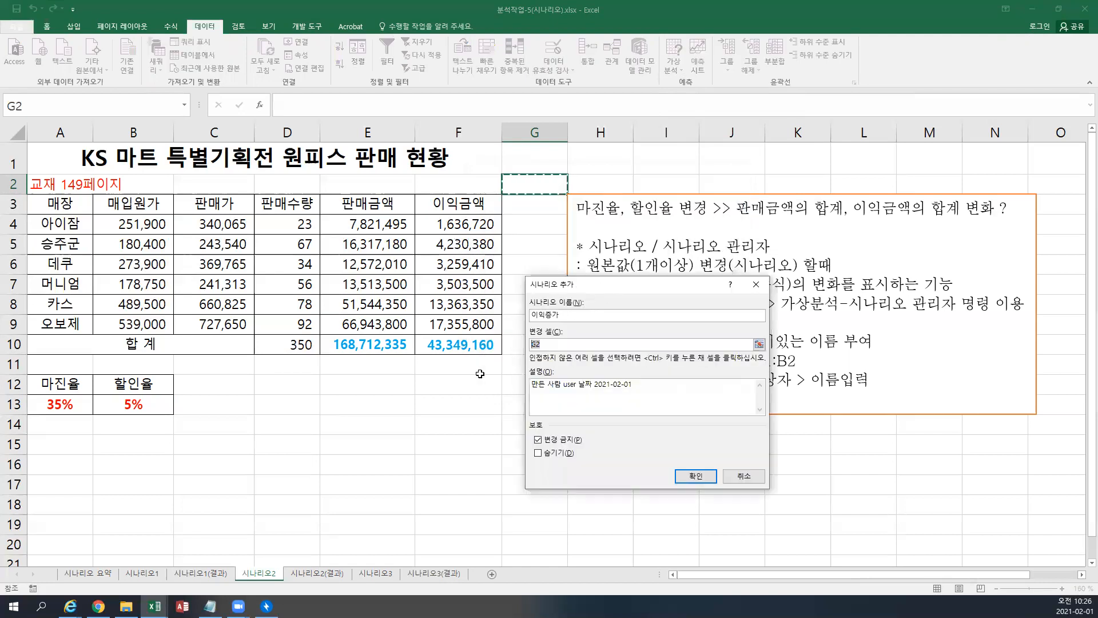
left_click_drag(68, 404, 93, 404)
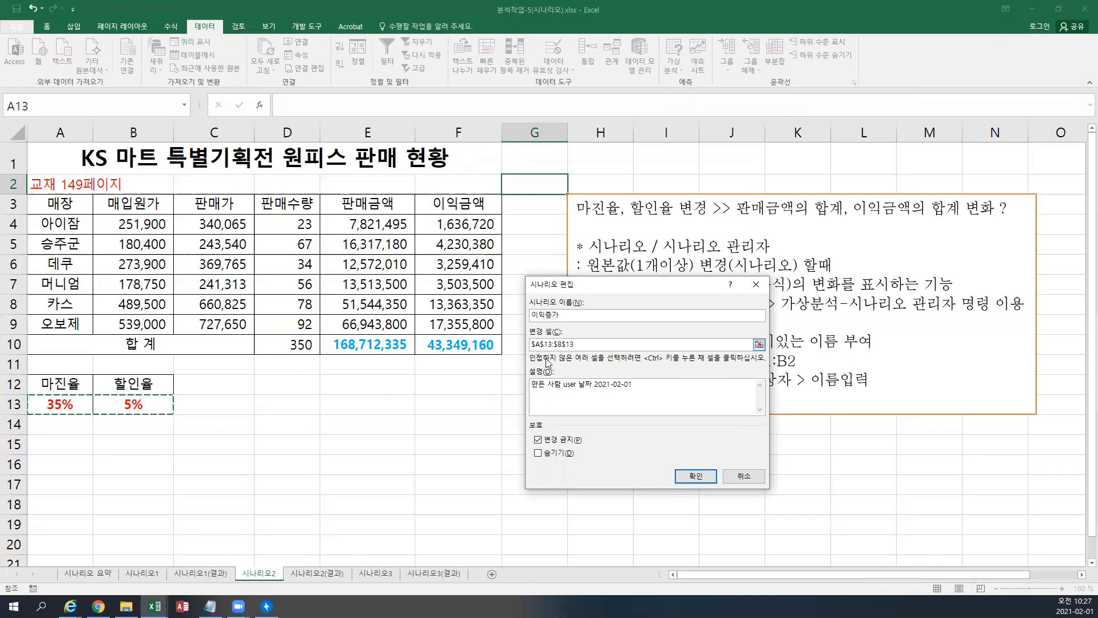
left_click(696, 480)
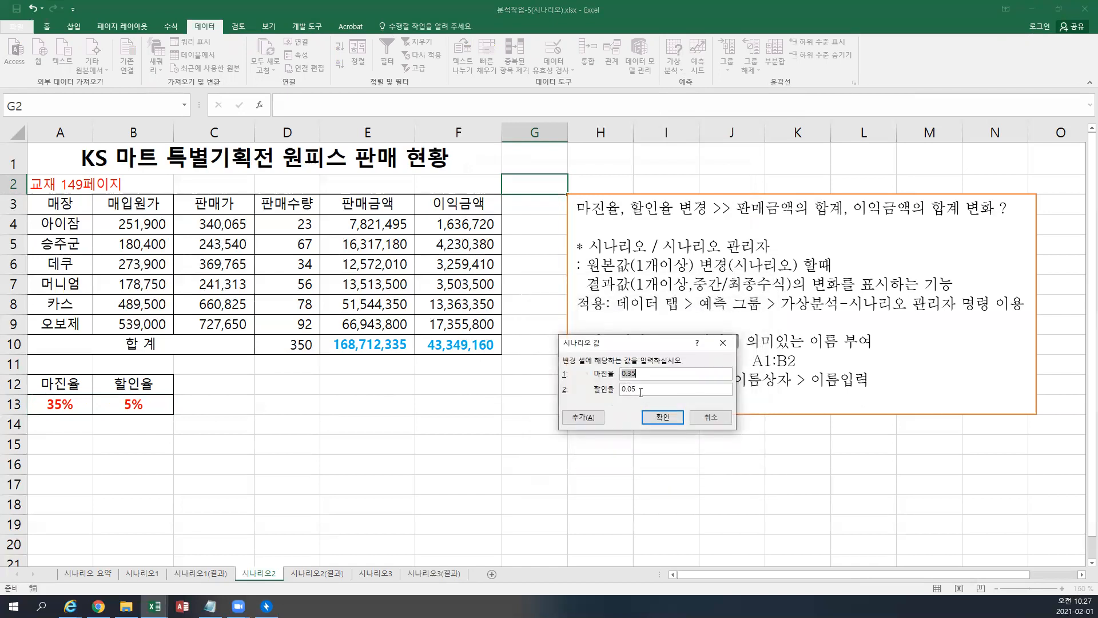
- Set the 이익증가 scenario's values to 45% for 마진율 and 3% for 할인율, and proceed to adding another scenario
type("45%")
key("Tab")
type("3%")
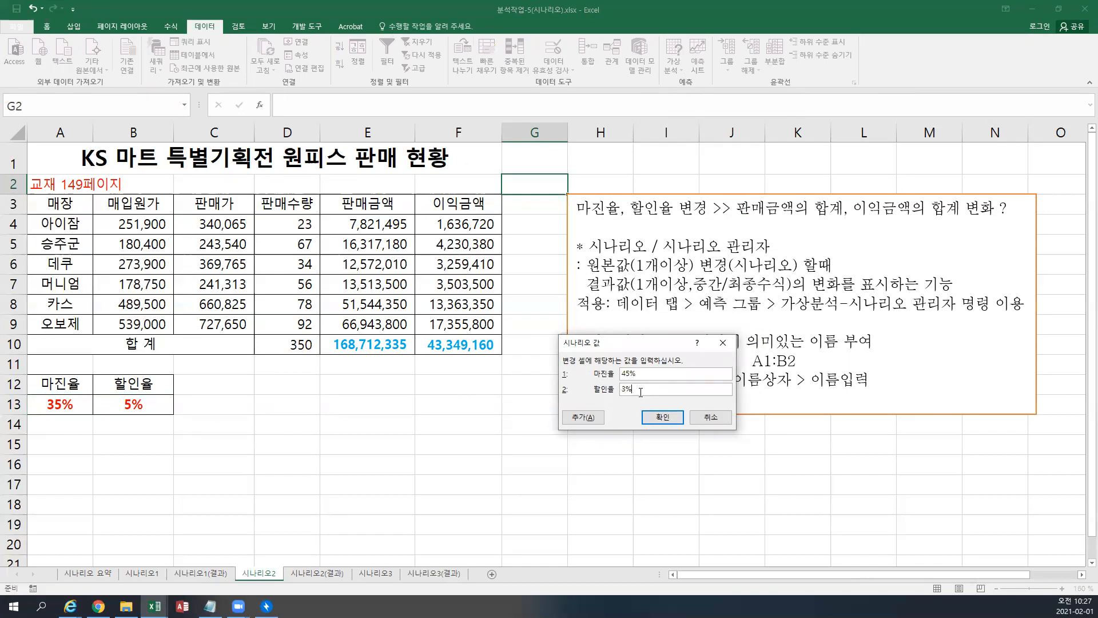
left_click(580, 419)
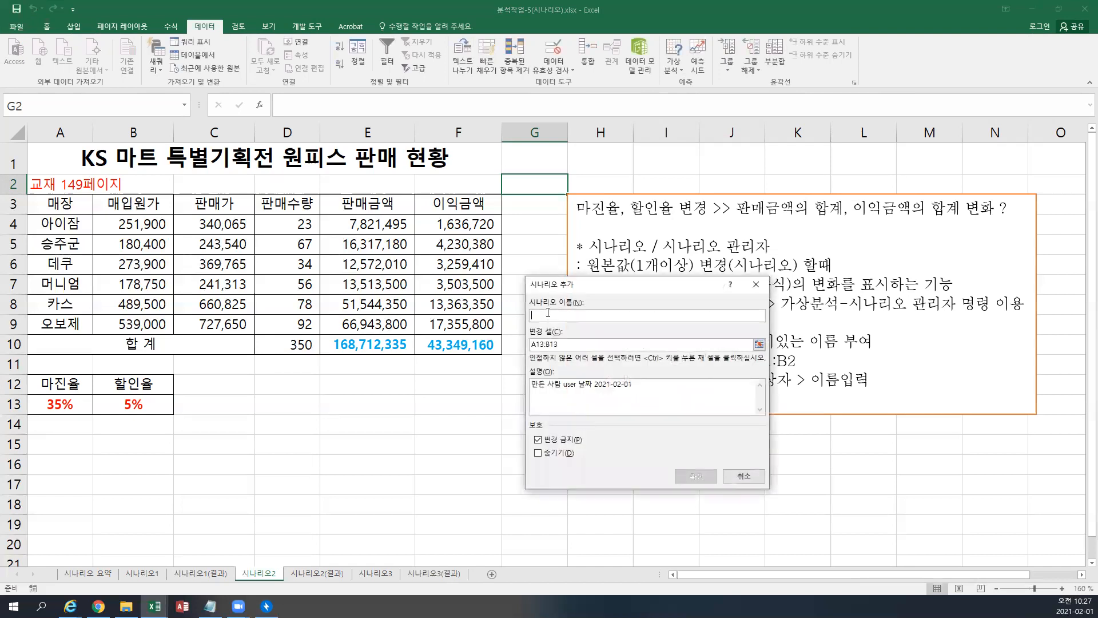
- Name the second scenario 이익감소 and use A13:B13 as its changing cells
type("이익감소")
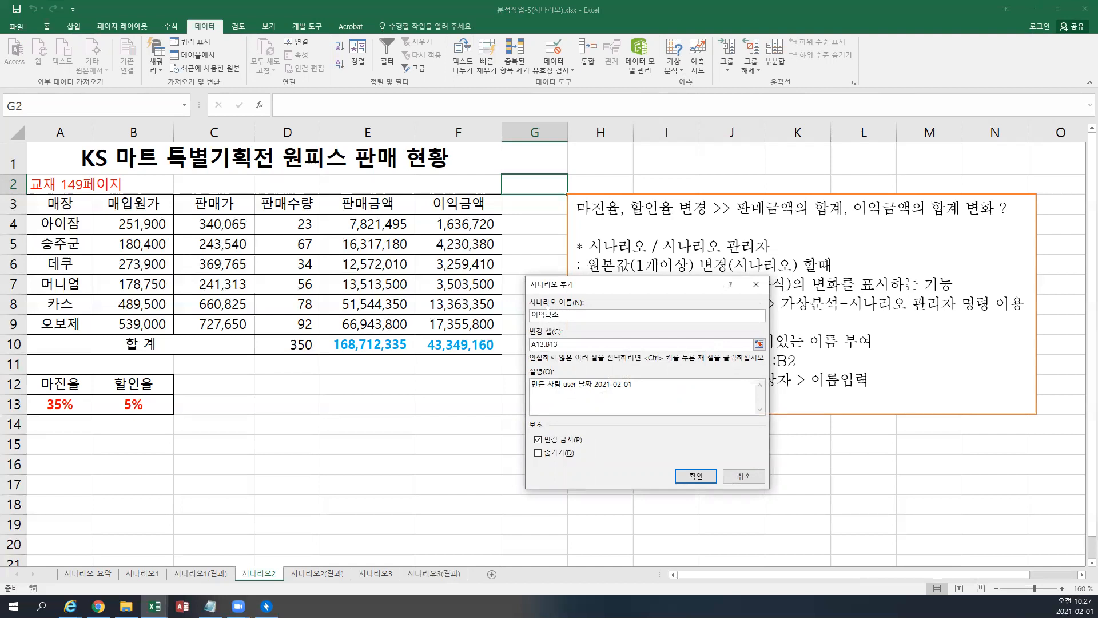
key("Tab")
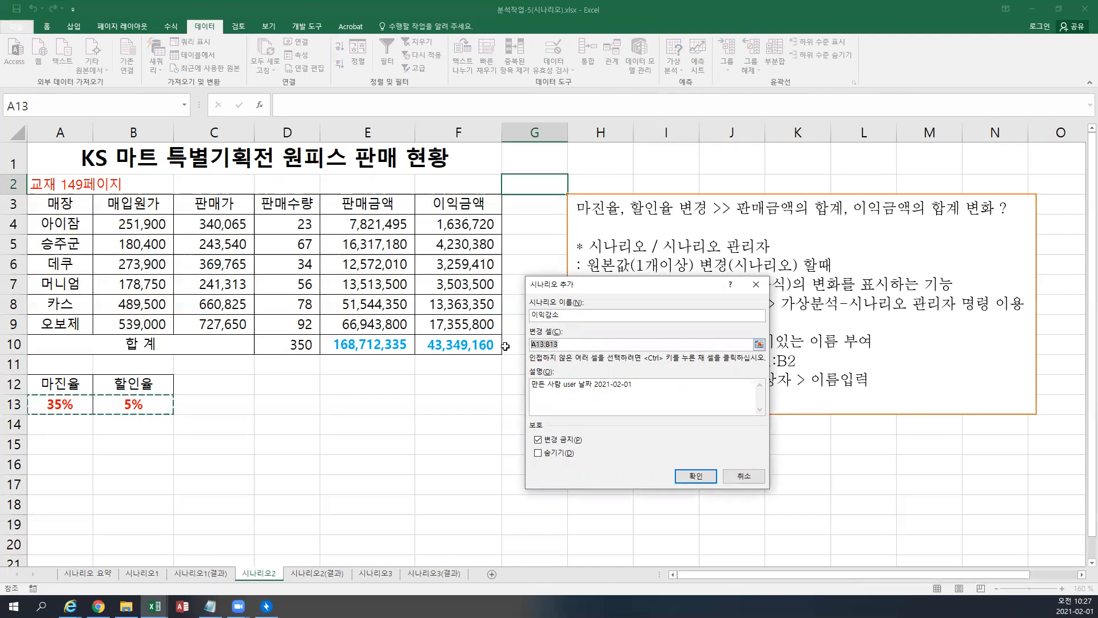
type("20%")
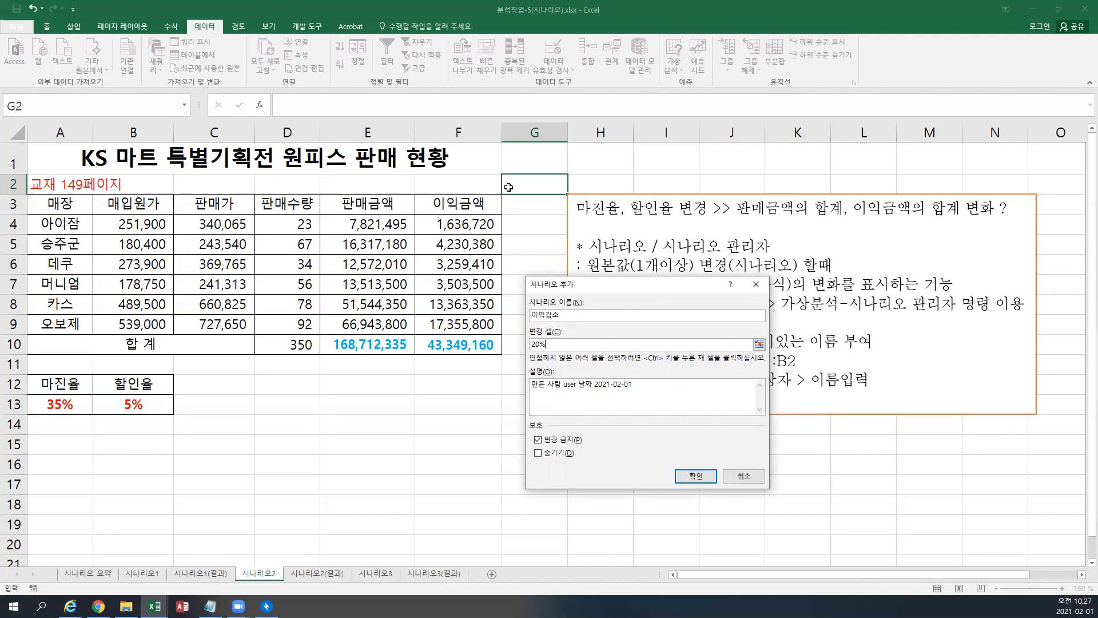
left_click_drag(561, 348, 453, 338)
key("BackSpace")
left_click_drag(81, 406, 111, 405)
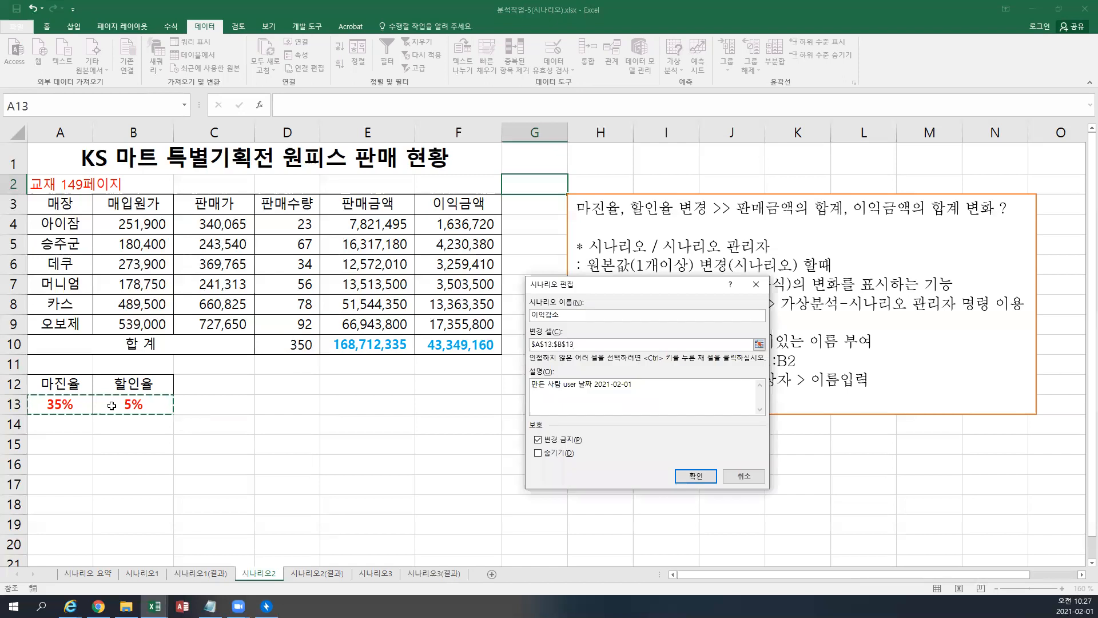
left_click(695, 476)
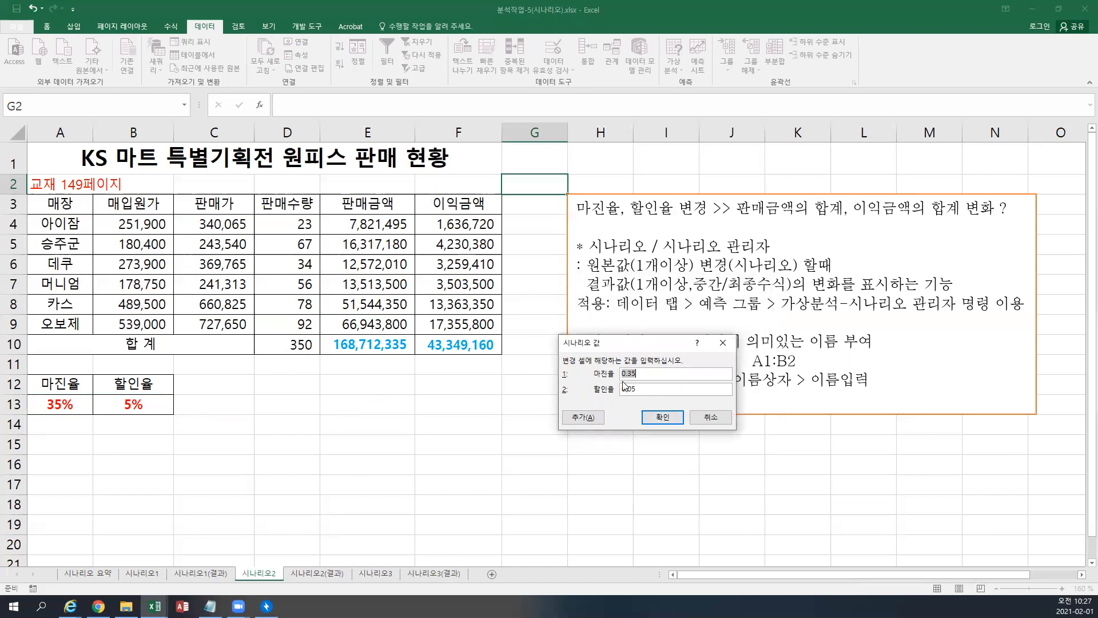
- Set the 이익감소 scenario's values to 25% for 마진율 and 8% for 할인율, and finish adding scenarios
type("25%")
key("Tab")
type("8%")
left_click(584, 417)
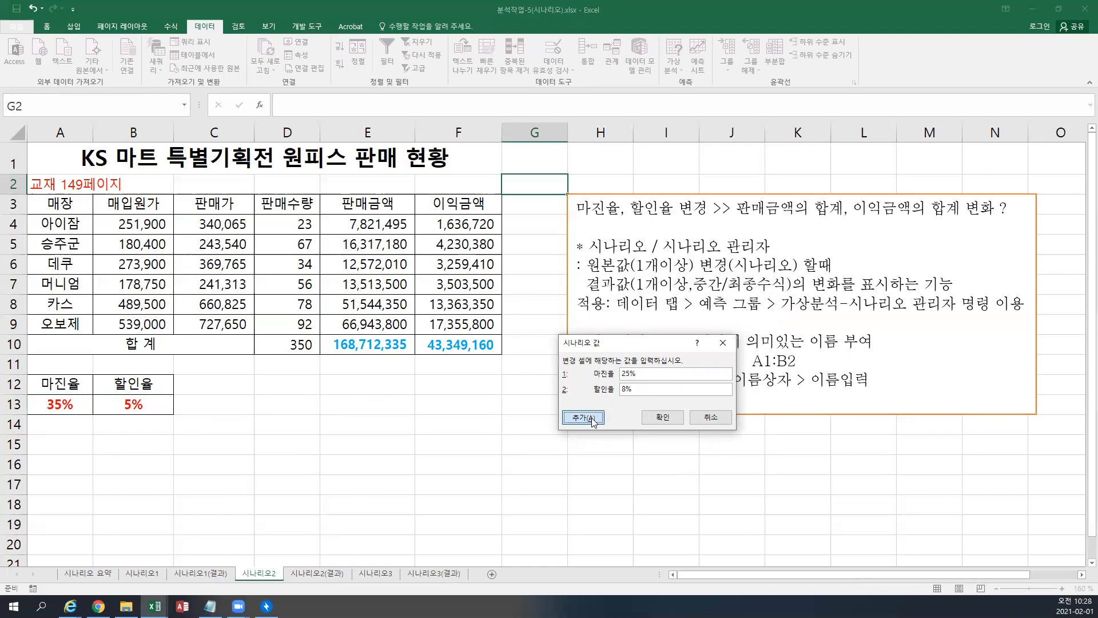
left_click(670, 418)
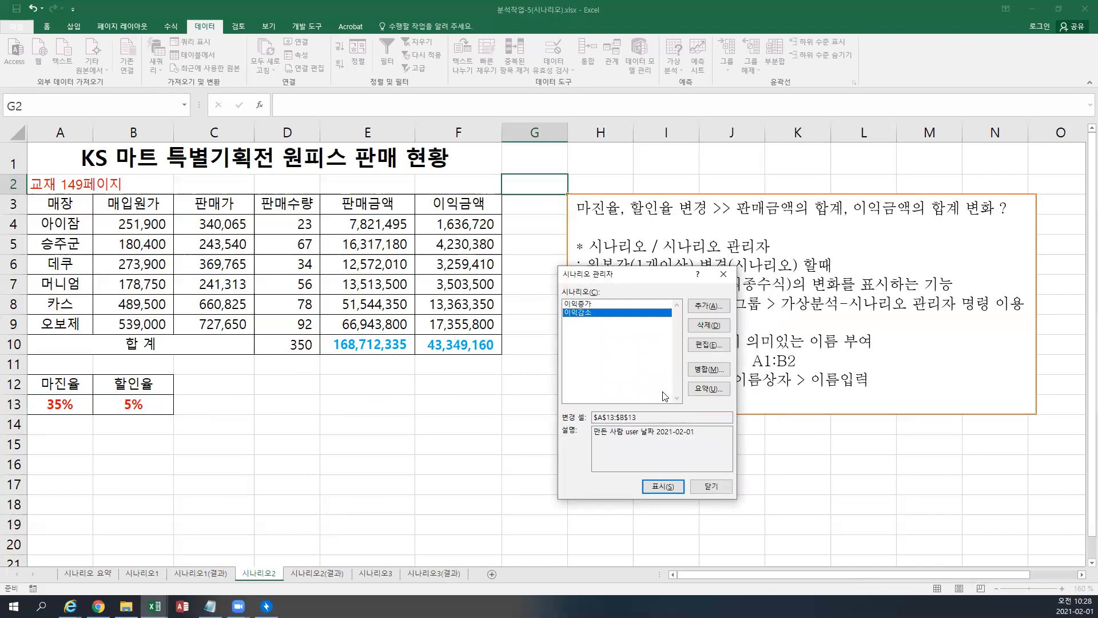
- Generate a scenario summary report with the totals in E10:F10 as the result cells
left_click(703, 389)
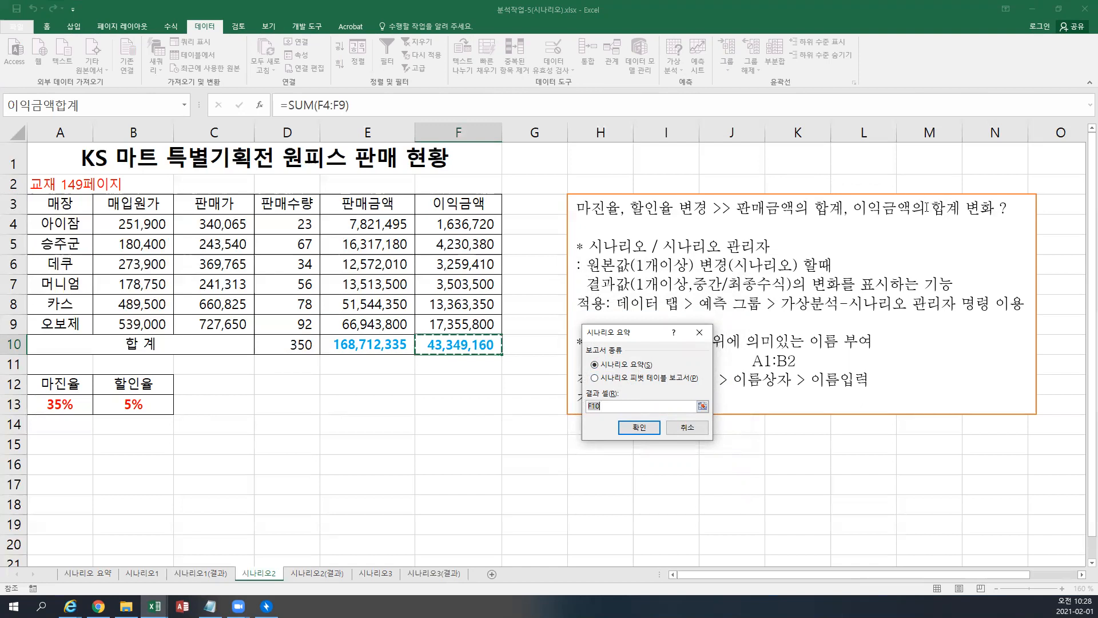
left_click_drag(347, 350, 495, 347)
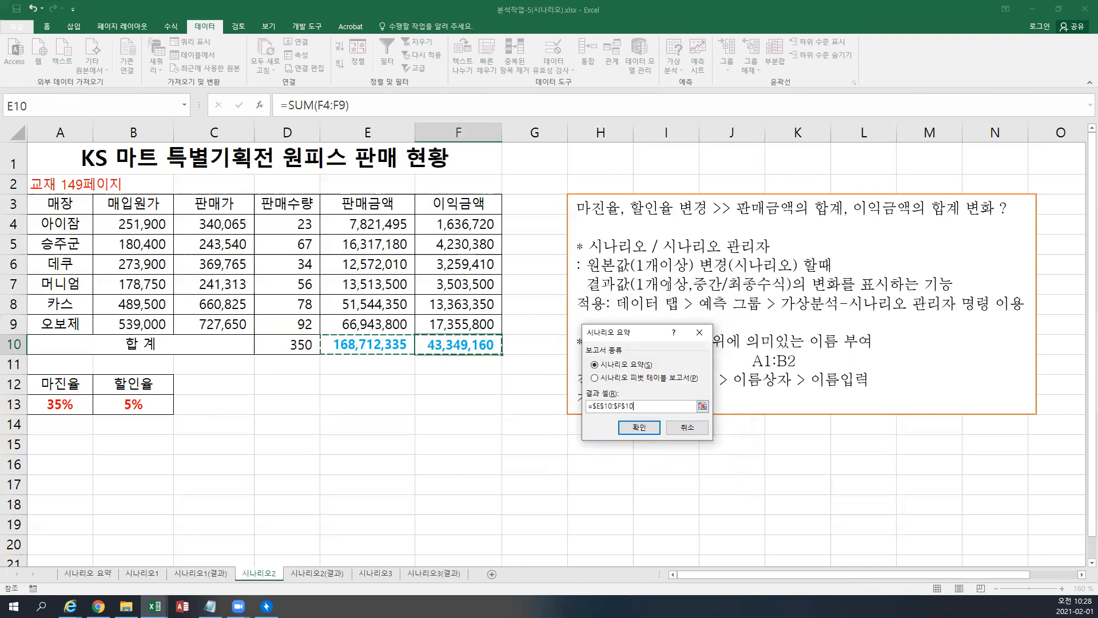
left_click(642, 431)
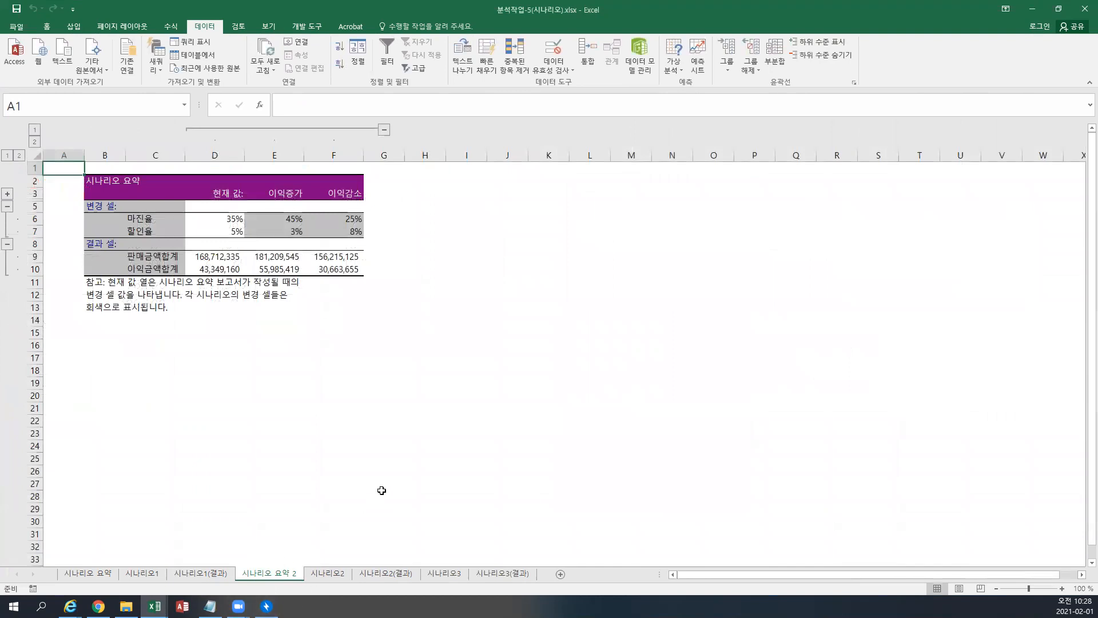
scroll(386, 483, "up", 3, "ctrl")
scroll(386, 483, "up", 1, "ctrl")
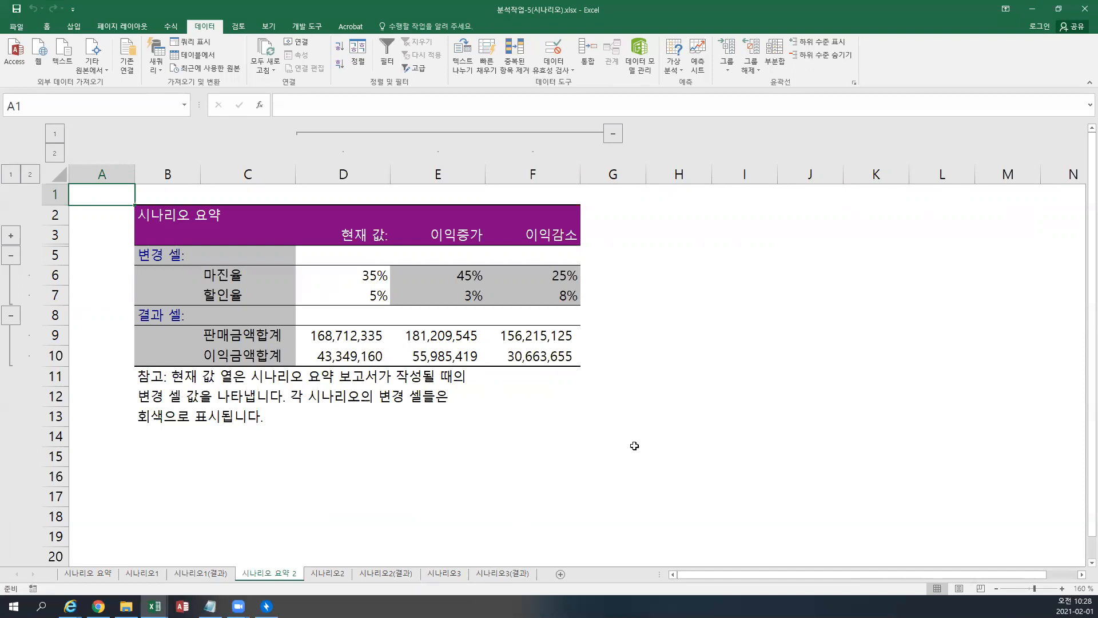
- Go to the 시나리오3 sheet and paste the copied text 교재 152페이지 into cell A2 as values only
left_click(1059, 9)
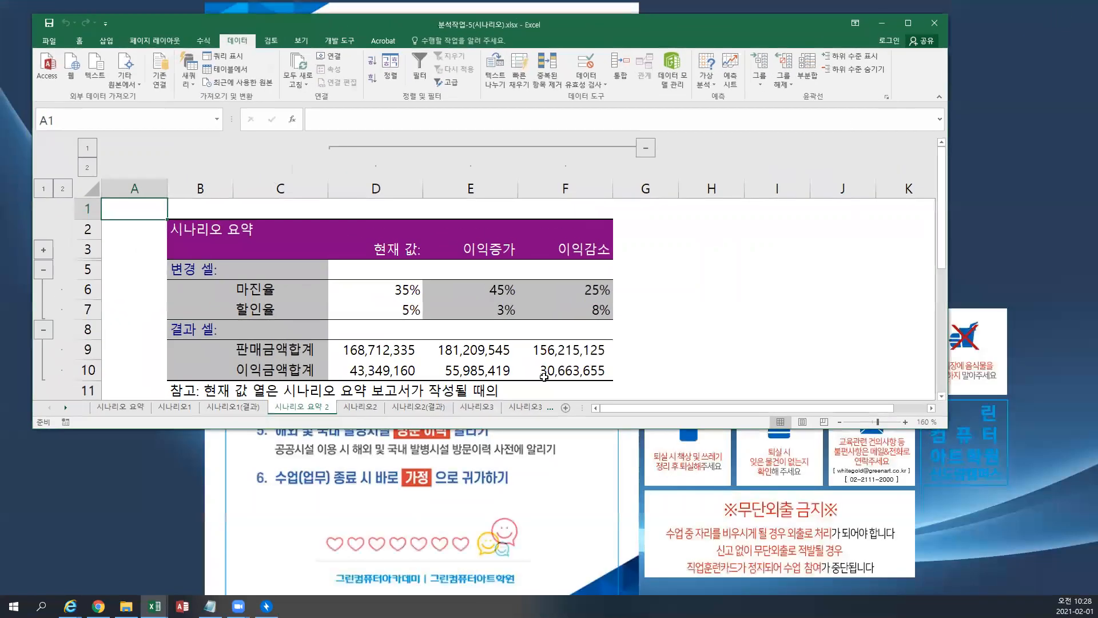
left_click(488, 408)
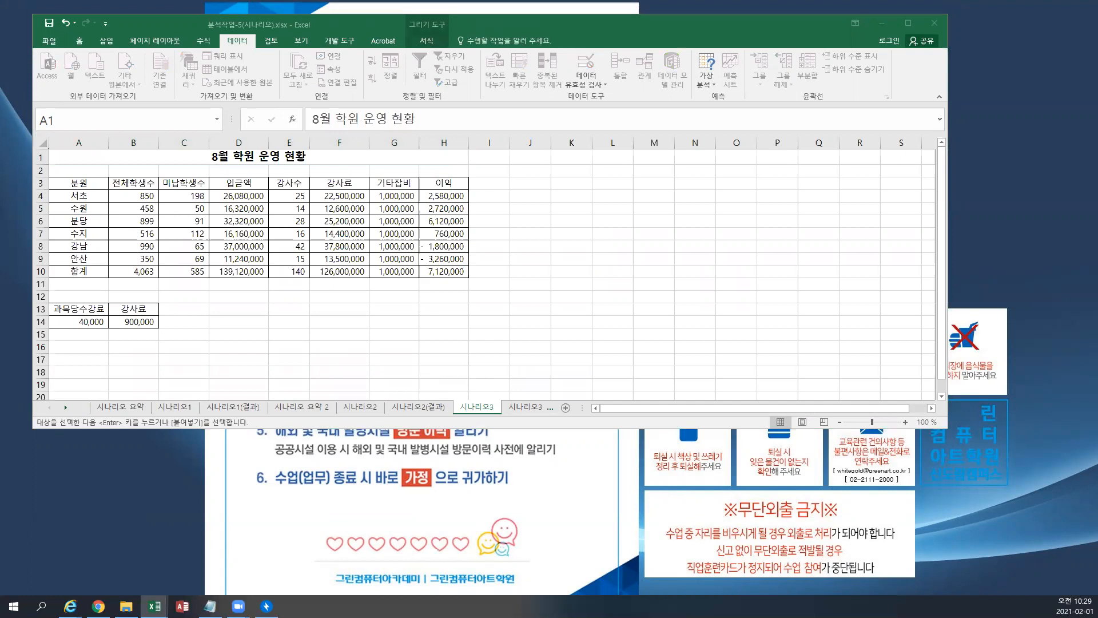
right_click(87, 171)
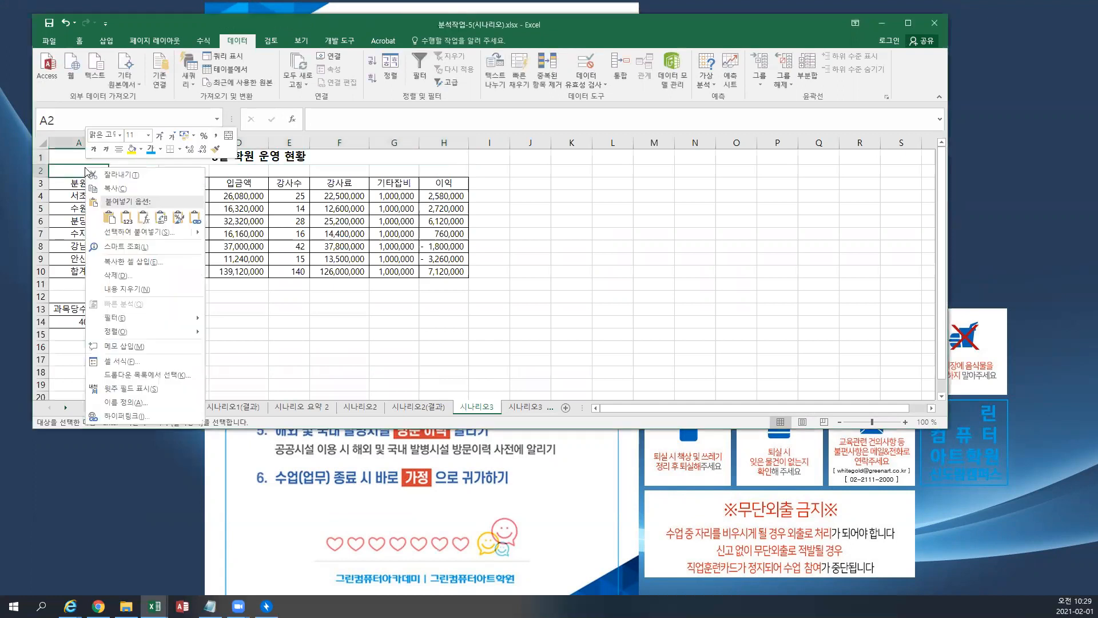
left_click(109, 218)
left_click(127, 185)
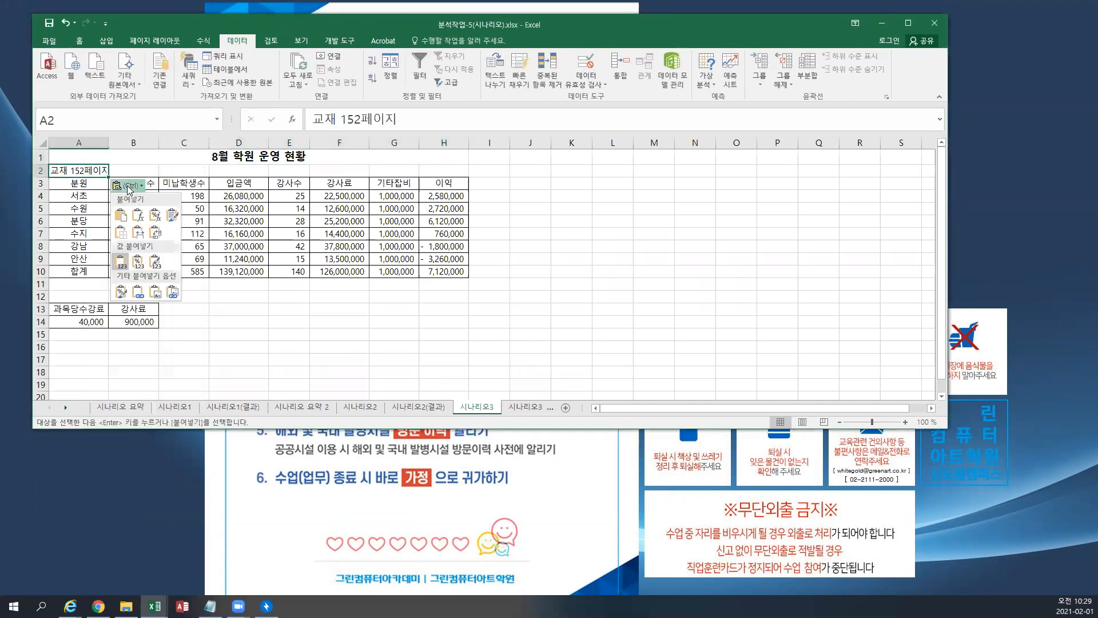
- Color the 교재 152페이지 text in A2 red and maximize the workbook window
right_click(90, 170)
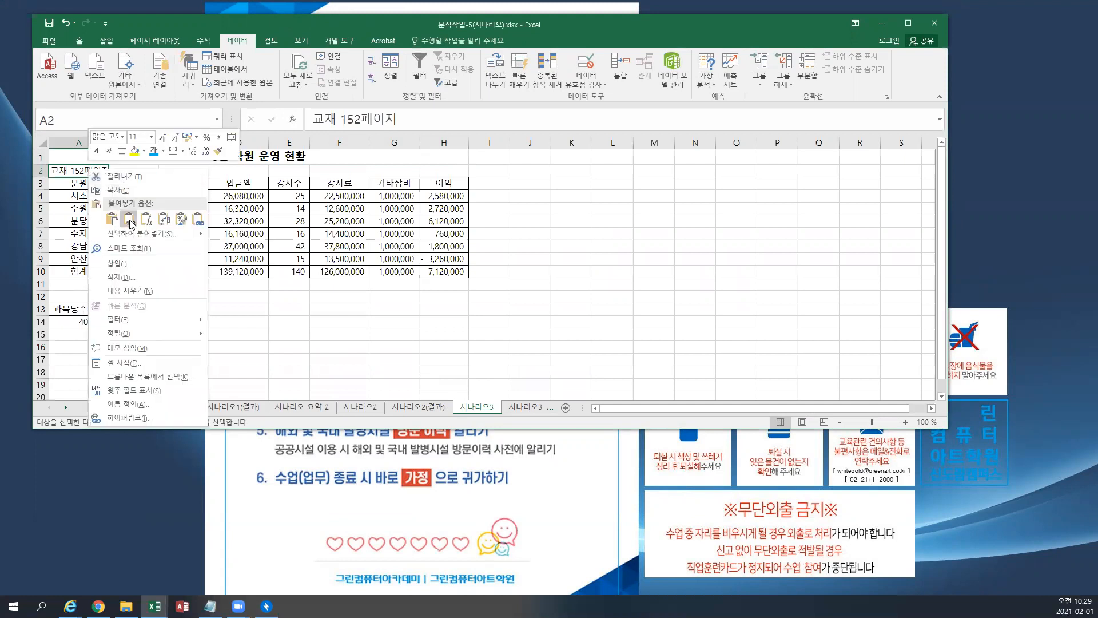
left_click(163, 151)
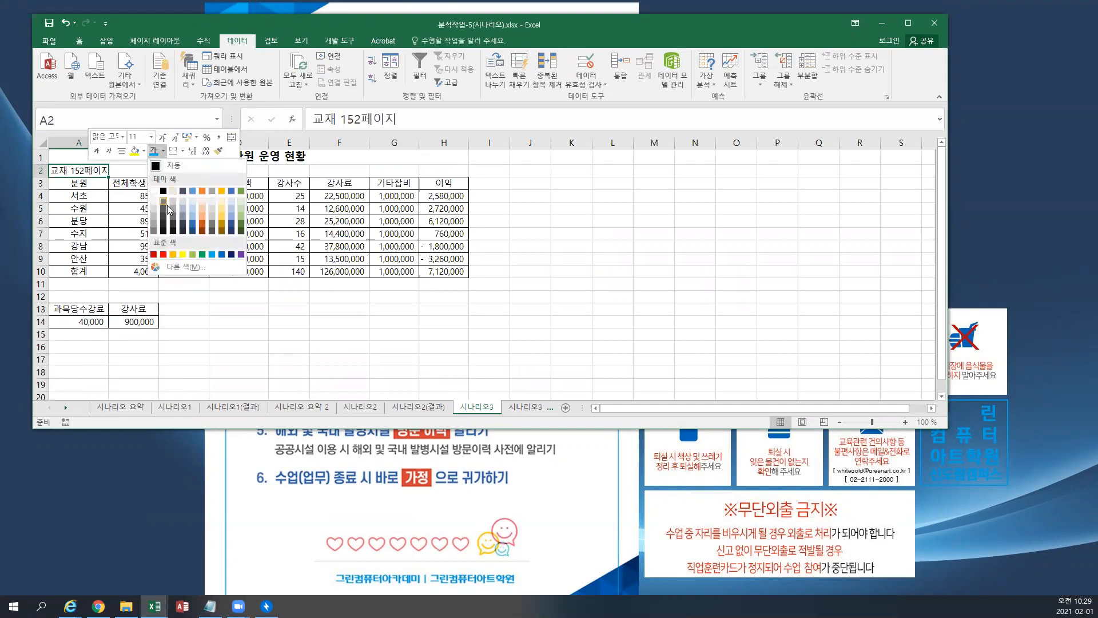
left_click(163, 254)
double_click(368, 22)
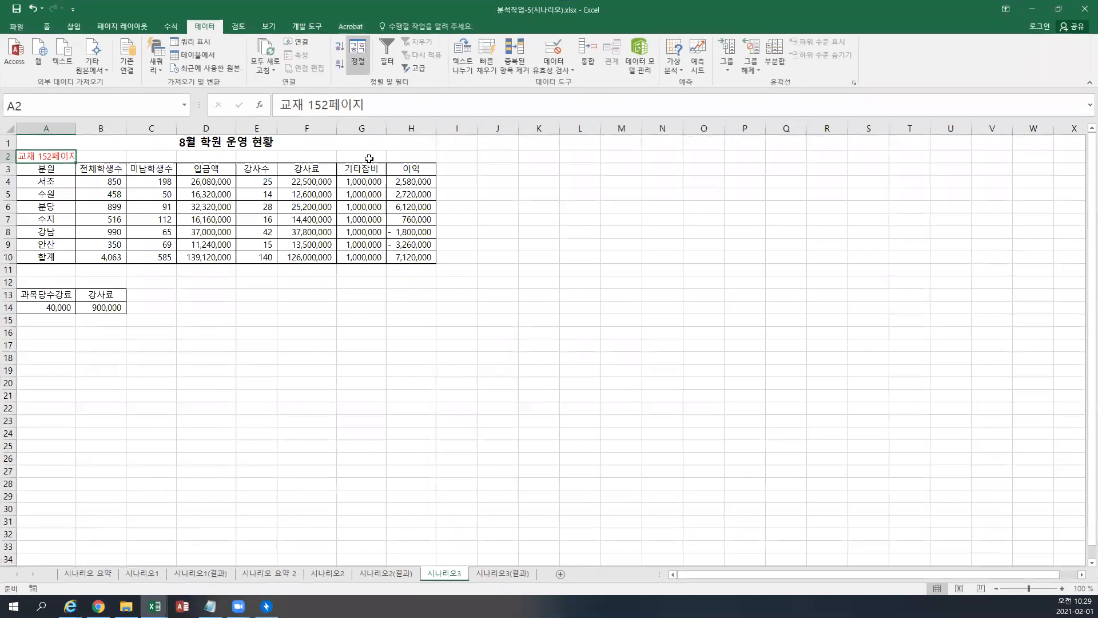
- Paste the copied notes text box beside the table and align it with row 1 from column I onward
scroll(403, 334, "up", 4)
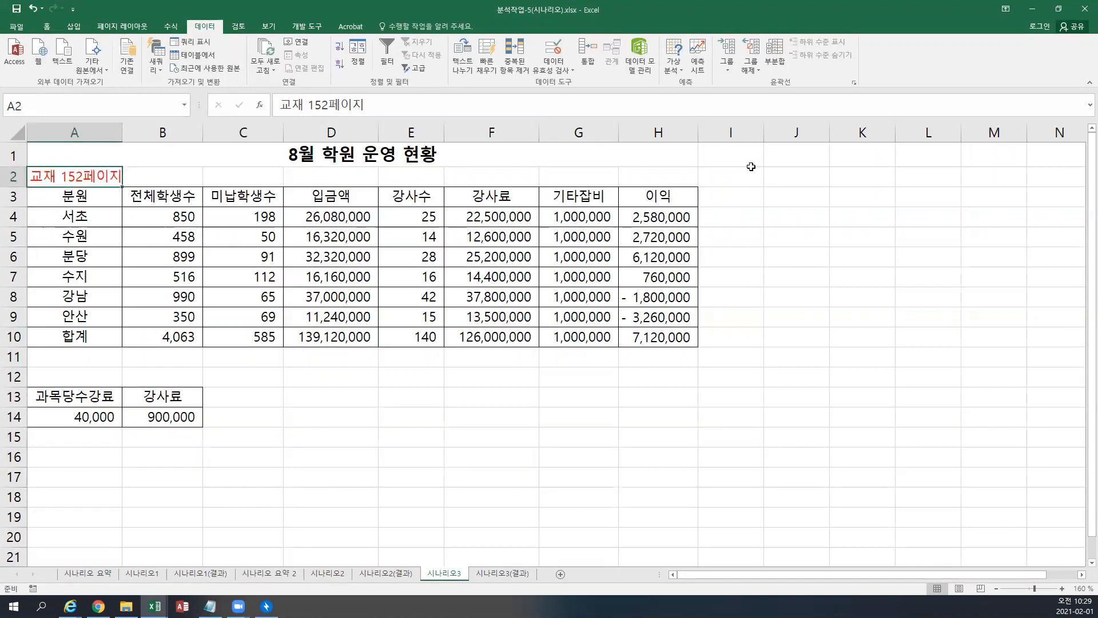
left_click(747, 171)
key("ctrl+v")
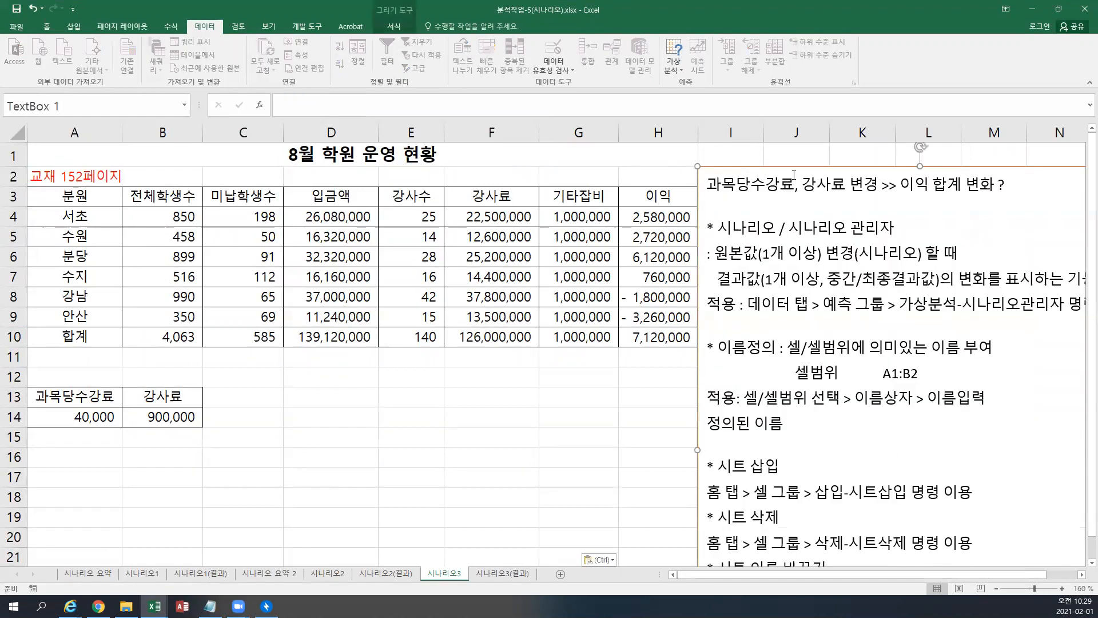
left_click_drag(779, 167, 790, 146)
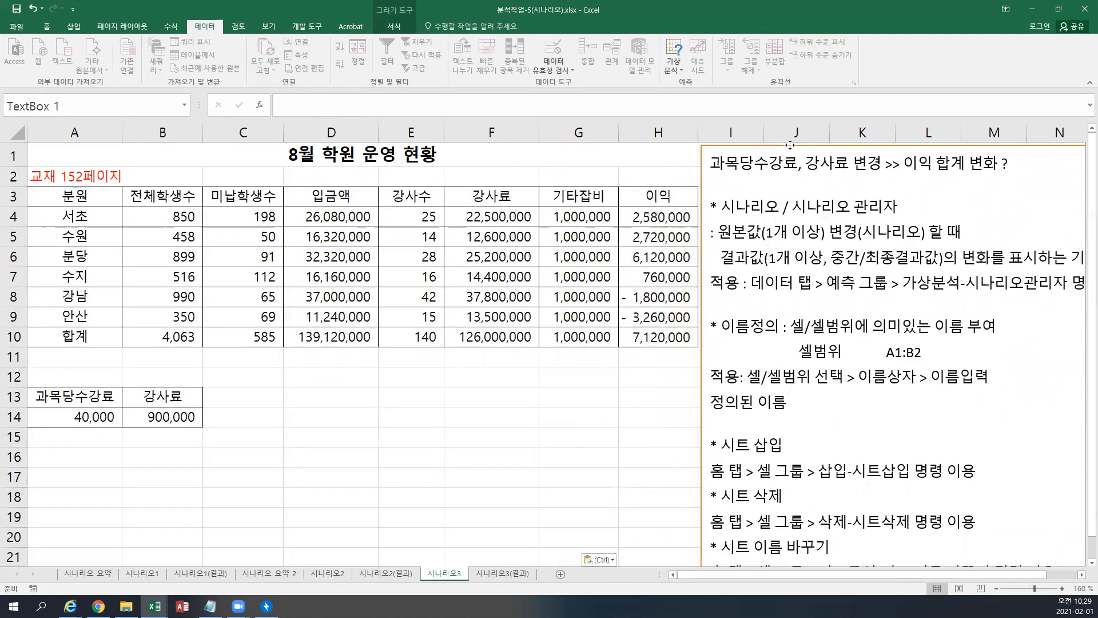
left_click(548, 163)
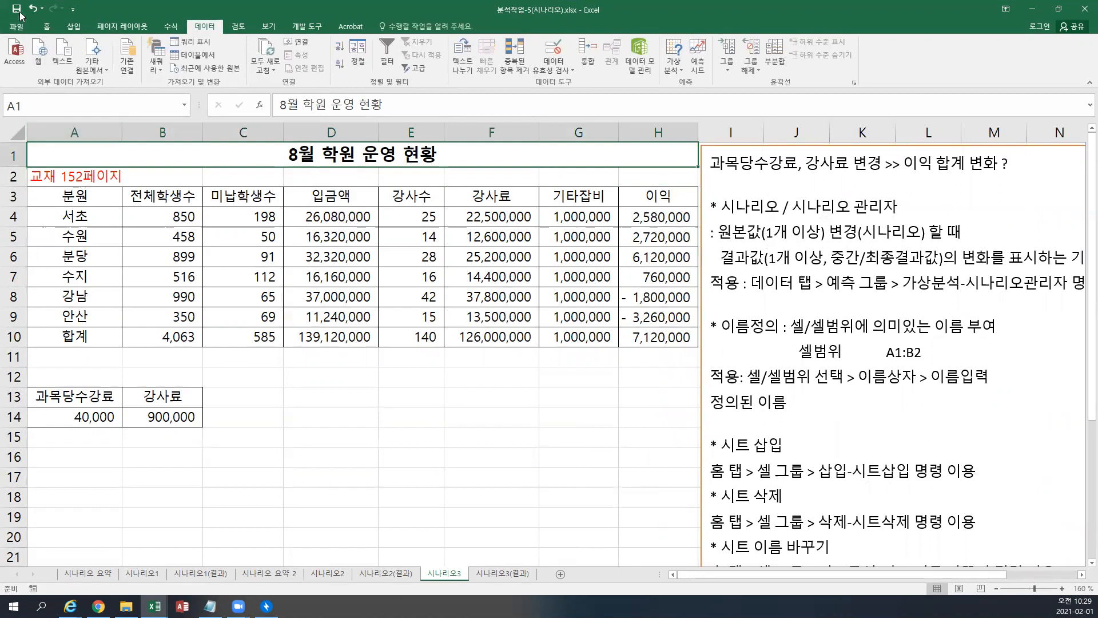
- Add the cell reference (A14) after 과목당수강료 in the first line of the notes text box
left_click(996, 588)
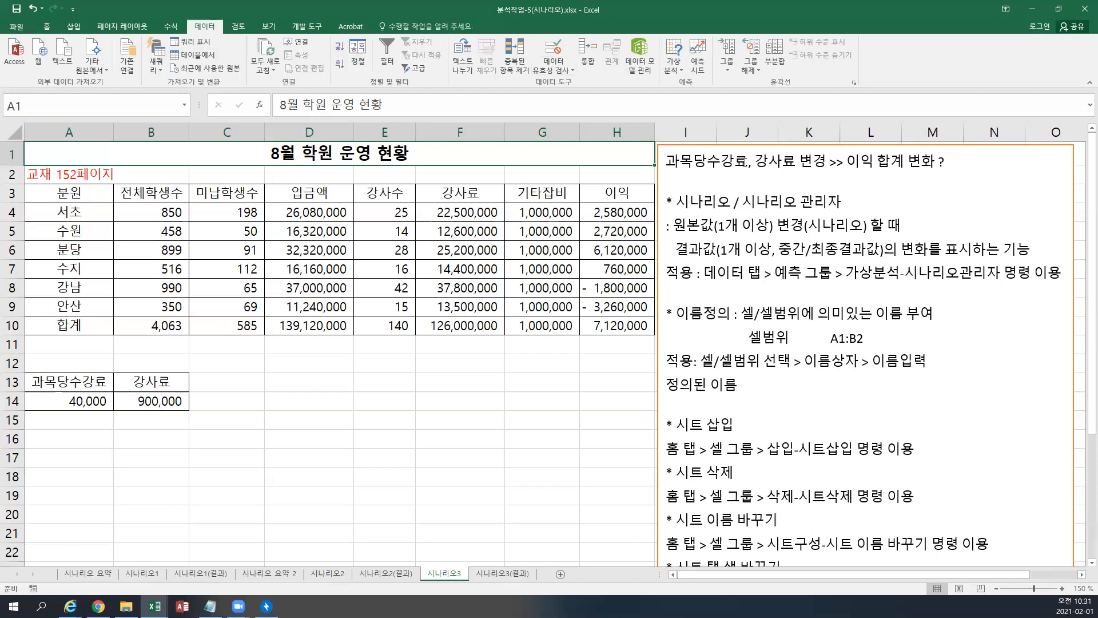
left_click(755, 161)
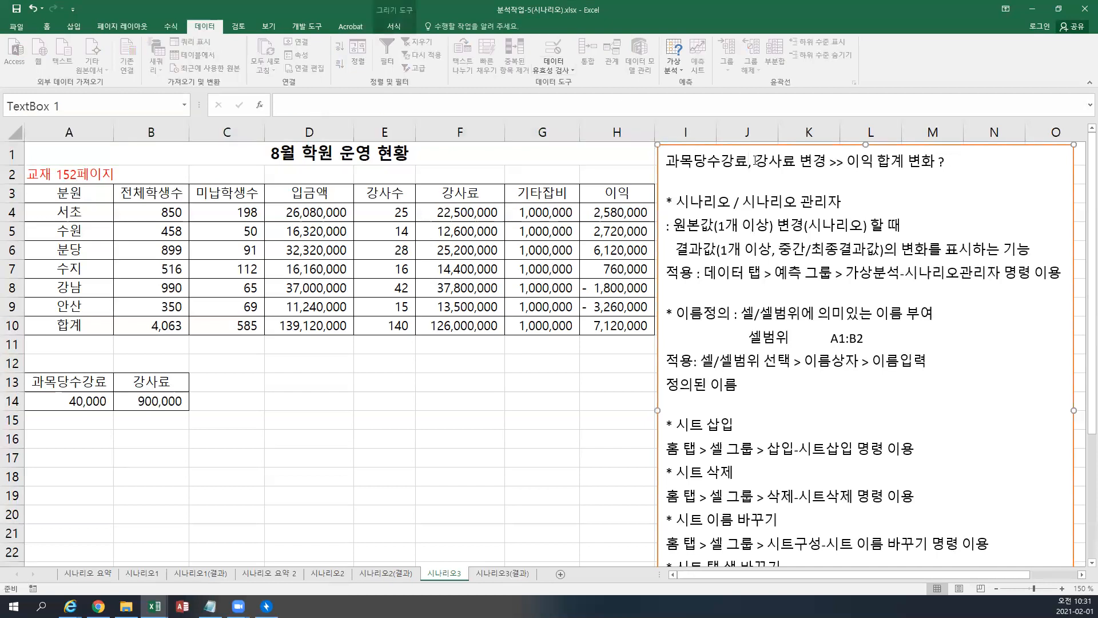
type("(")
key("Return")
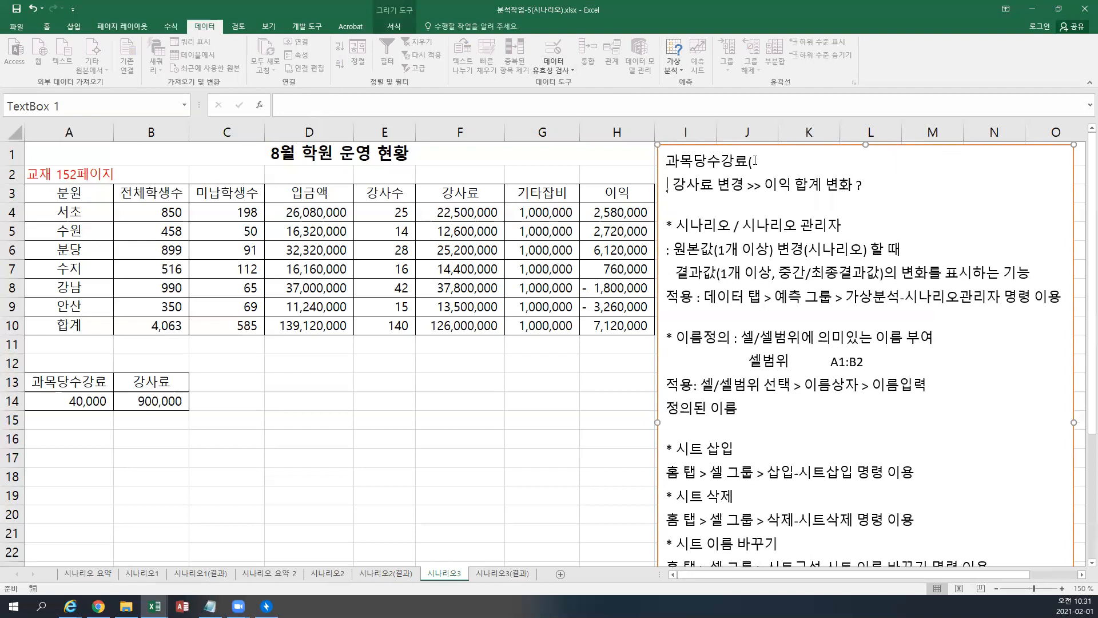
key("BackSpace")
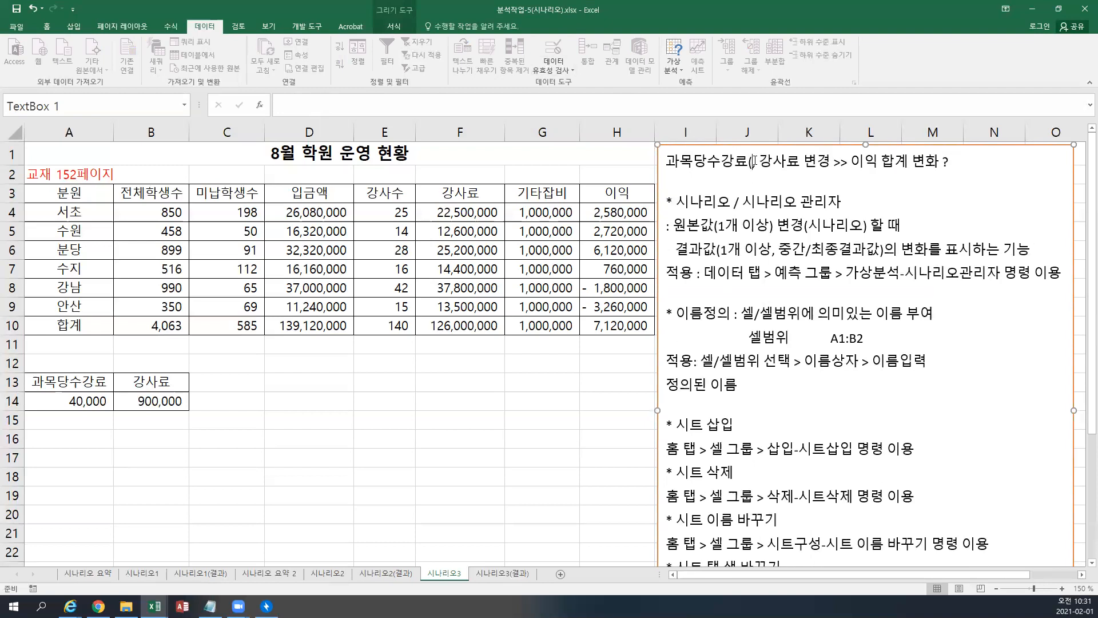
type("A14")
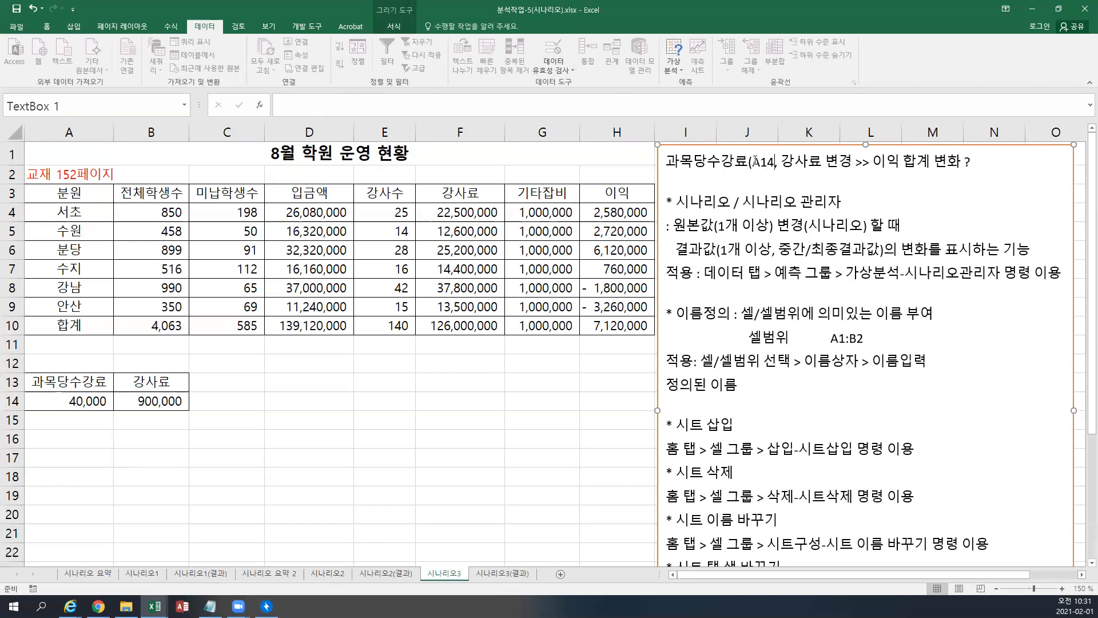
type(")")
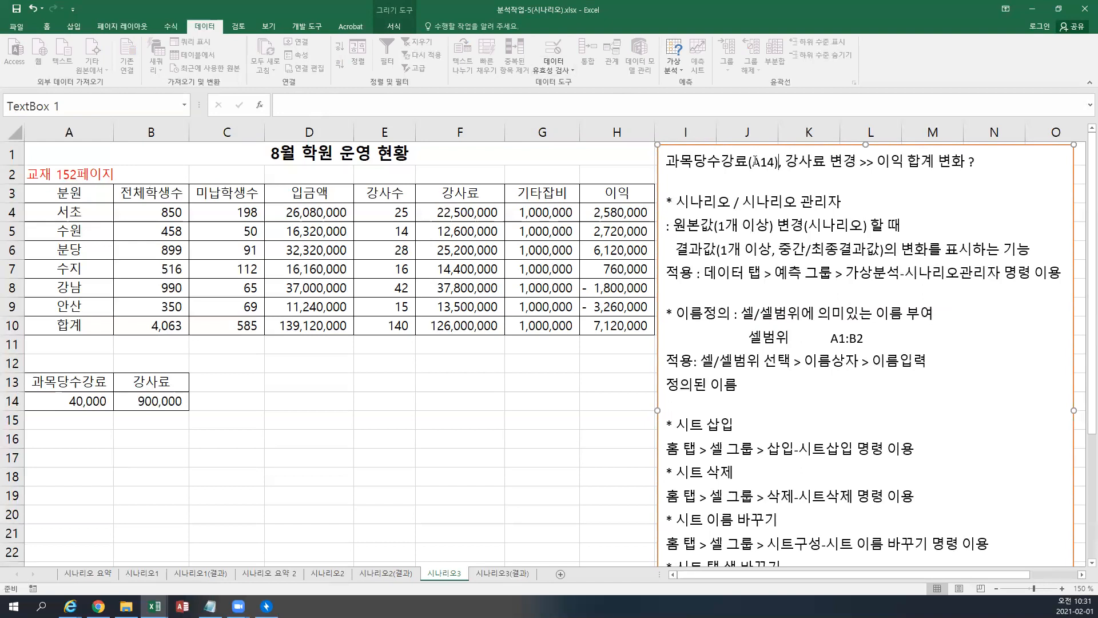
- Add the cell reference (B14) after 강사료 in the notes' first line, keeping the text on one line
left_click(824, 162)
type("(")
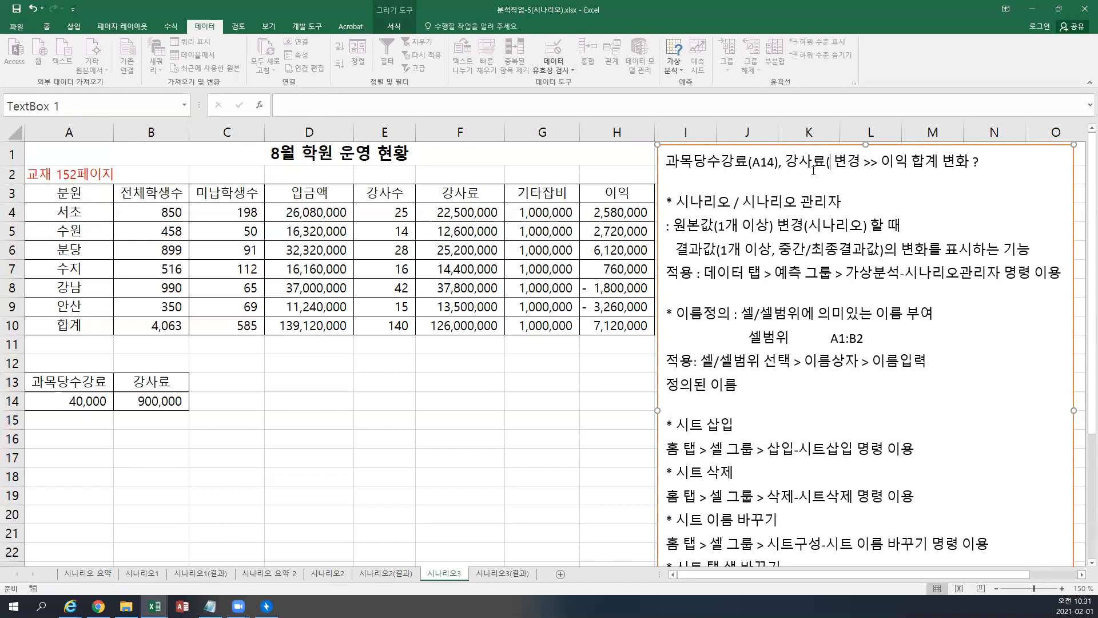
key("Return")
type("b")
key("BackSpace")
type("B")
type("14")
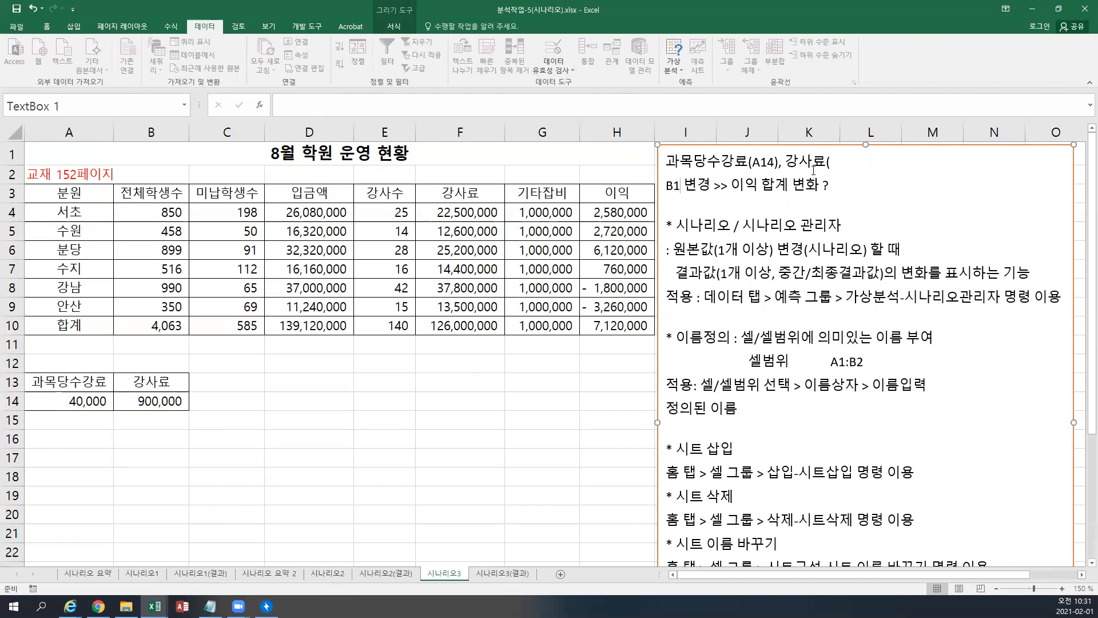
type(")")
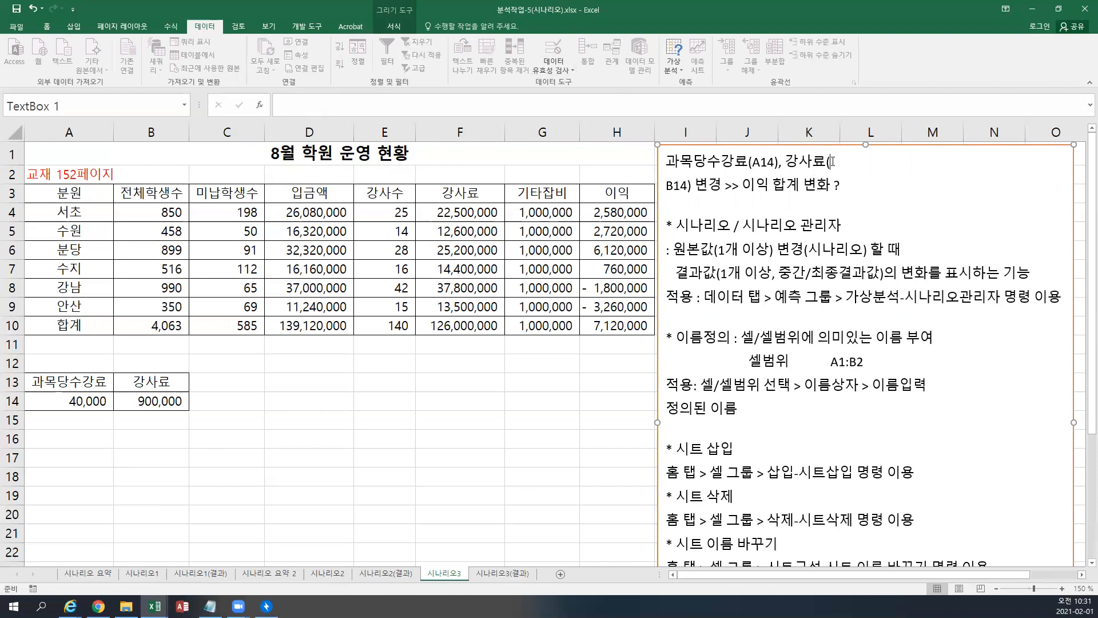
key("Delete")
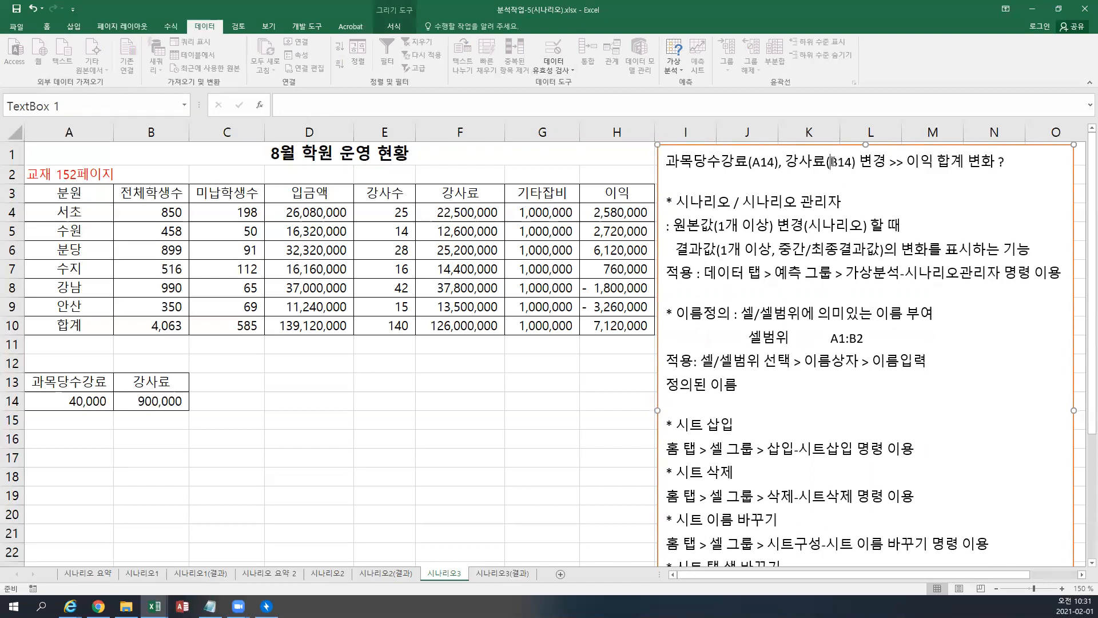
- Add the cell reference (H10) after 이익 합계 in the notes' first line and save the workbook
left_click(967, 163)
type("(j")
key("BackSpace")
type("H10)")
left_click(220, 154)
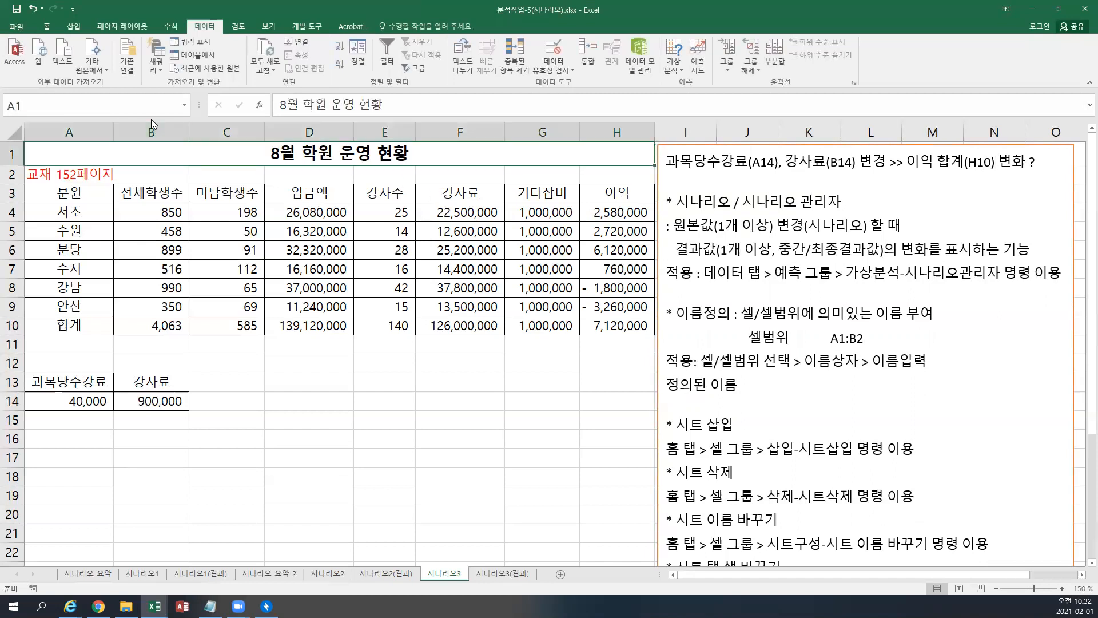
left_click(16, 9)
- Format the input values in A14:B14 as bold red text
left_click_drag(77, 402, 165, 402)
left_click(42, 25)
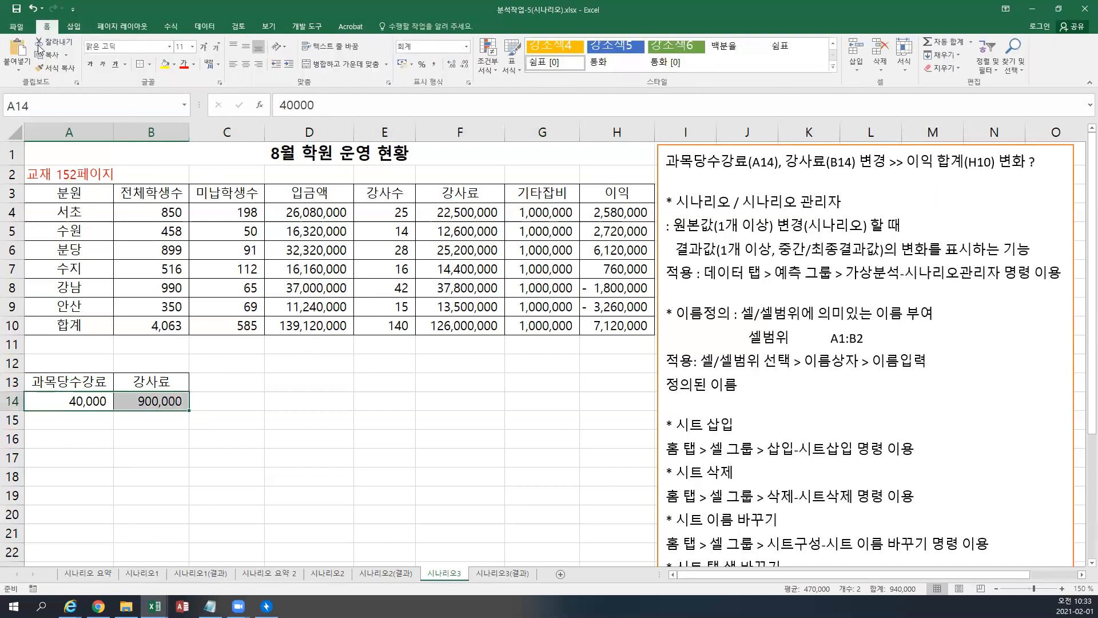
left_click(183, 64)
key("ctrl+b")
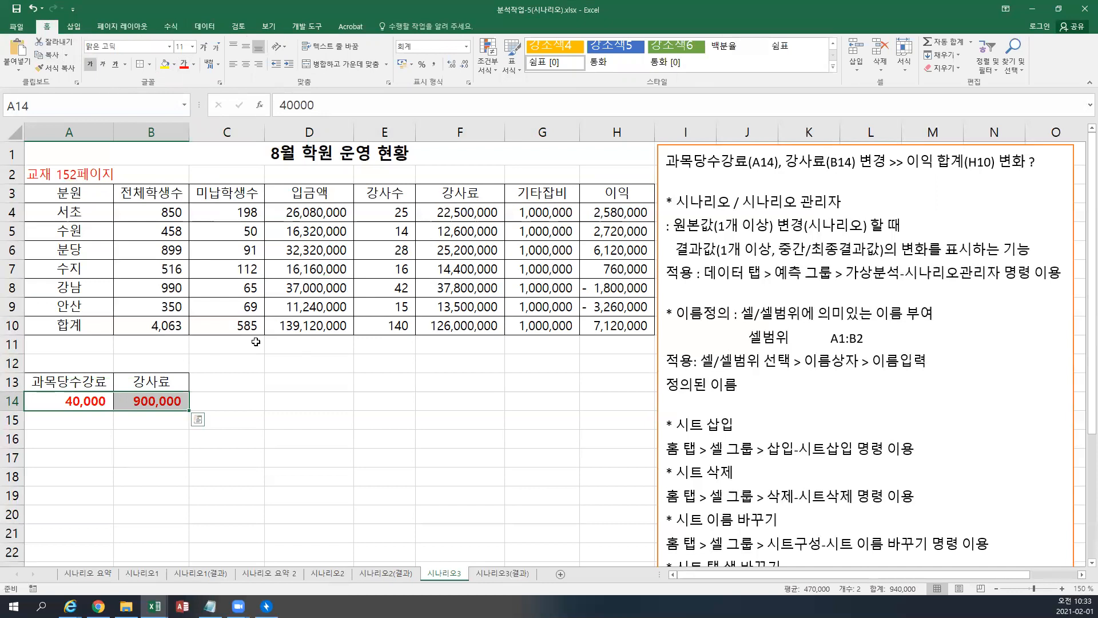
- Format the profit total in H10 as bold light blue text
left_click(587, 325)
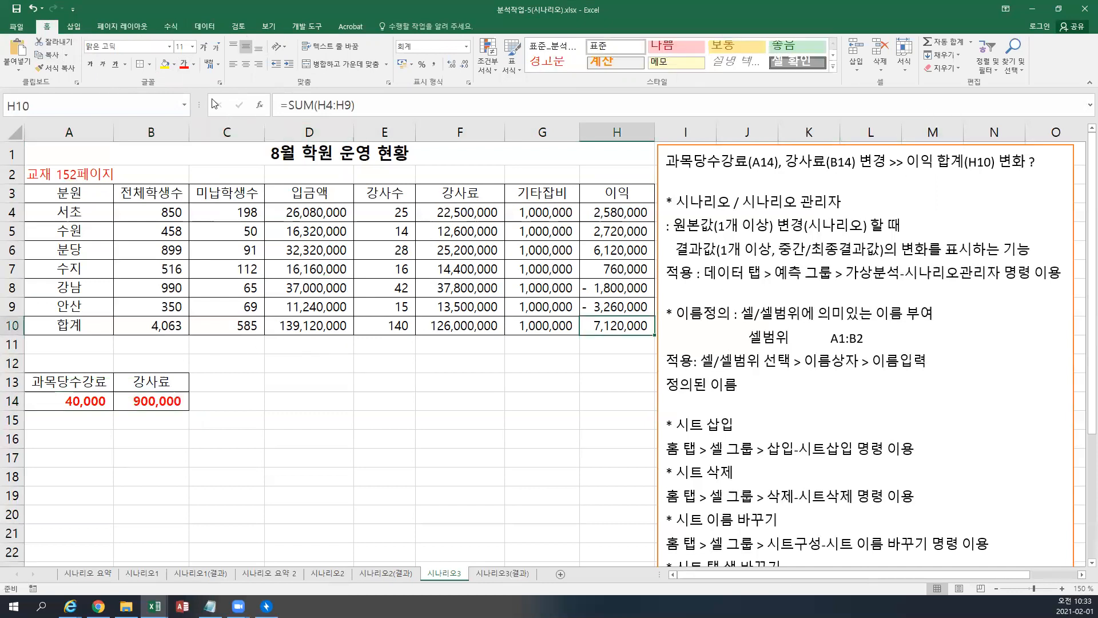
left_click(194, 64)
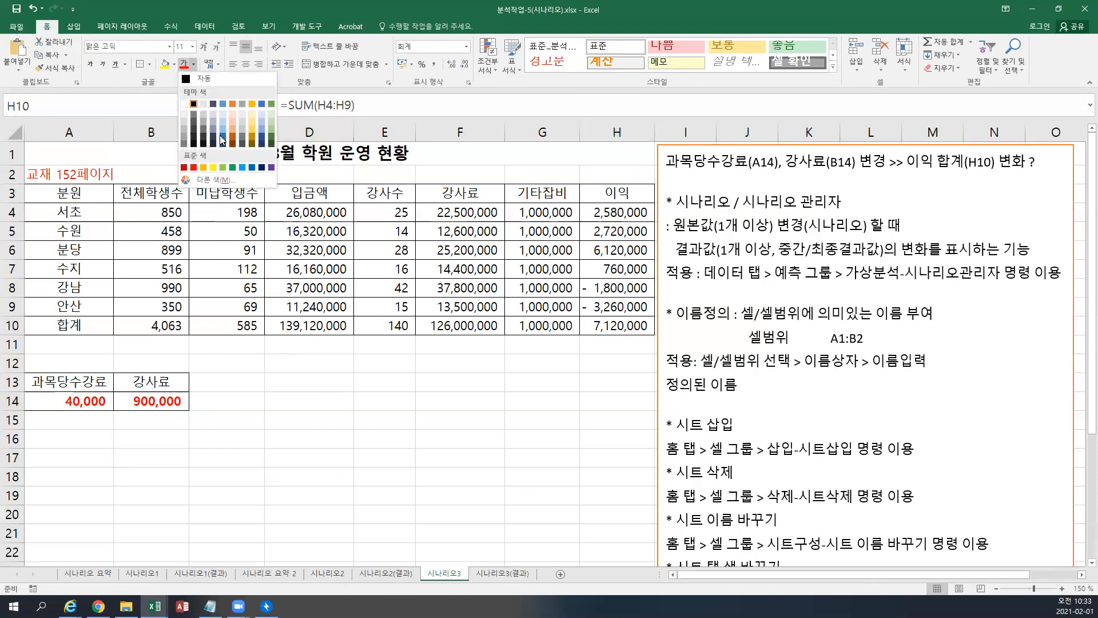
left_click(243, 167)
key("ctrl+b")
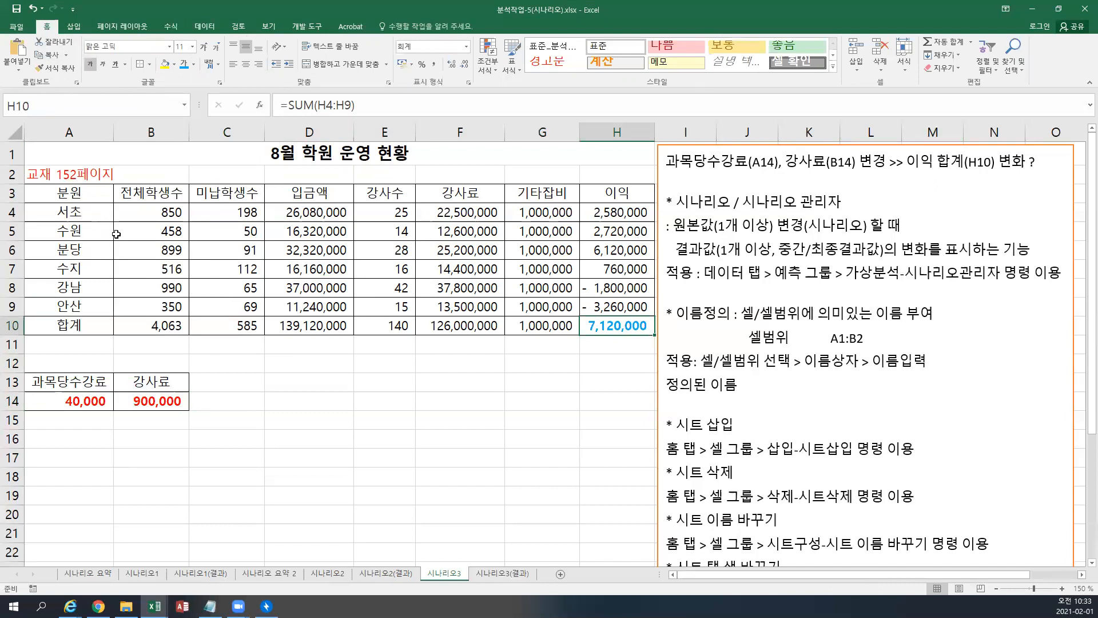
- Define the name 과목당수강료 for cell A14
left_click(91, 401)
left_click(99, 105)
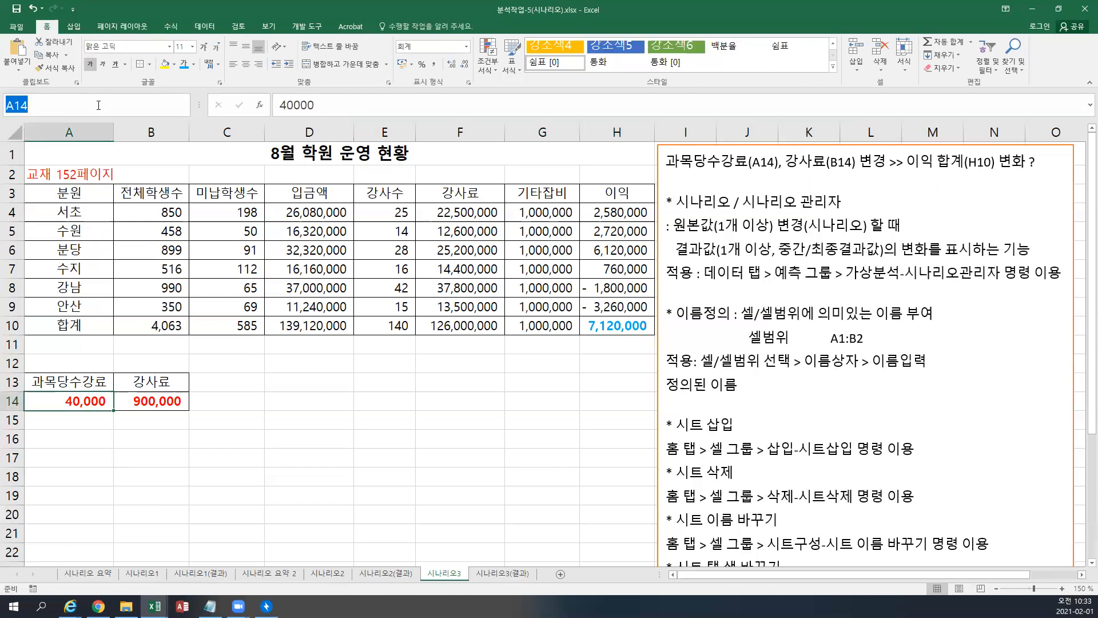
type("rha")
key("BackSpace")
key("BackSpace")
key("BackSpace")
key("Hangul")
type("고마")
key("BackSpace")
key("BackSpace")
key("BackSpace")
type("ㄱ")
type("과목당숙")
type("강료")
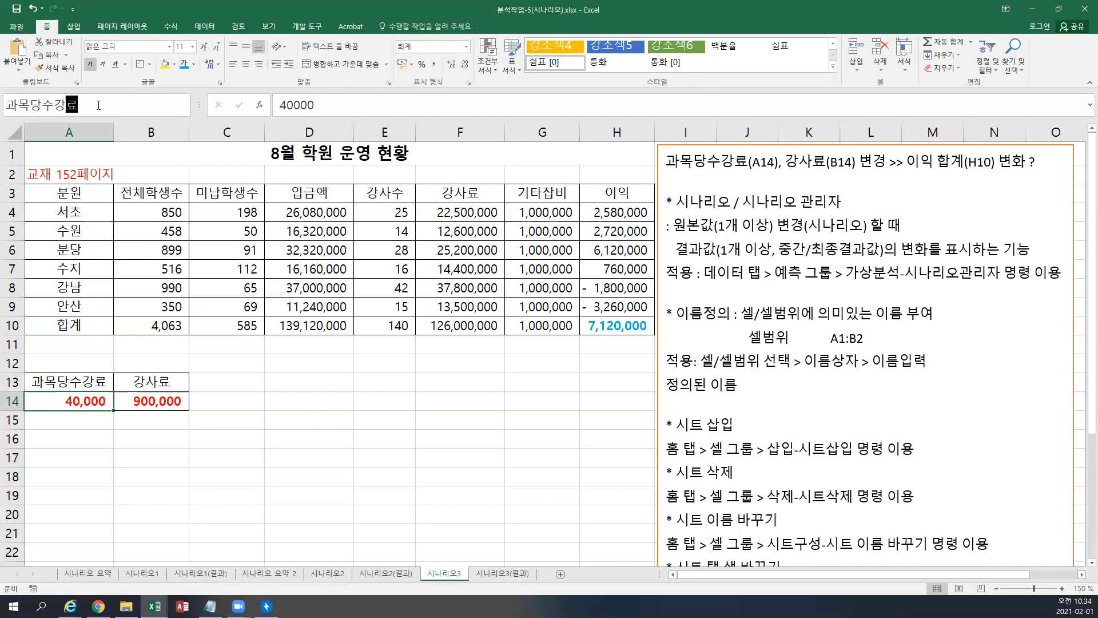
key("Return")
- Define the name 강사료 for cell B14
left_click(151, 401)
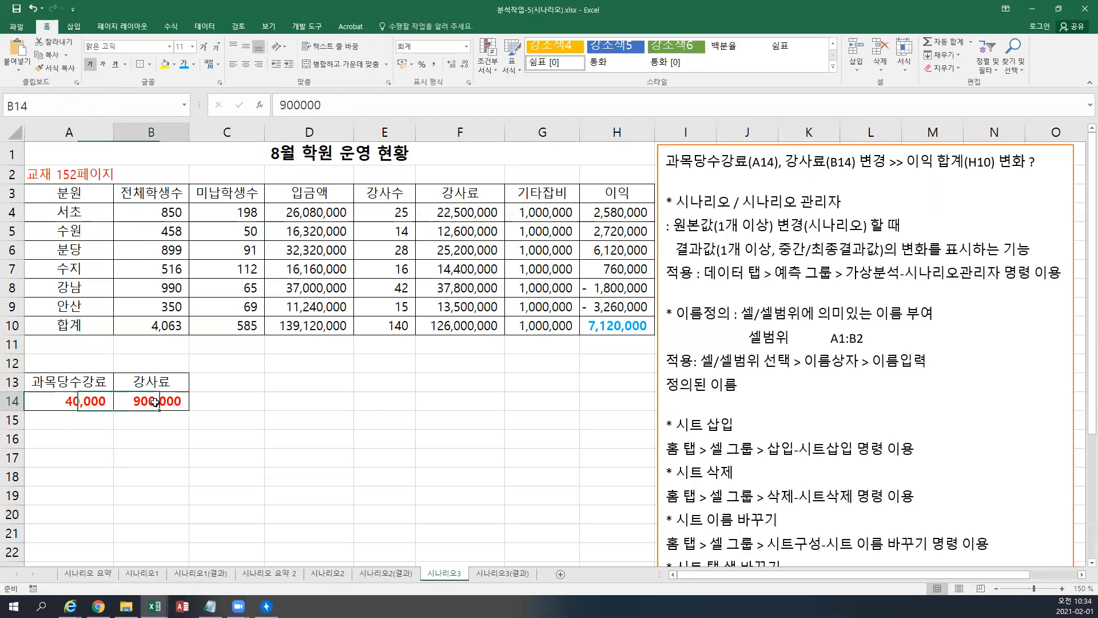
left_click(125, 105)
type("강사료")
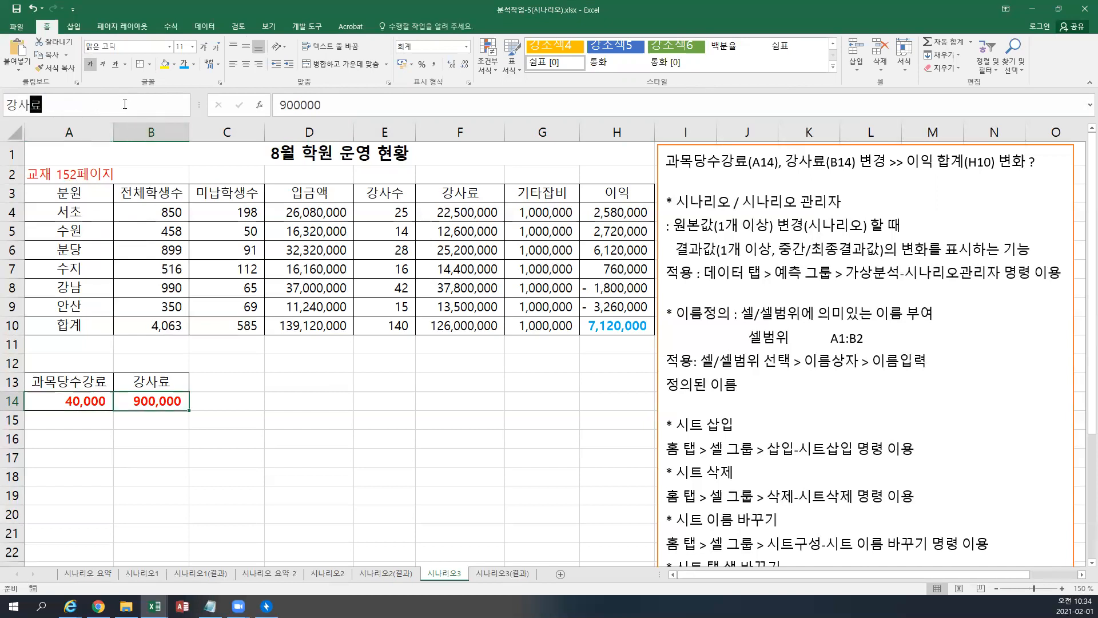
key("Return")
- Define the name 이익합계 for the profit total in H10
left_click(620, 323)
left_click(81, 104)
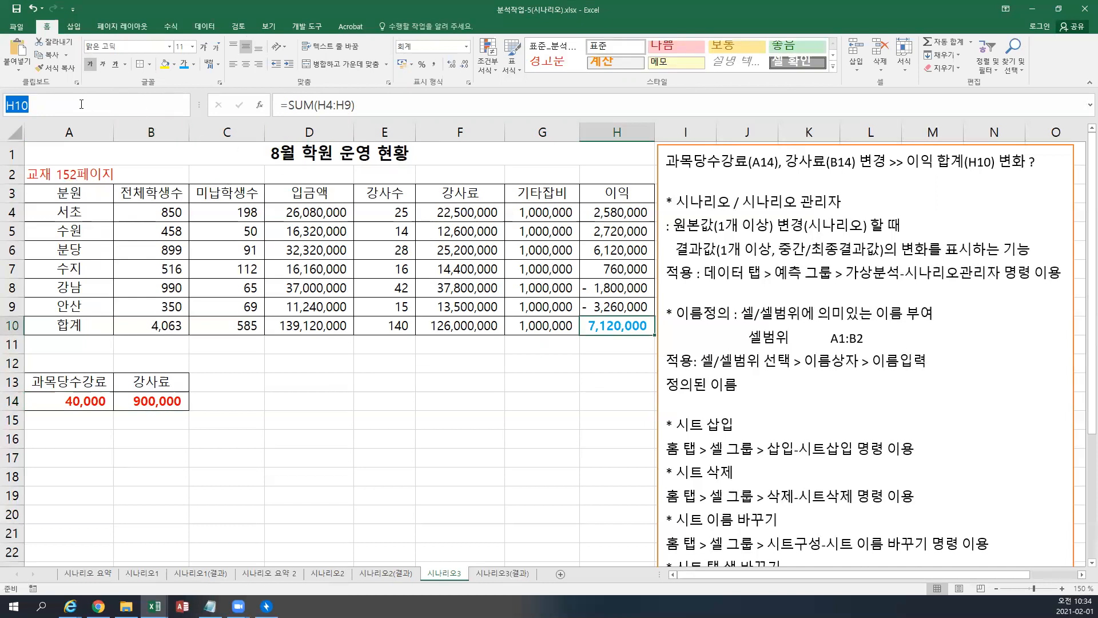
type("이익합")
key("BackSpace")
key("BackSpace")
key("BackSpace")
key("BackSpace")
key("BackSpace")
type("이익합계")
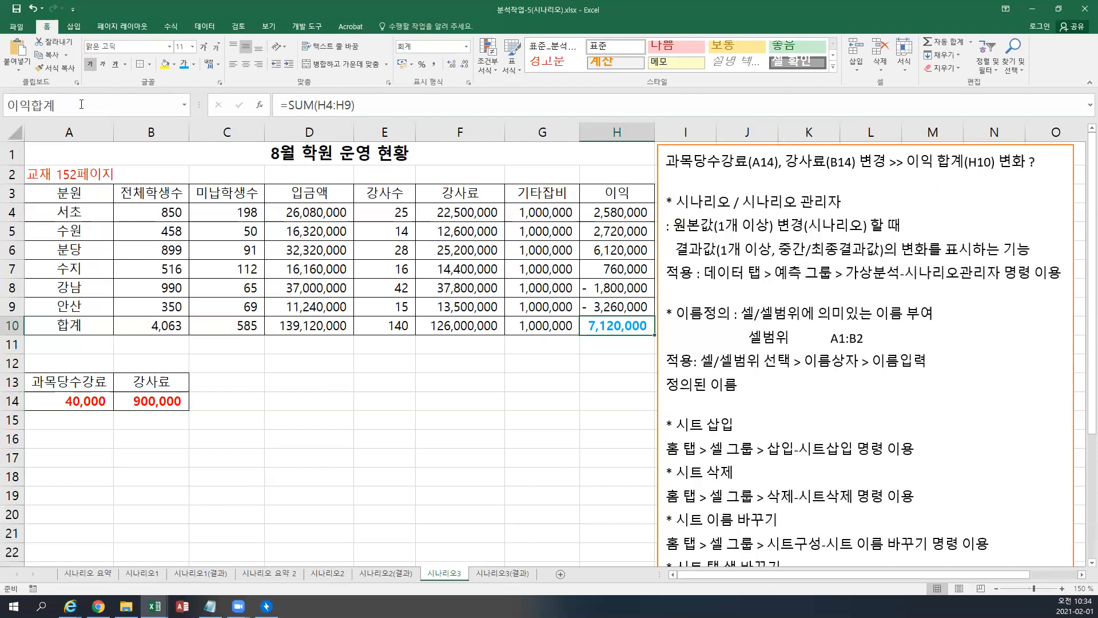
key("Return")
- Add a new what-if scenario named 10%인상 in the Scenario Manager
left_click(184, 157)
left_click(204, 26)
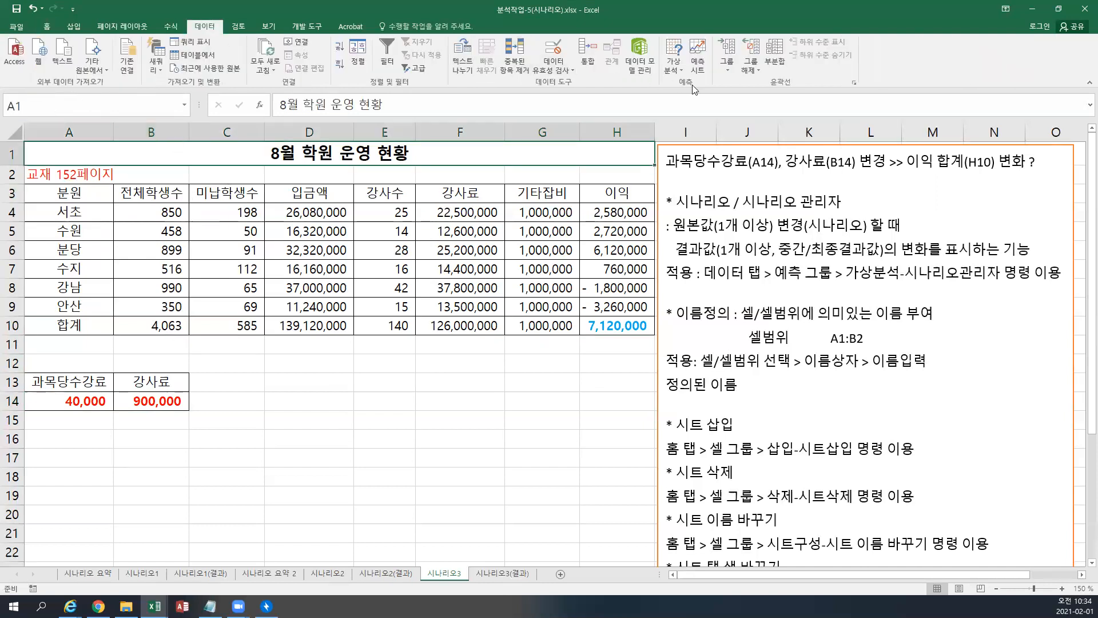
left_click(674, 60)
left_click(679, 89)
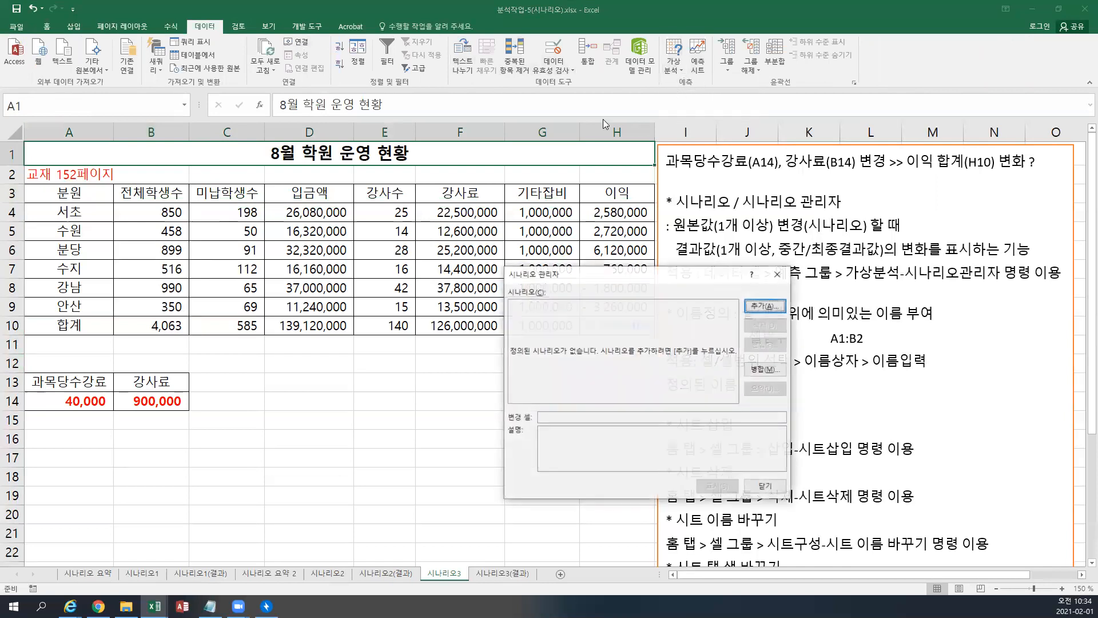
left_click(765, 311)
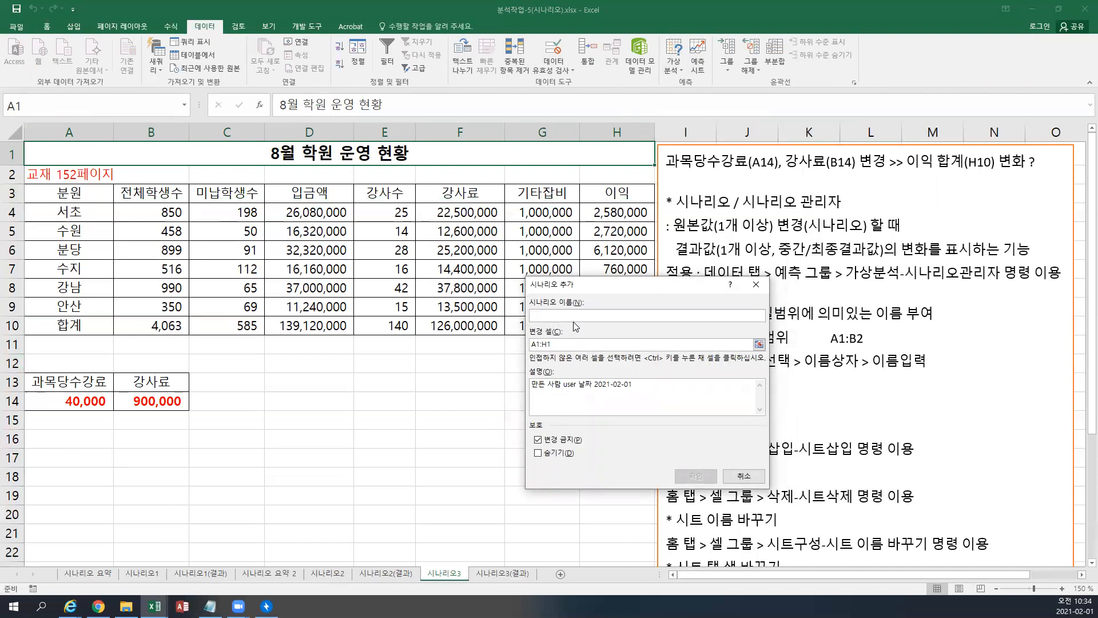
type("10%이상")
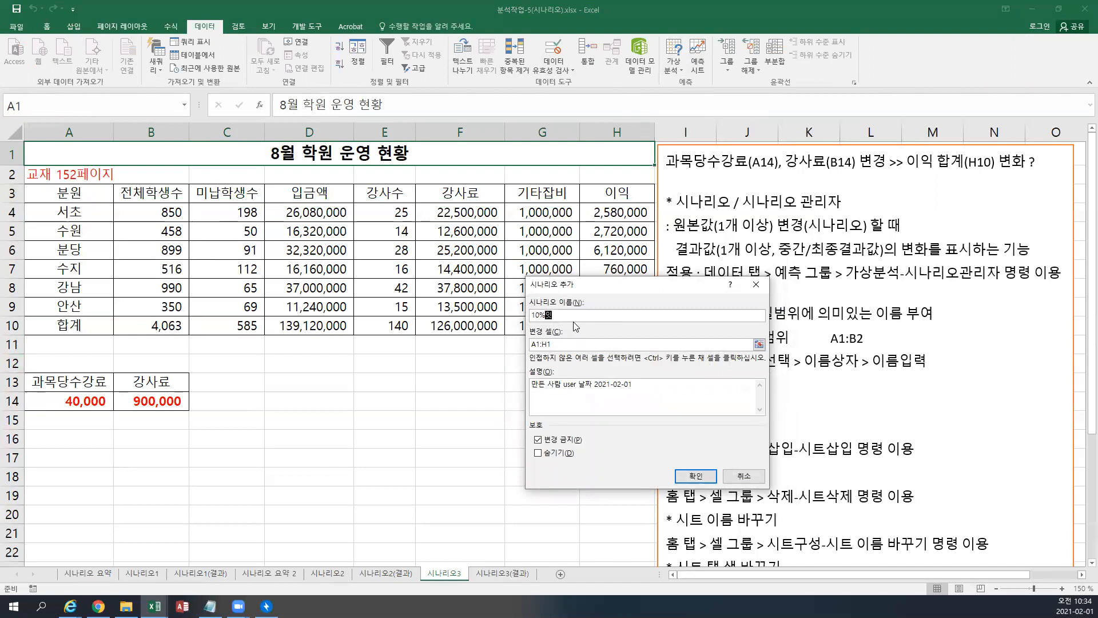
key("BackSpace")
key("BackSpace")
key("BackSpace")
key("BackSpace")
type("인상")
- Set the changing cells of the 10%인상 scenario to A14:B14
key("Tab")
left_click_drag(79, 404, 151, 402)
left_click(147, 412)
left_click(696, 478)
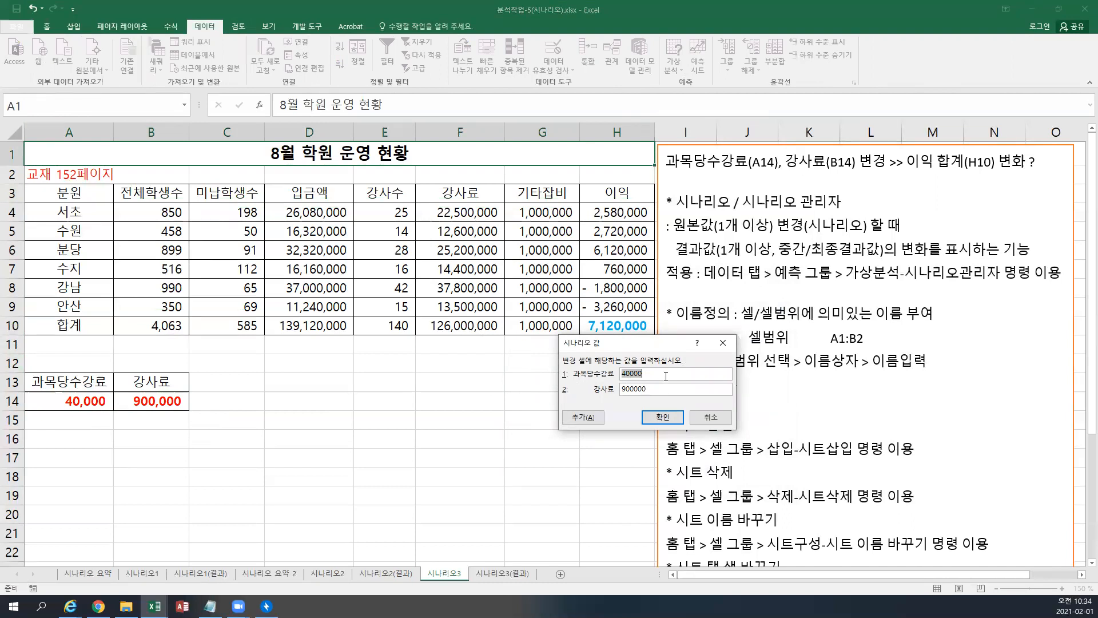
- Set the 10%인상 scenario values to 44000 for 과목당수강료 and 990000 for 강사료, and begin adding another scenario
left_click(656, 374)
double_click(650, 374)
type("44000")
double_click(627, 390)
type("9000")
left_click(592, 418)
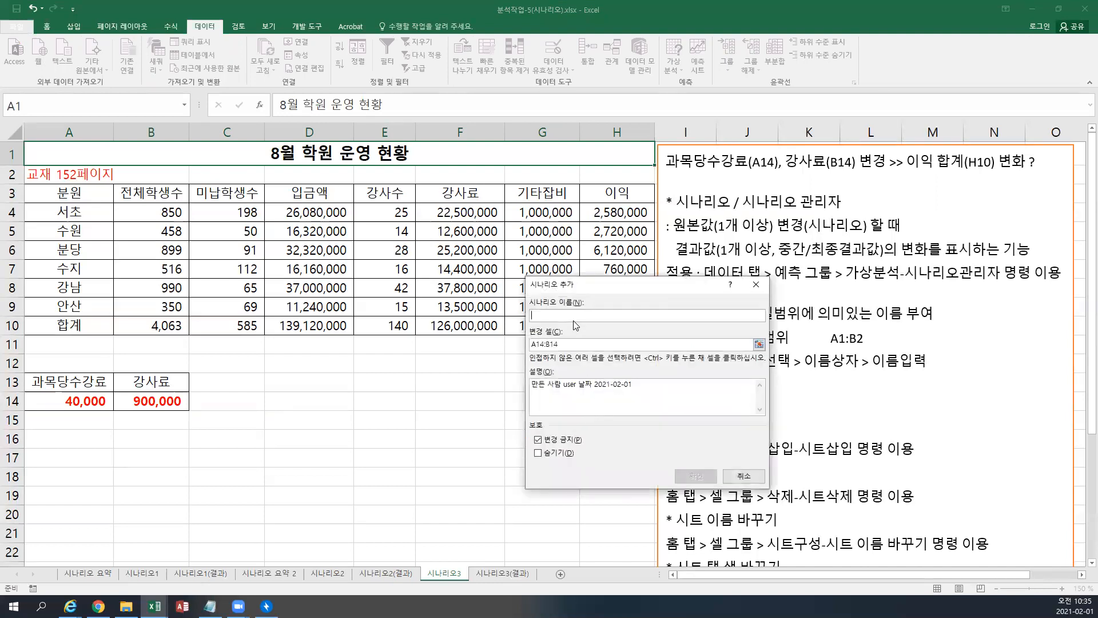
- Name the second scenario 20%인상, keeping A14:B14 as its changing cells
type("20%이ㄴ상")
key("Tab")
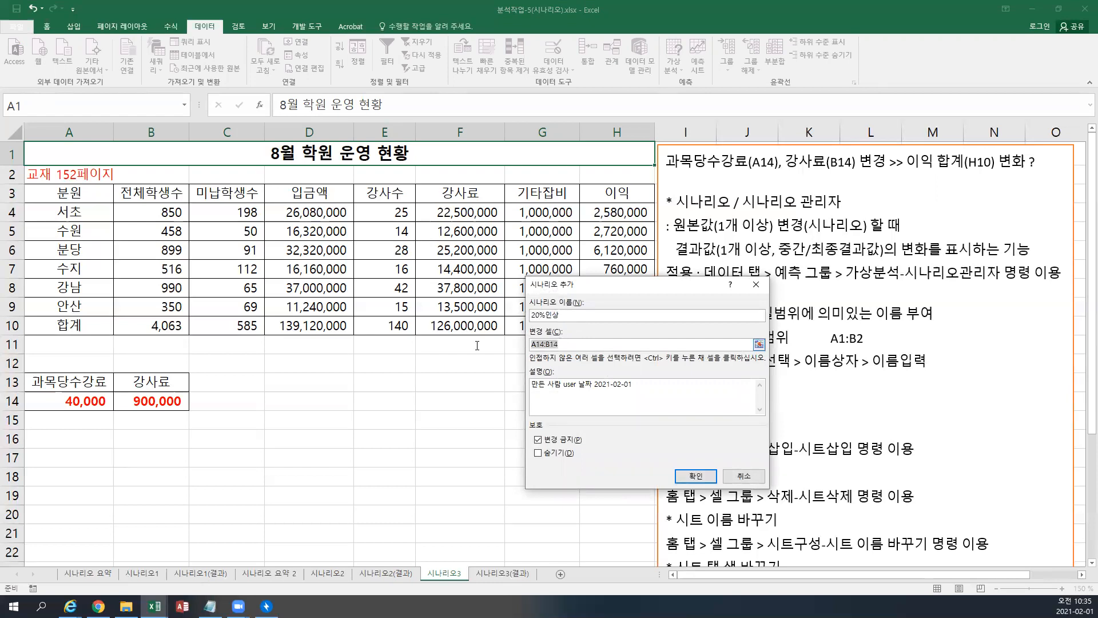
left_click(694, 476)
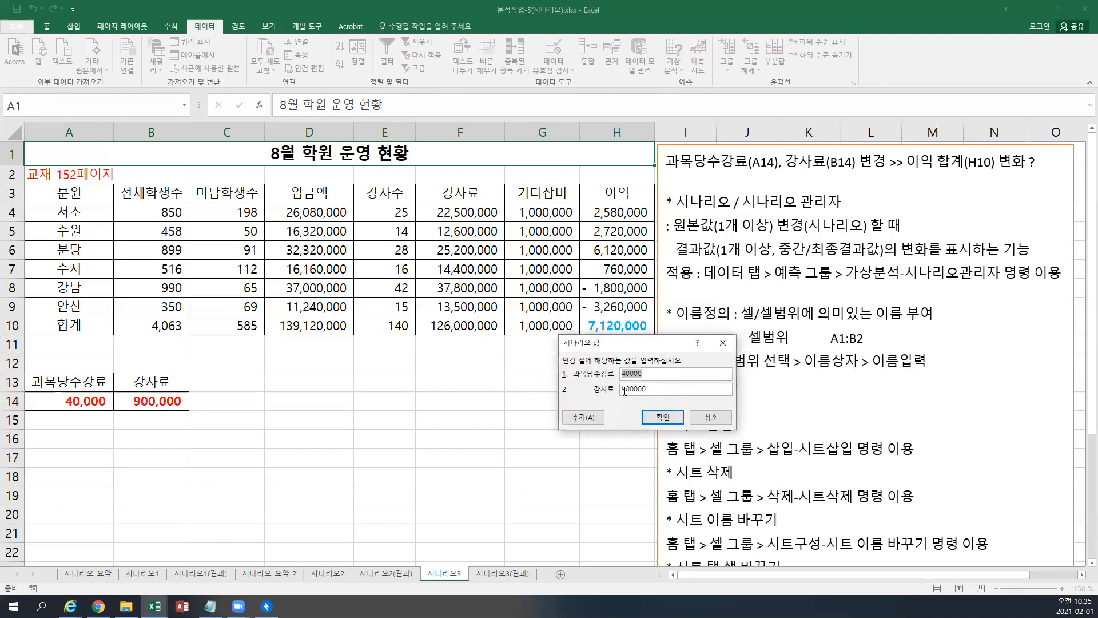
- Set the 20%인상 scenario values to 48000 for 과목당수강료 and 1080000 for 강사료
left_click_drag(624, 374, 662, 377)
left_click(662, 377)
type("8")
key("Delete")
left_click(622, 390)
type("108")
key("Delete")
left_click(665, 418)
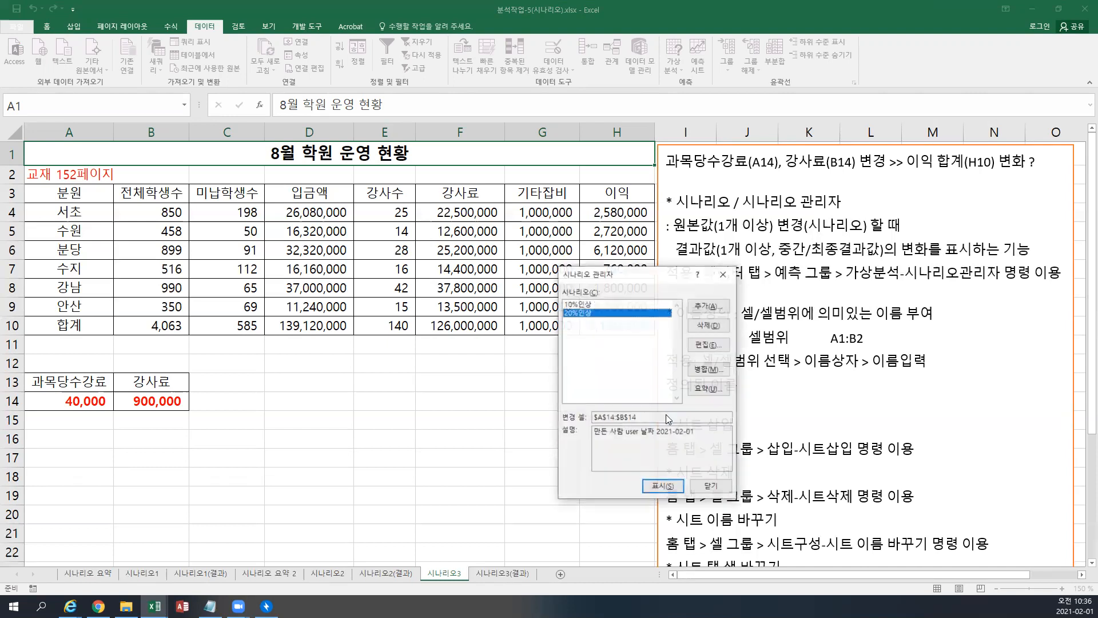
- Create a scenario summary report with H10 as the result cell and save the workbook
left_click(713, 390)
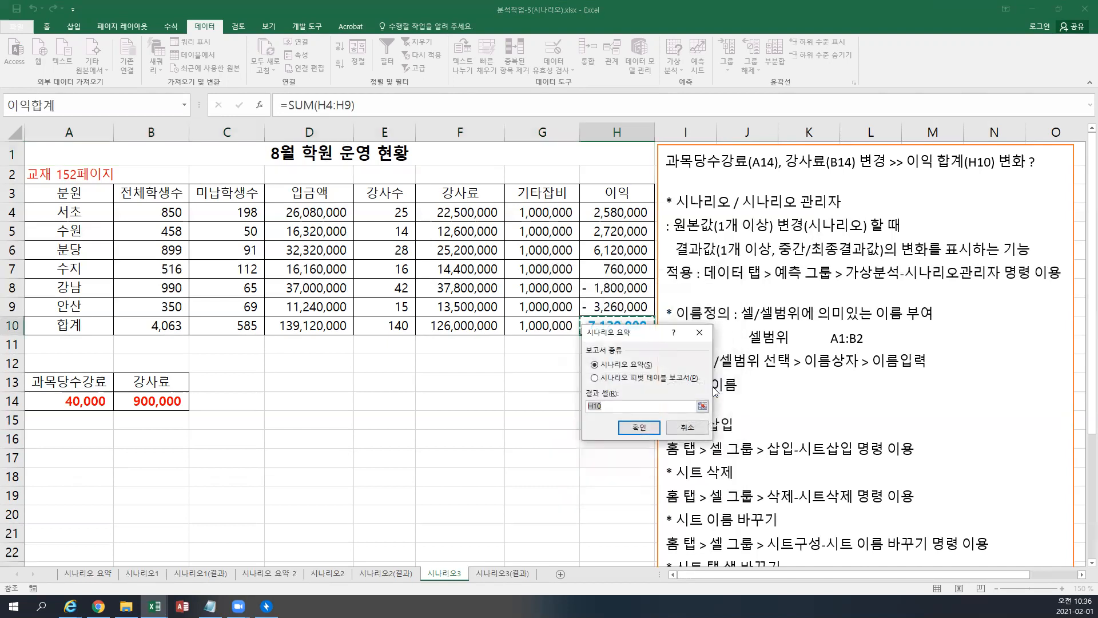
left_click(617, 329)
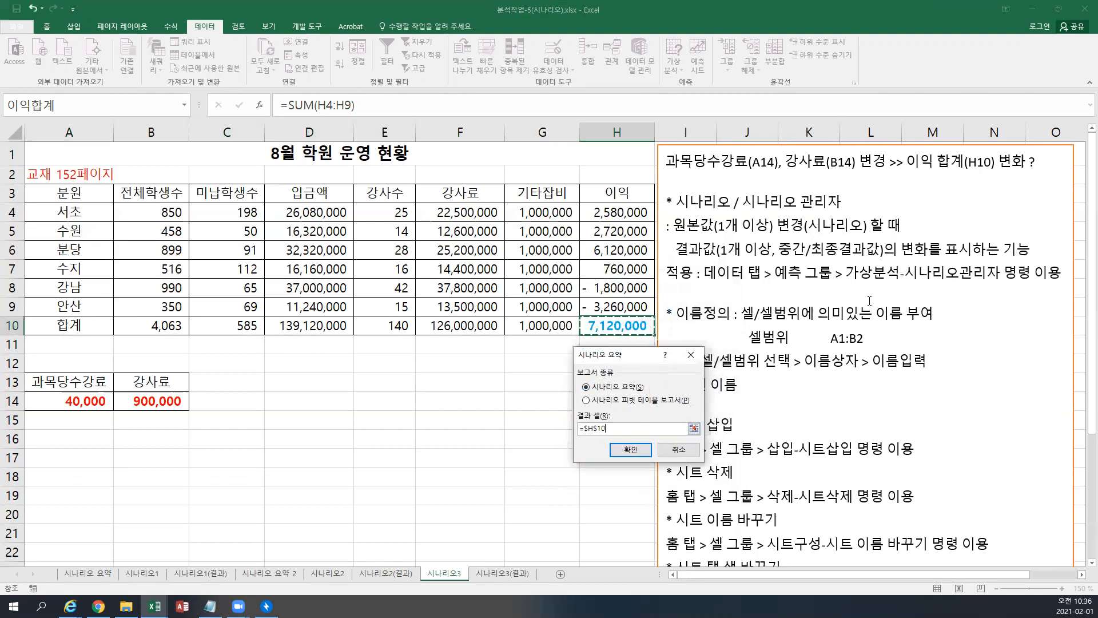
left_click(630, 450)
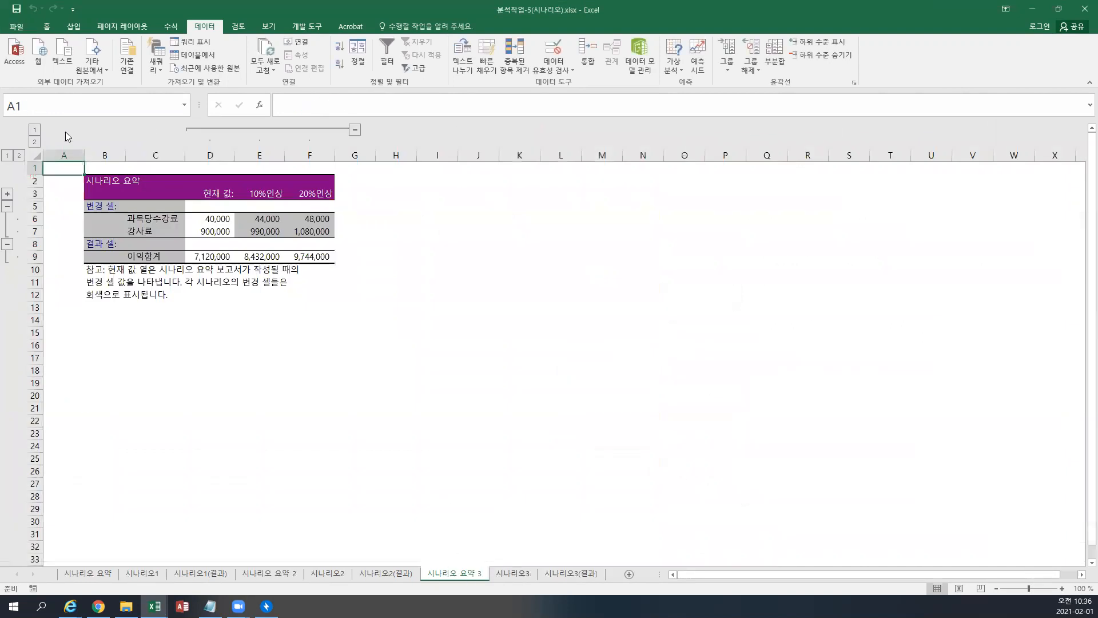
left_click(20, 16)
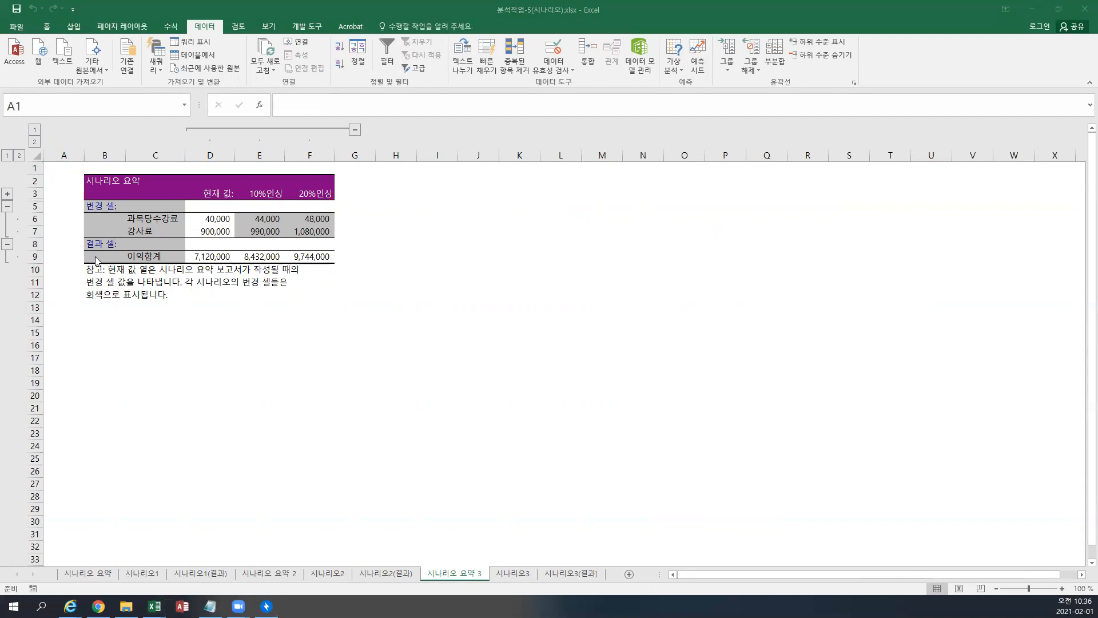
left_click(62, 165)
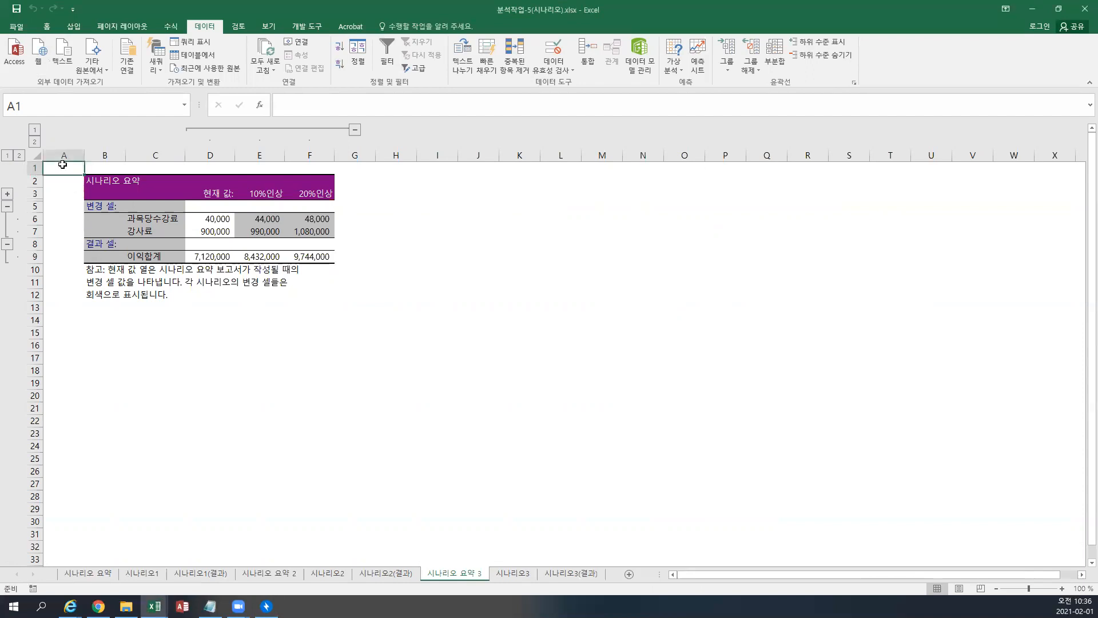
- Open the workbook 기타작업-1(매크로).xlsm from the 이론 folder
left_click(17, 27)
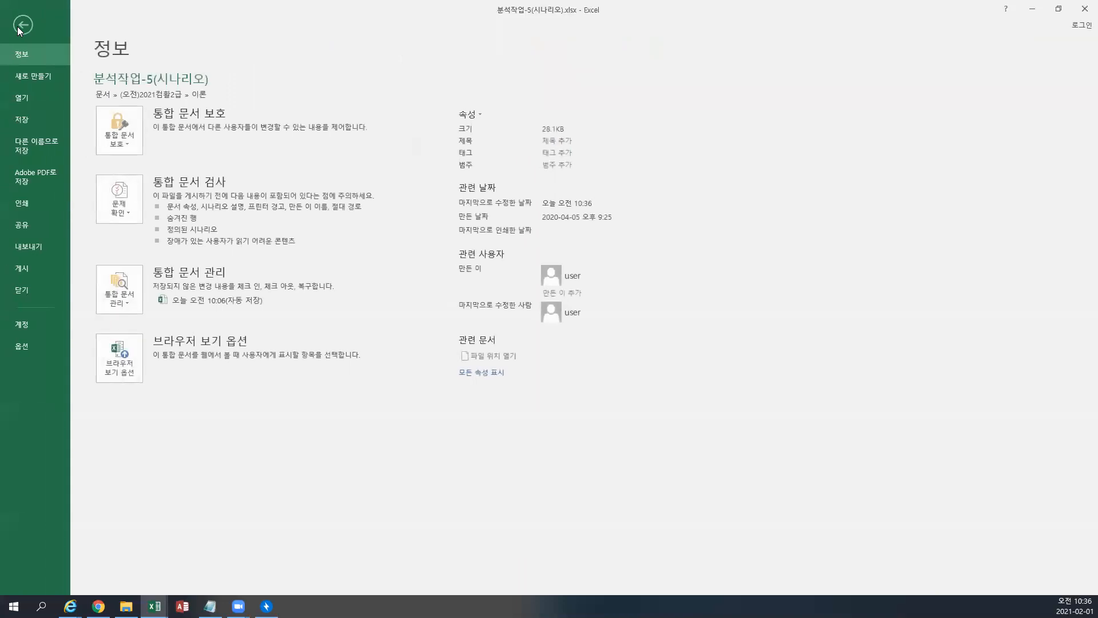
left_click(15, 100)
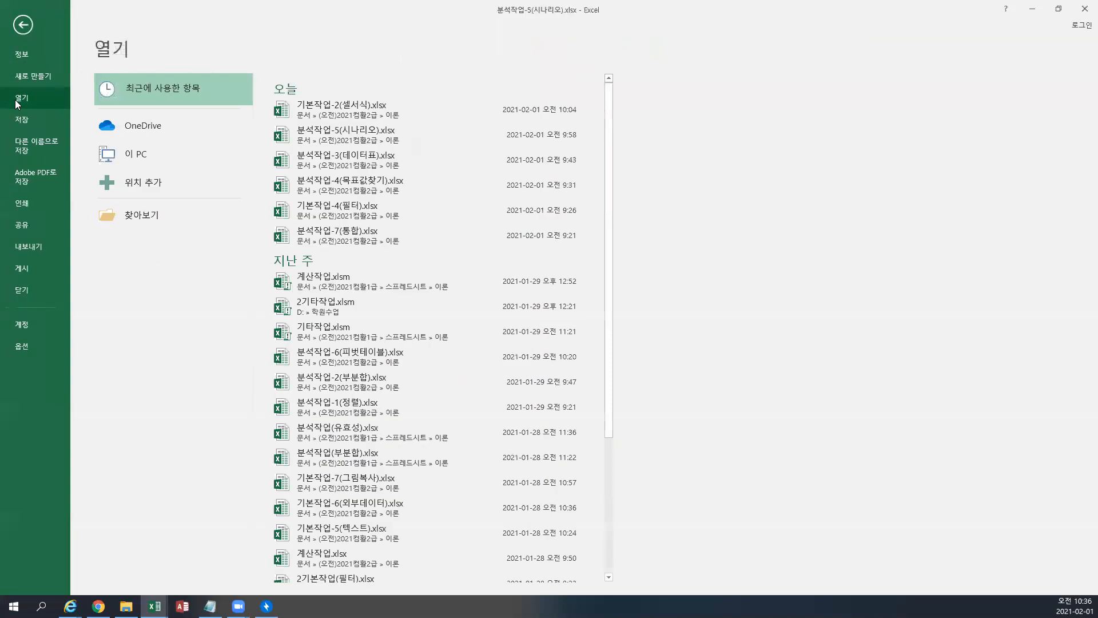
left_click(137, 216)
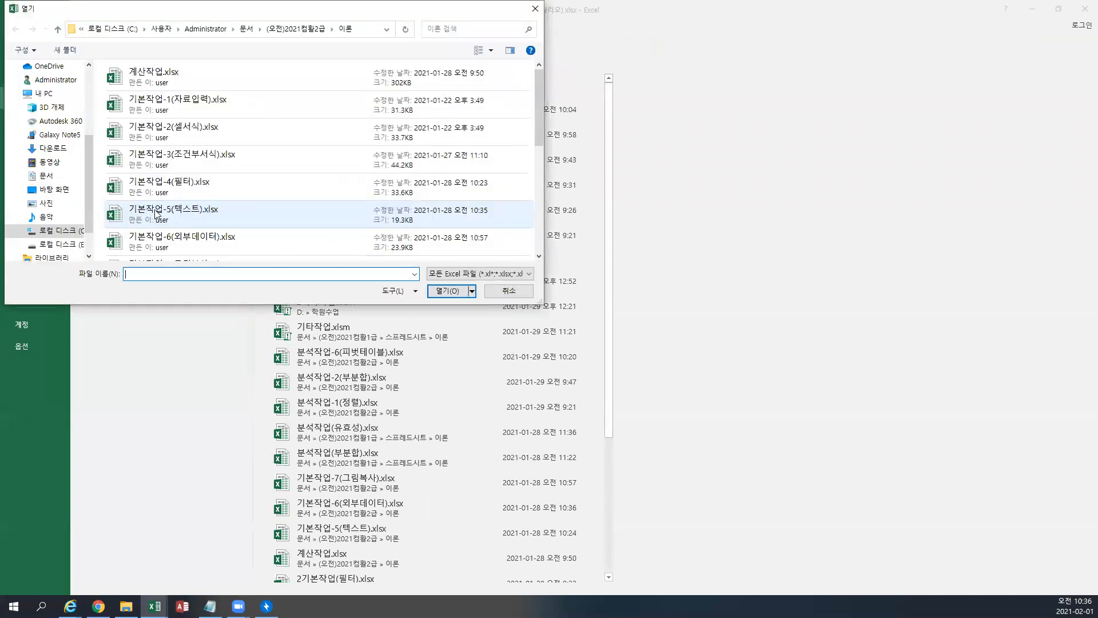
left_click_drag(540, 137, 539, 177)
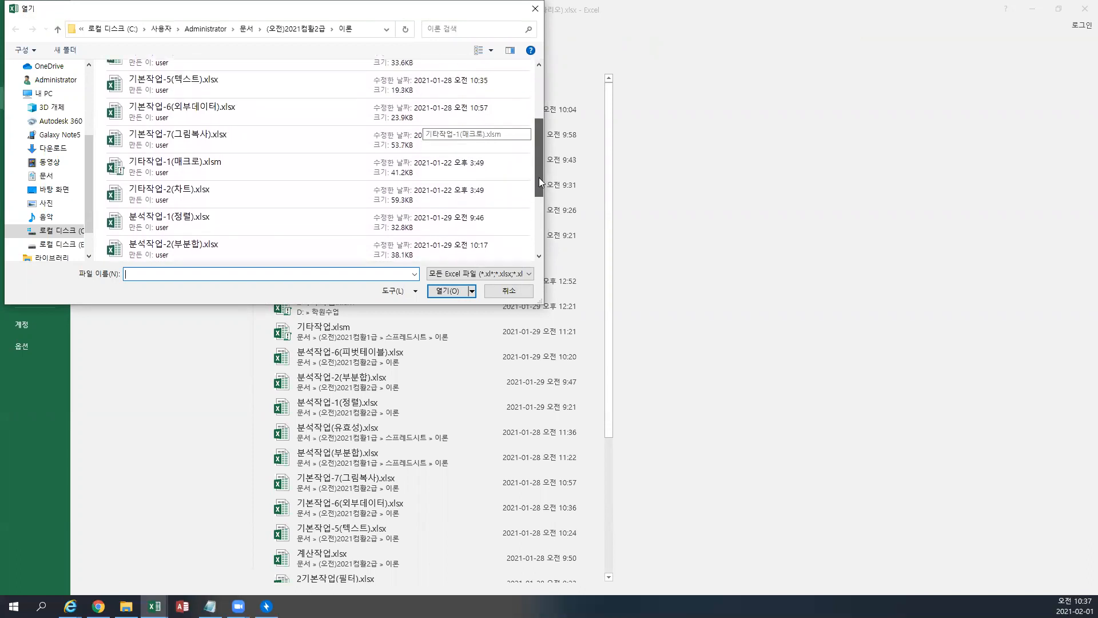
left_click(205, 166)
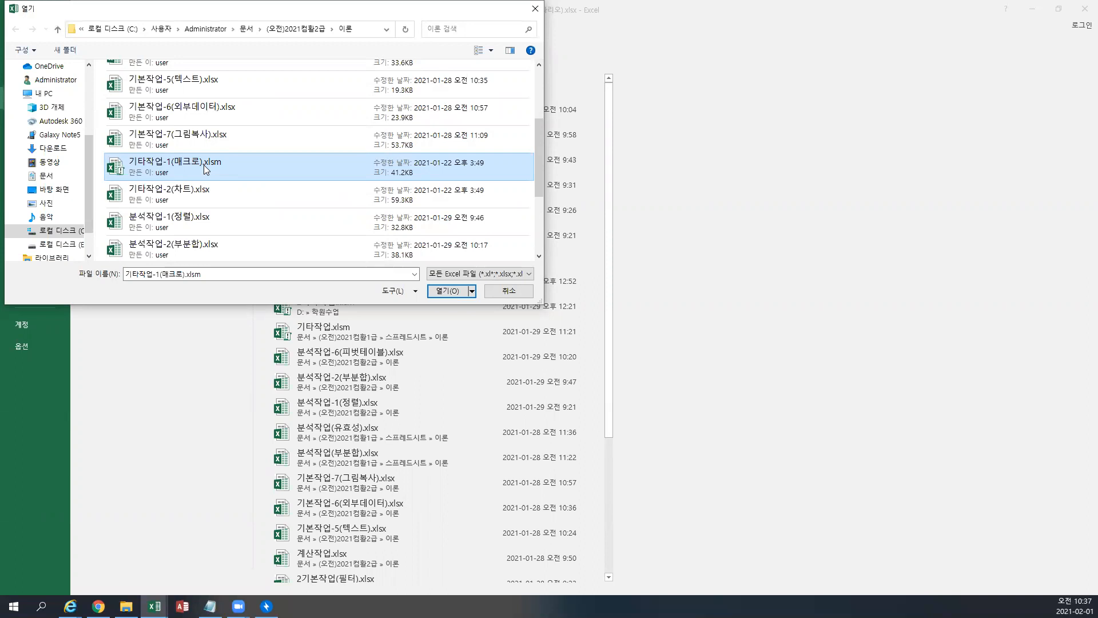
left_click(439, 290)
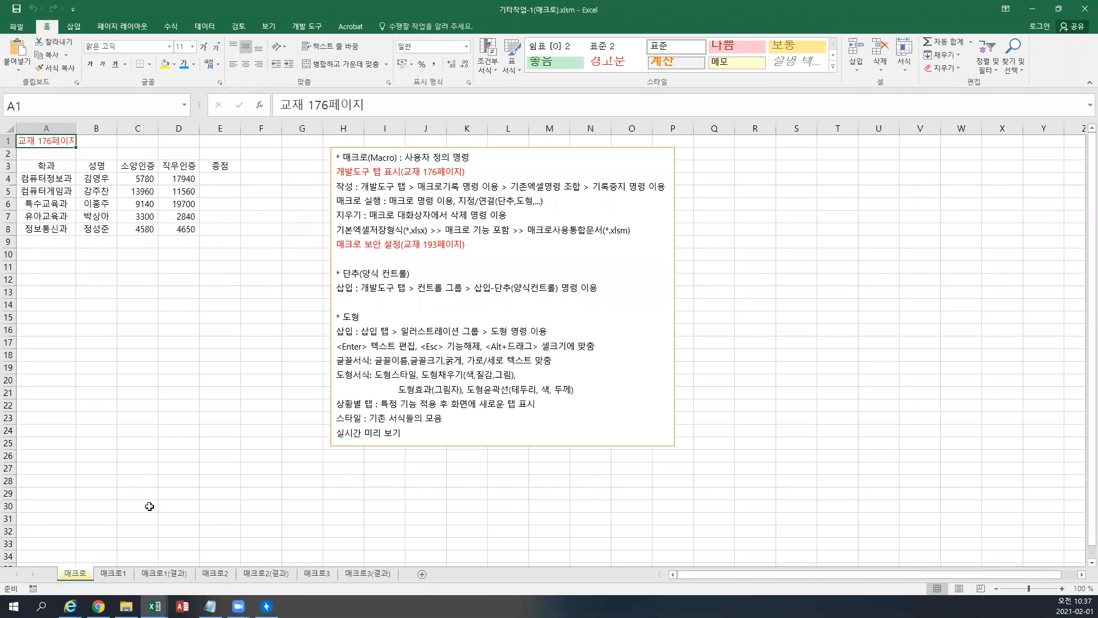
scroll(207, 488, "up", 2)
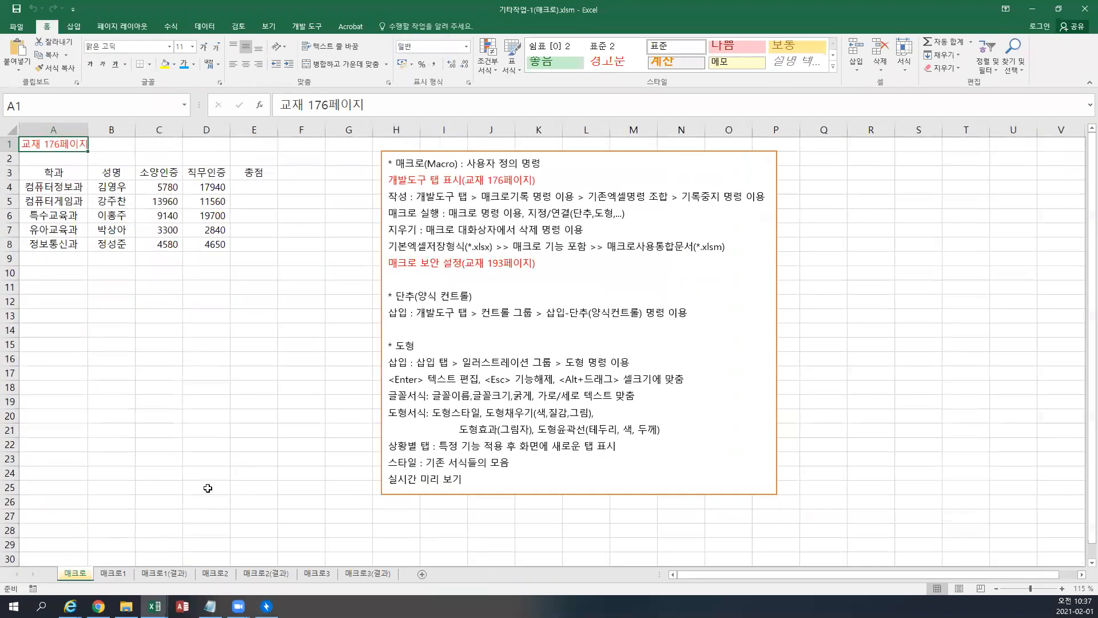
scroll(209, 488, "up", 1)
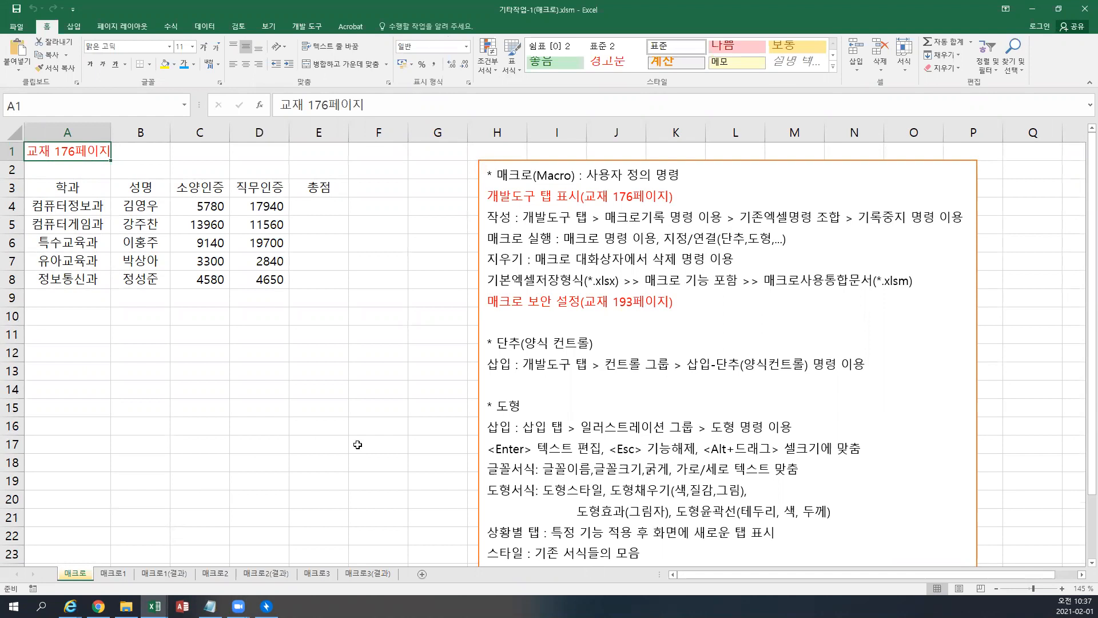
left_click_drag(591, 195, 671, 195)
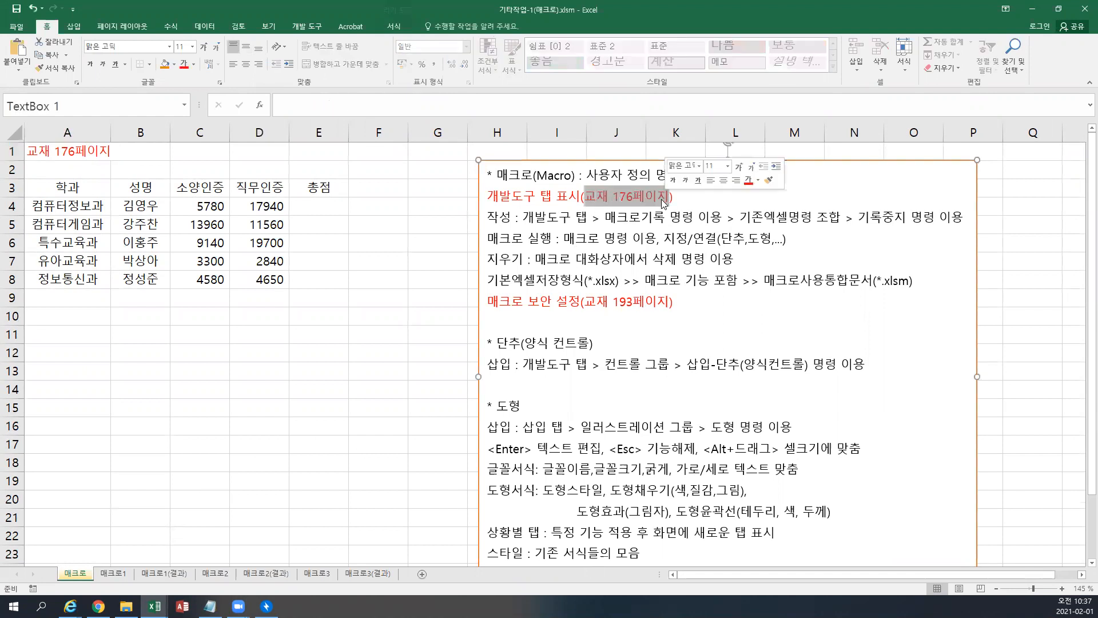
left_click(92, 150)
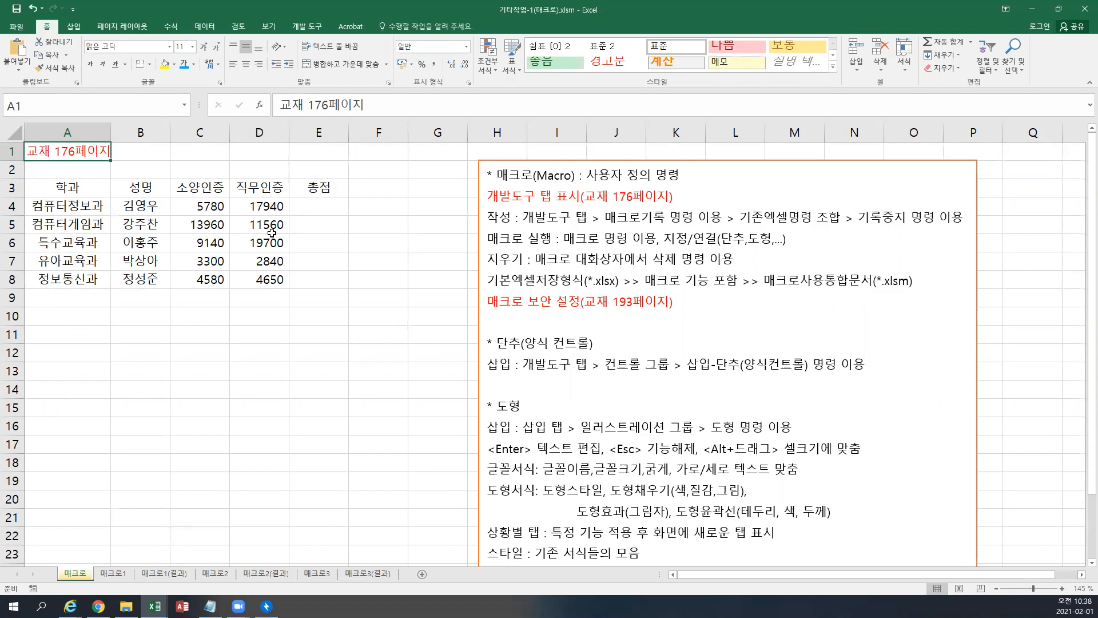
left_click(88, 208)
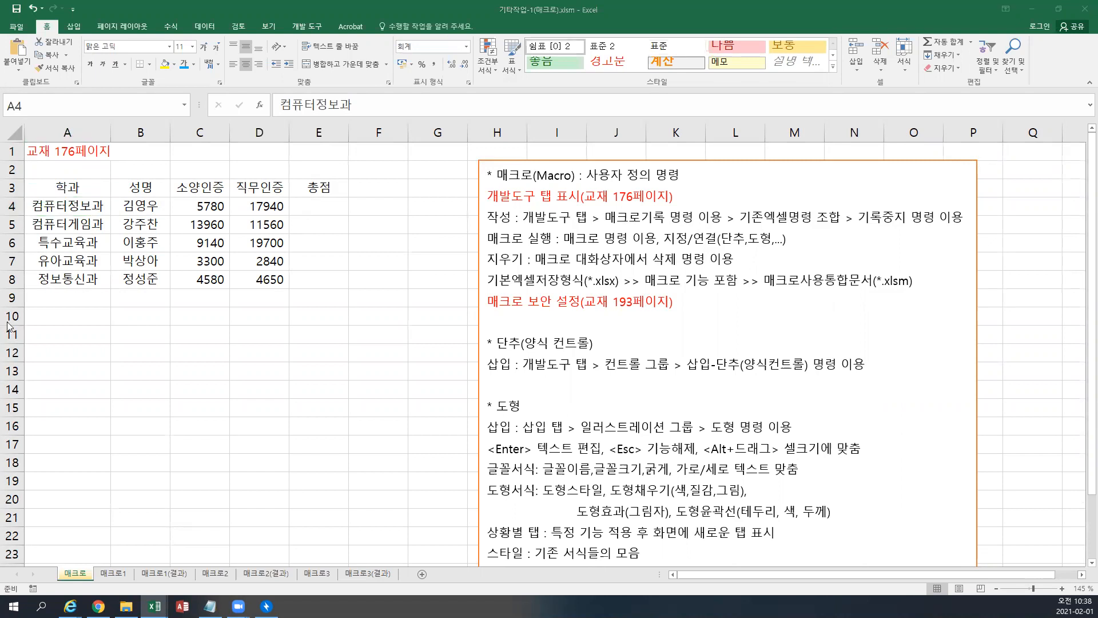
- Set the 학과 header in A3 to the 궁서체 font at size 12
left_click(89, 190)
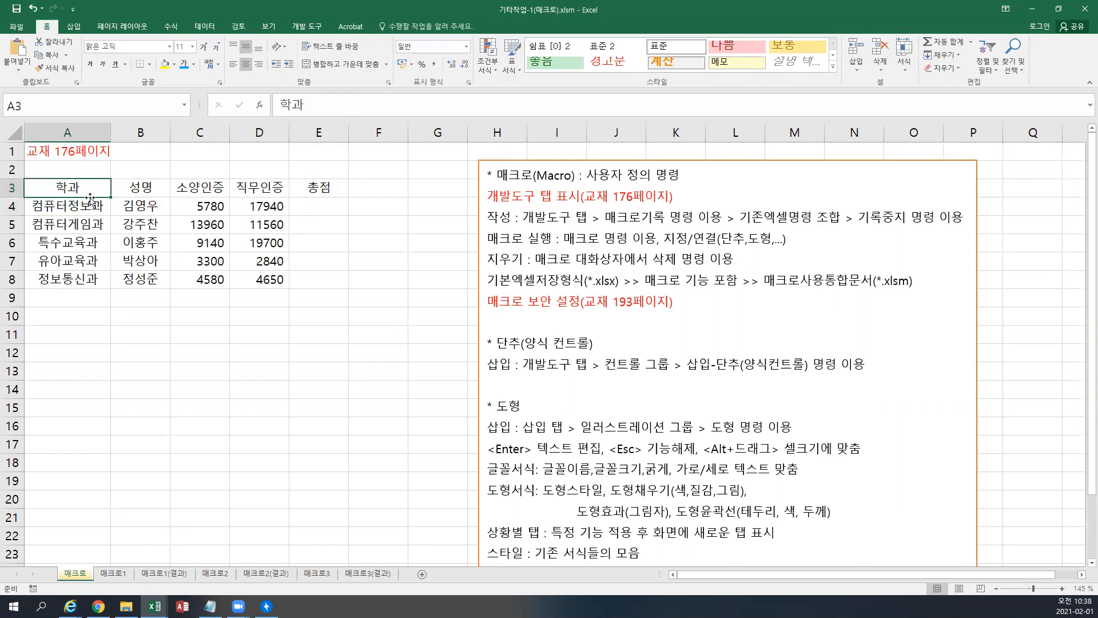
left_click(170, 47)
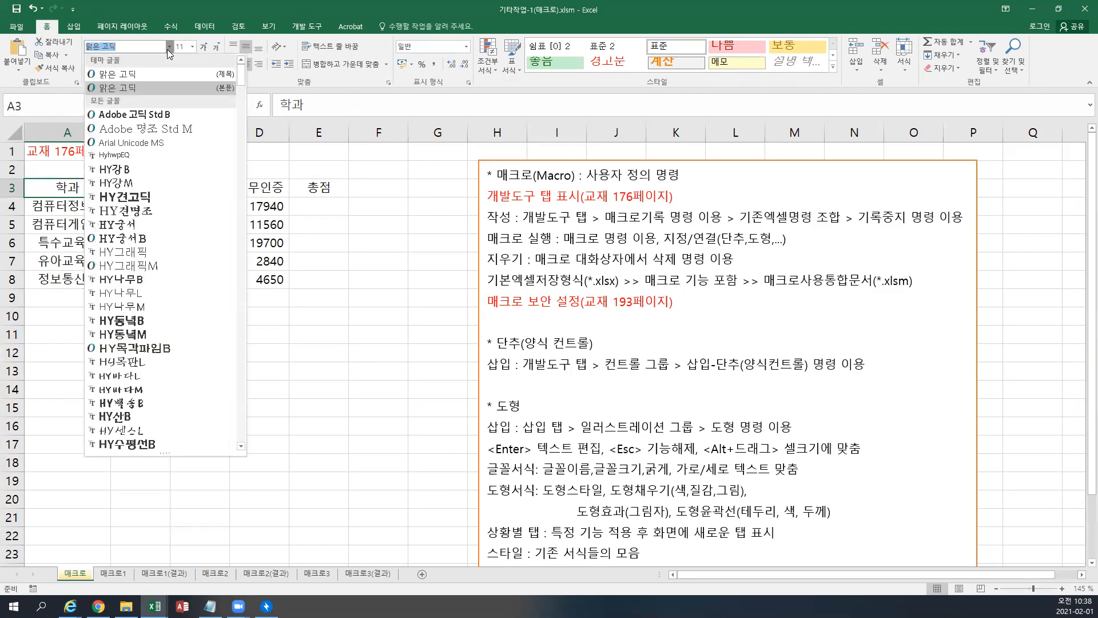
scroll(153, 198, "down", 8)
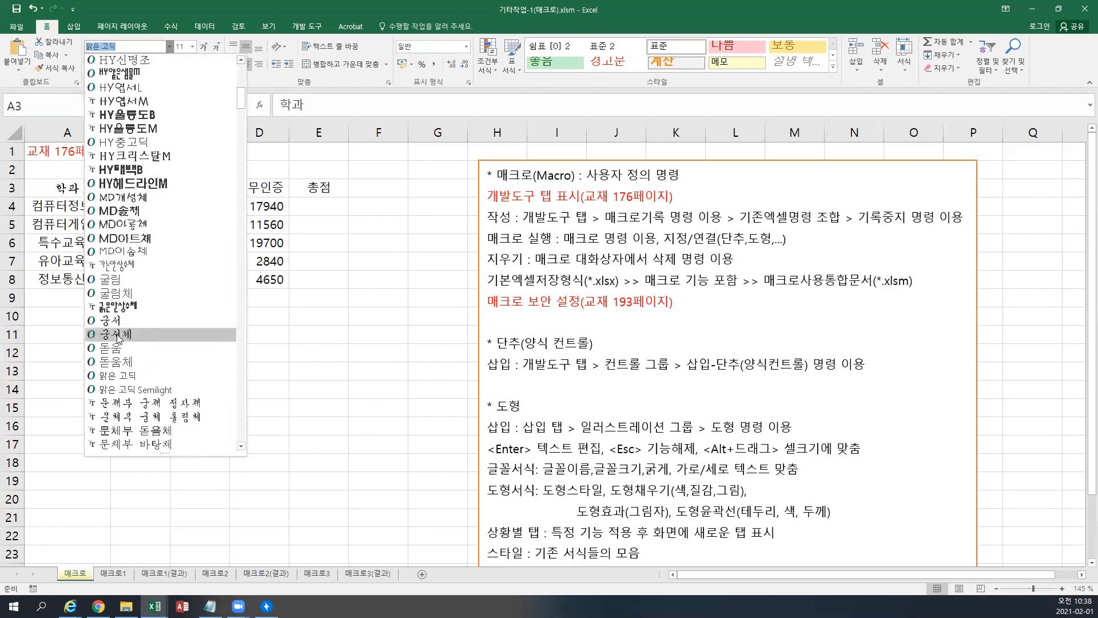
left_click(118, 338)
left_click(194, 46)
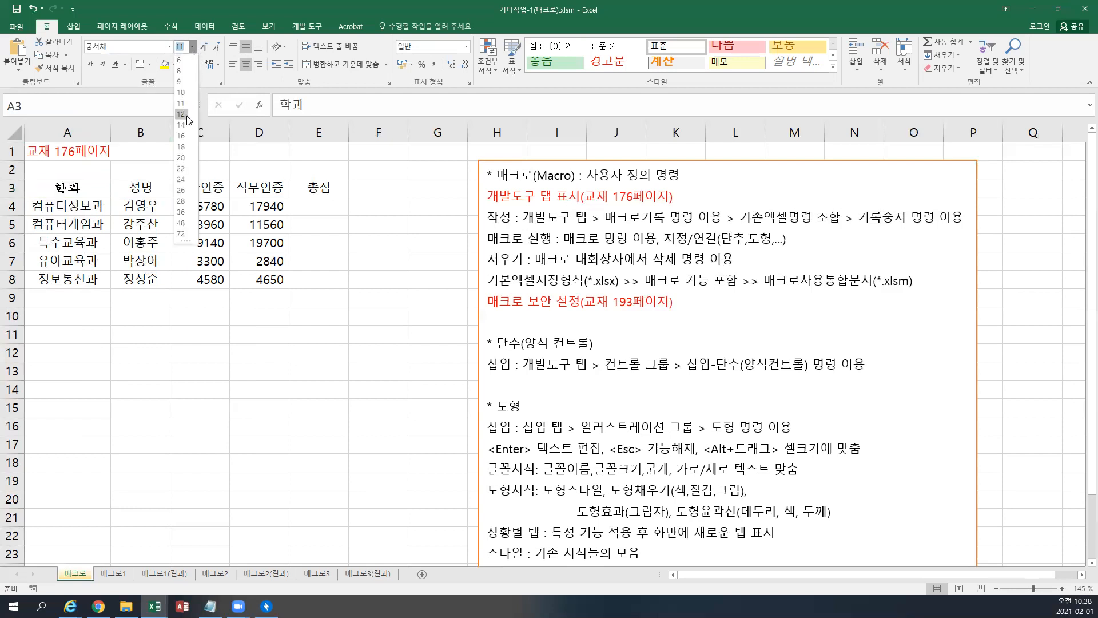
left_click(187, 117)
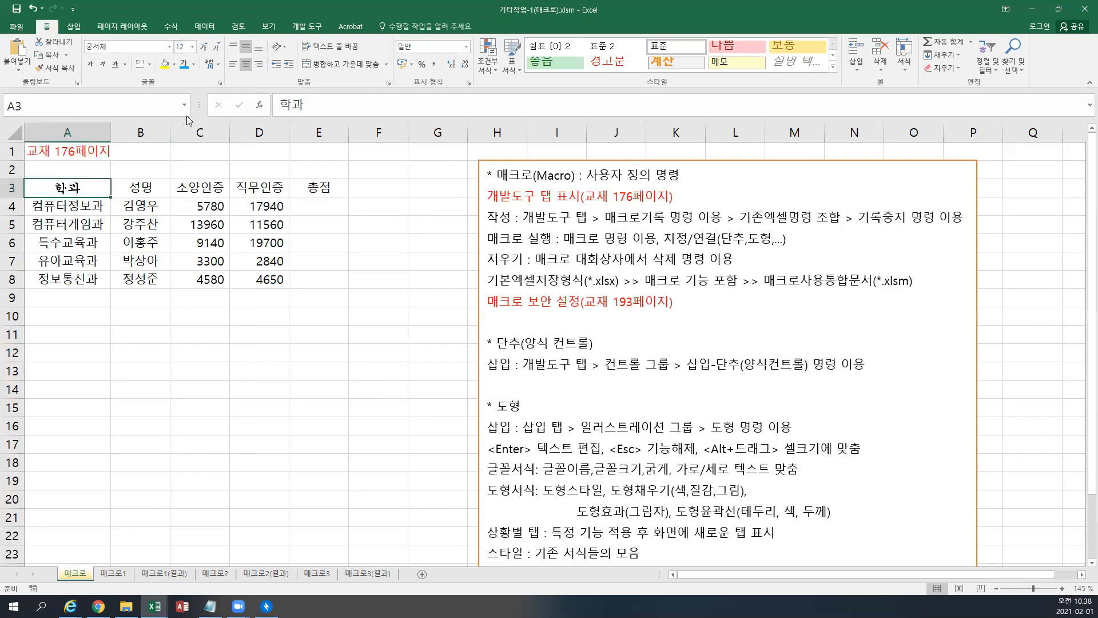
- Make the 학과 header in A3 bold, italic and underlined with red text
left_click(90, 66)
left_click(102, 65)
left_click(112, 65)
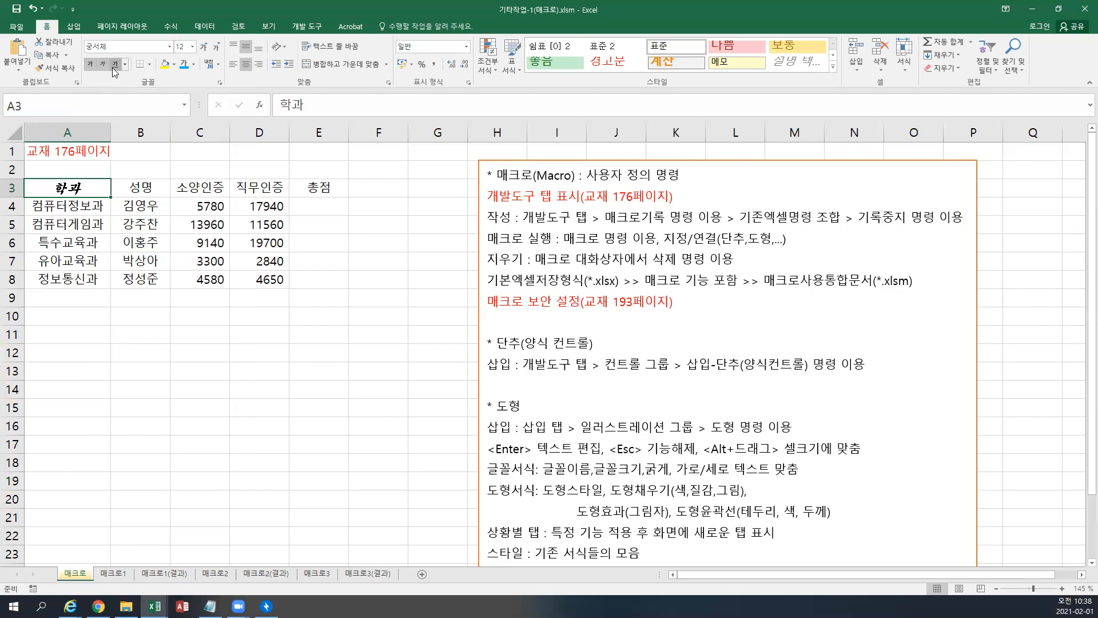
left_click(194, 65)
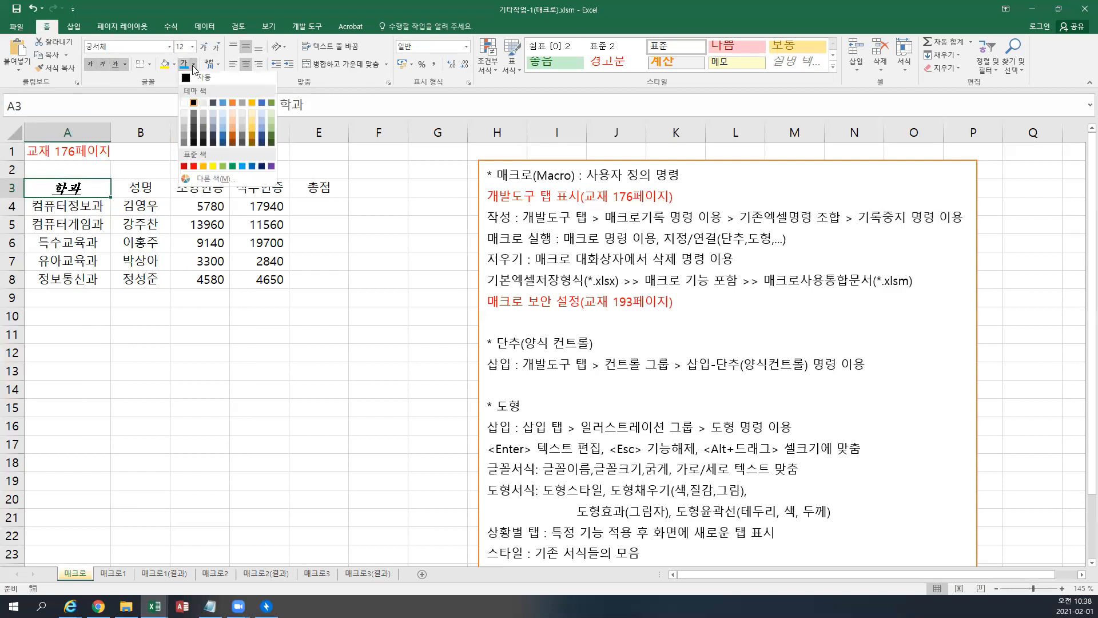
left_click(194, 168)
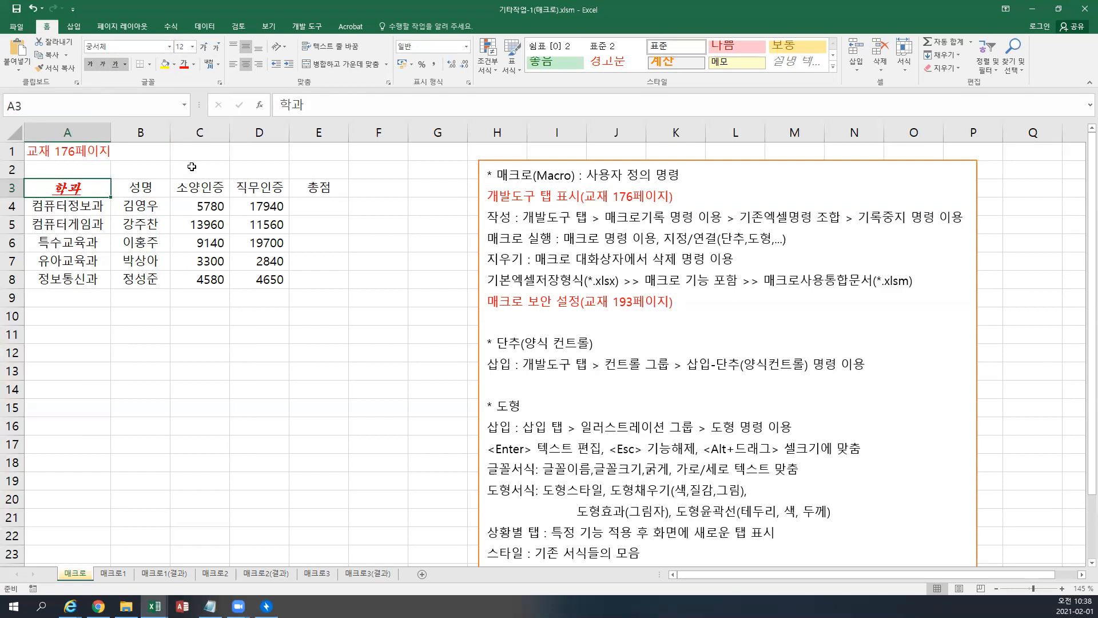
left_click(84, 208)
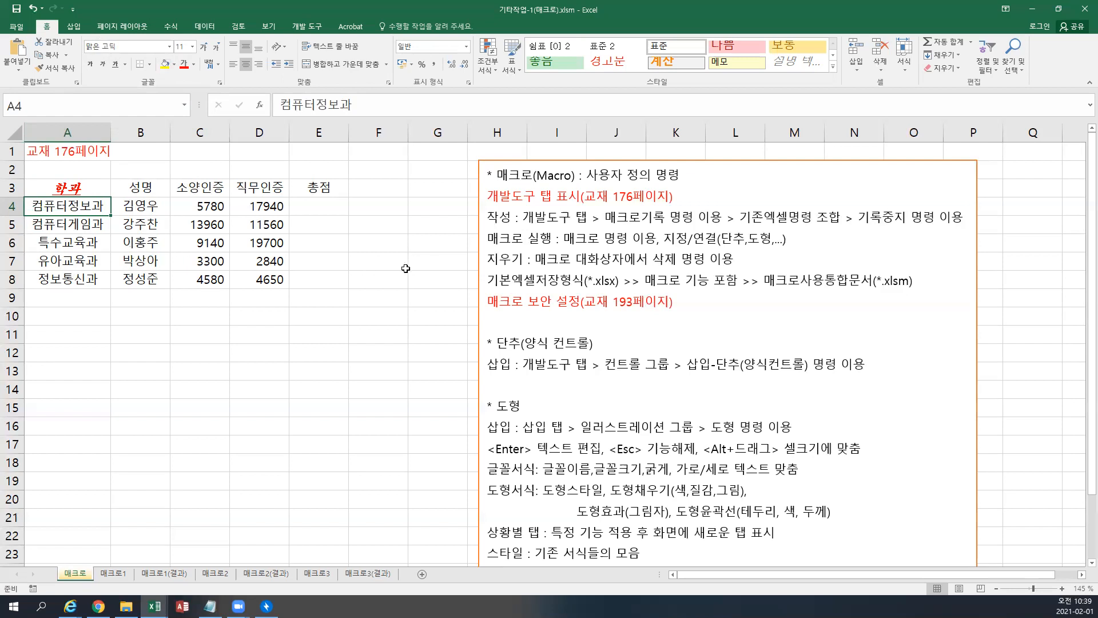
left_click_drag(587, 175, 673, 177)
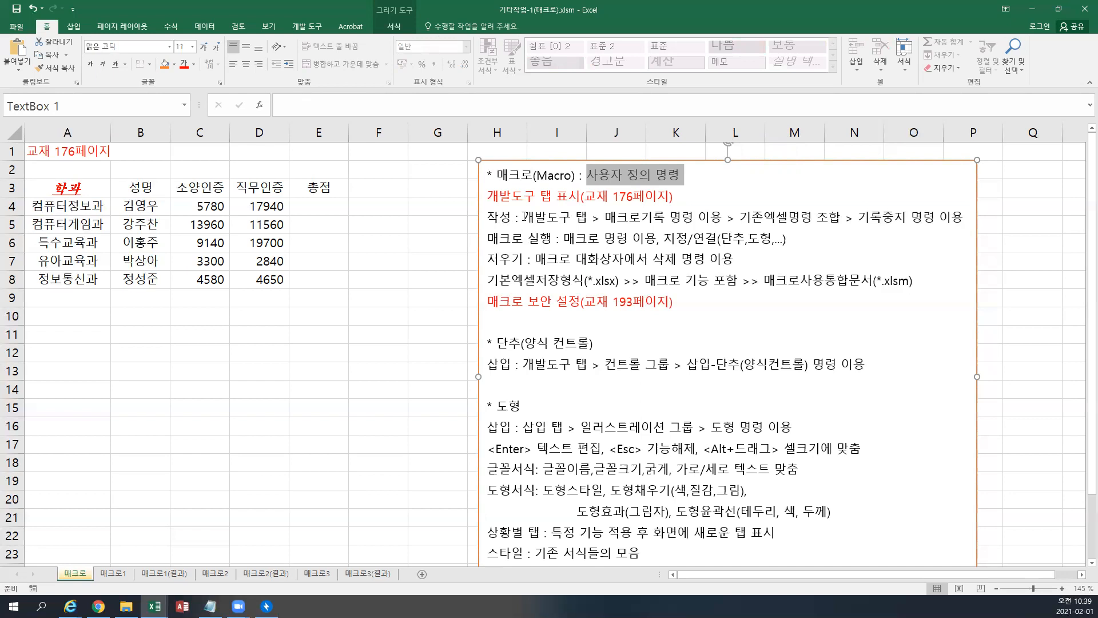
- Turn the 개발 도구 tab off and back on in Excel's ribbon customization options and apply the settings
left_click(305, 29)
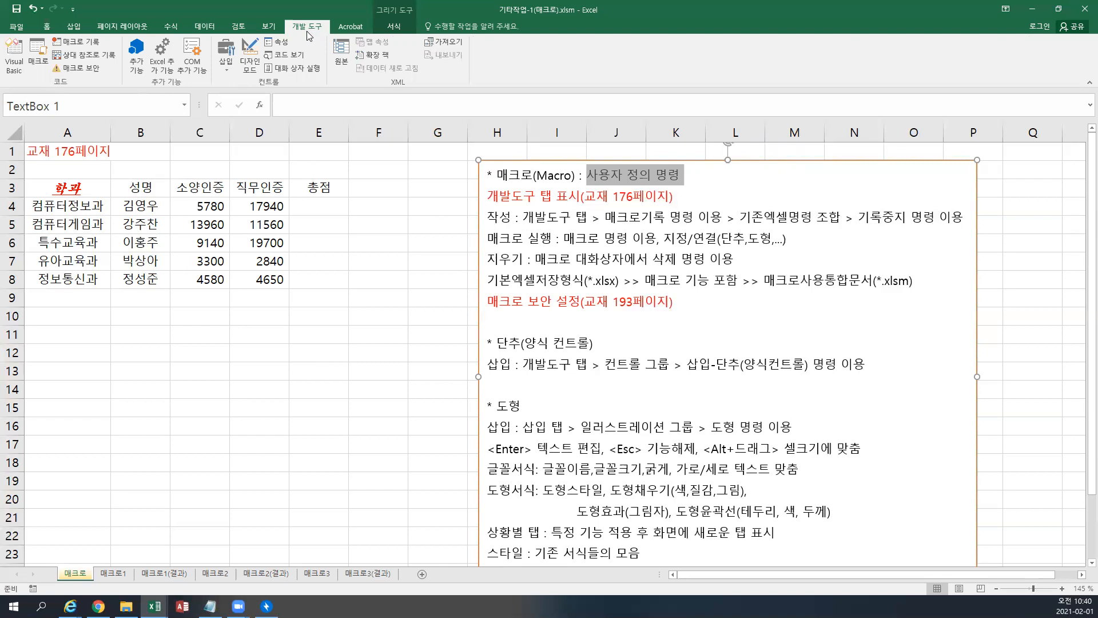
left_click(16, 29)
left_click(15, 28)
left_click(15, 27)
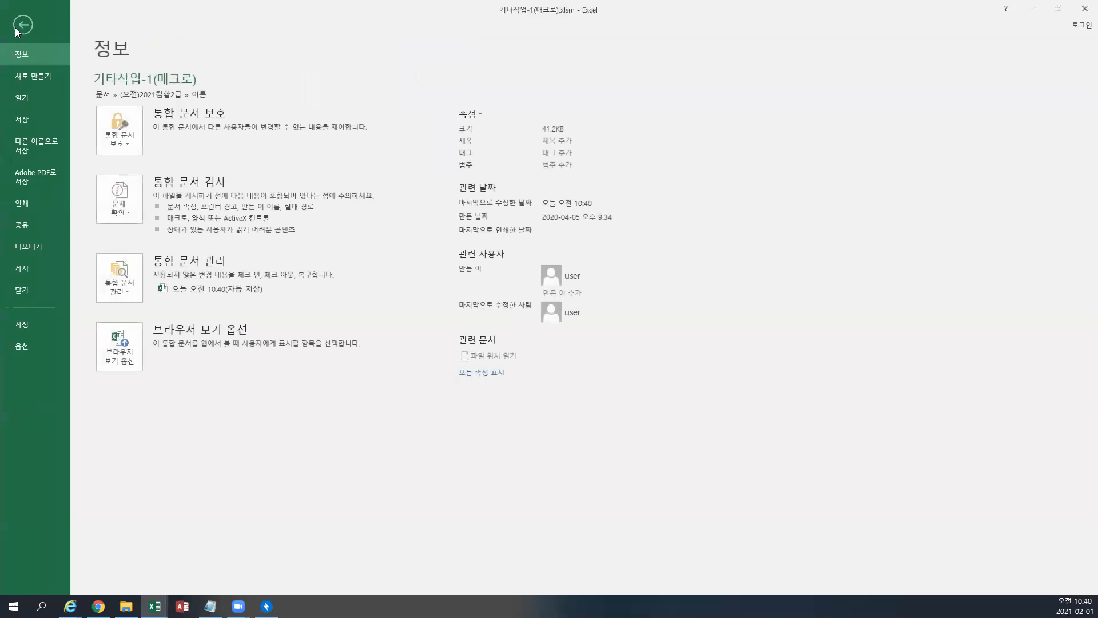
left_click(20, 347)
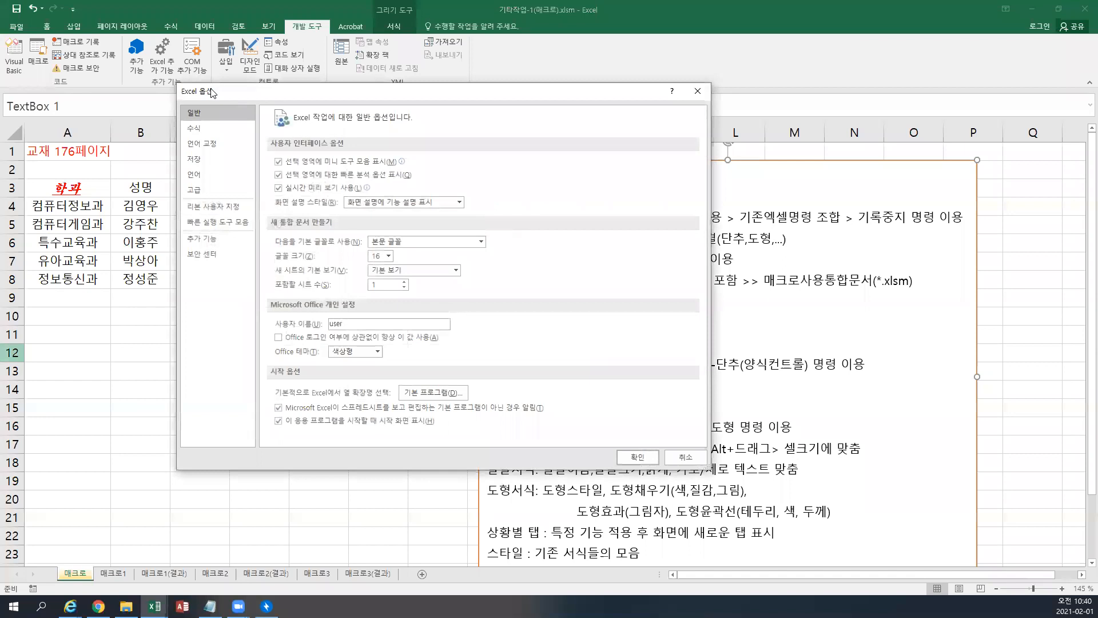
left_click_drag(211, 91, 230, 87)
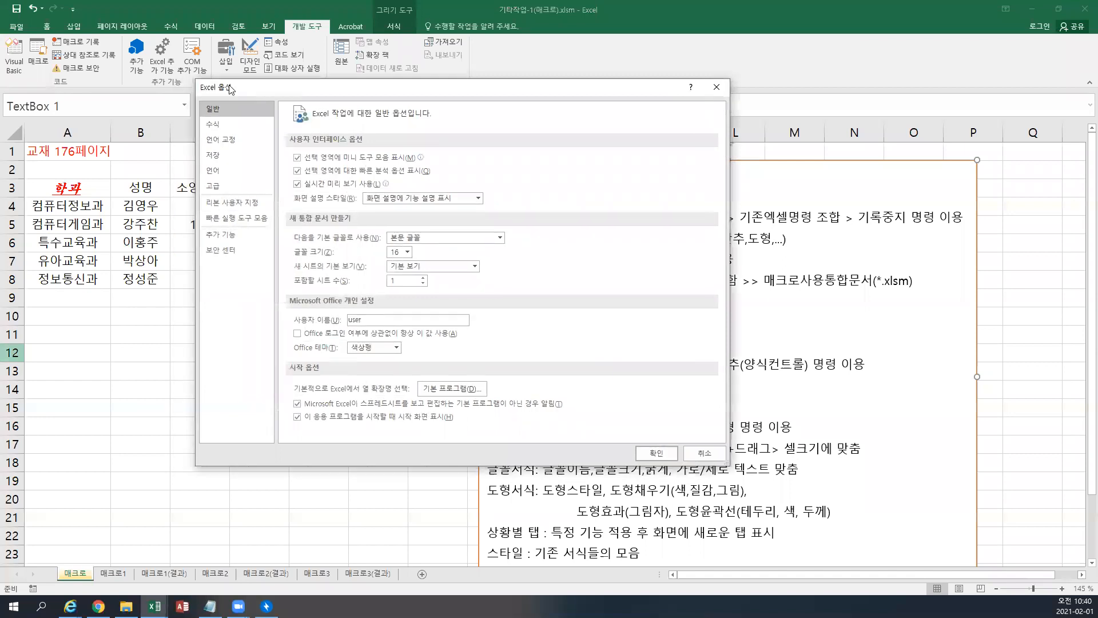
left_click(232, 202)
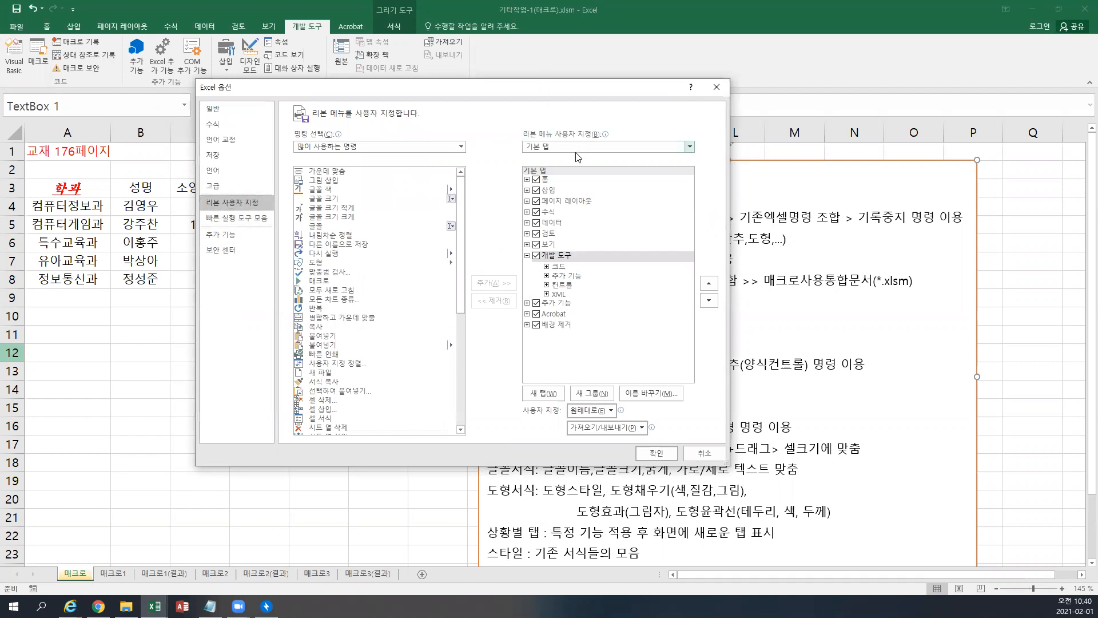
left_click(538, 256)
left_click(539, 258)
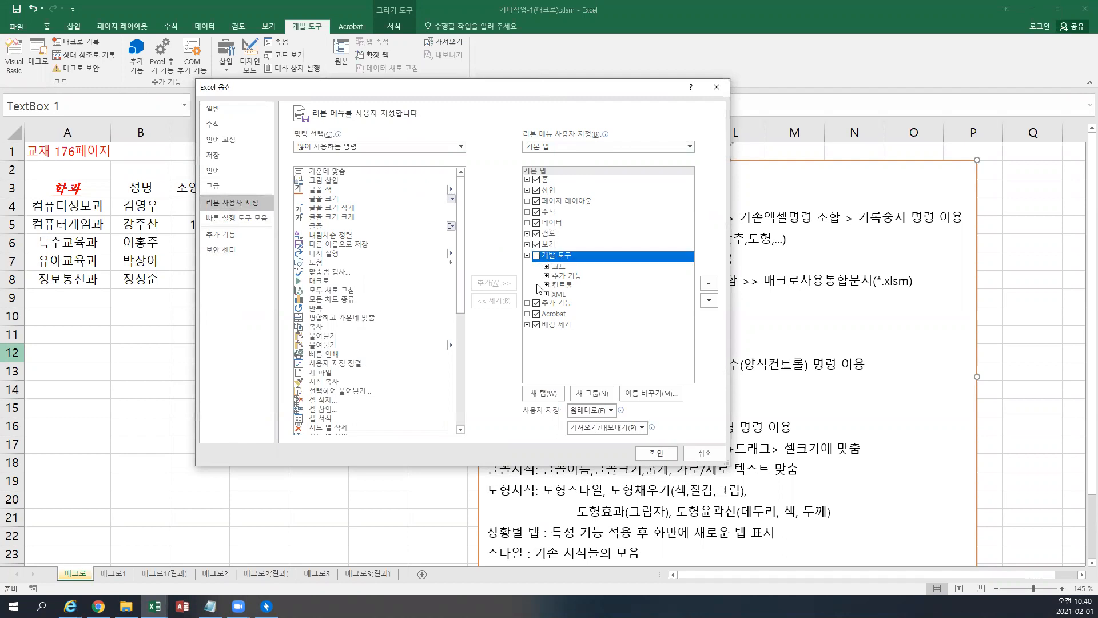
left_click(536, 256)
left_click(656, 457)
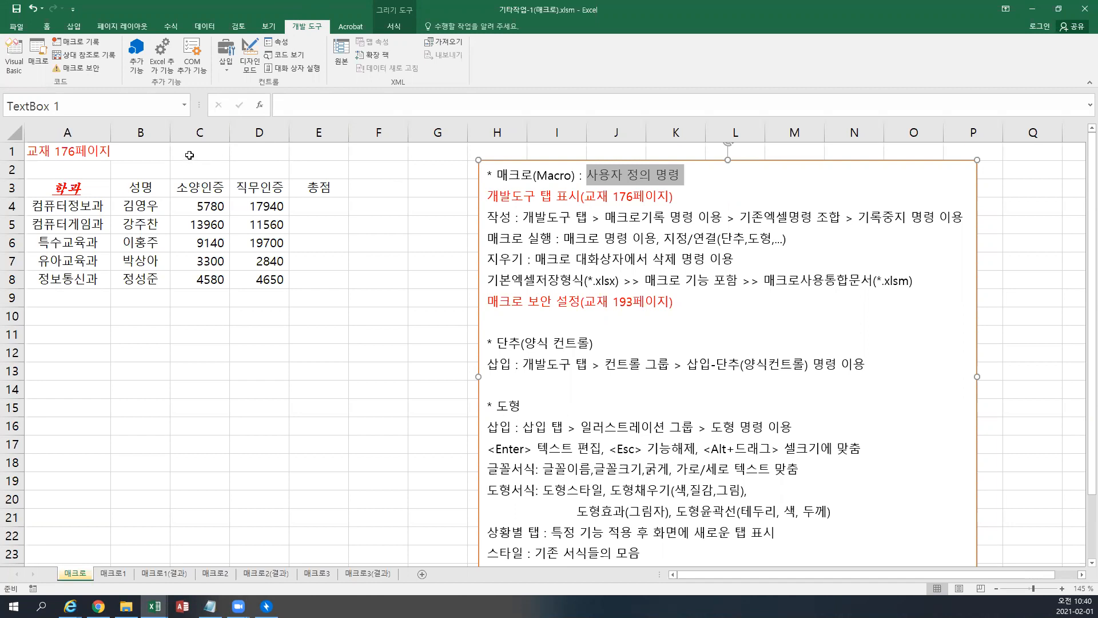
- With cell A4 selected, start recording a macro named 셀서식 stored in 현재 통합 문서
left_click(188, 154)
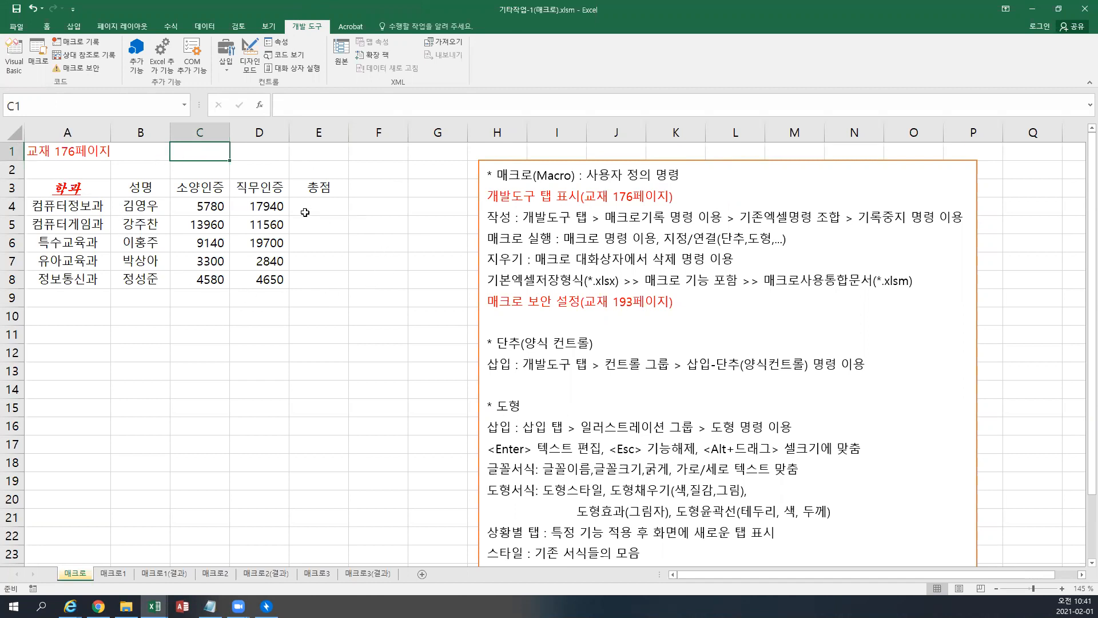
left_click(96, 208)
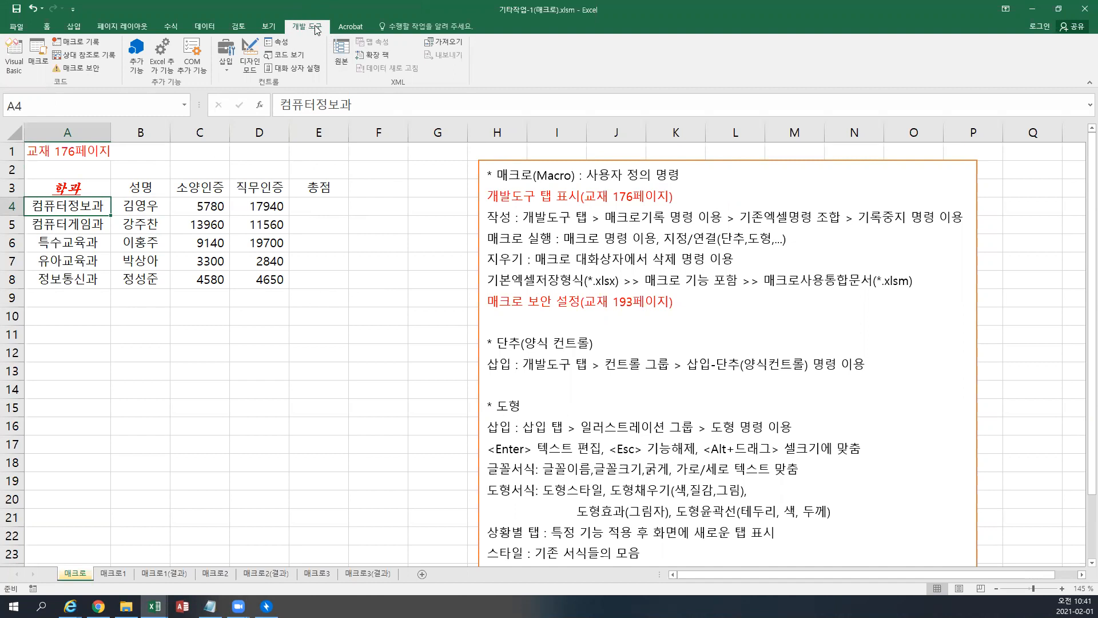
left_click(89, 47)
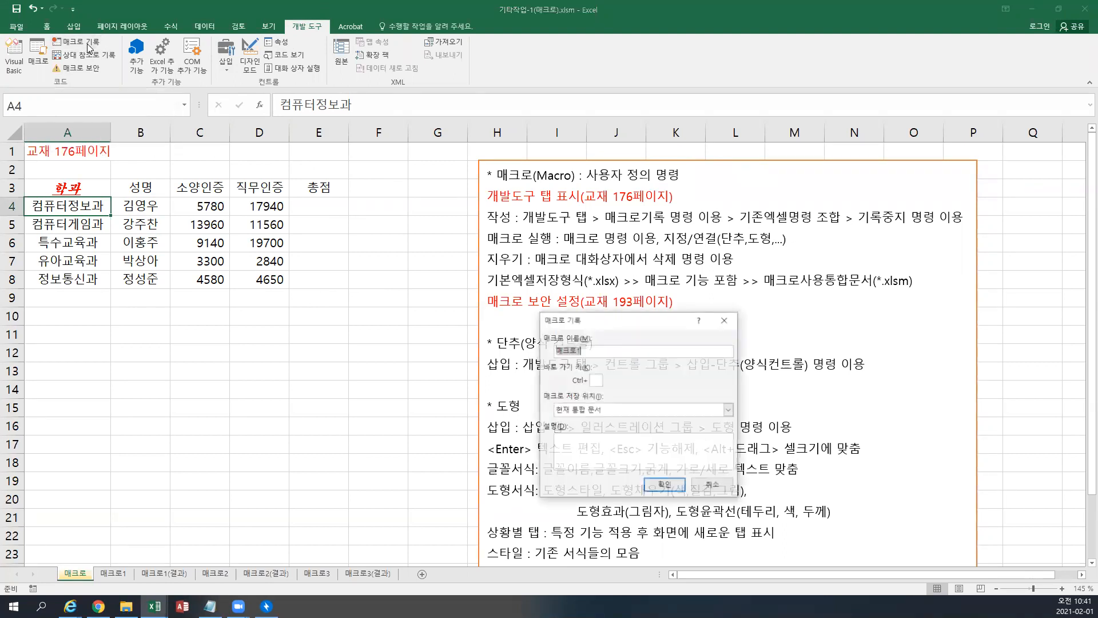
left_click_drag(577, 323, 520, 324)
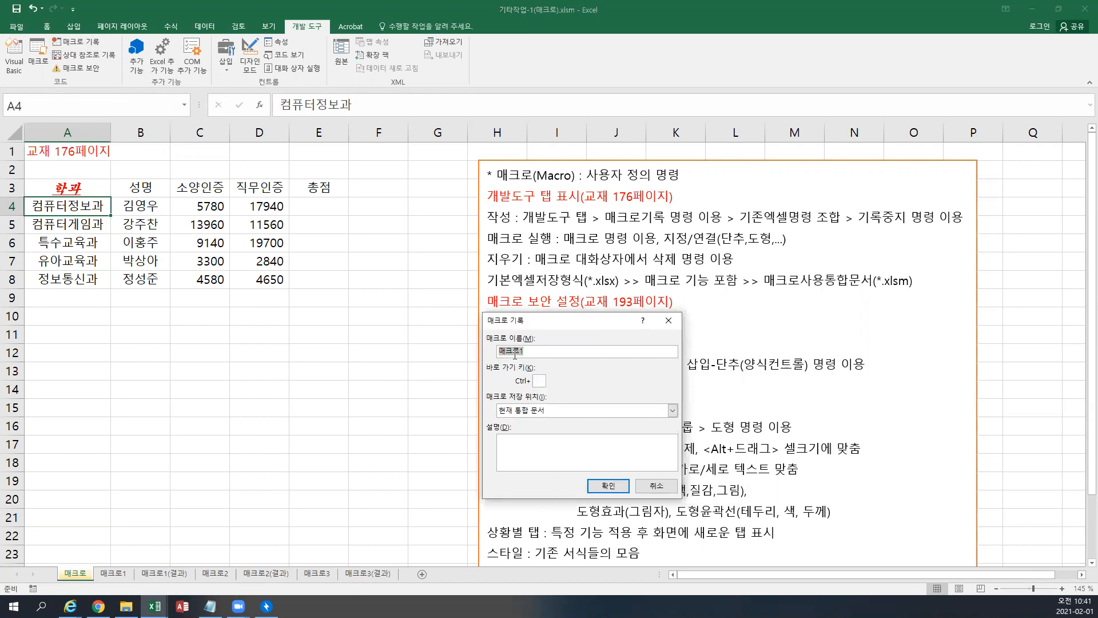
type("셀서식")
left_click(558, 413)
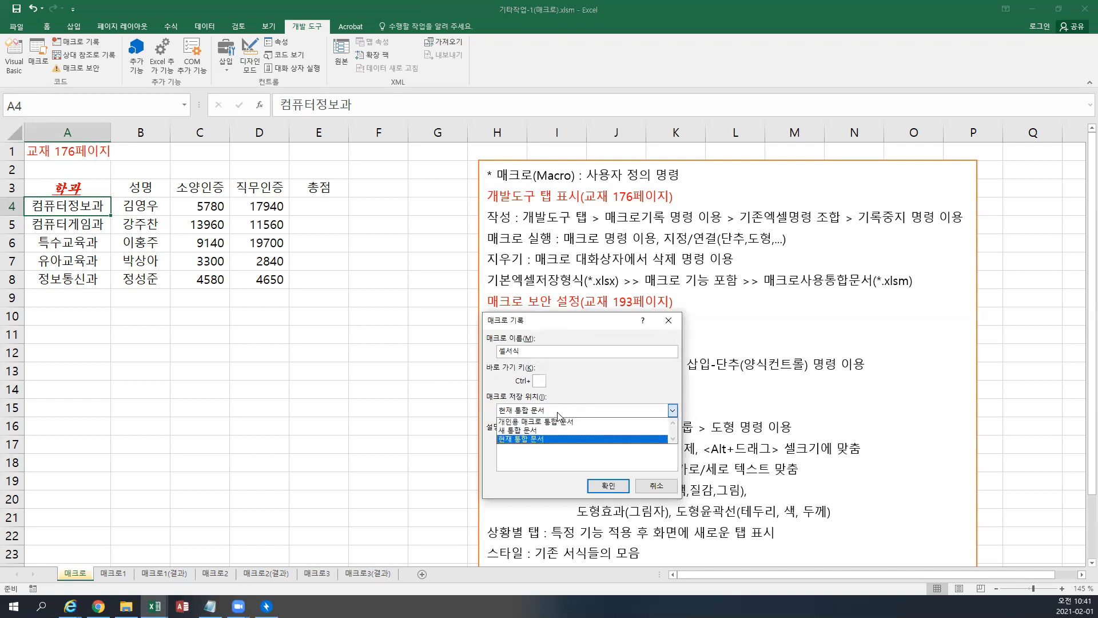
left_click(558, 413)
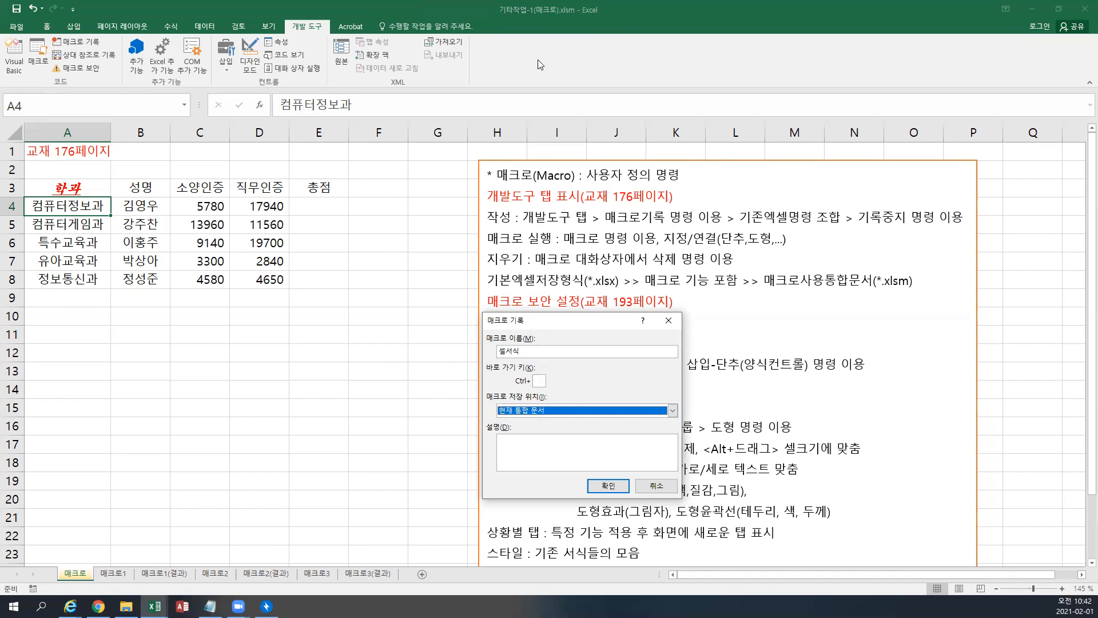
left_click(533, 450)
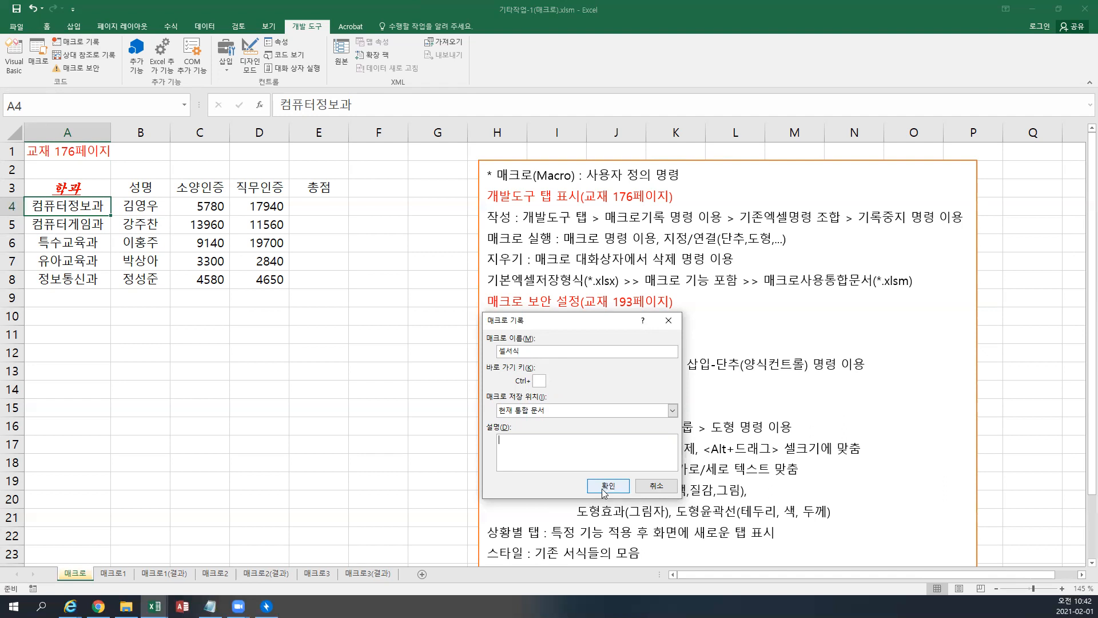
left_click(607, 486)
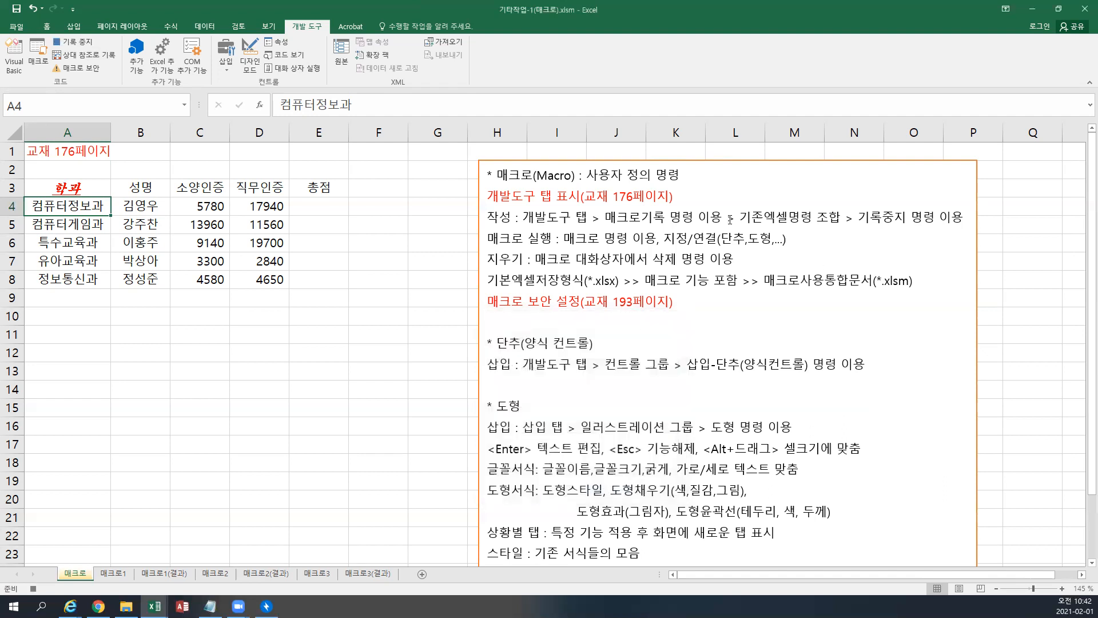
- Set the 컴퓨터정보과 text in A4 to the 궁서체 font at size 12
left_click(46, 27)
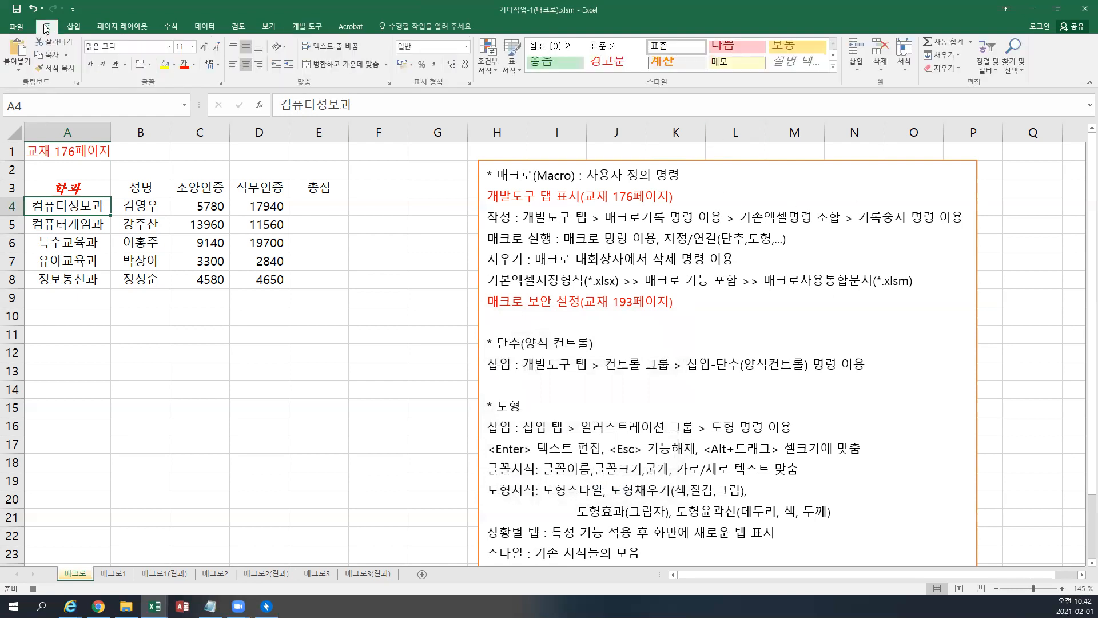
left_click(170, 46)
scroll(157, 293, "down", 4)
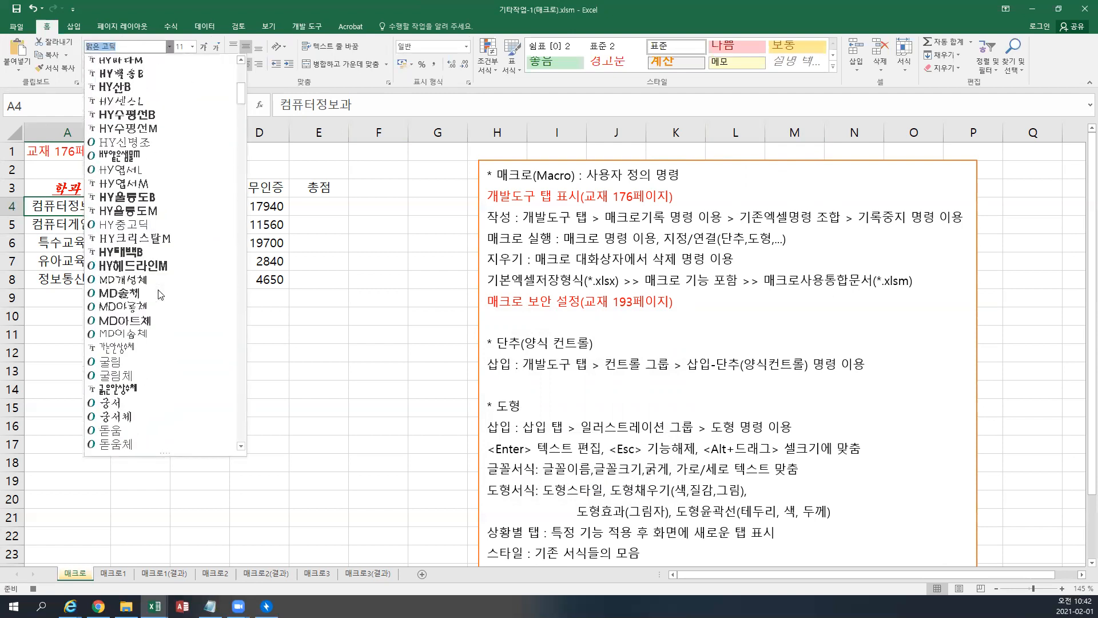
scroll(160, 295, "down", 5)
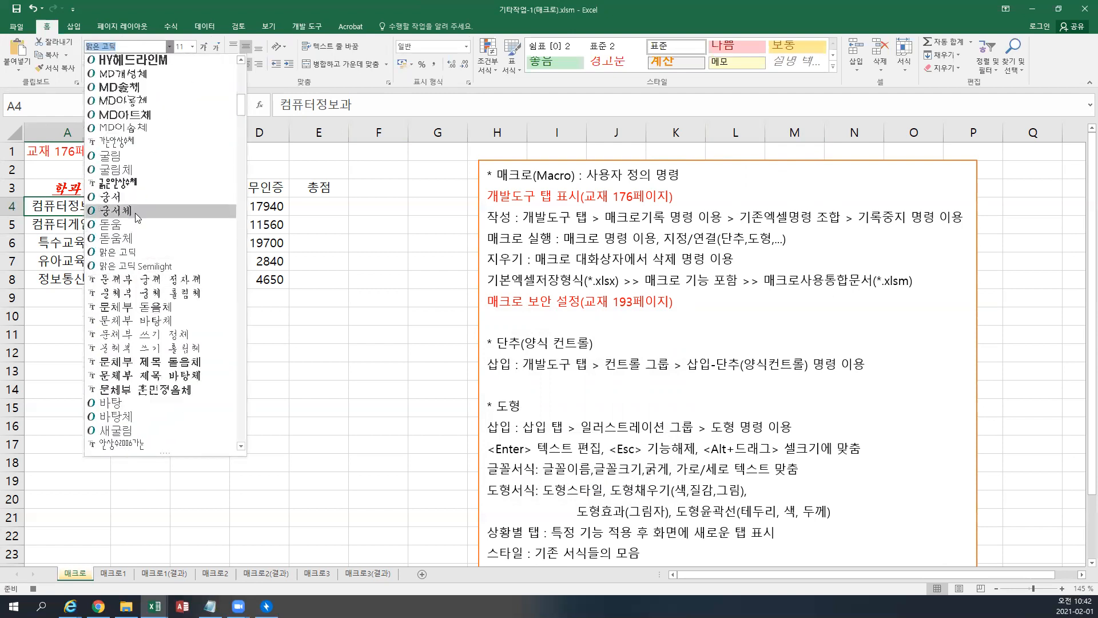
left_click(137, 215)
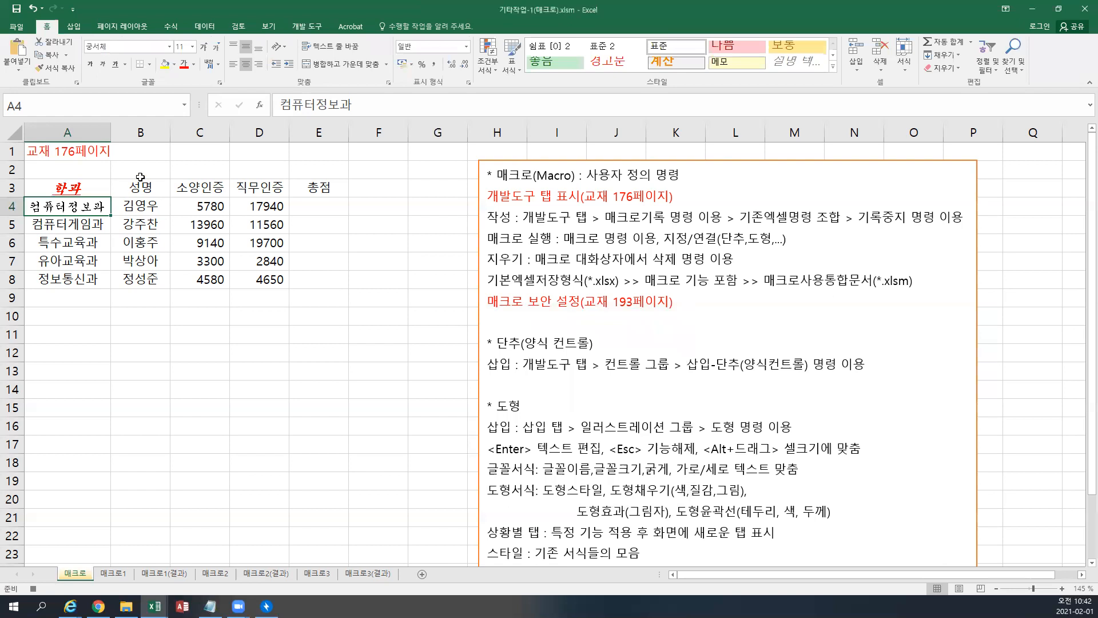
left_click(193, 48)
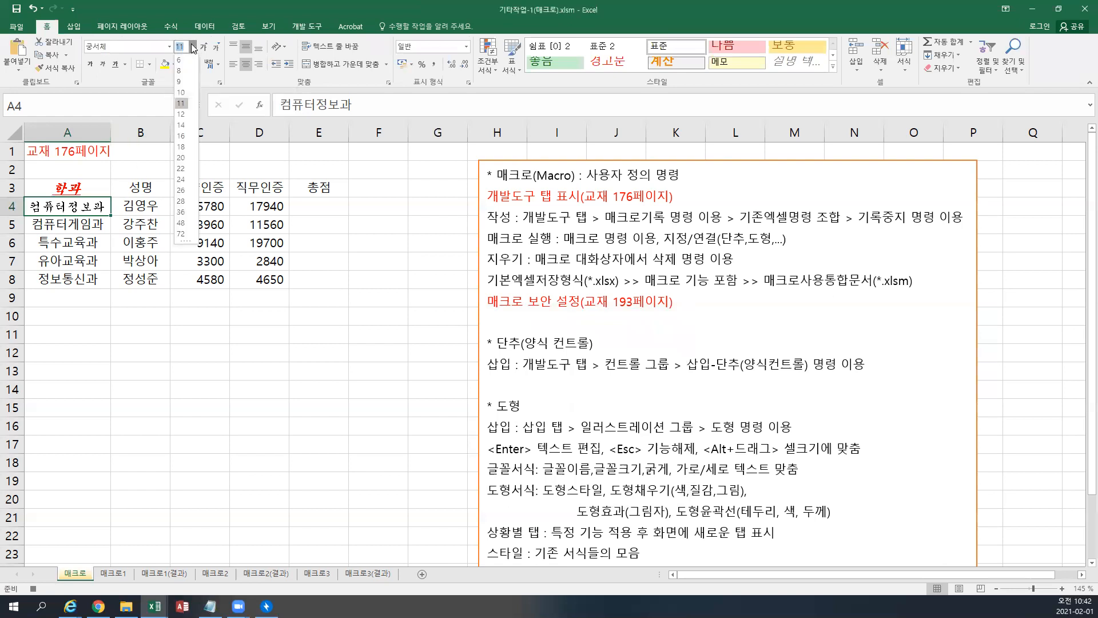
left_click(180, 115)
- Make the text in A4 bold, italic, underlined and red, and stop the macro recording
left_click(91, 66)
left_click(101, 68)
left_click(114, 66)
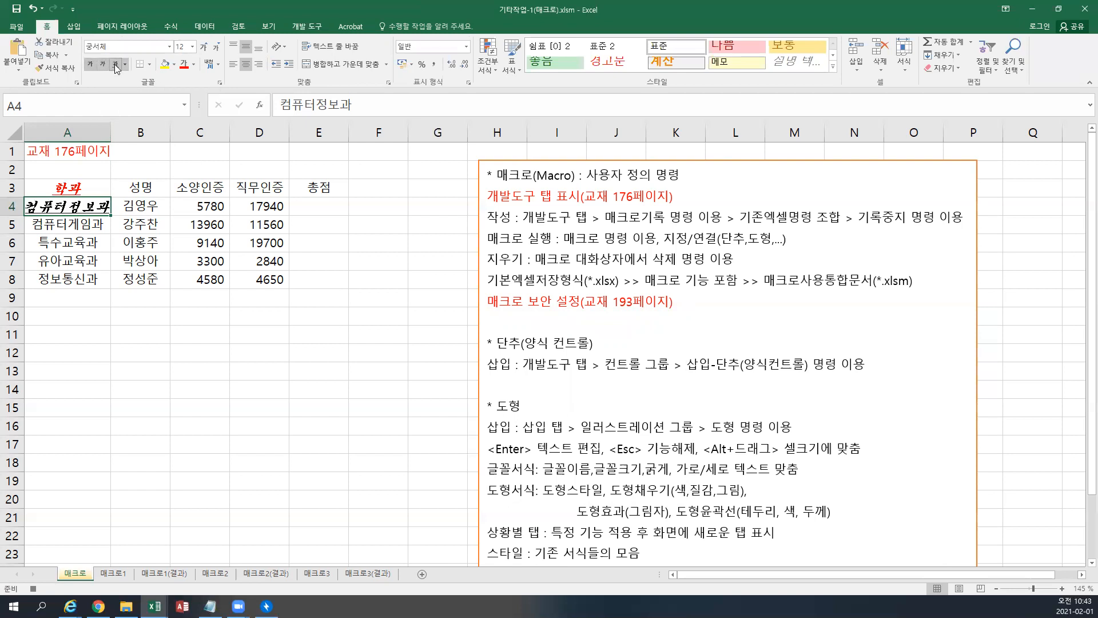
left_click(195, 65)
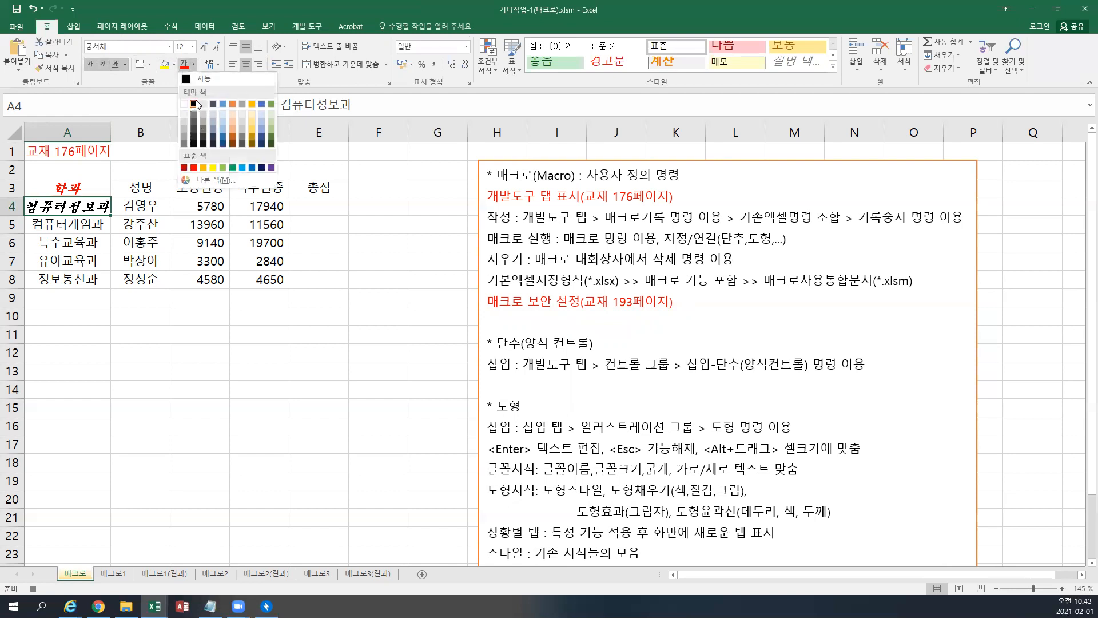
left_click(195, 167)
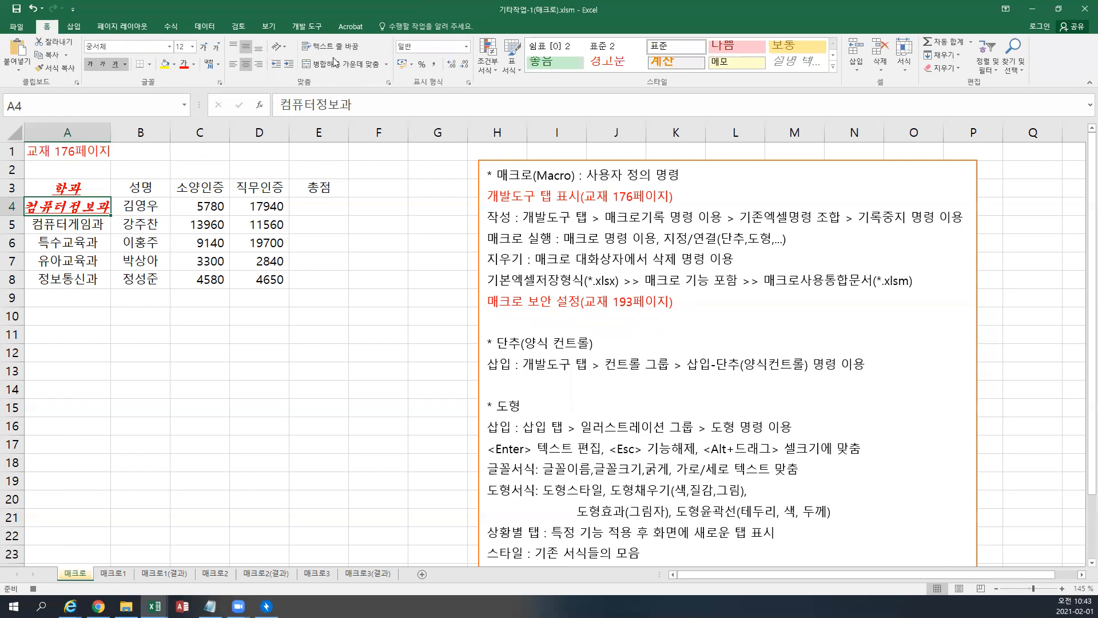
left_click(307, 26)
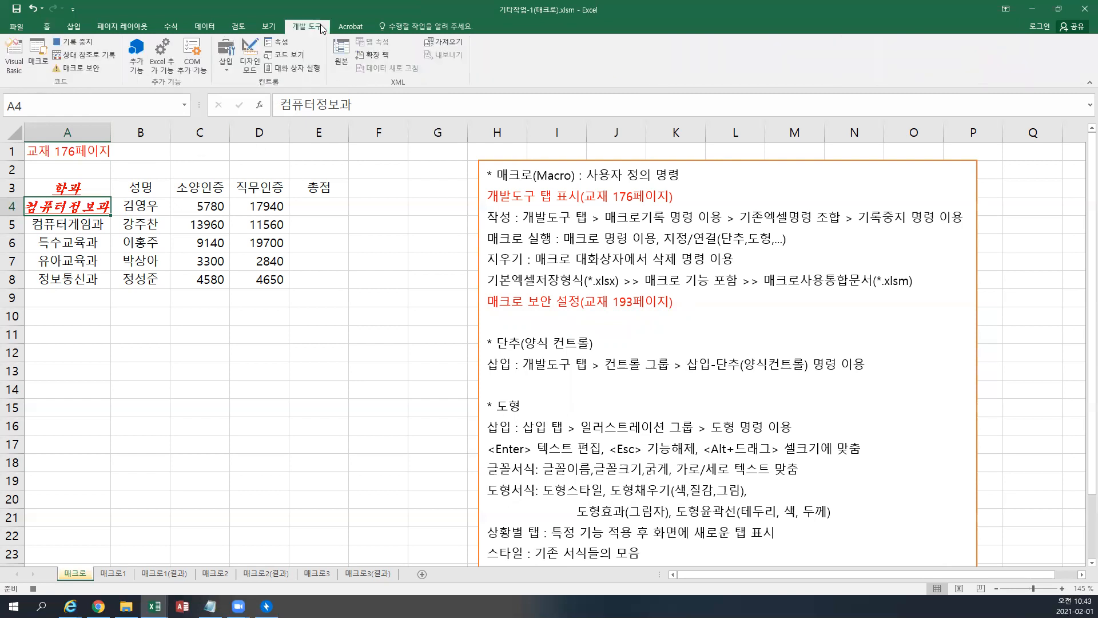
left_click(74, 45)
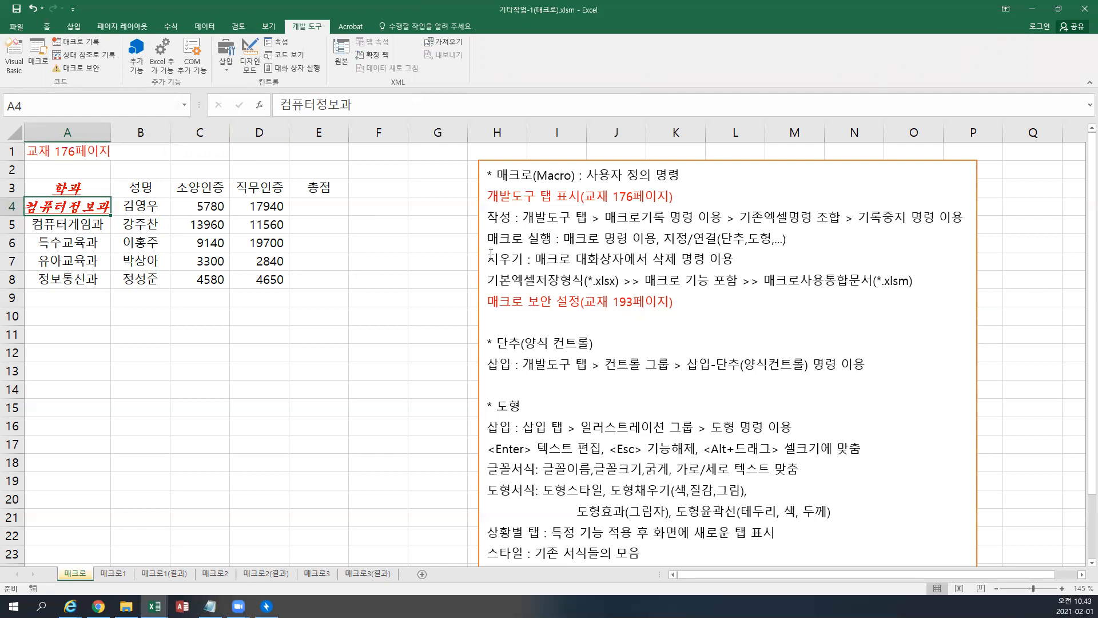
- Run the 셀서식 macro on cells A5:A6
left_click_drag(81, 224, 72, 239)
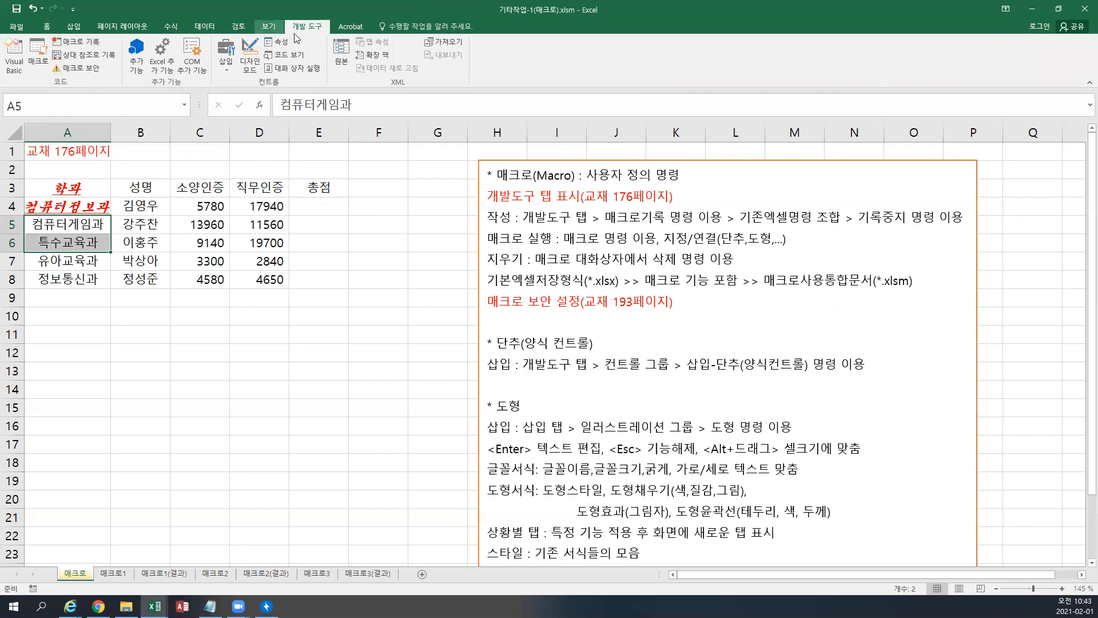
left_click(40, 68)
left_click_drag(485, 302, 411, 176)
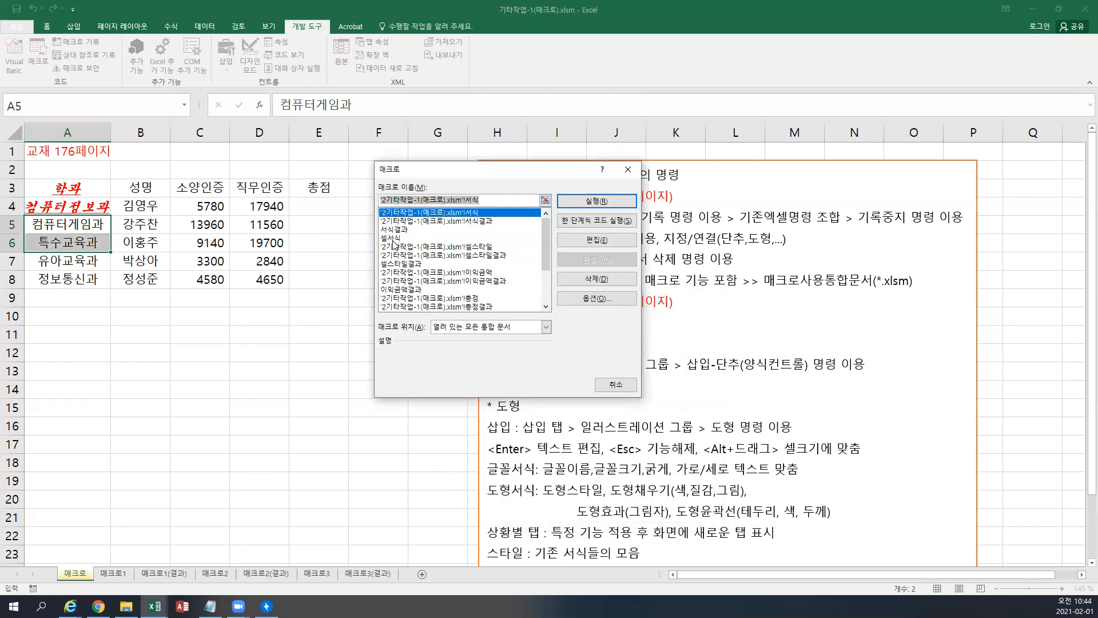
left_click(394, 238)
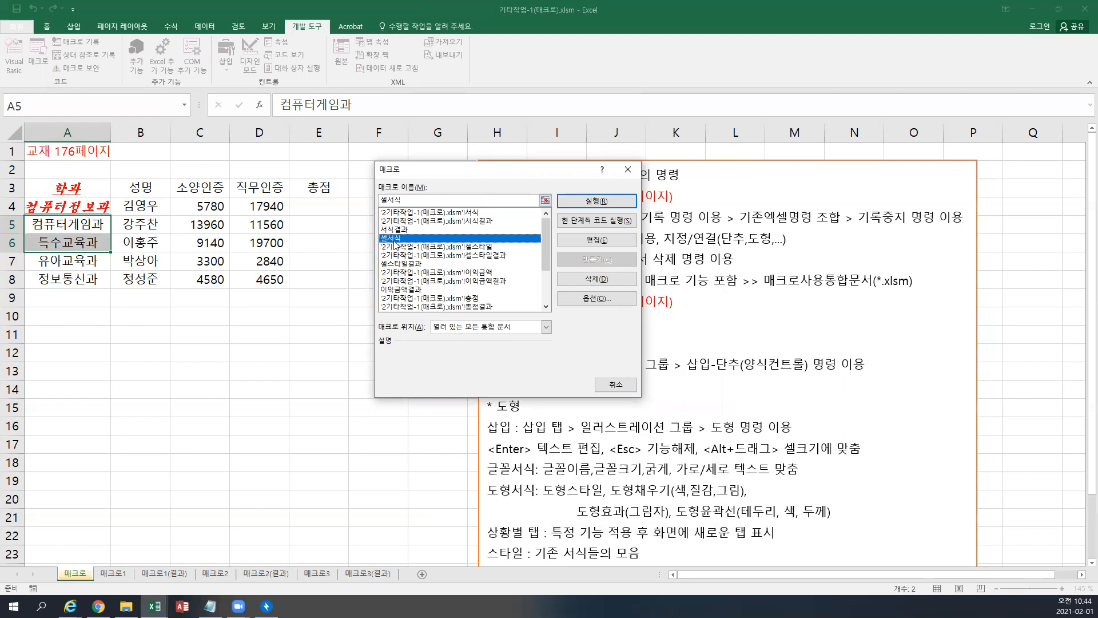
left_click(572, 201)
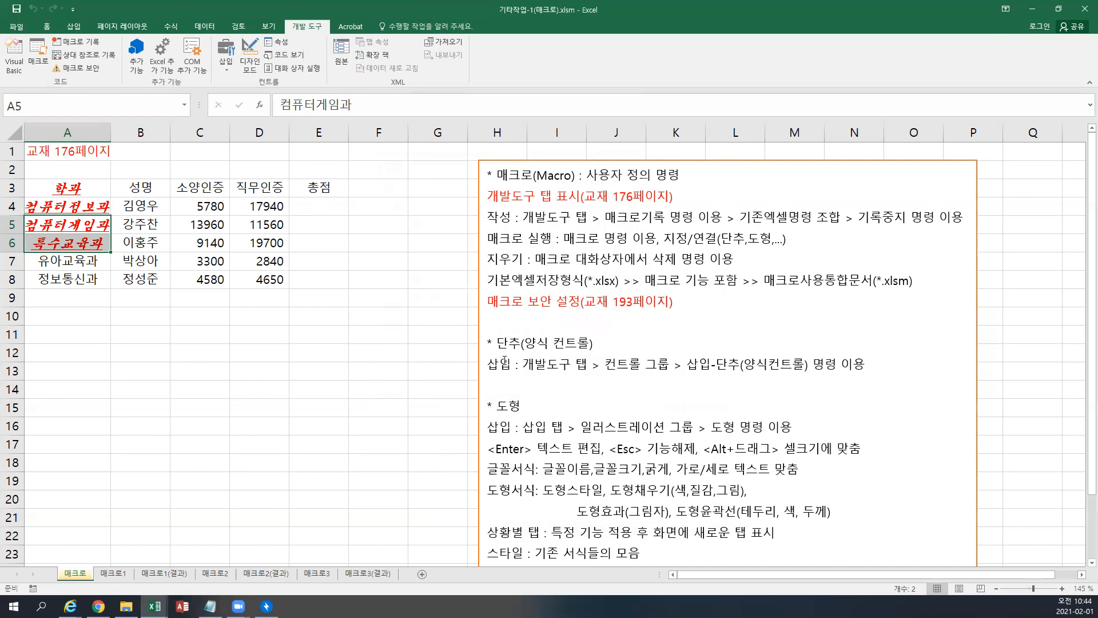
- Draw a form-control button over cells A10:B11 and assign the 셀서식 macro to it
scroll(505, 361, "up", 1)
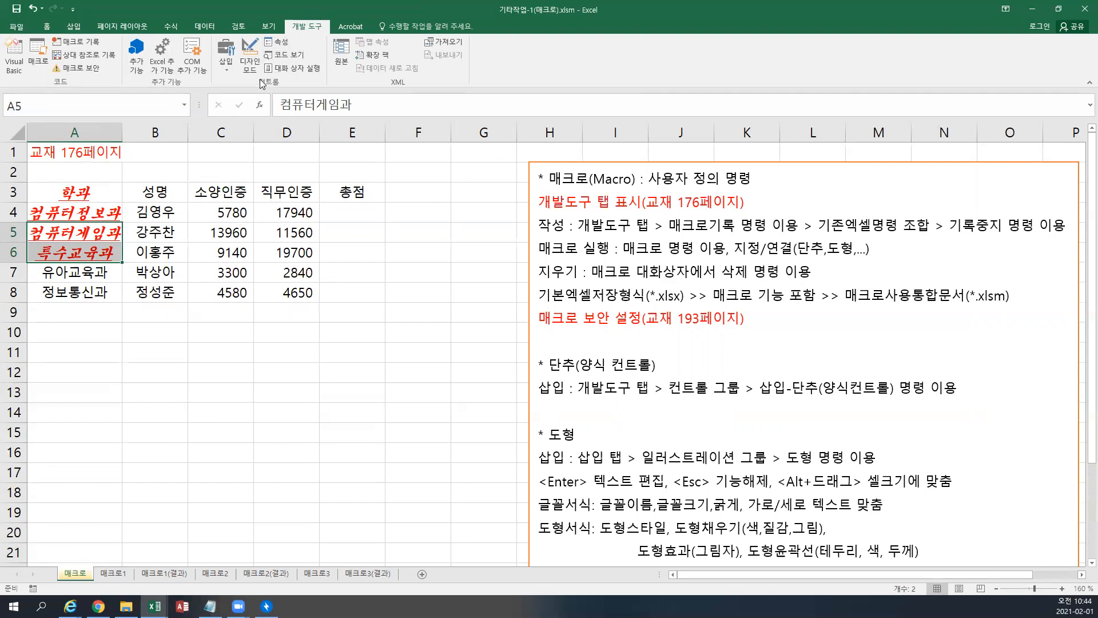
left_click(230, 70)
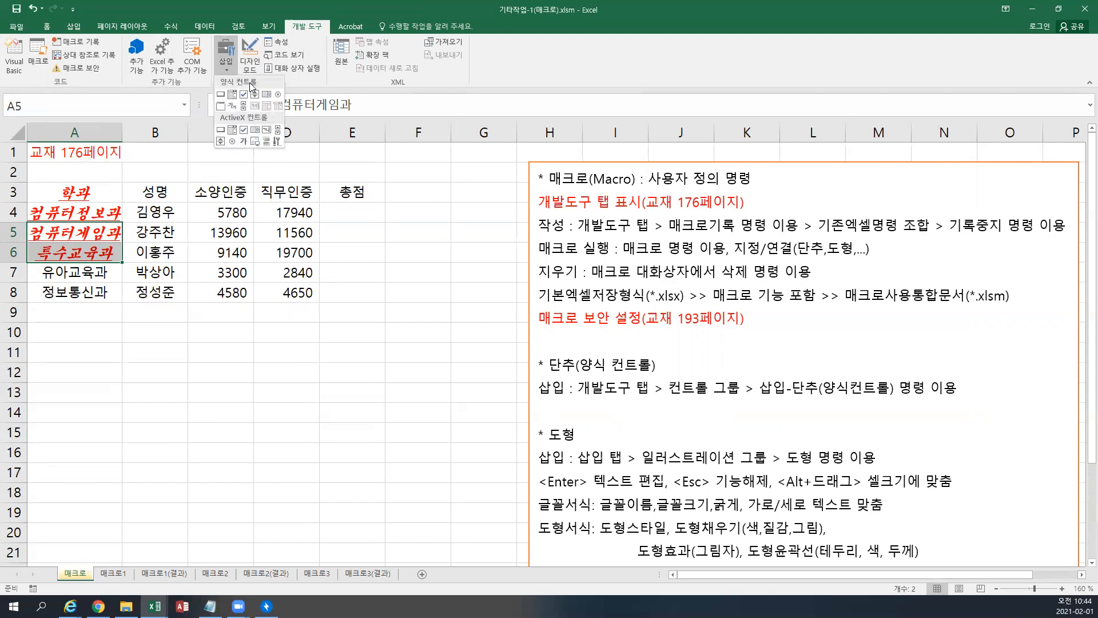
left_click(221, 95)
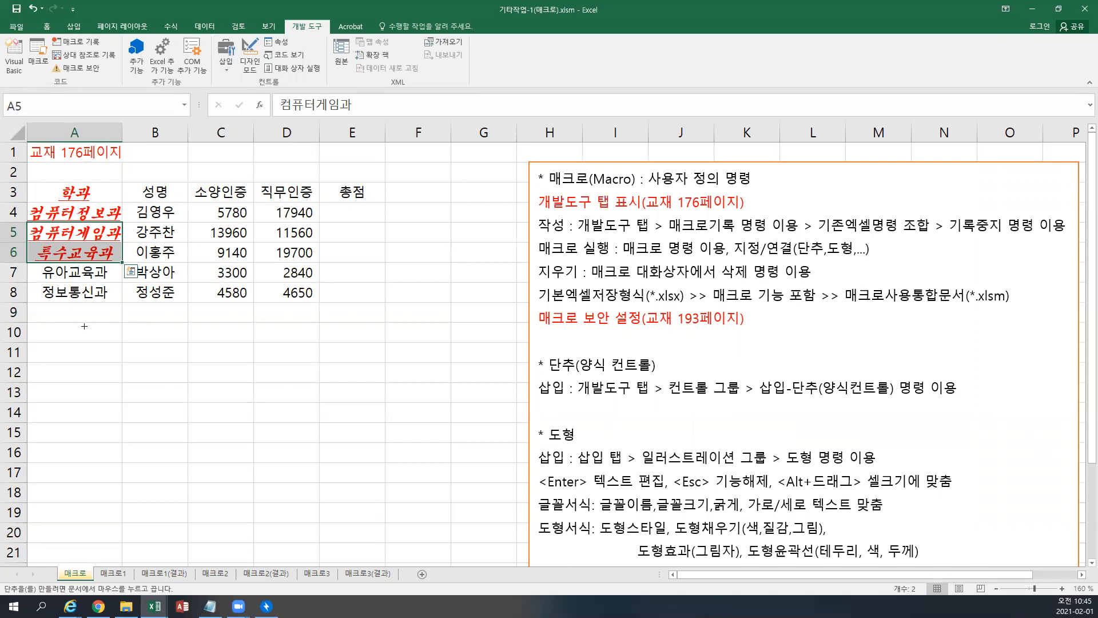
left_click_drag(84, 326, 187, 364)
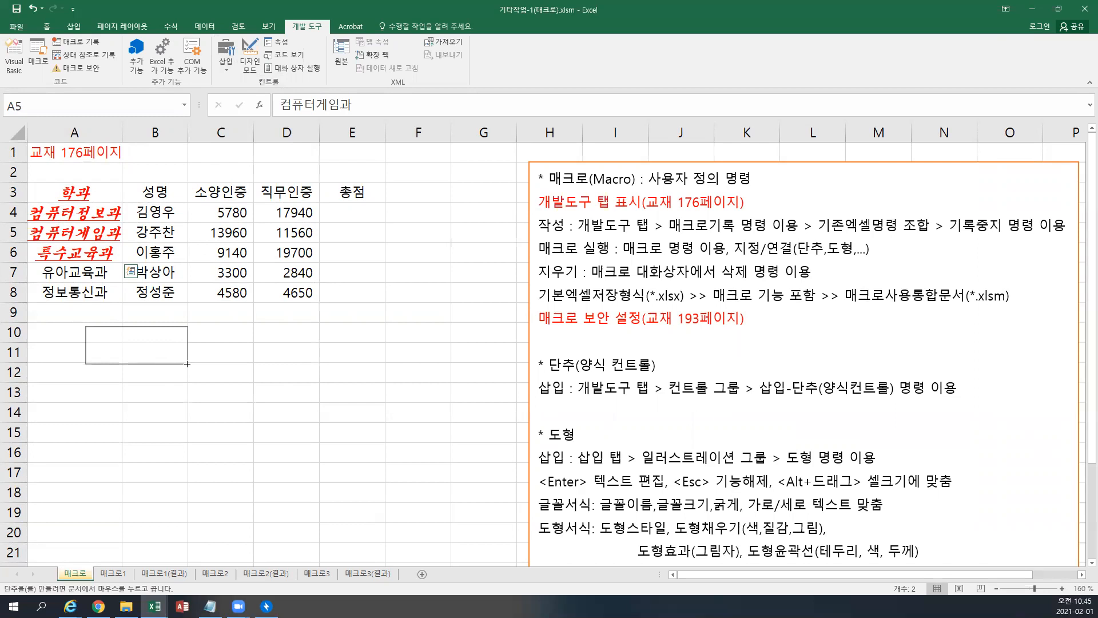
left_click_drag(187, 364, 187, 364)
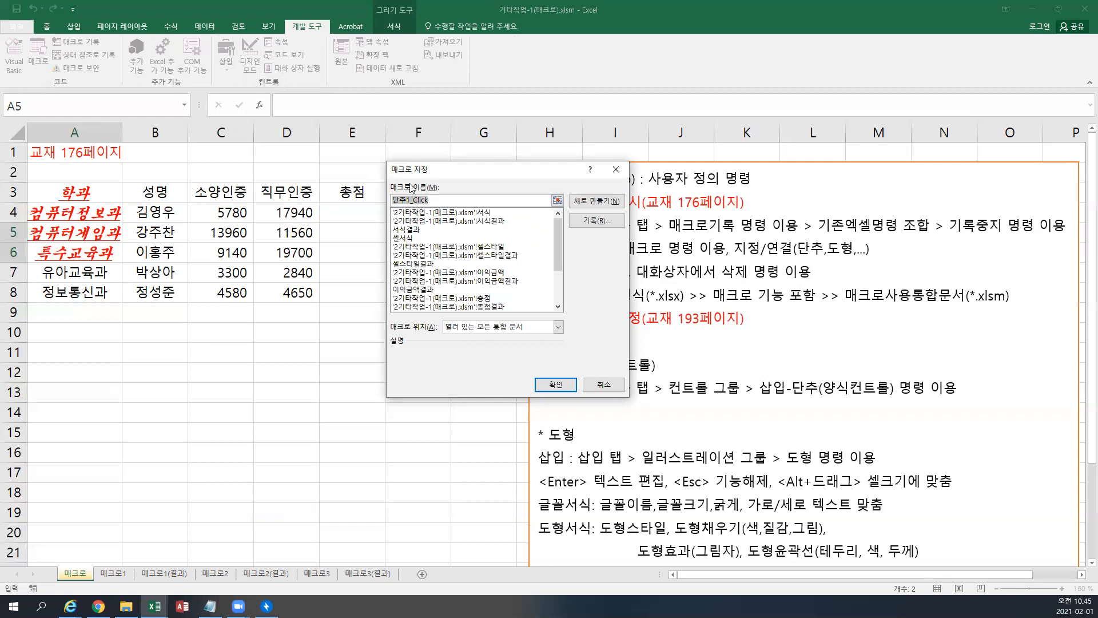
left_click(410, 240)
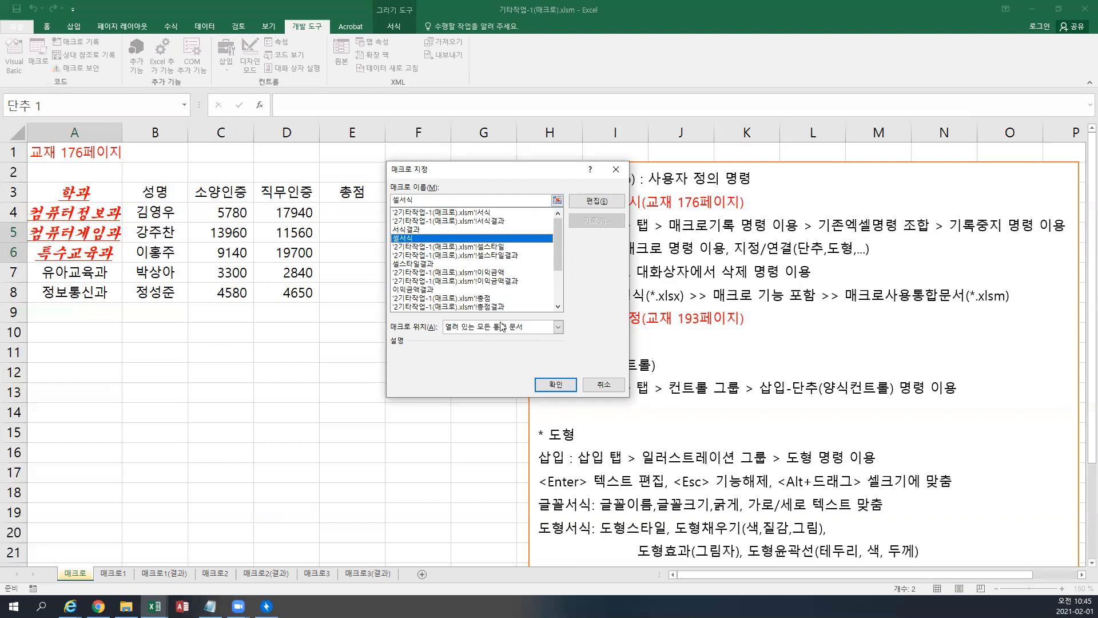
left_click(551, 386)
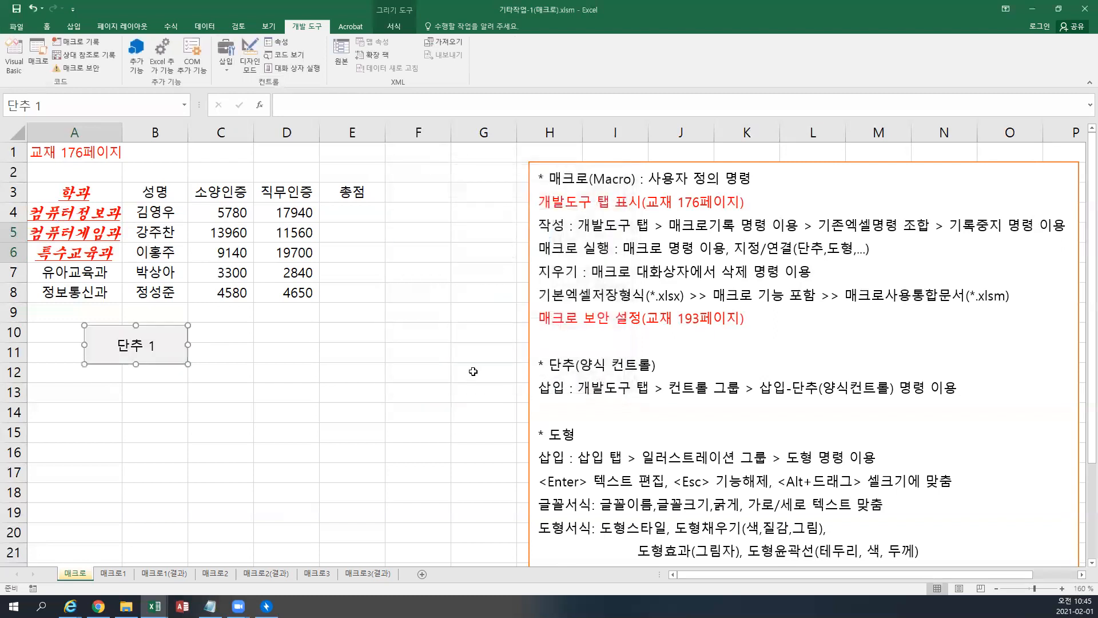
- Replace the new button's caption with 셀 서식 and deselect the button
double_click(147, 345)
key("BackSpace")
key("Delete")
key("Delete")
type("셀 서식")
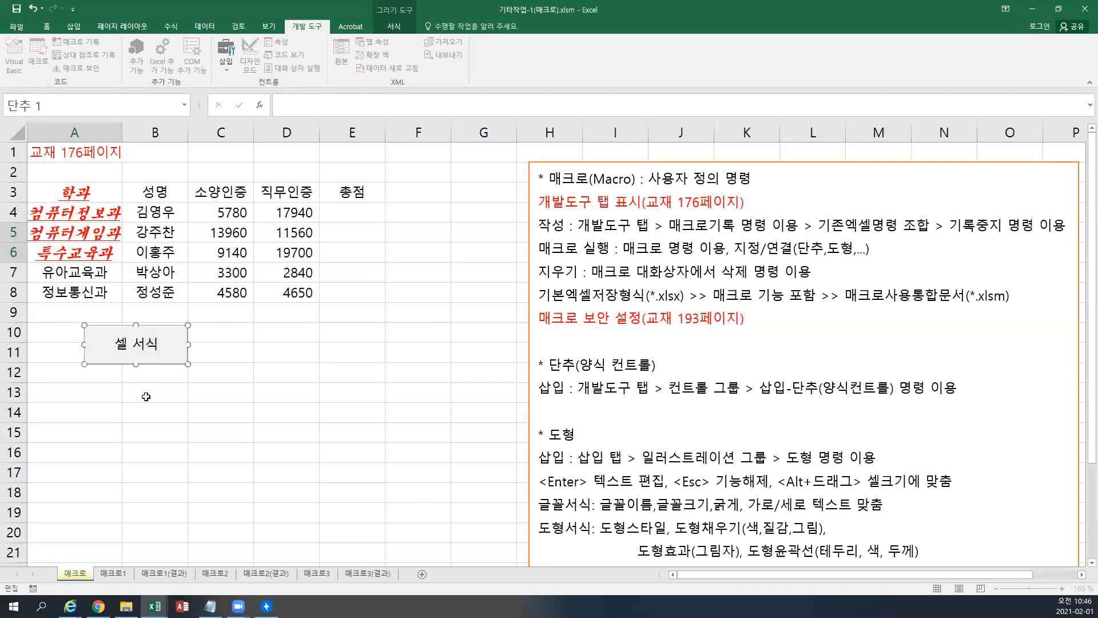
left_click(146, 397)
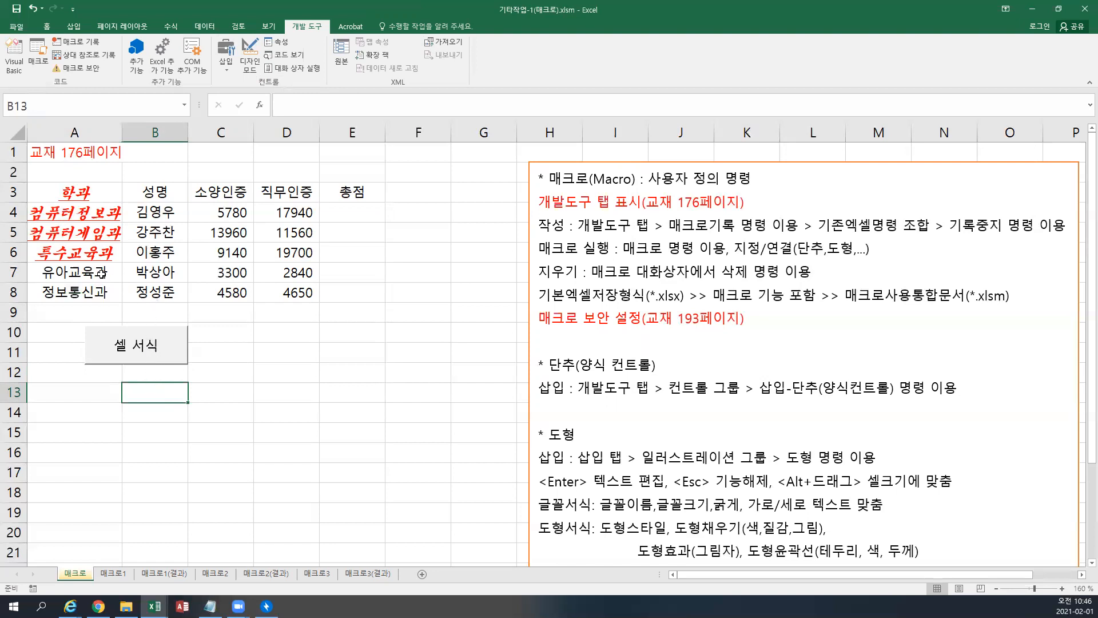
- Format cells A7:A8 by running the macro through the 셀 서식 button
left_click_drag(98, 273, 95, 284)
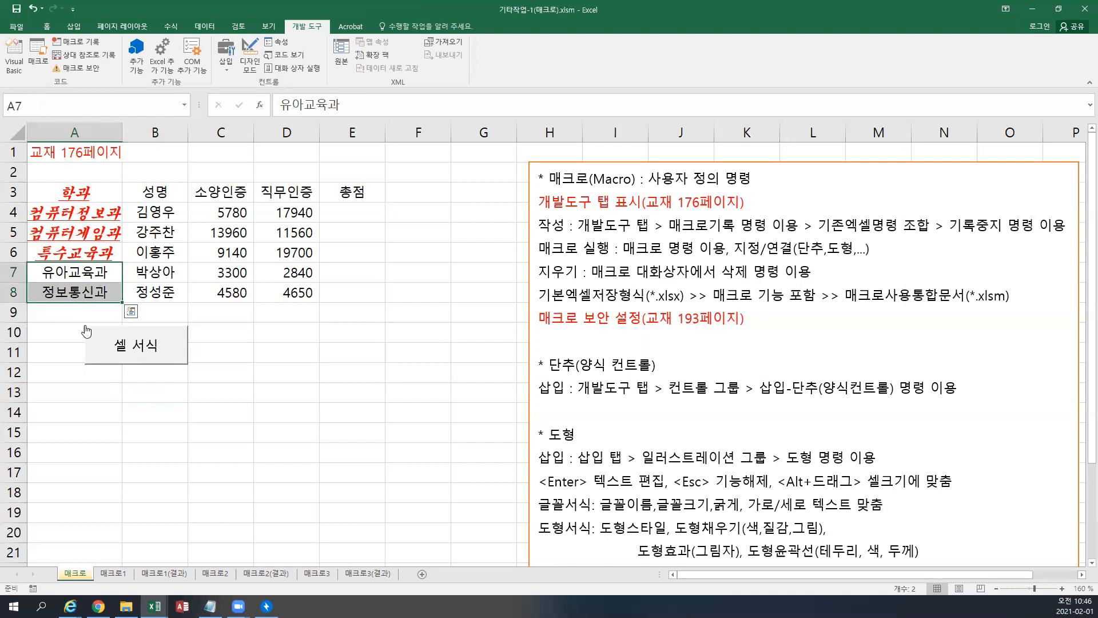
left_click(140, 361)
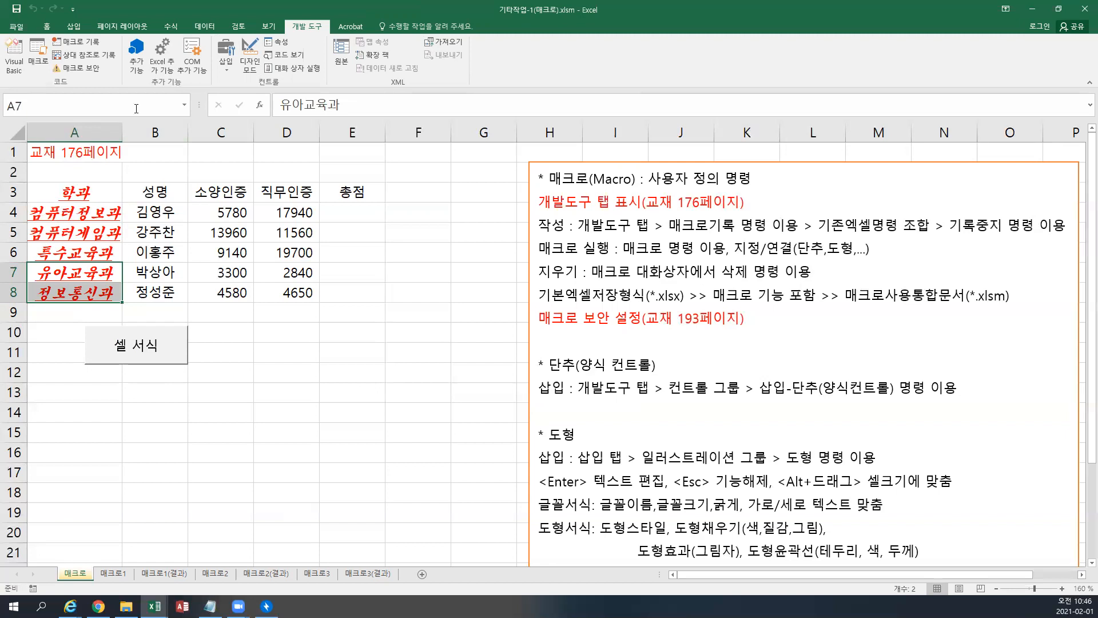
- Draw a rectangle shape about 2.68 cm wide and 0.96 cm high over cells D10:E11
left_click(225, 64)
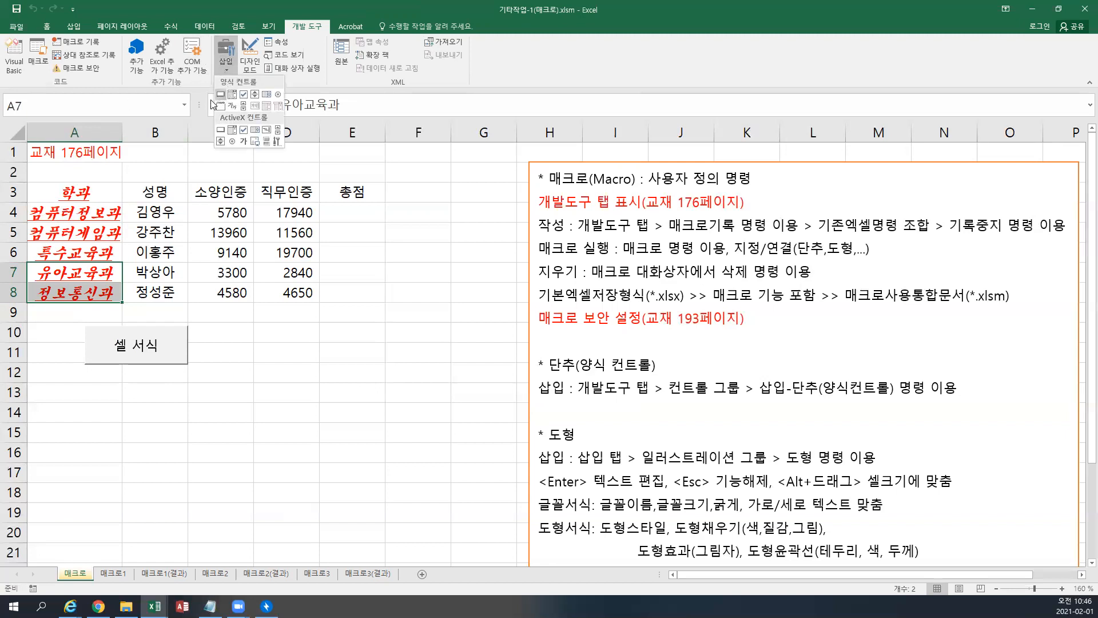
left_click(121, 10)
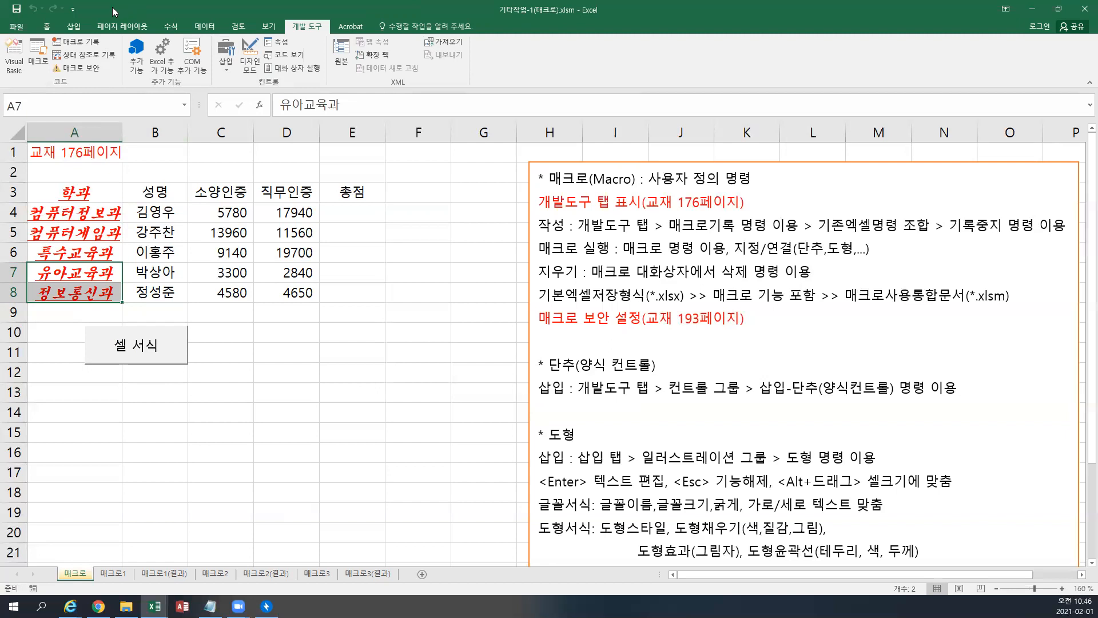
left_click(73, 27)
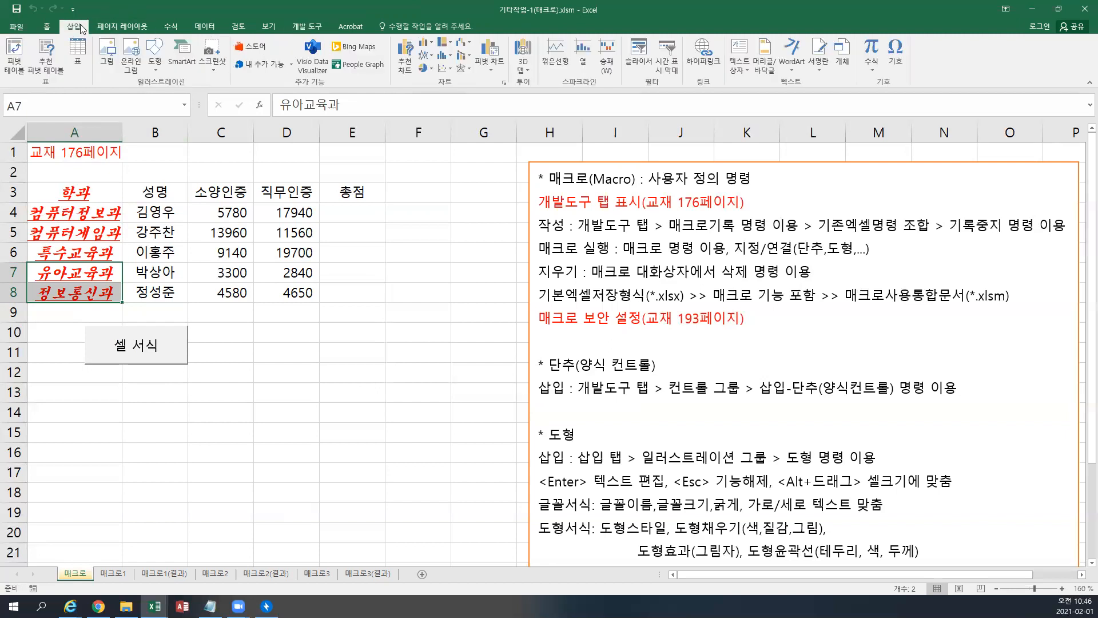
left_click(157, 72)
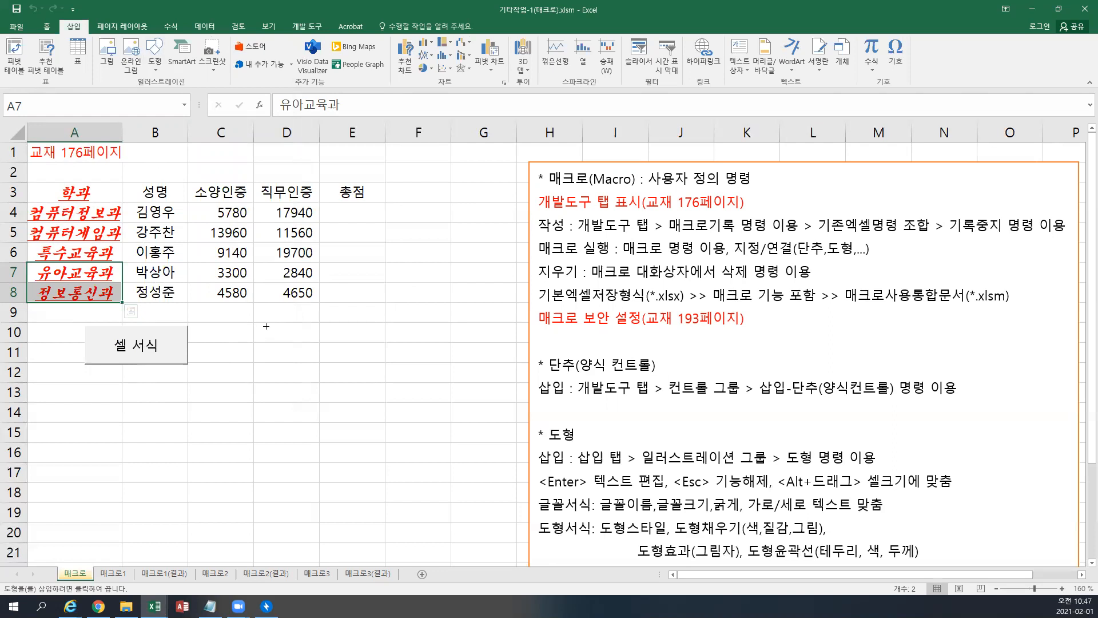
left_click_drag(266, 326, 358, 359)
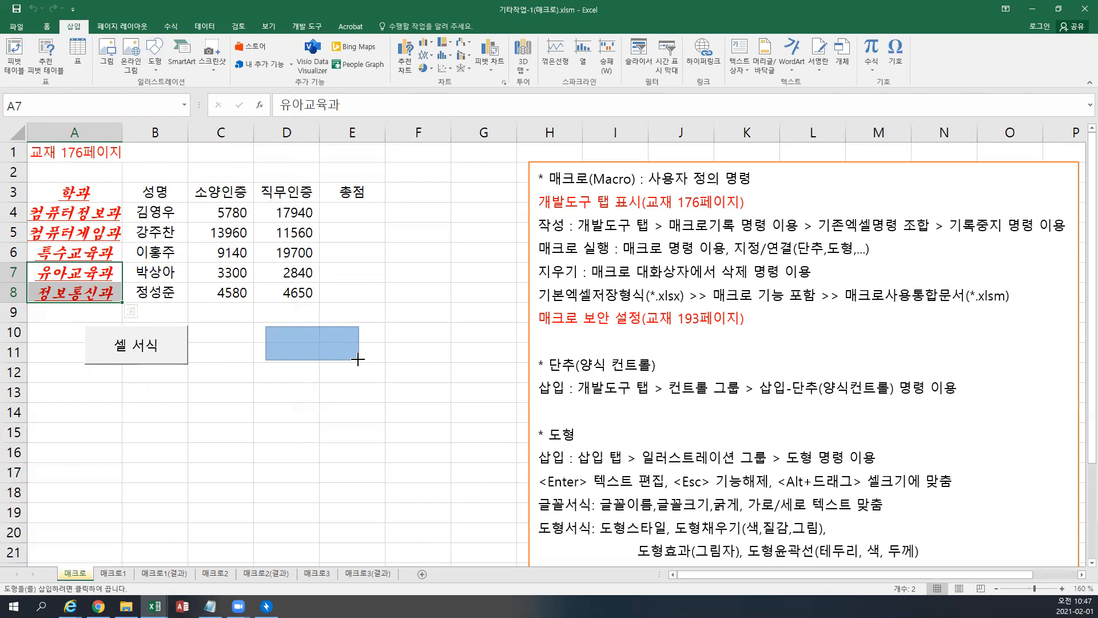
left_click_drag(358, 359, 358, 359)
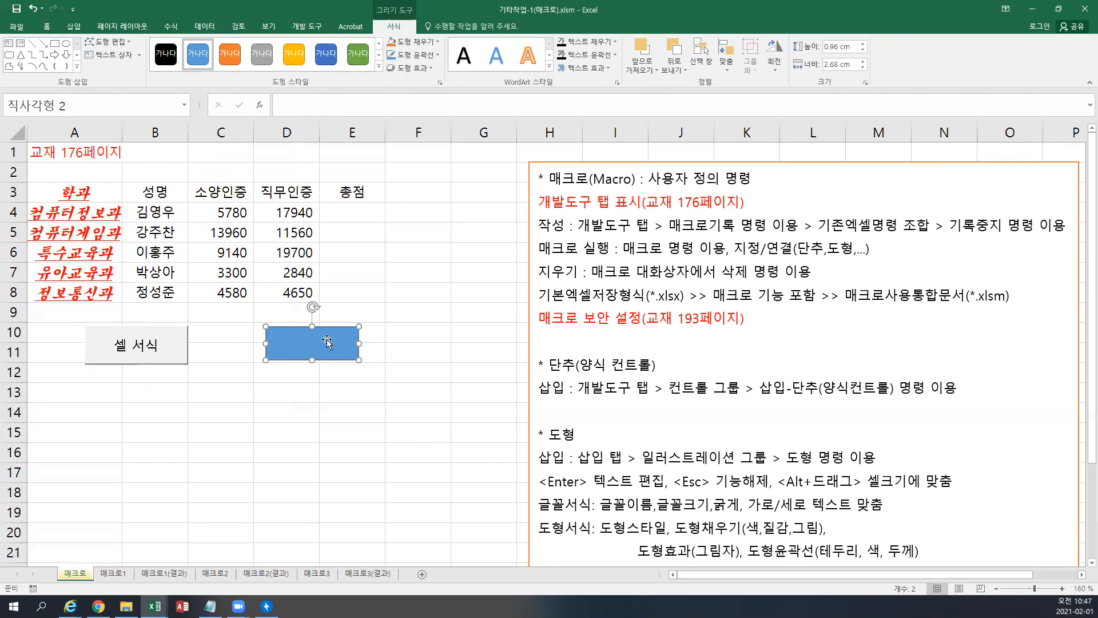
- Enter the text 도형 in the rectangle and apply the light gold theme shape style
right_click(327, 342)
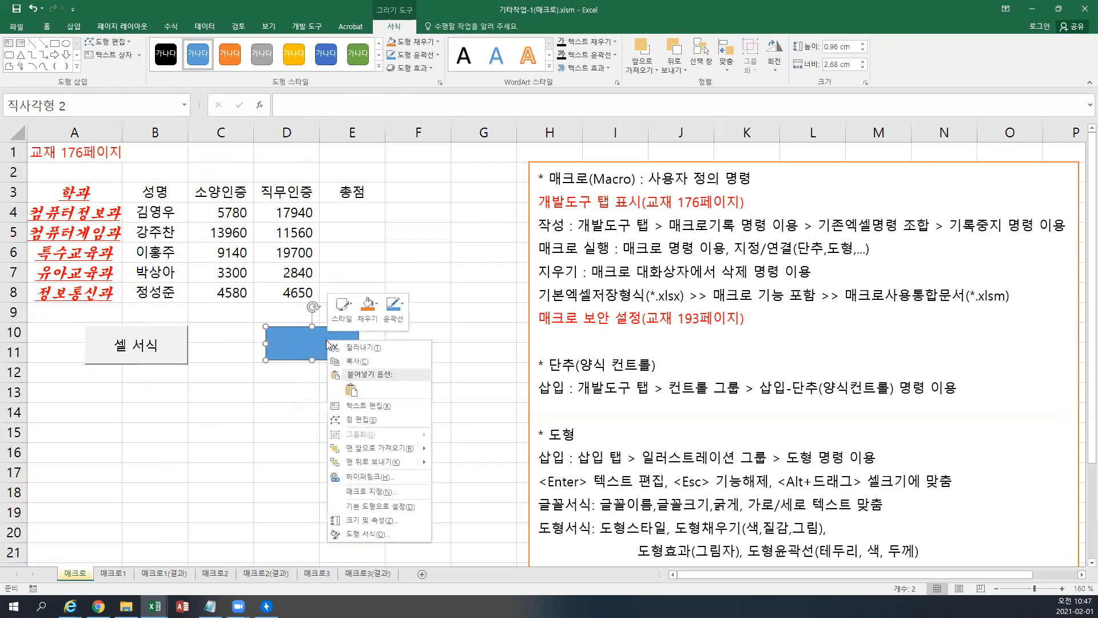
left_click(382, 408)
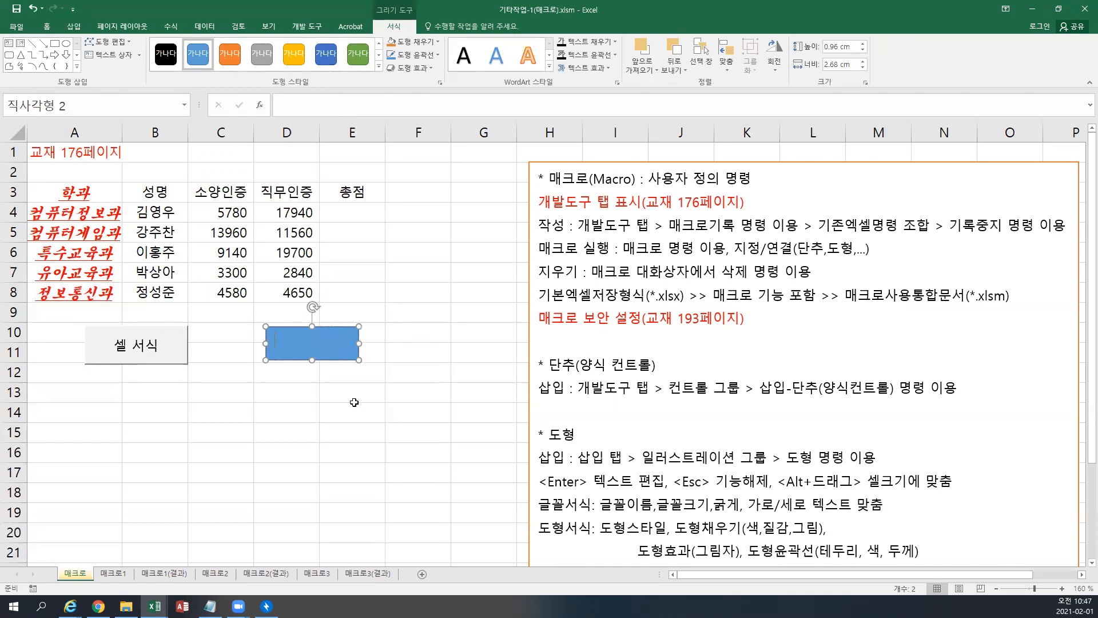
type("도형")
left_click(341, 330)
left_click(378, 67)
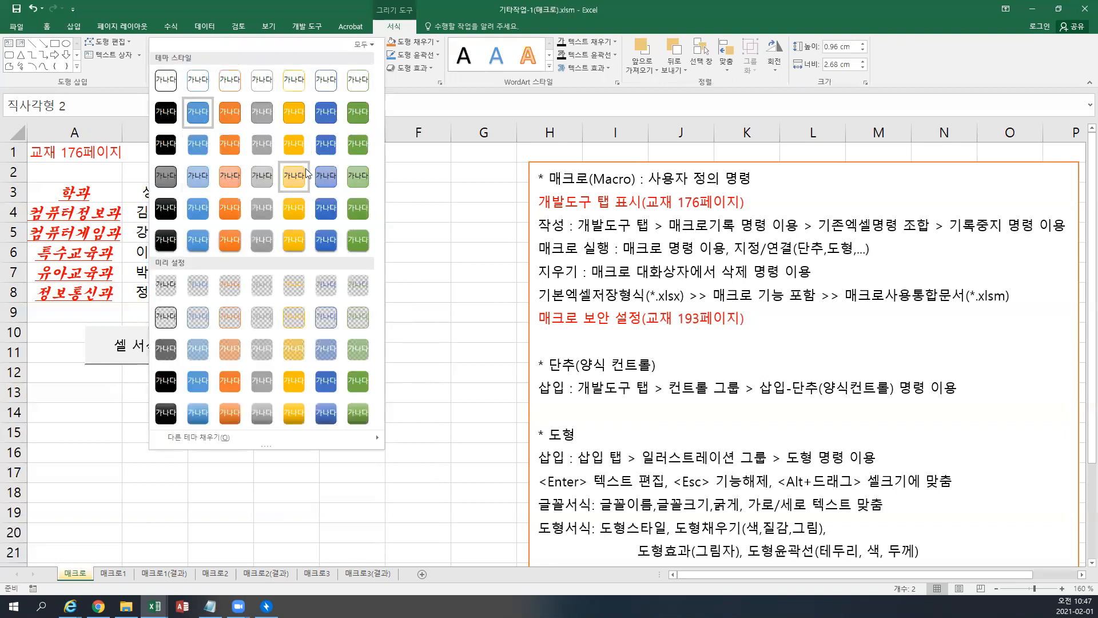
left_click(293, 174)
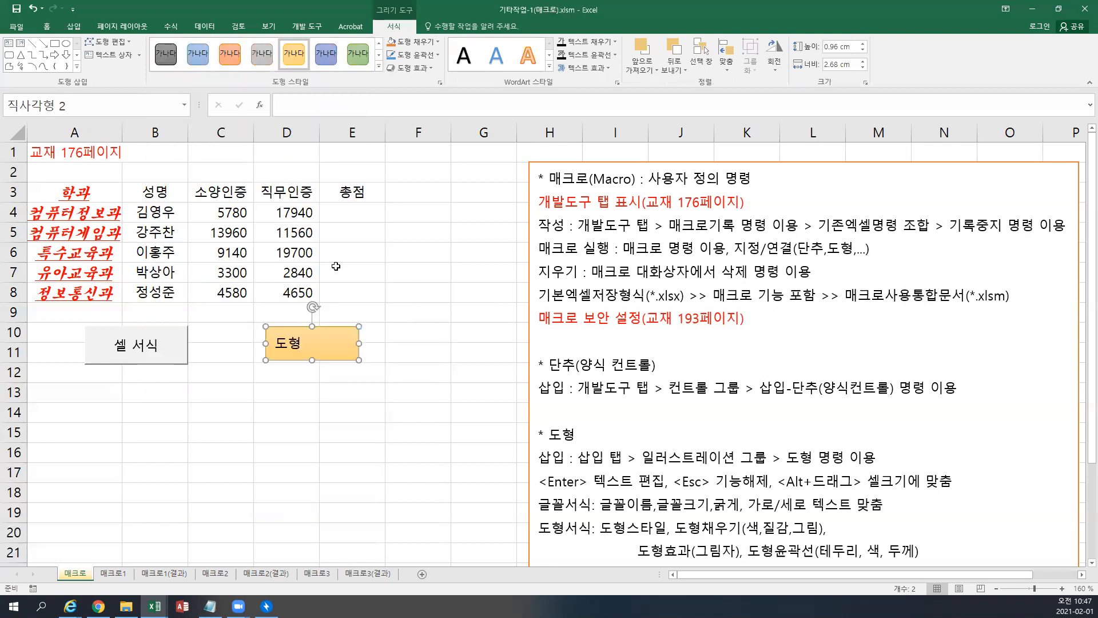
scroll(366, 329, "up", 1)
scroll(368, 329, "up", 6)
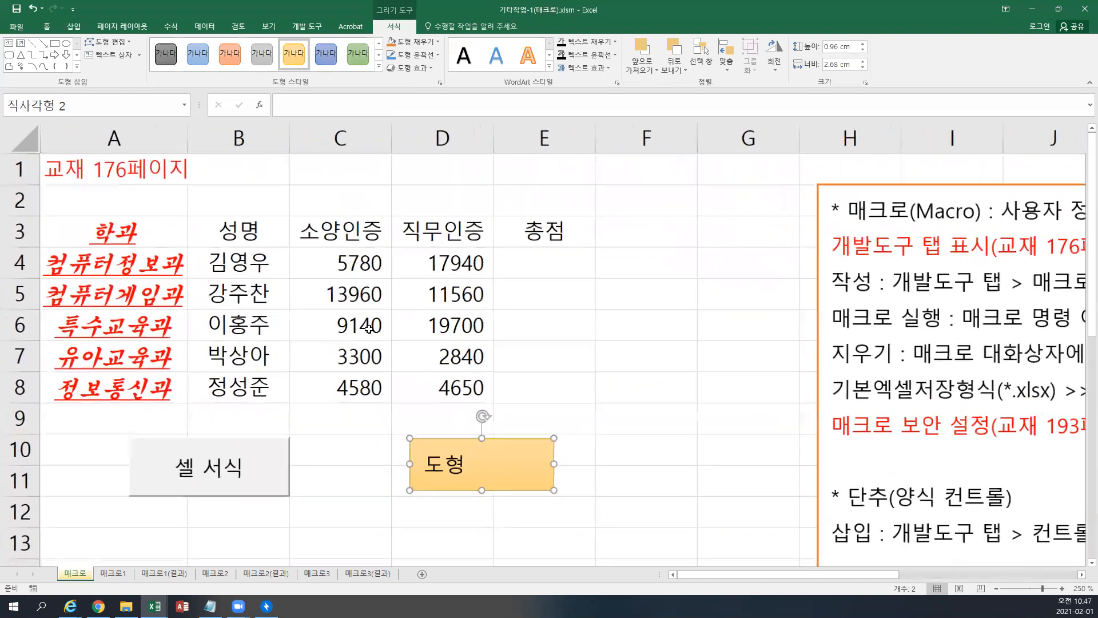
scroll(371, 326, "up", 1)
right_click(524, 286)
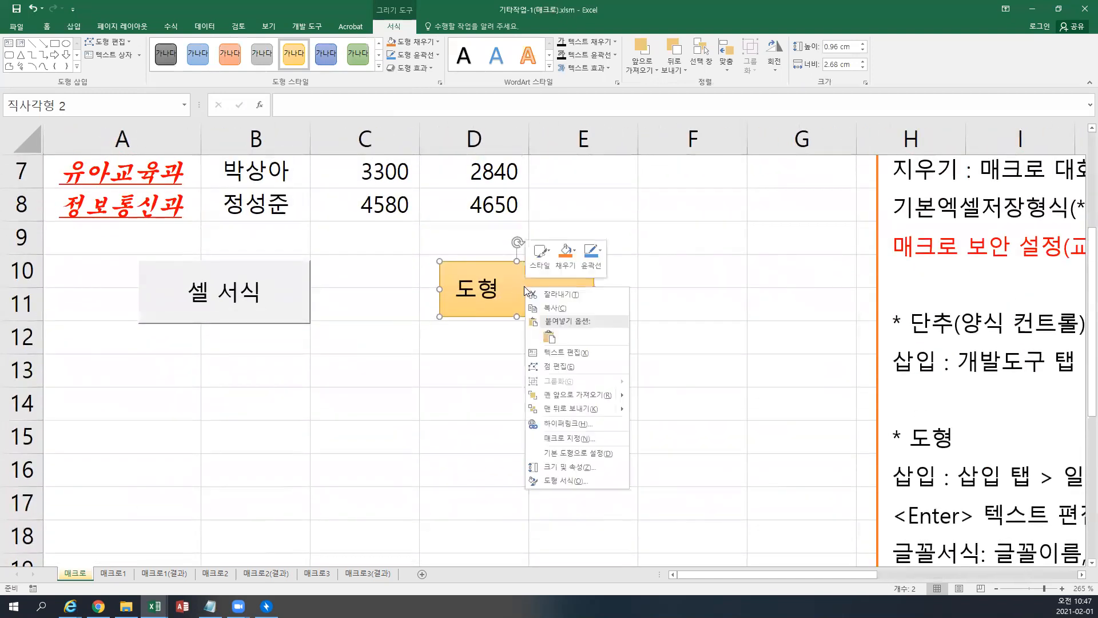
left_click(551, 355)
key("ctrl+a")
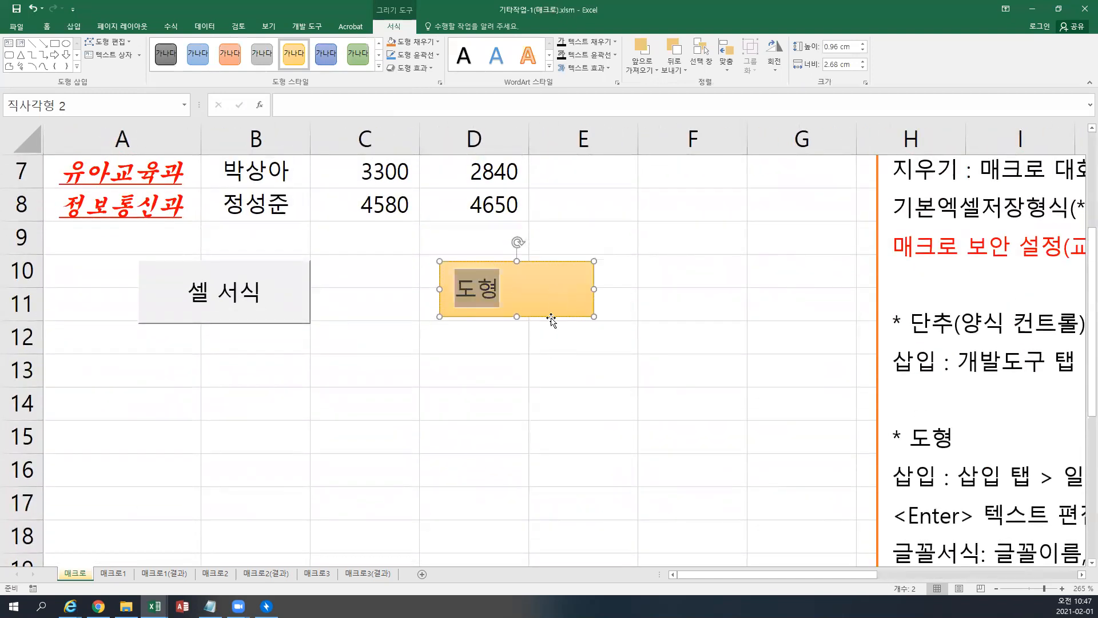
scroll(486, 330, "up", 6)
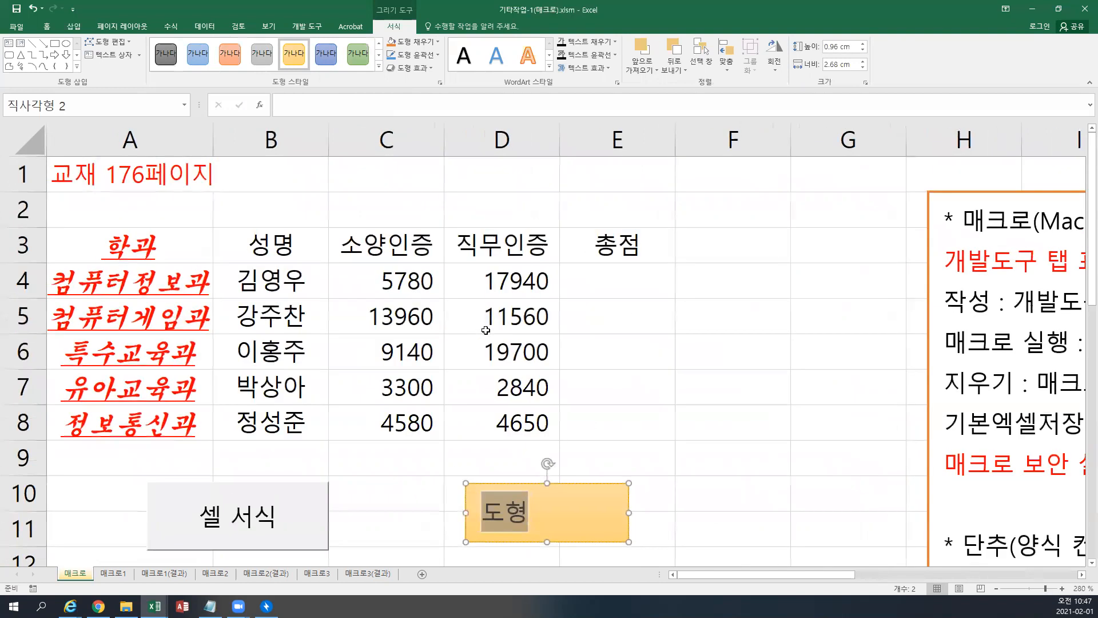
scroll(485, 331, "down", 4)
scroll(486, 330, "up", 3)
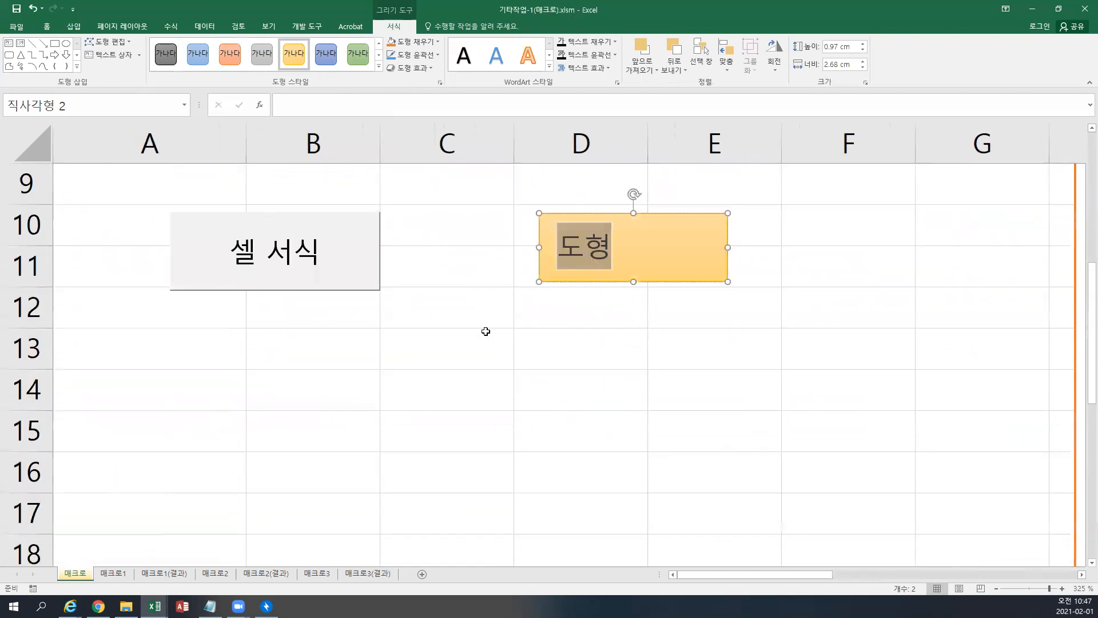
scroll(486, 331, "up", 1)
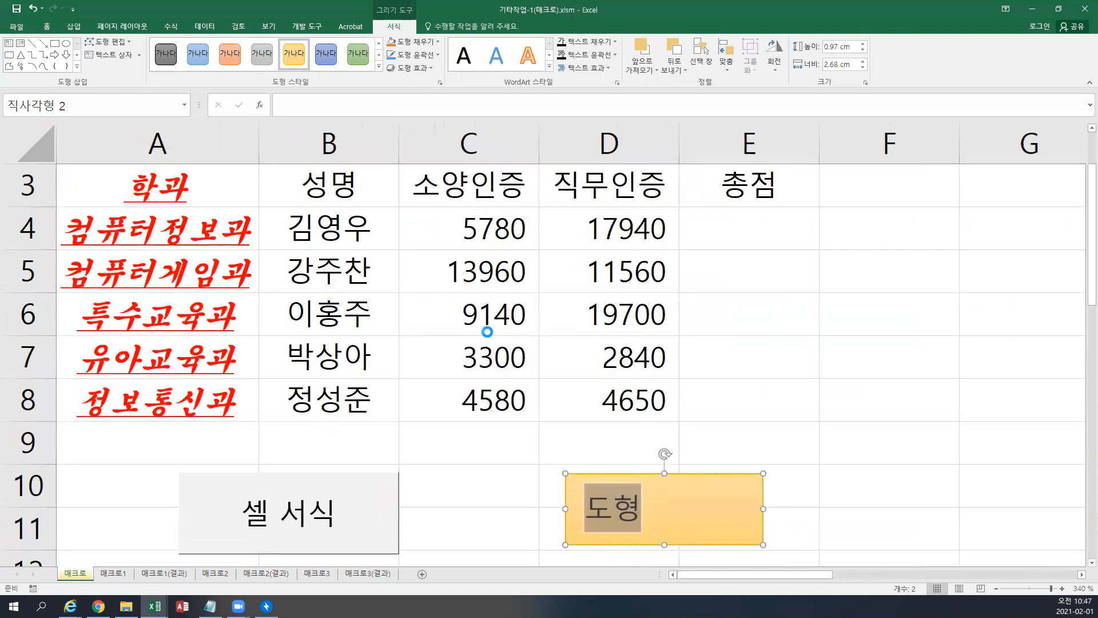
scroll(487, 329, "up", 2)
scroll(487, 332, "down", 3)
scroll(487, 332, "up", 2)
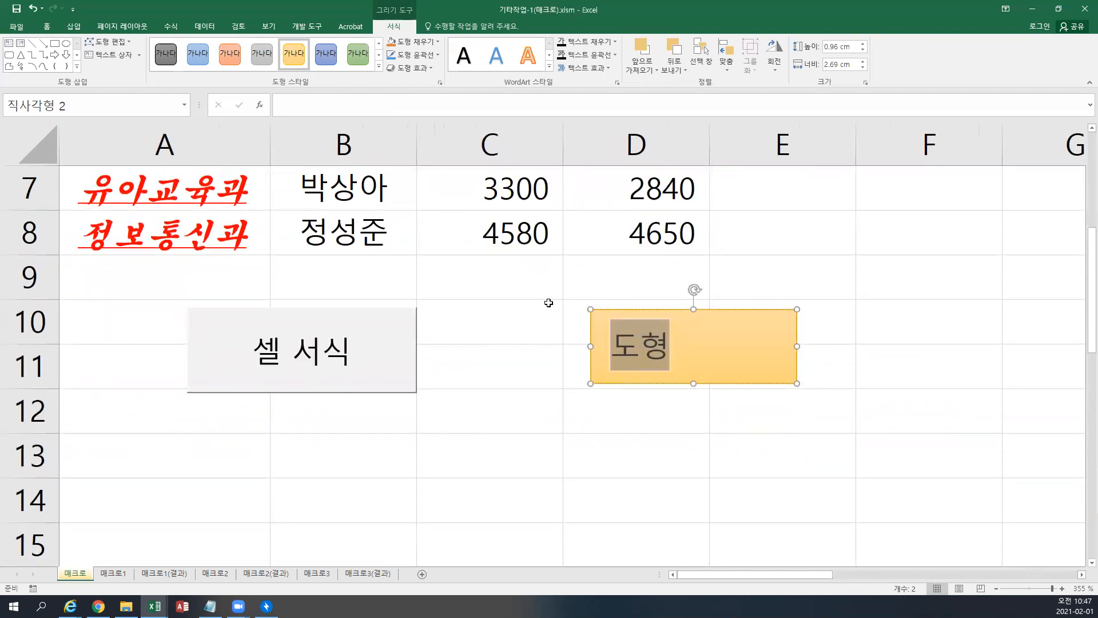
left_click(657, 338)
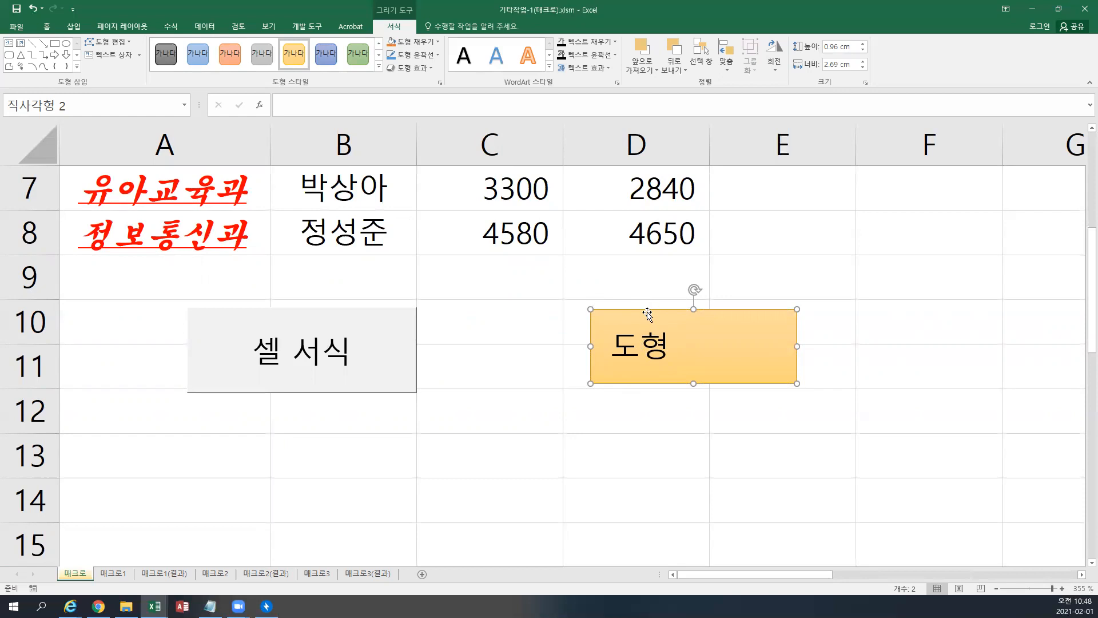
- Assign the 셀서식 macro to the 도형 rectangle and deselect the shape
left_click(659, 338)
right_click(659, 310)
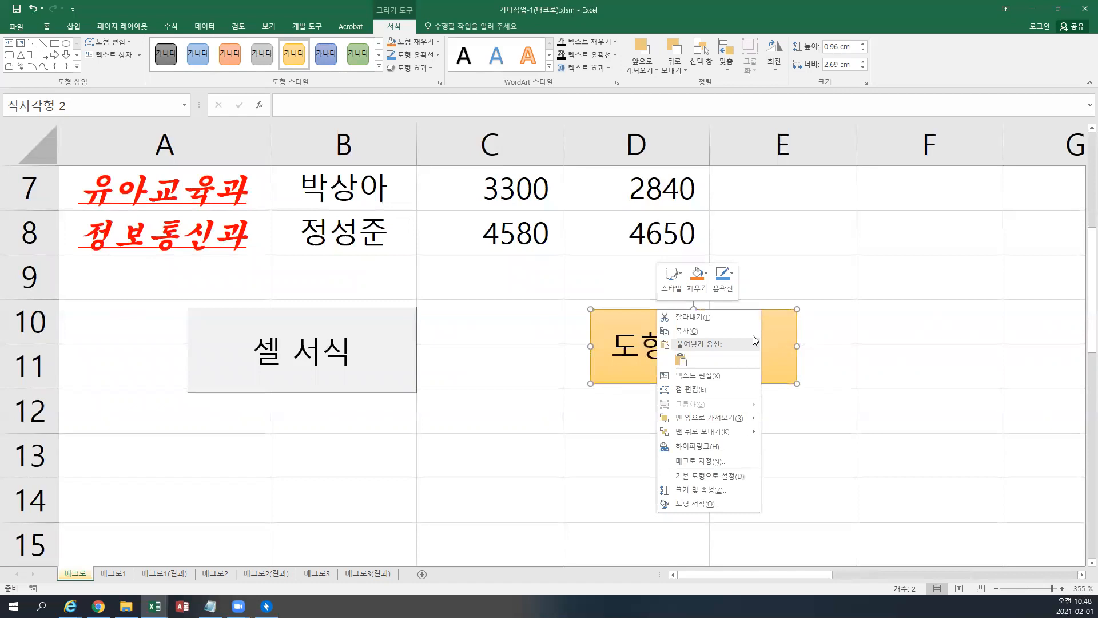
left_click(714, 468)
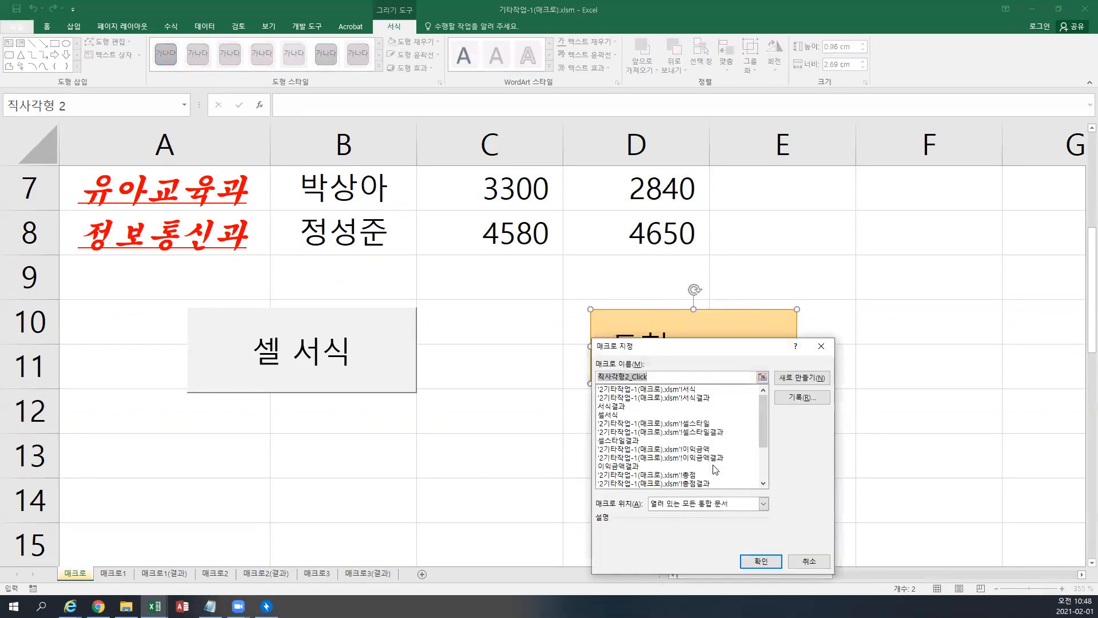
left_click(613, 416)
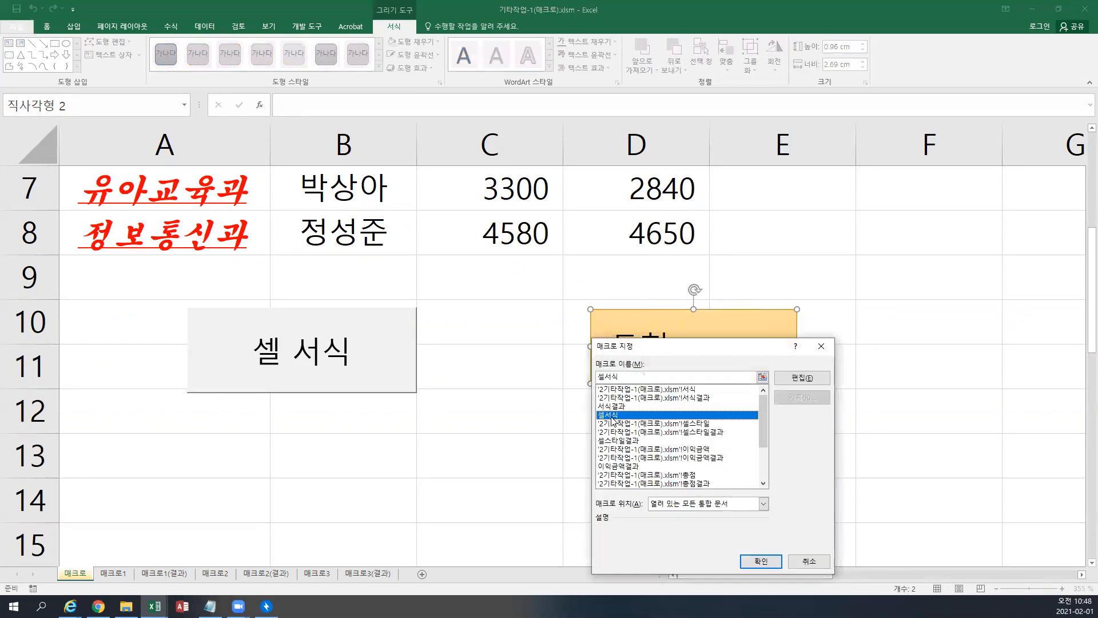
left_click(754, 563)
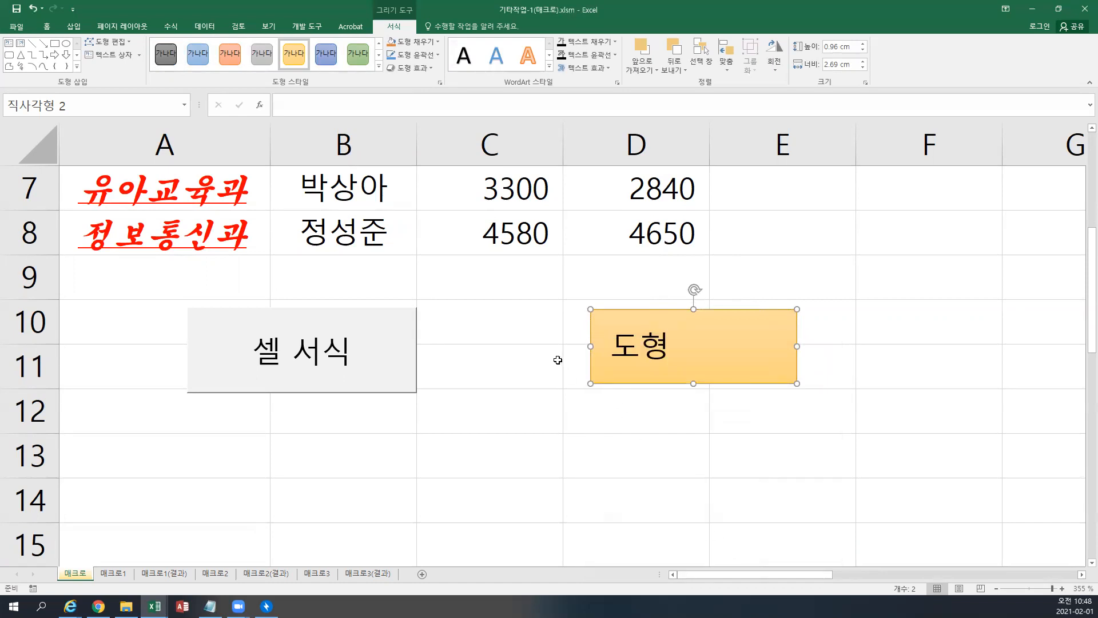
left_click(536, 282)
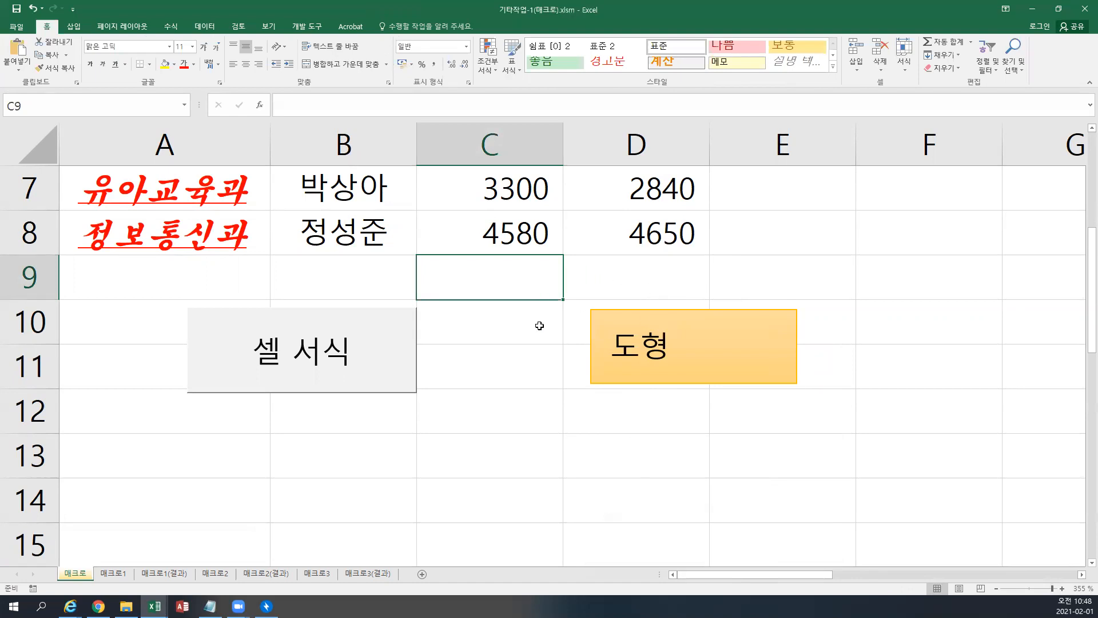
scroll(497, 339, "up", 1)
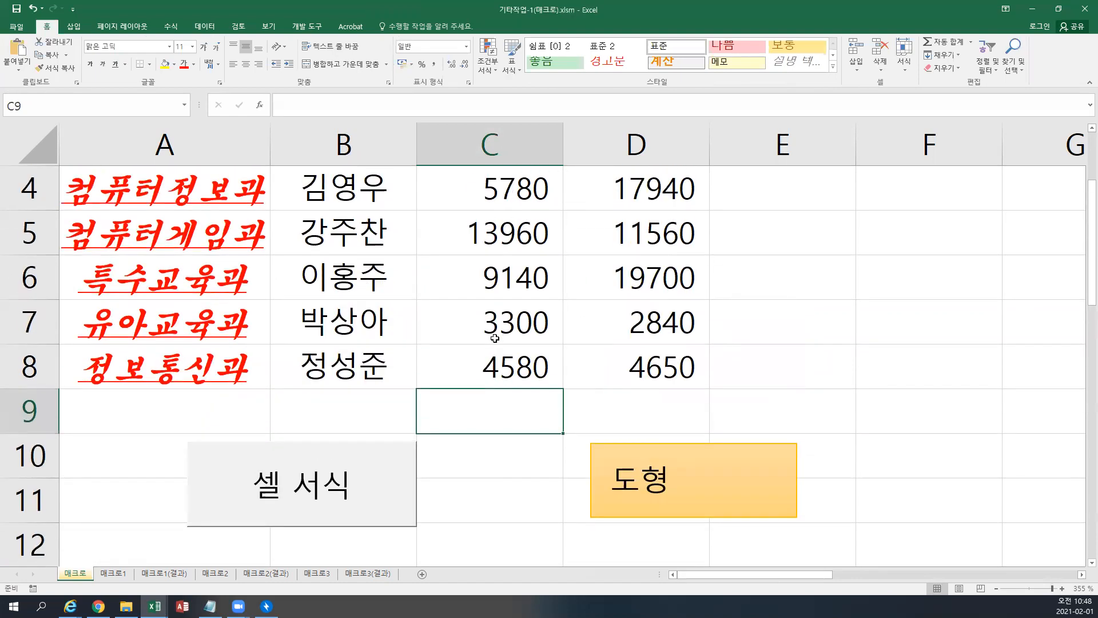
- Format cells B6:B8 by running the macro through the 도형 rectangle, then save the workbook
left_click_drag(355, 284, 356, 371)
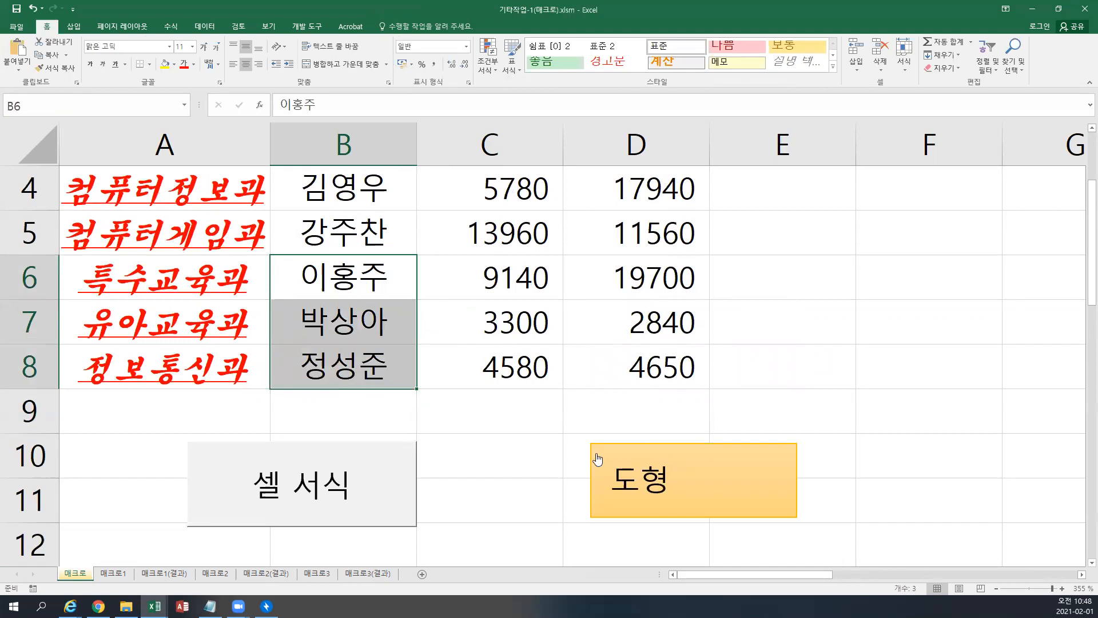
left_click(676, 463)
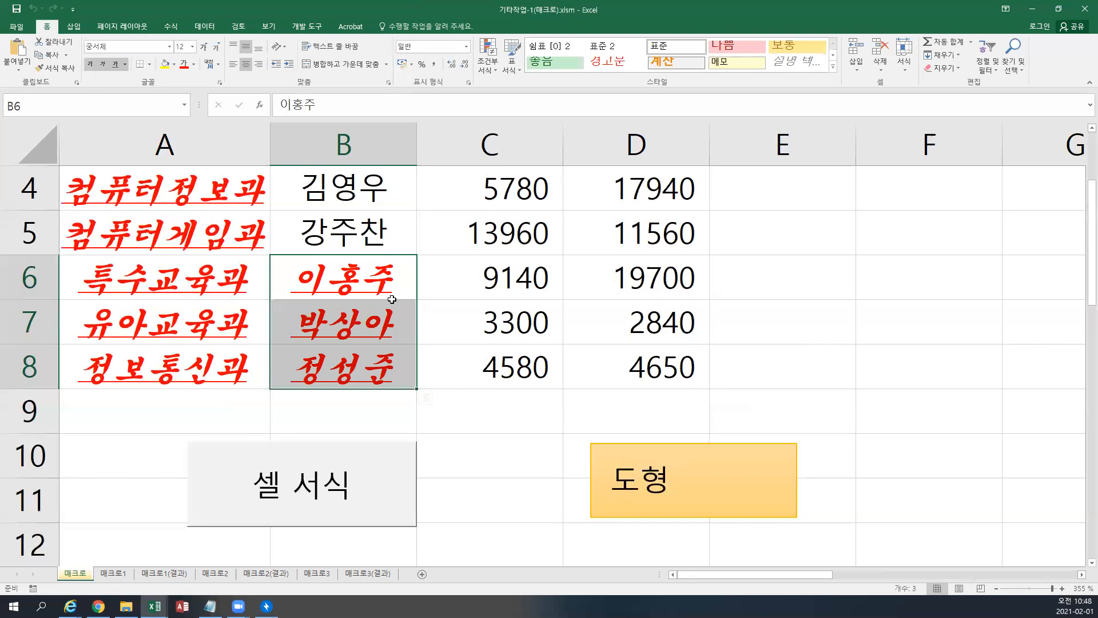
left_click(255, 394)
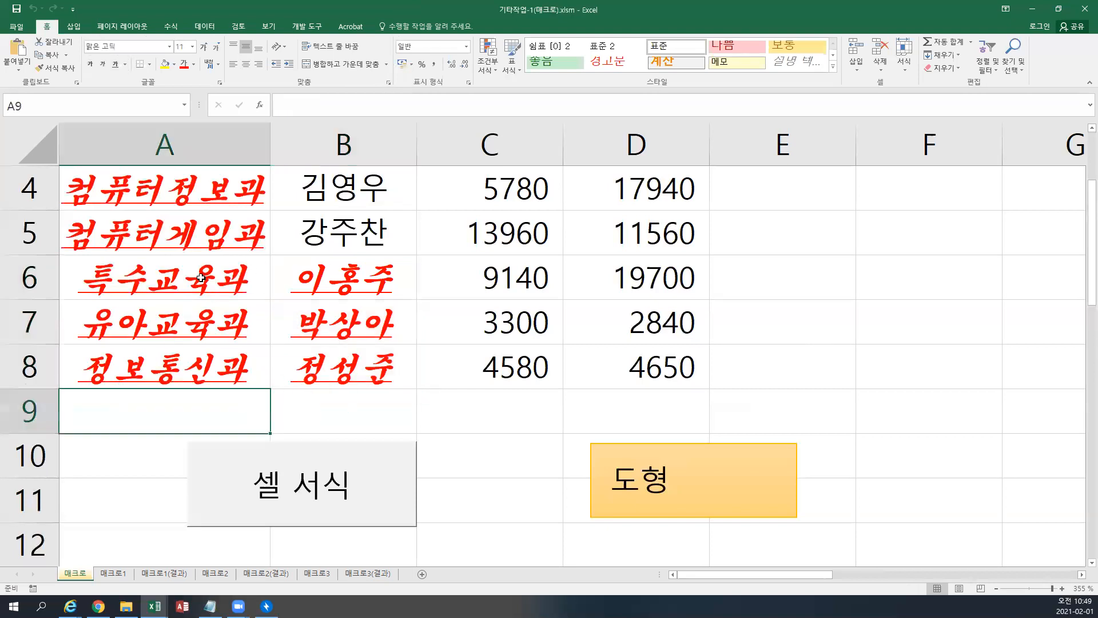
left_click(16, 10)
- Move the macro notes text box closer to the data table so it starts in column F near row 1
scroll(222, 295, "down", 5)
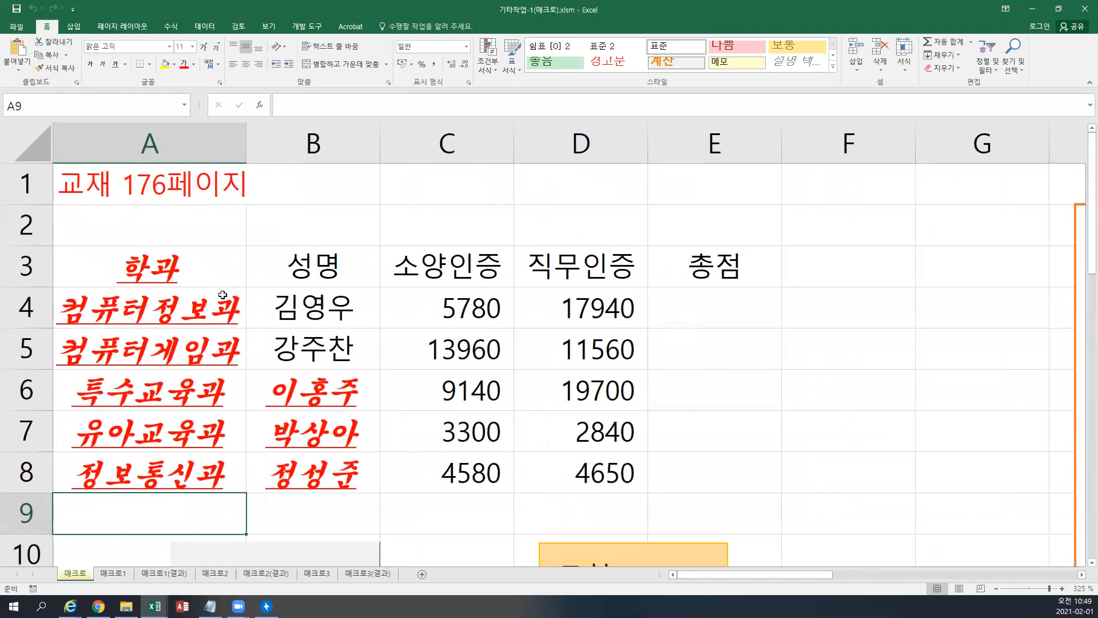
scroll(222, 295, "down", 5)
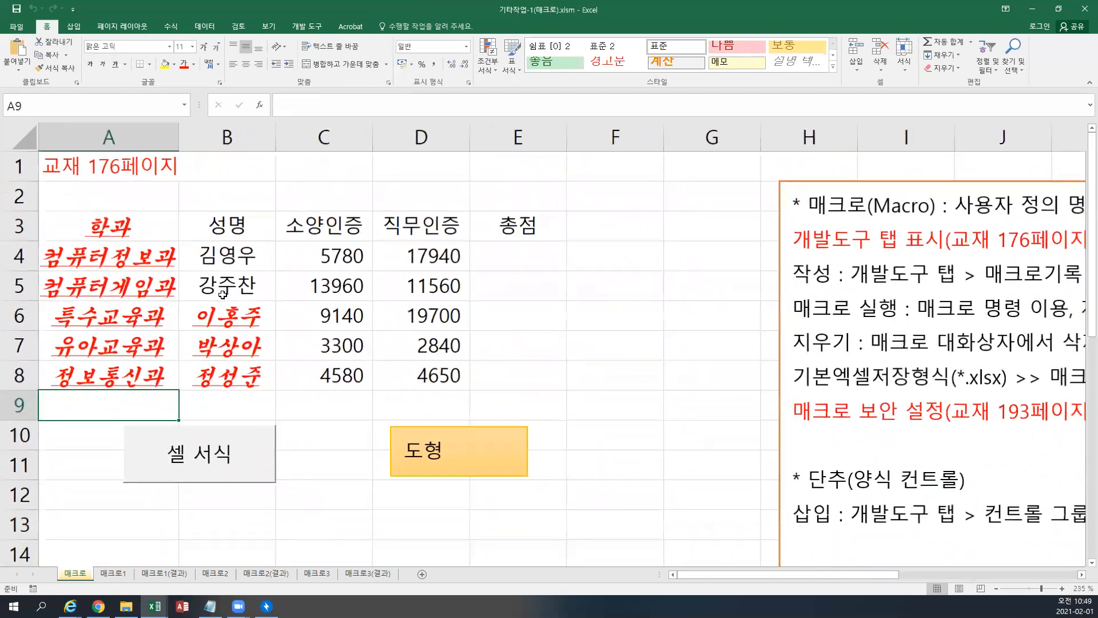
scroll(222, 295, "down", 2)
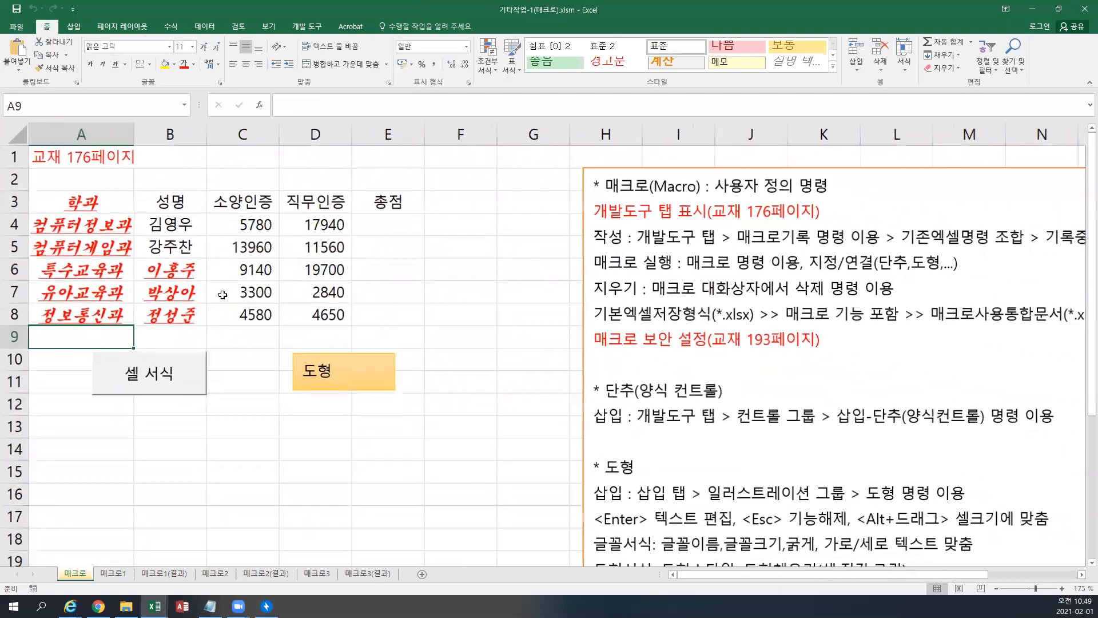
left_click(442, 301)
left_click(608, 167)
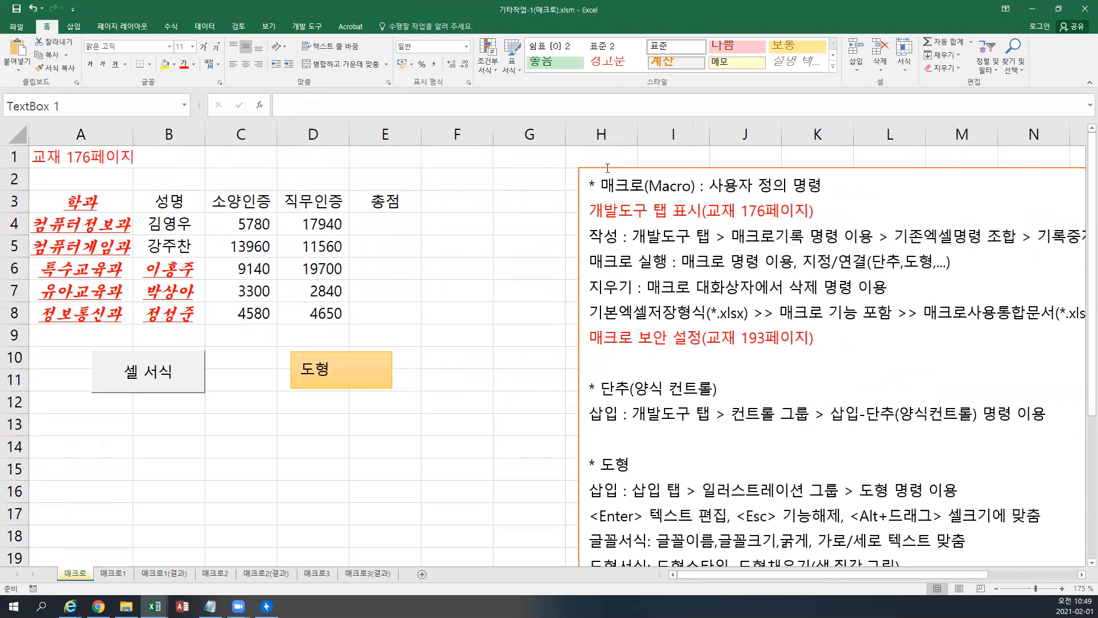
left_click_drag(578, 164, 463, 155)
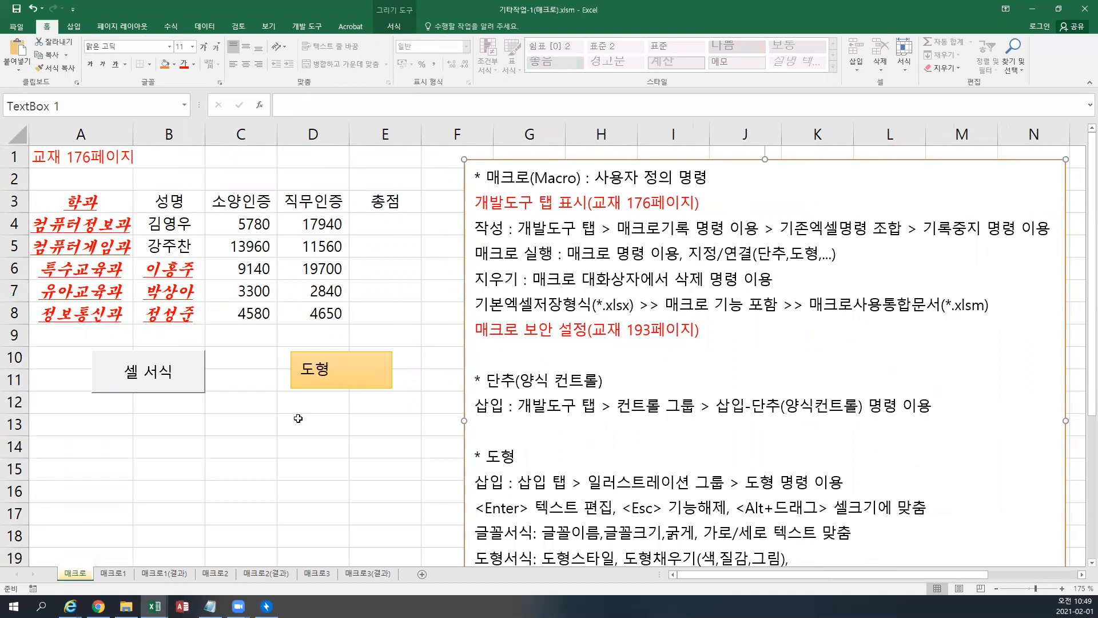
- Delete the 서식결과 macro and confirm its removal
scroll(286, 427, "down", 2)
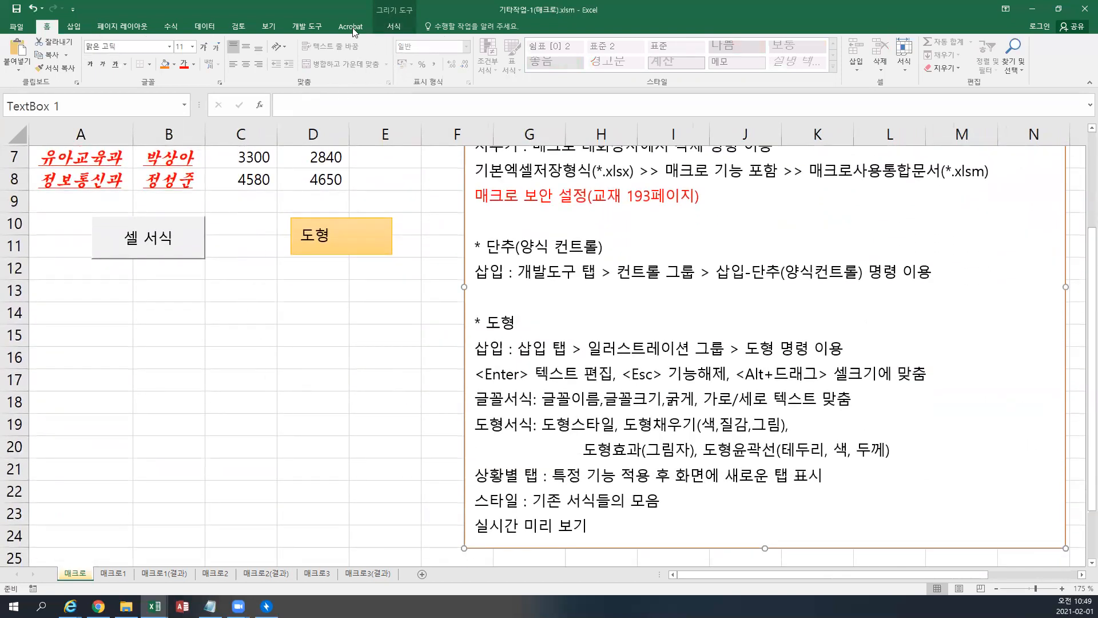
left_click(308, 26)
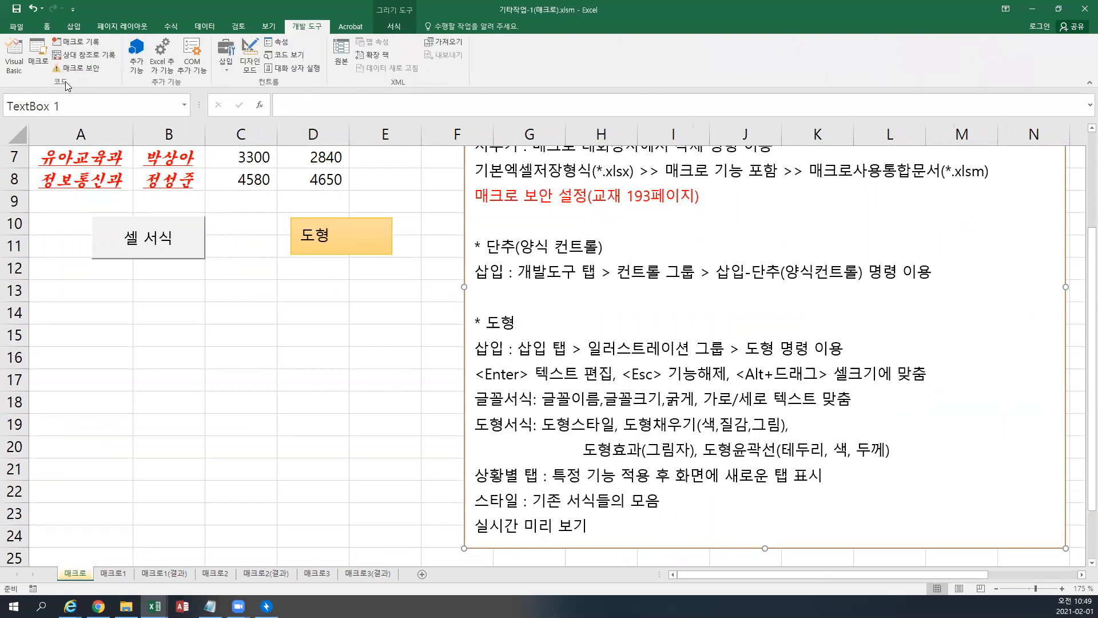
left_click(38, 65)
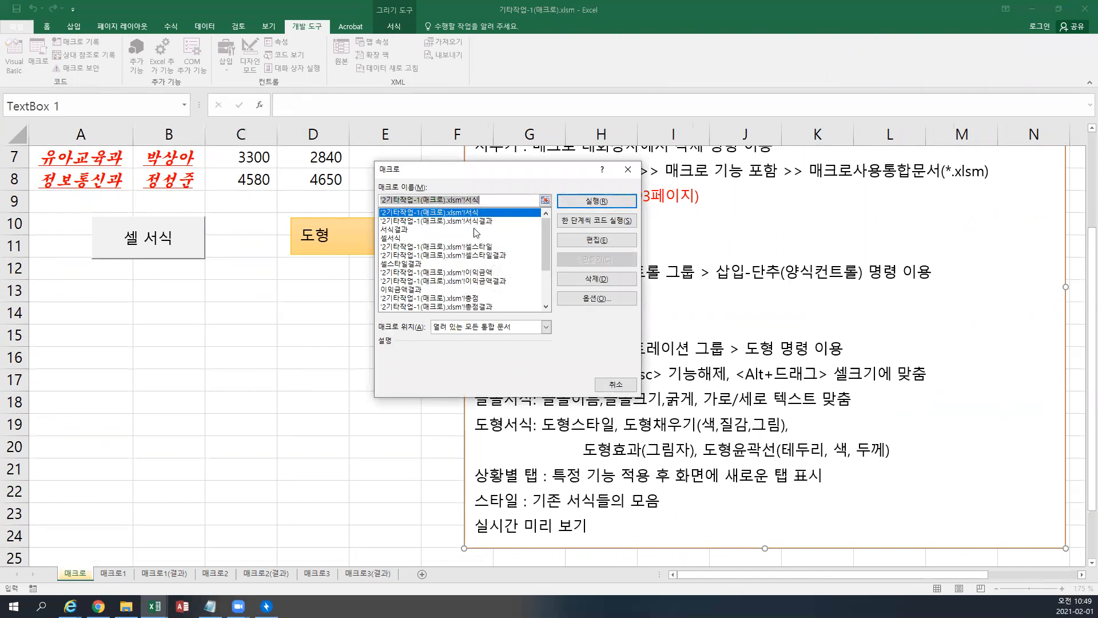
left_click(402, 230)
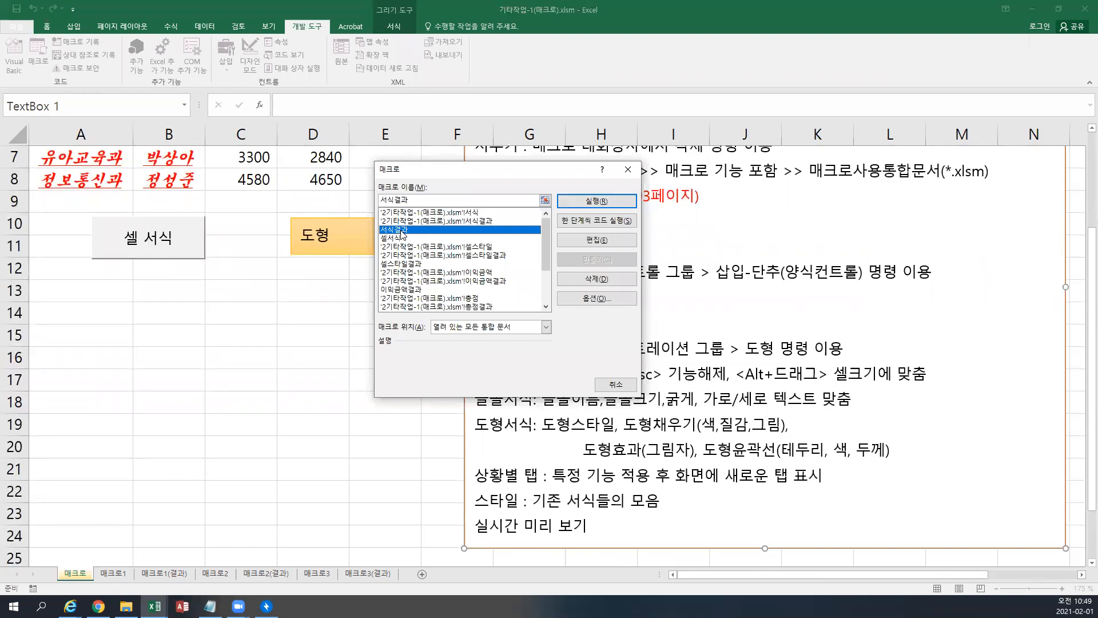
left_click(616, 280)
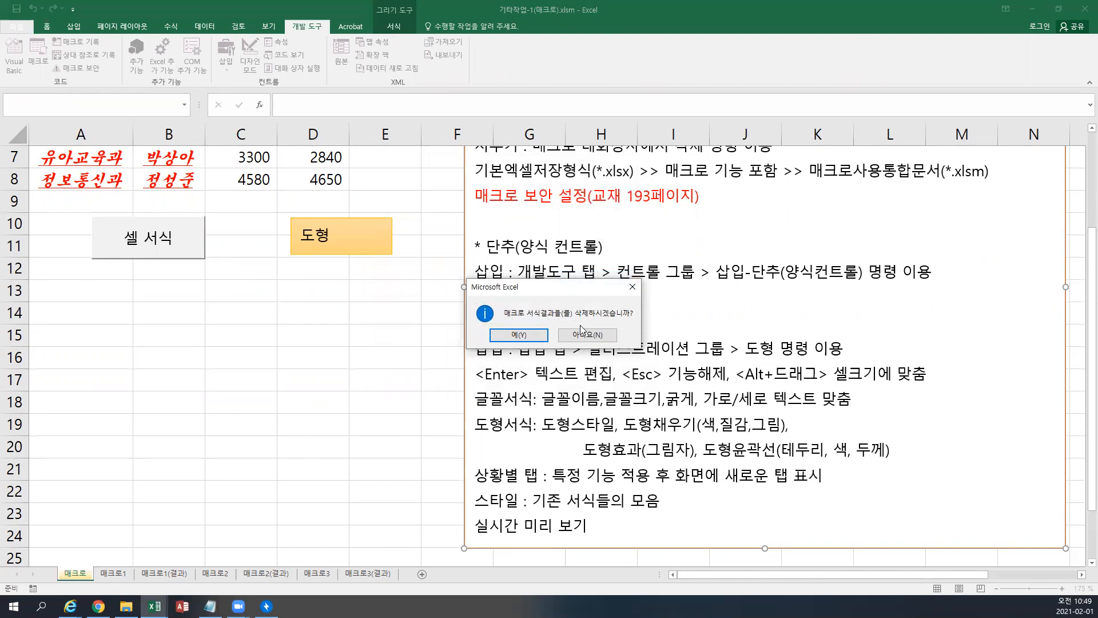
left_click(531, 334)
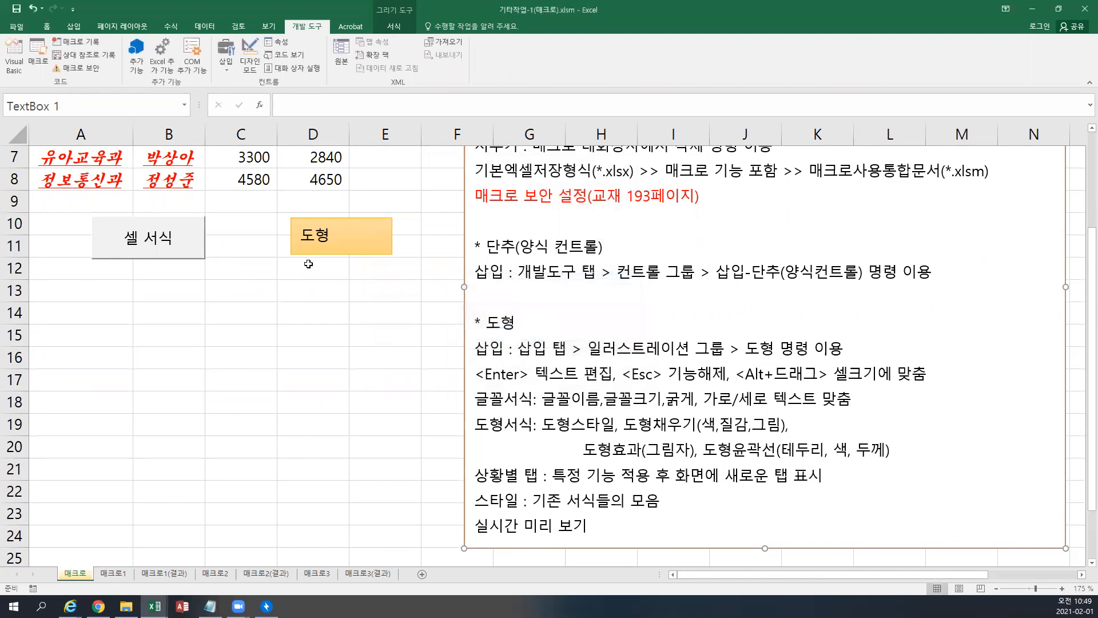
- Review the list of available macros, close it and select cell B18
left_click(34, 62)
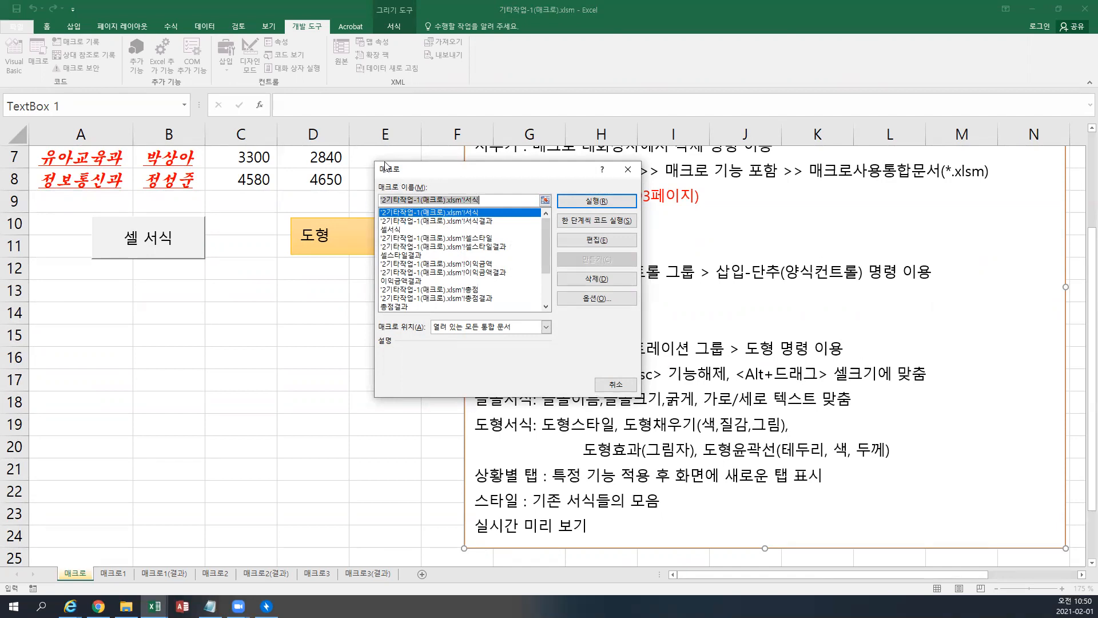
left_click(626, 170)
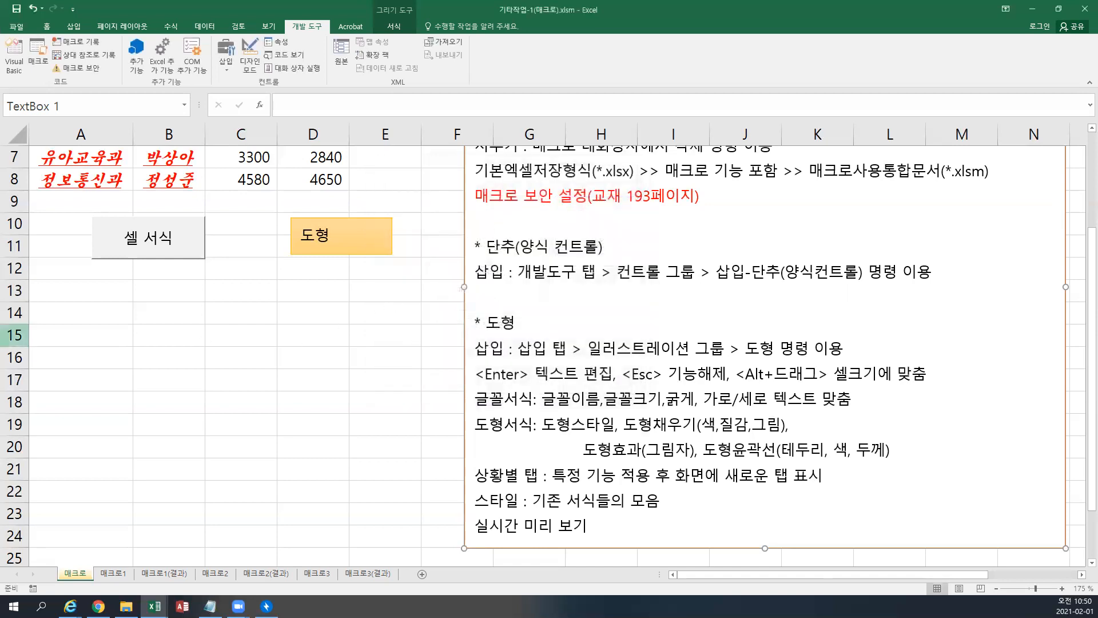
left_click(164, 395)
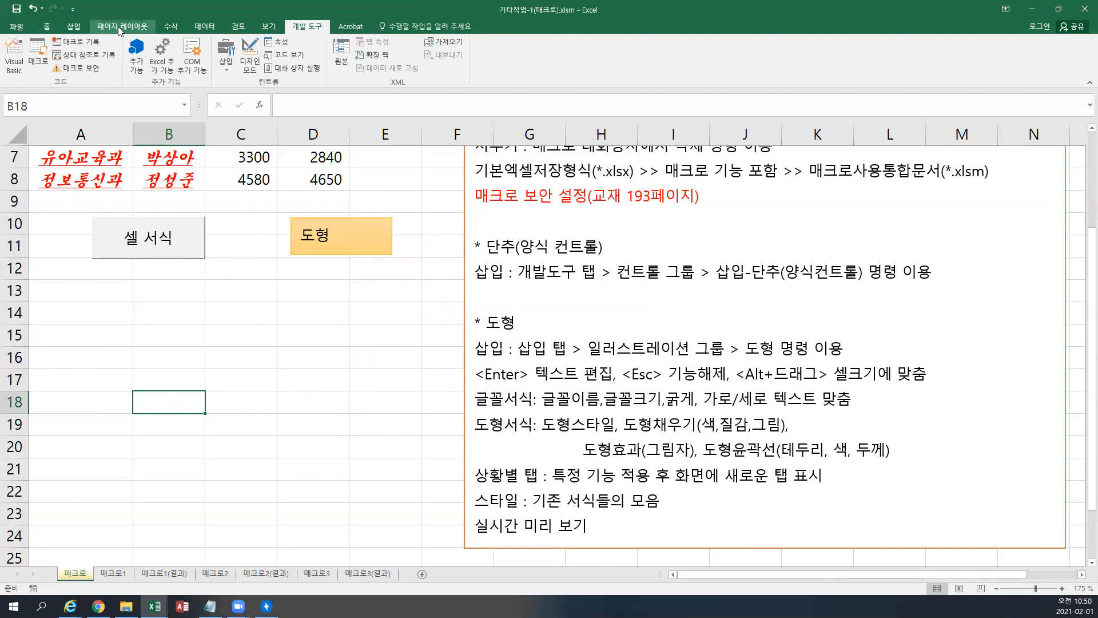
- Draw a rounded rectangle shape about 5.56 cm wide and 2.22 cm high over cells B13:D16
left_click(80, 26)
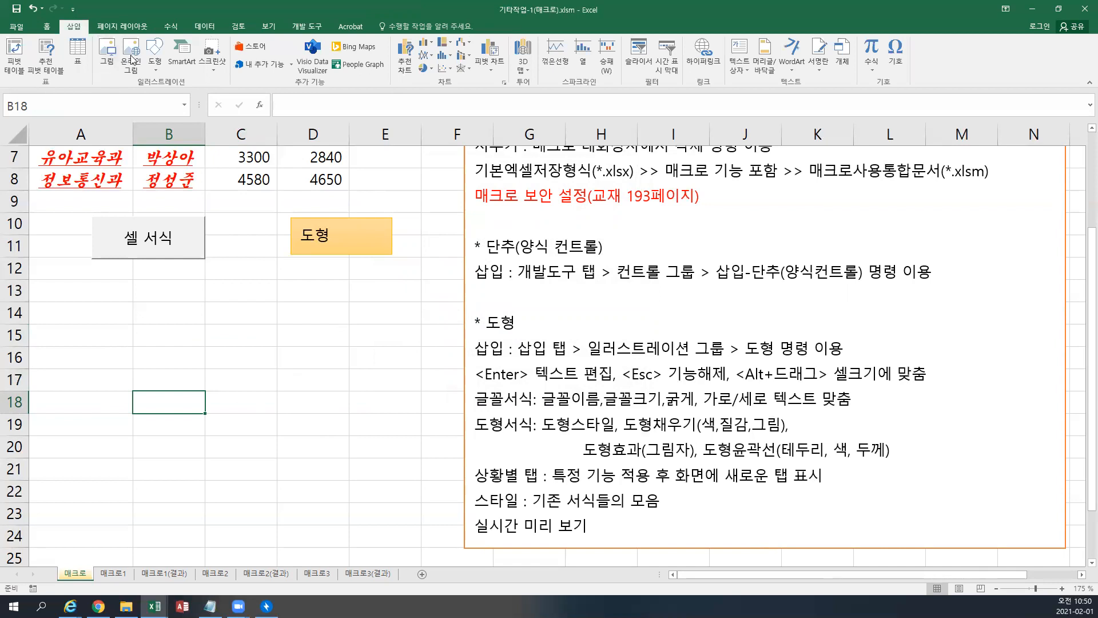
left_click(155, 64)
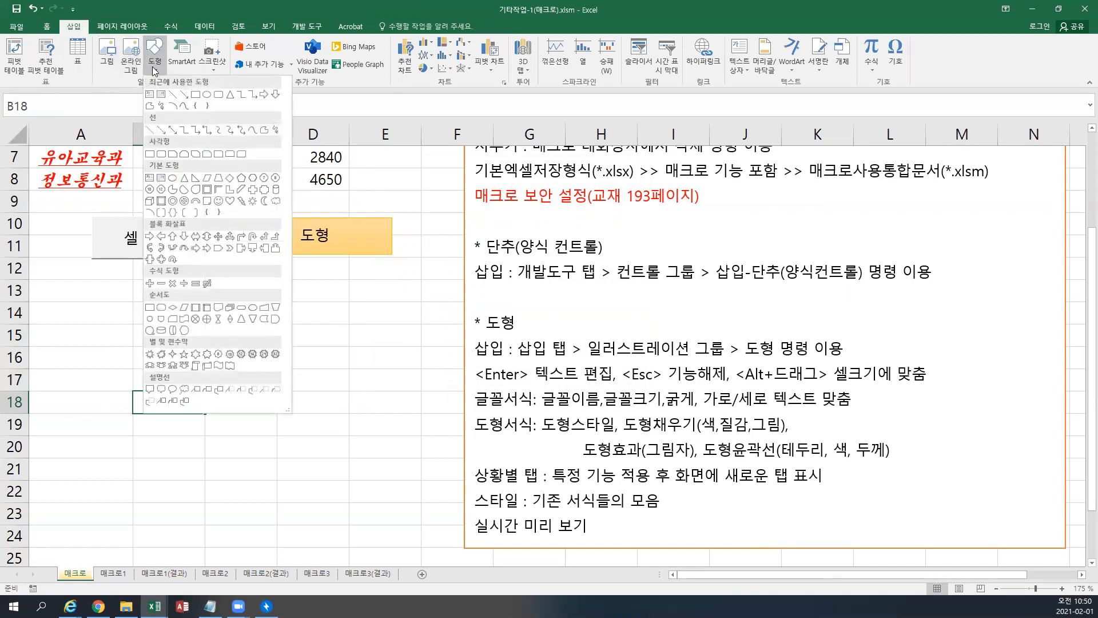
left_click(162, 155)
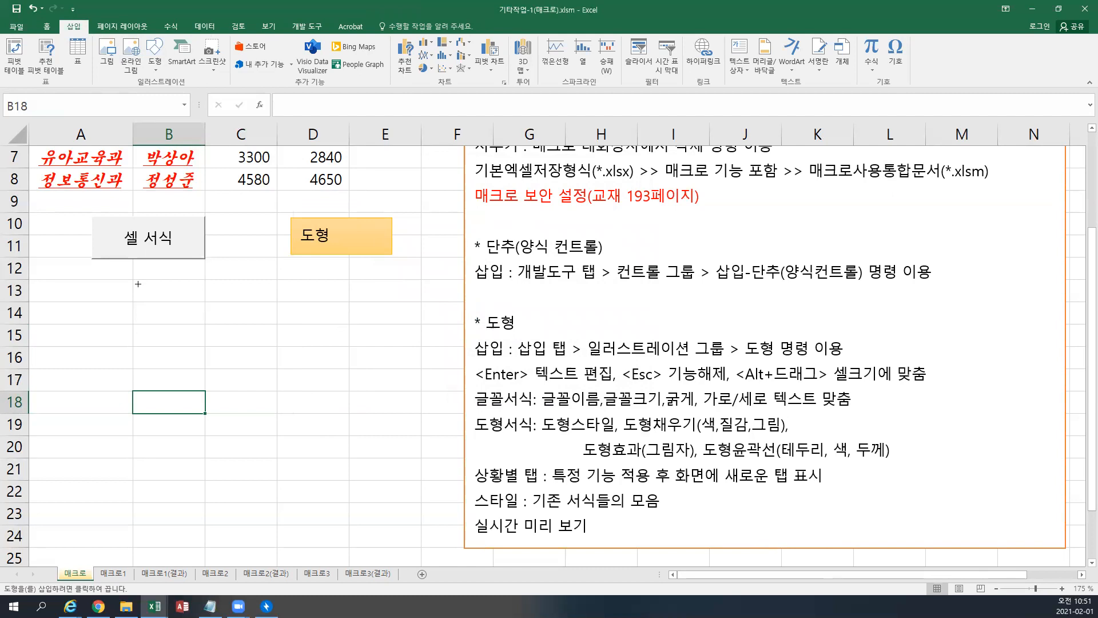
mouse_move(138, 284)
left_mouse_down()
mouse_move(161, 314)
mouse_move(206, 326)
mouse_move(212, 344)
mouse_move(328, 367)
mouse_move(339, 386)
mouse_move(398, 388)
mouse_move(398, 410)
mouse_move(370, 379)
mouse_move(341, 373)
left_mouse_up()
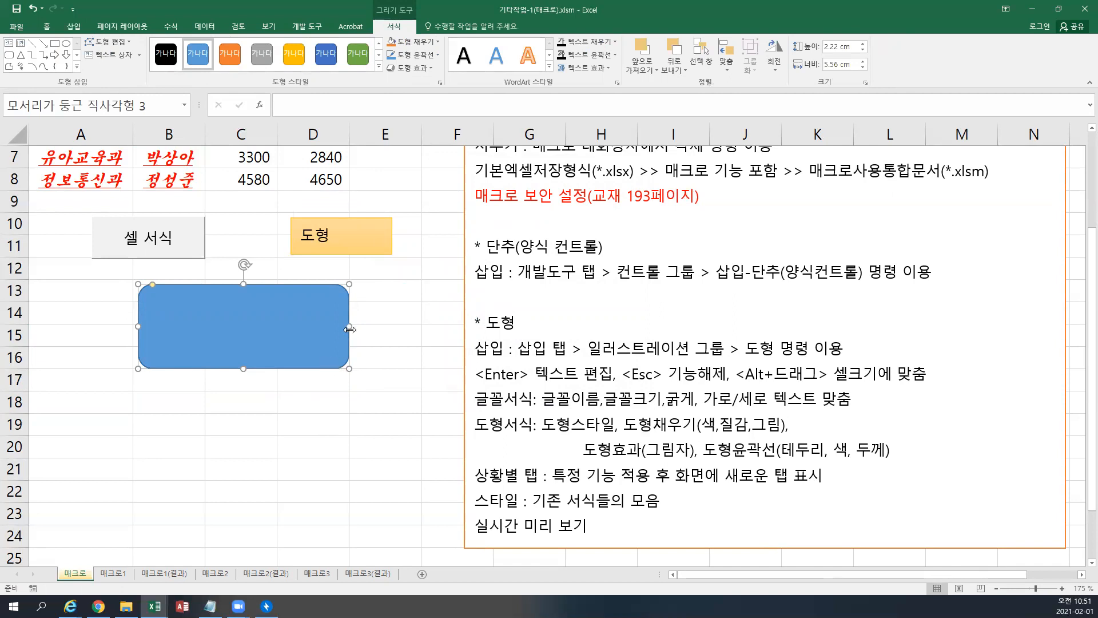
- Try resizing the rounded rectangle by its edges to about 7.47 cm wide and 2.22 cm high
left_click_drag(350, 325, 313, 325)
left_click_drag(225, 368, 226, 339)
left_click_drag(307, 334, 307, 335)
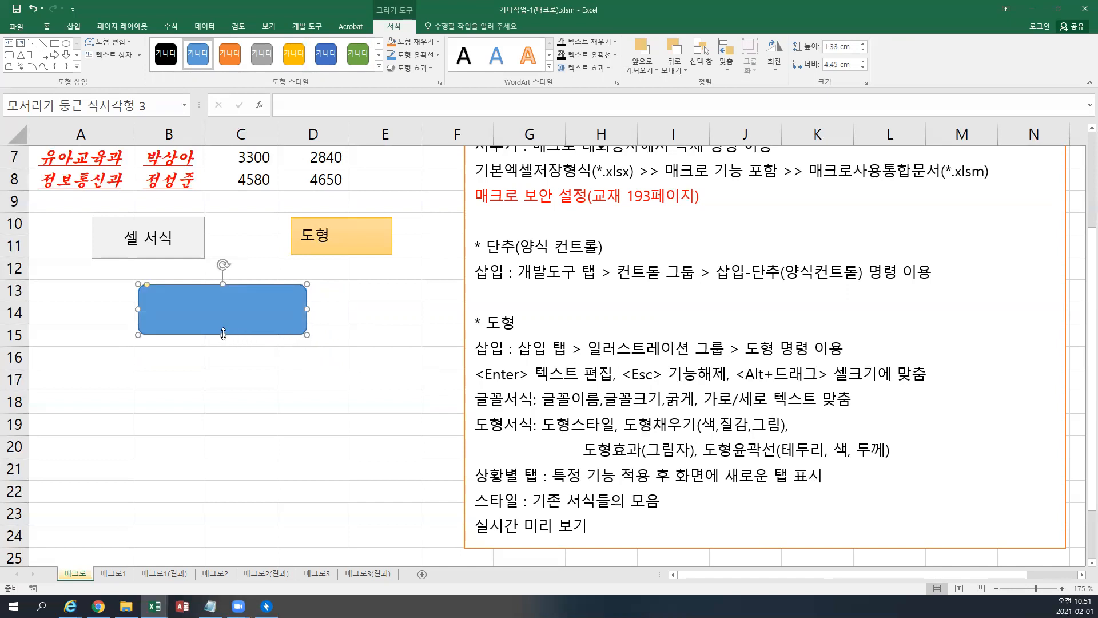
left_click_drag(223, 334, 223, 369)
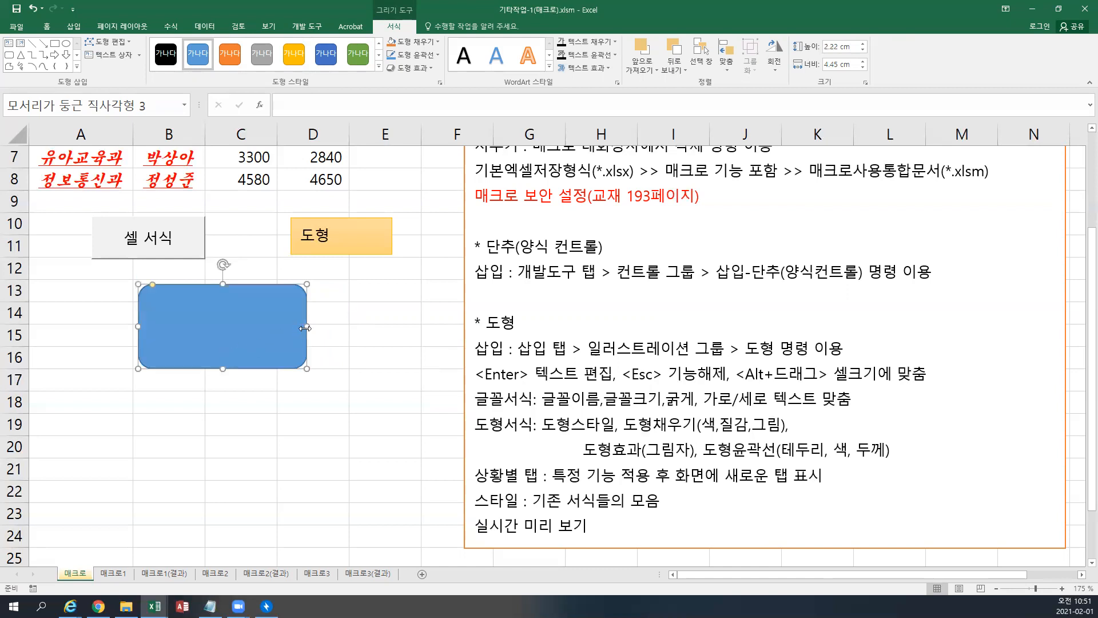
left_click_drag(306, 328, 401, 322)
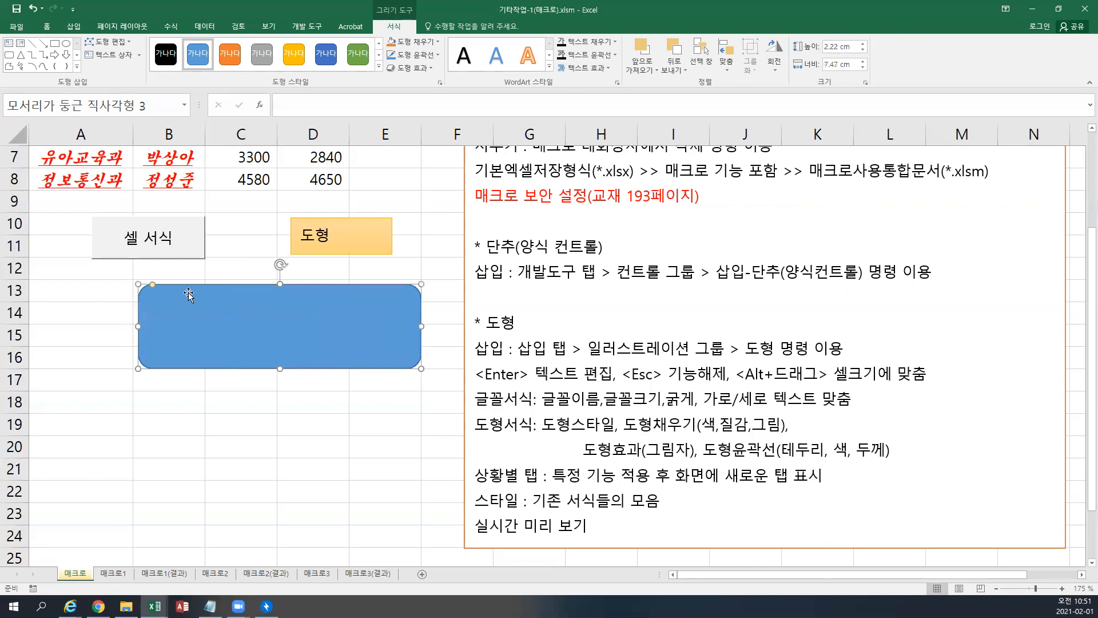
- Snap the rounded rectangle to the cell borders of C14:D15, about 3.81 cm wide and 1.18 cm high
left_click_drag(279, 284, 279, 279)
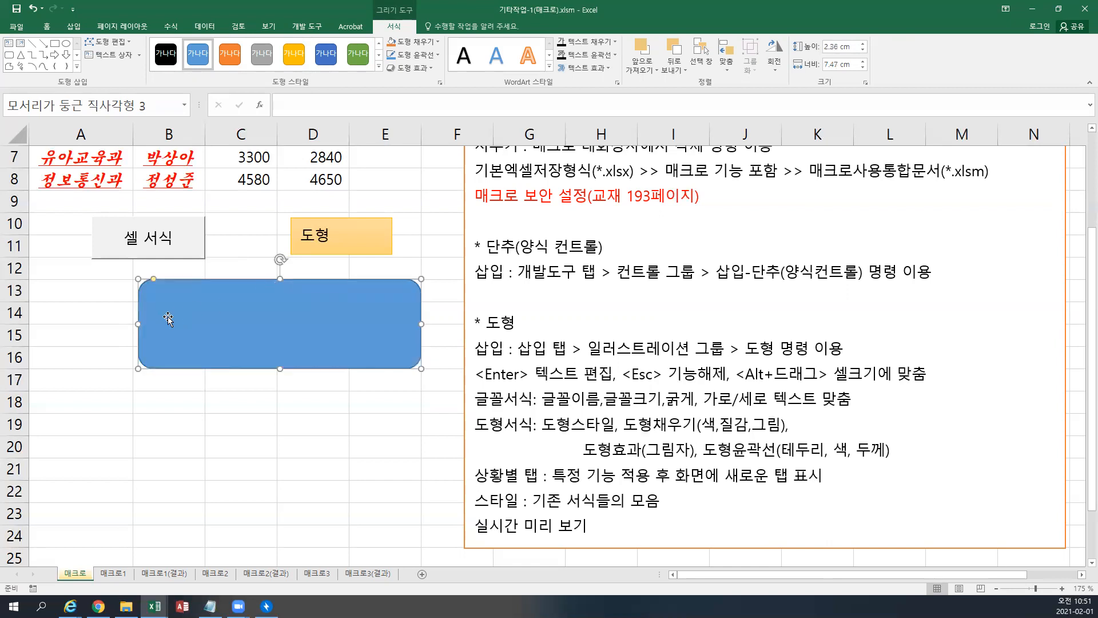
left_click_drag(138, 324, 132, 324)
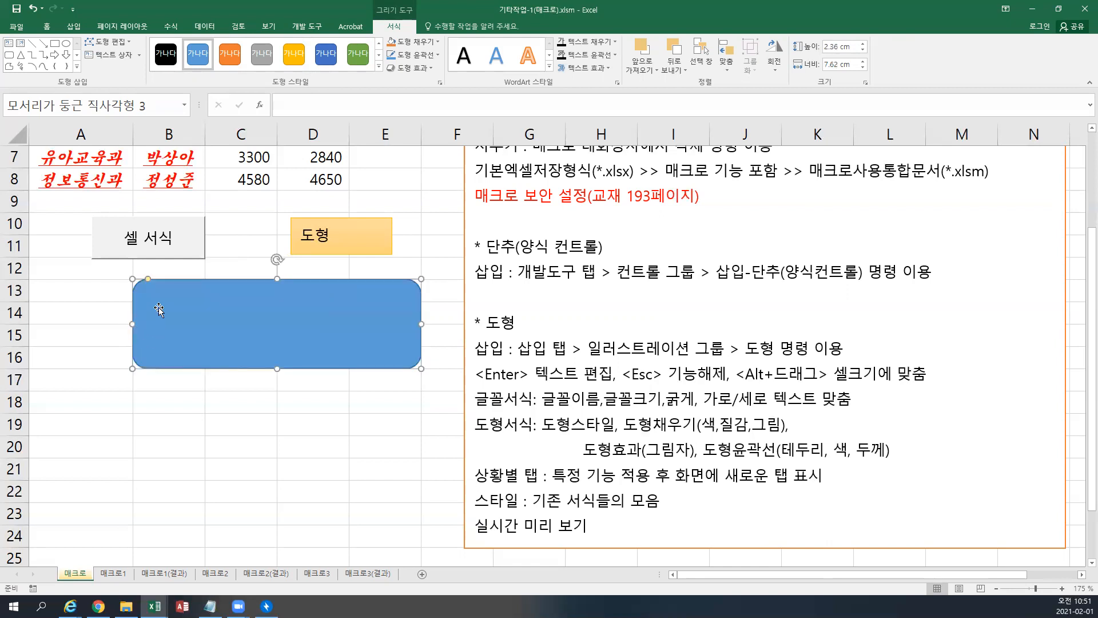
left_click_drag(132, 279, 204, 297)
left_click_drag(421, 369, 350, 347)
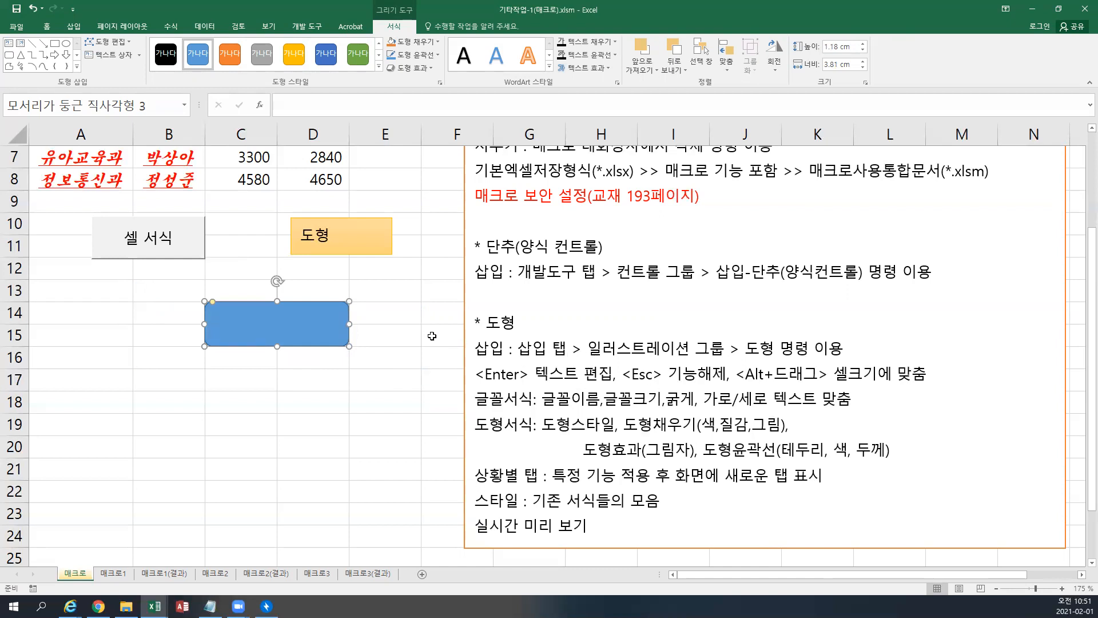
right_click(294, 315)
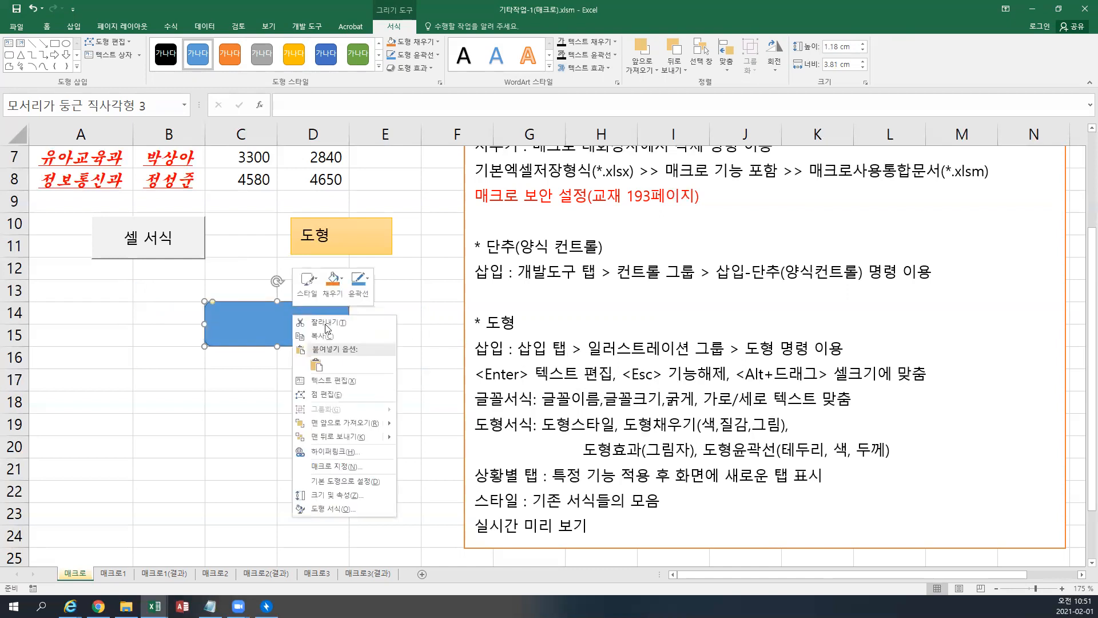
key("Escape")
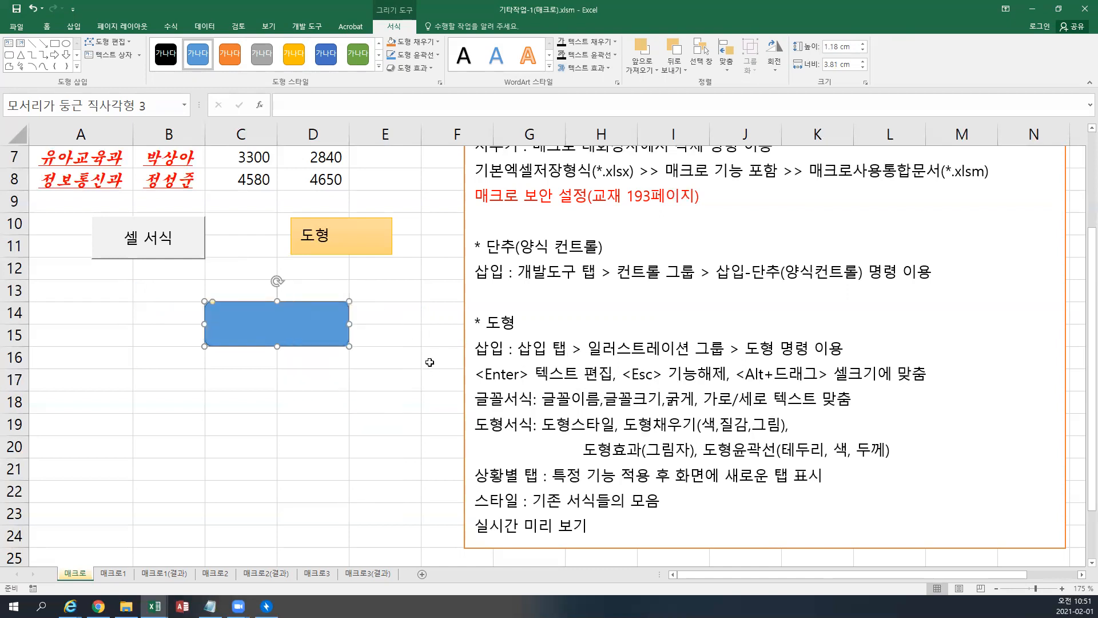
left_click(381, 287)
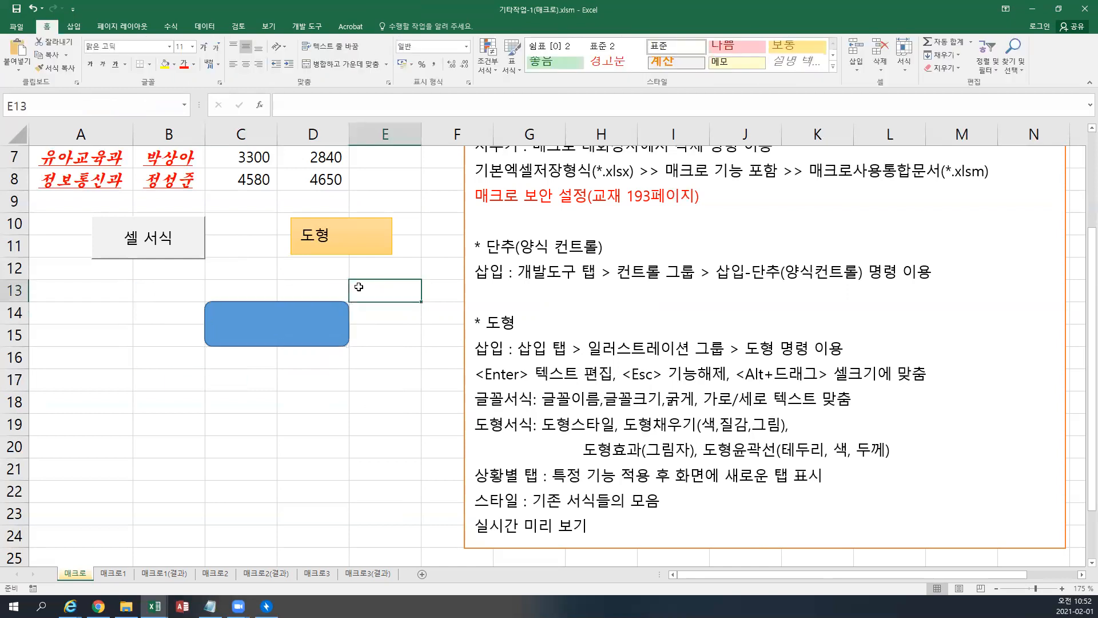
- Enter the text 셀 서식 in the blue rounded rectangle and deselect the shape
left_click(308, 320)
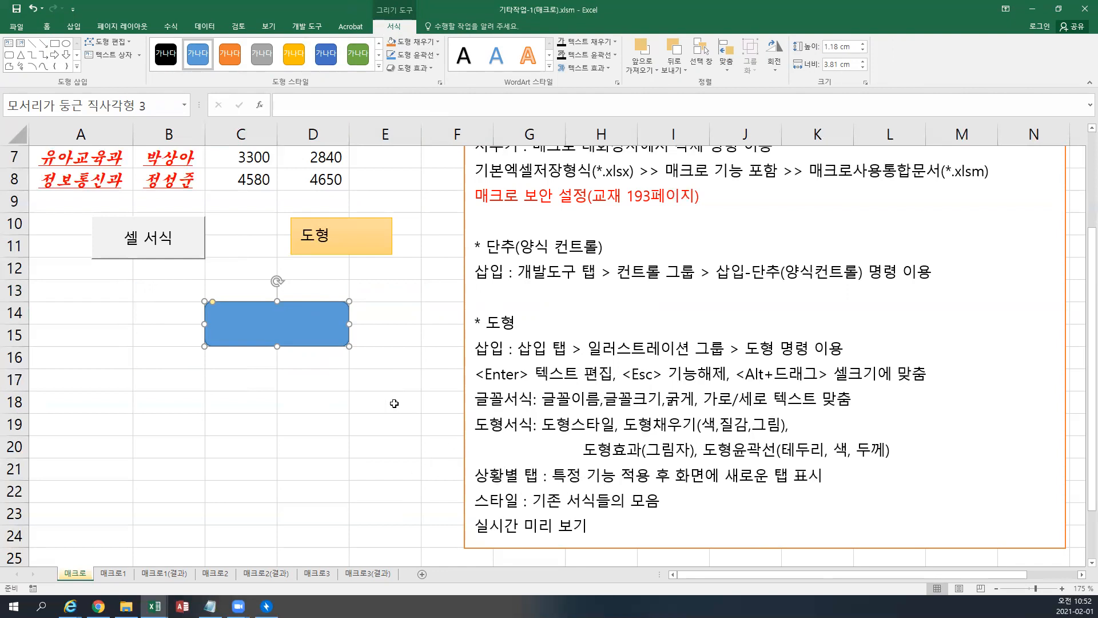
left_click(383, 318)
left_click(334, 314)
left_click(389, 314)
left_click(322, 309)
type("셀 서식")
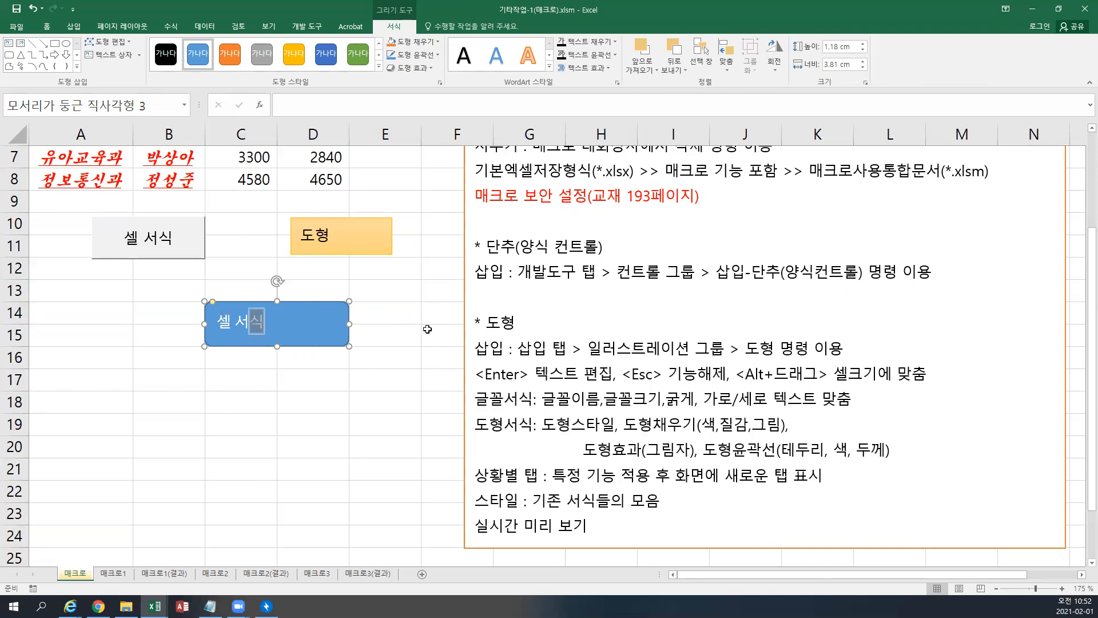
key("Escape")
left_click(428, 329)
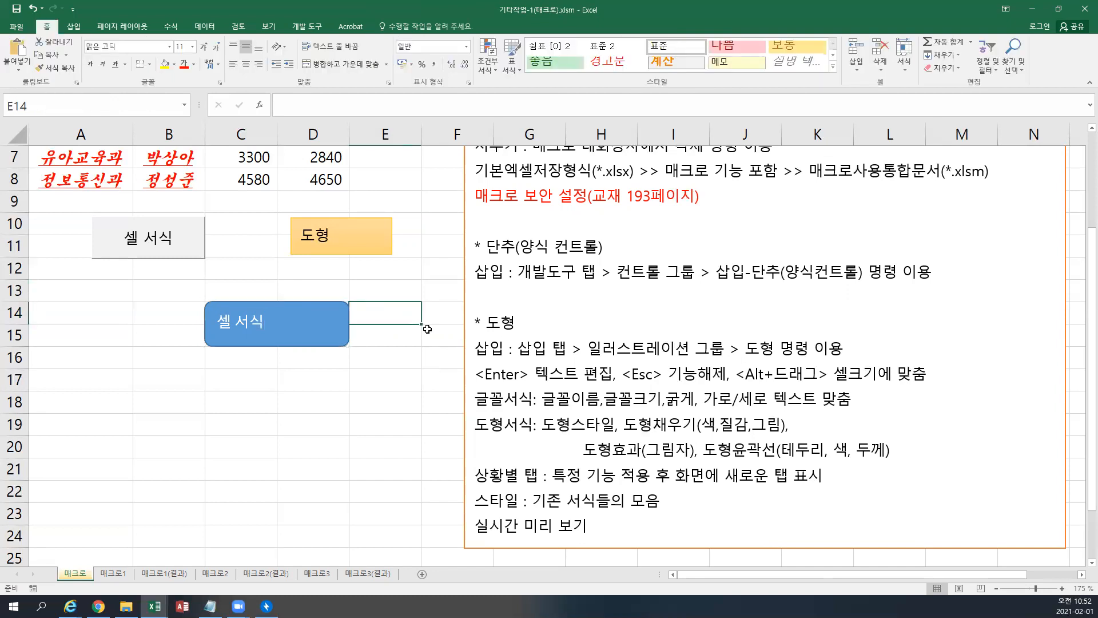
left_click(315, 321)
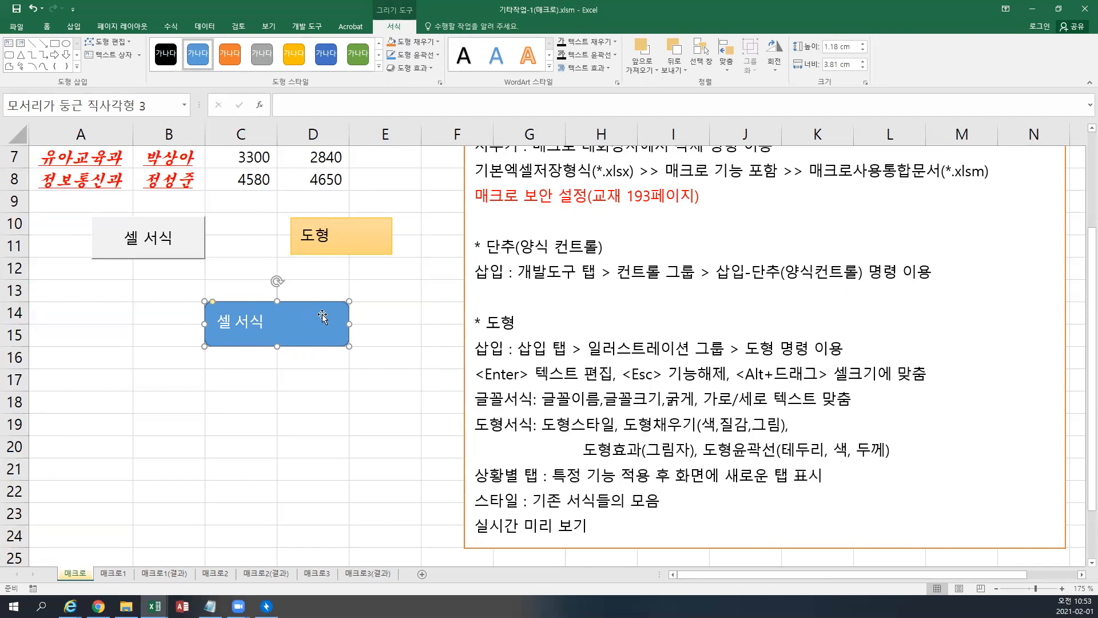
left_click(370, 317)
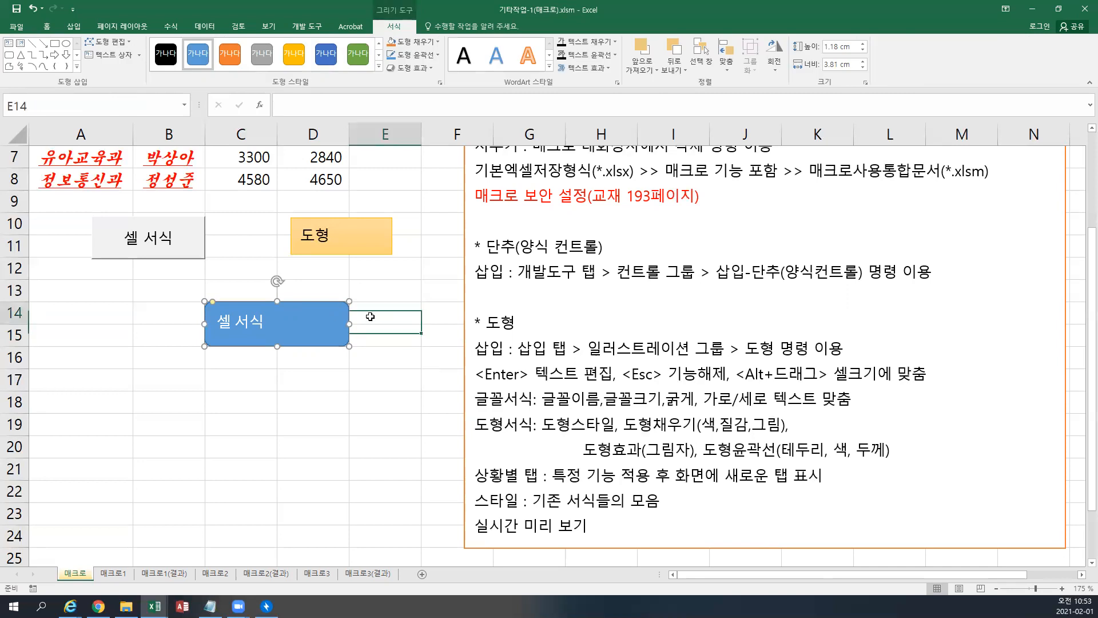
- Move the blue rounded rectangle slightly off the C14:D15 cell borders, then enter and leave its text editing without changes
left_click(318, 314)
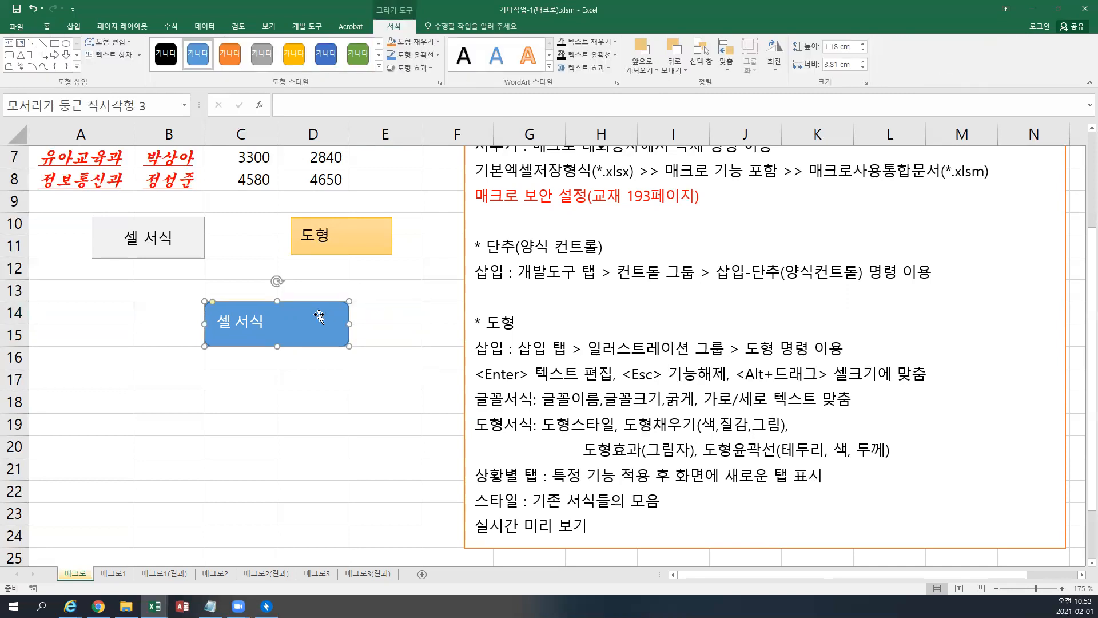
left_click_drag(318, 315, 292, 335)
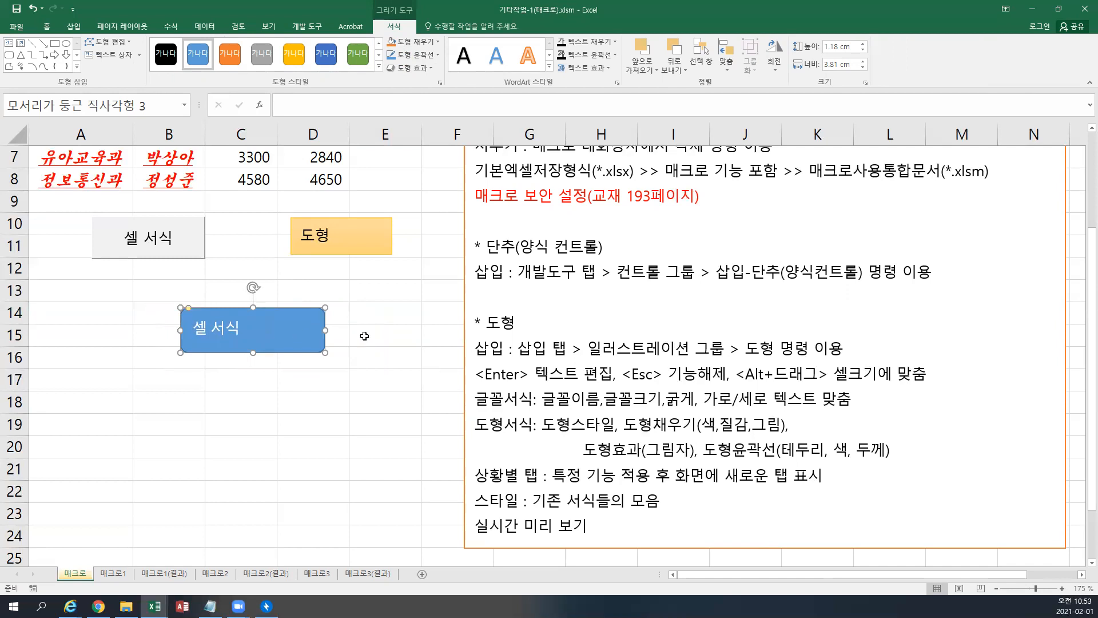
key("Return")
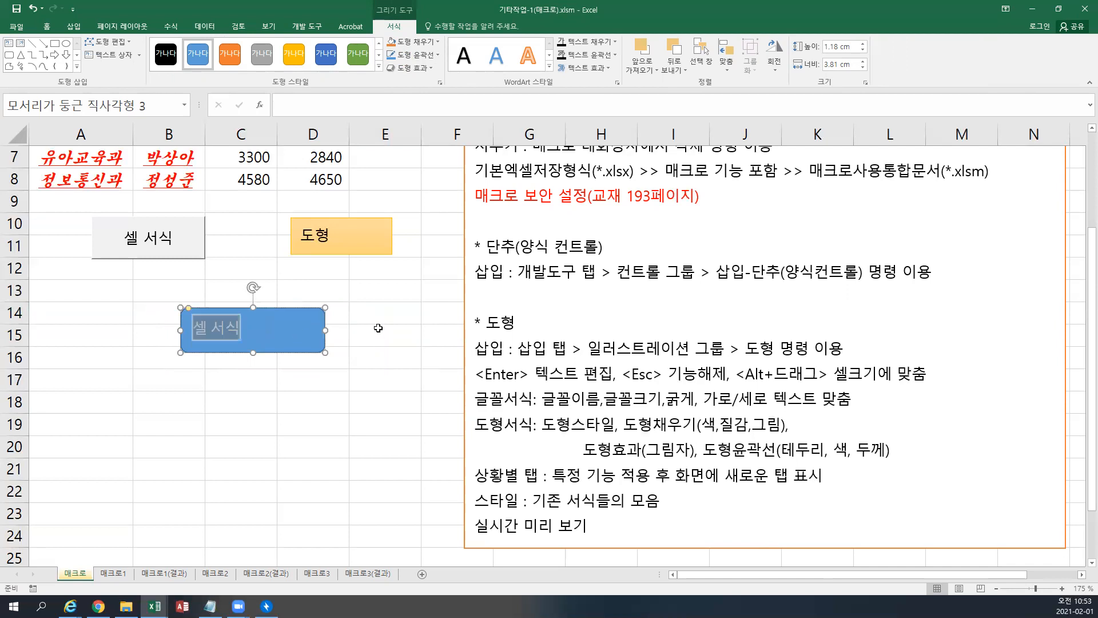
key("Escape")
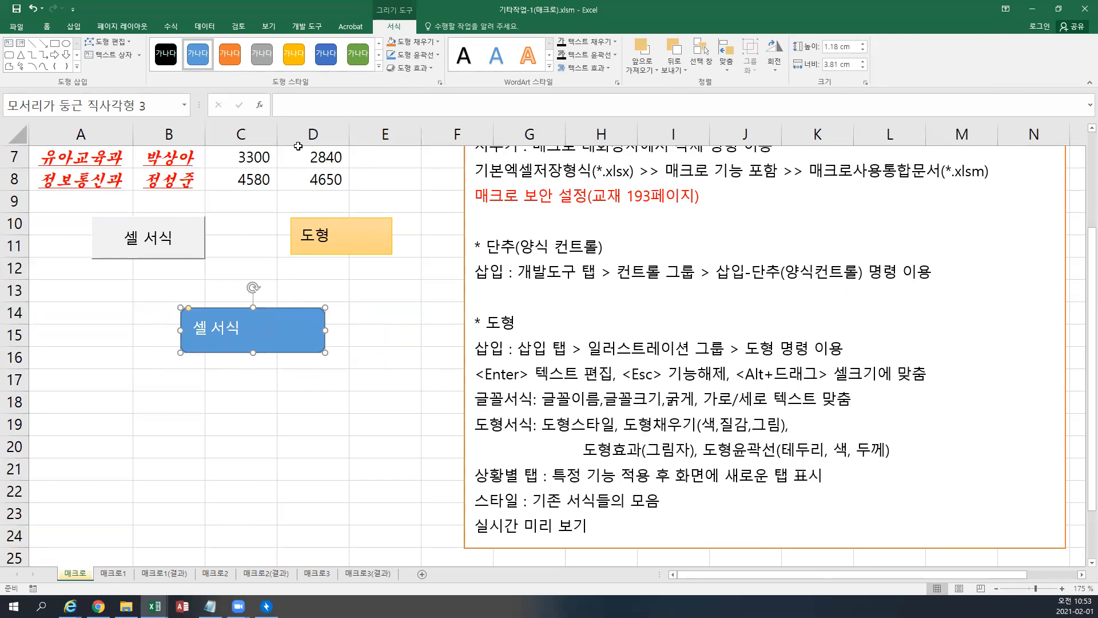
- Set the blue rounded rectangle's text to the font Adobe 고딕 Std B at size 14
left_click(45, 27)
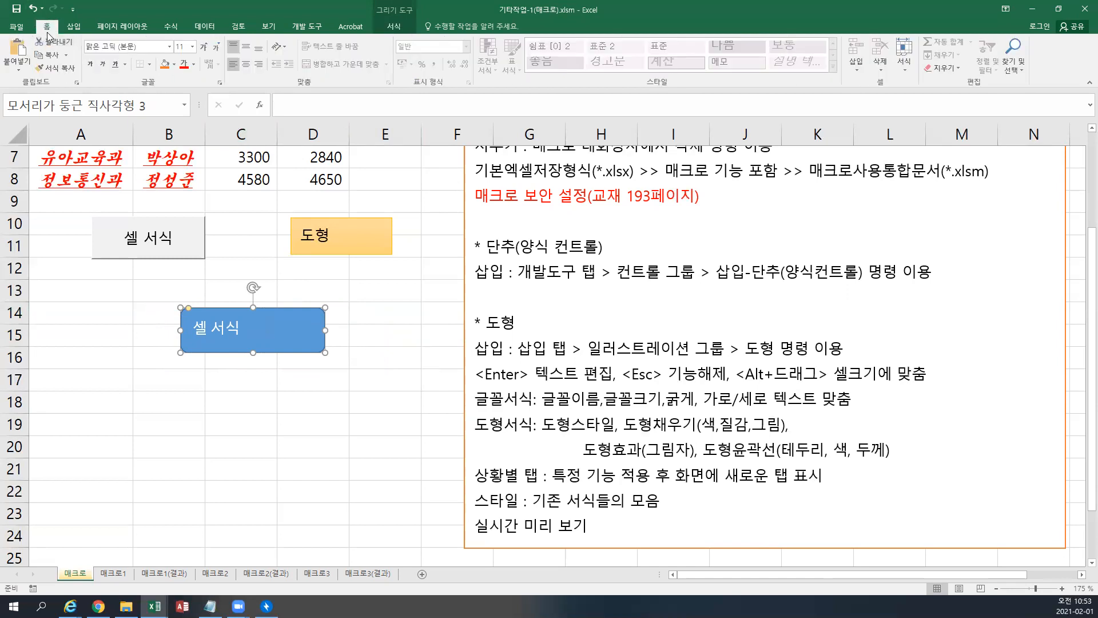
left_click(170, 47)
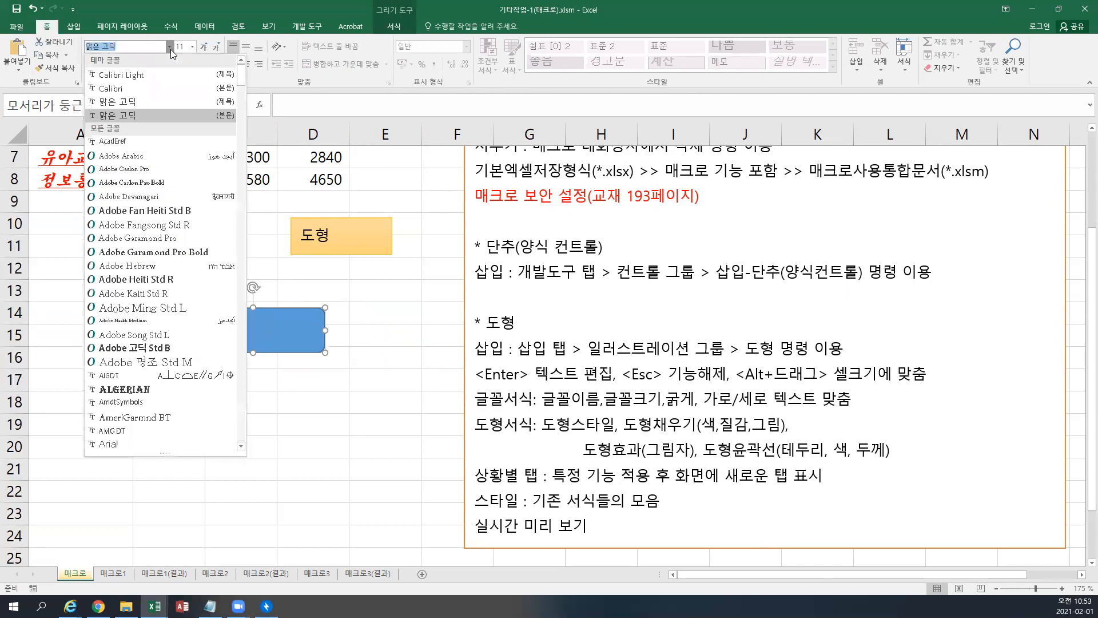
scroll(136, 259, "down", 5)
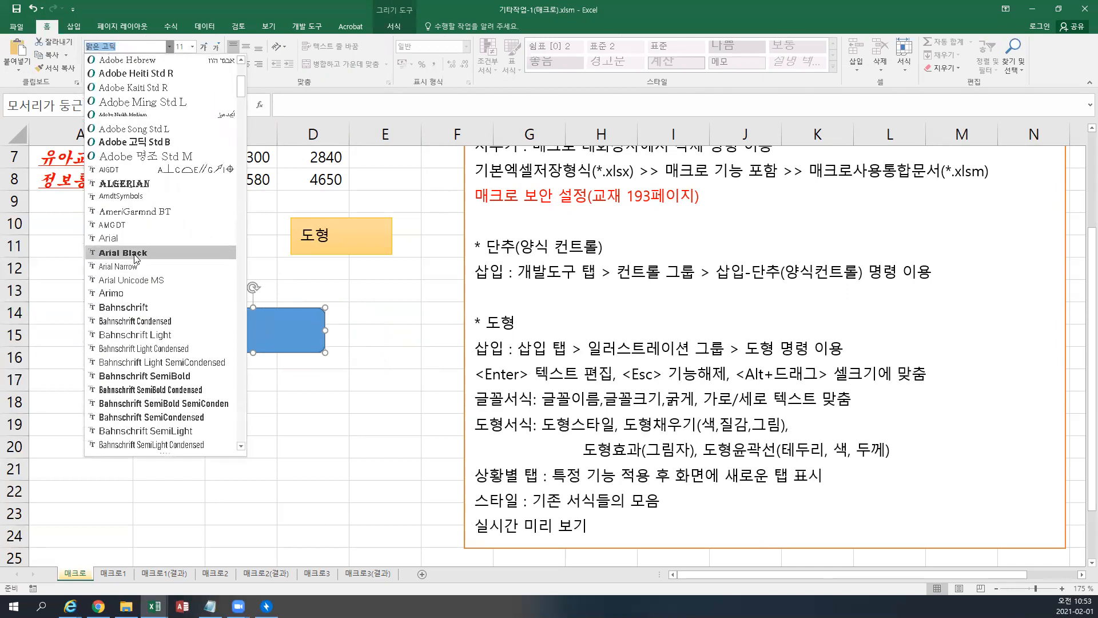
scroll(137, 259, "up", 2)
left_click(149, 229)
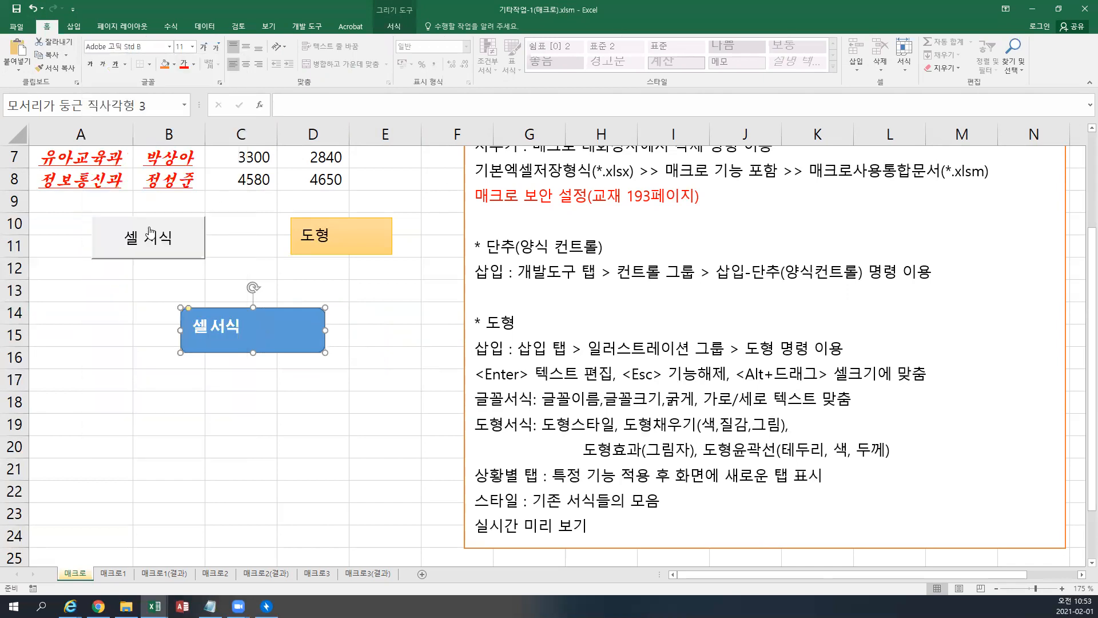
left_click(193, 47)
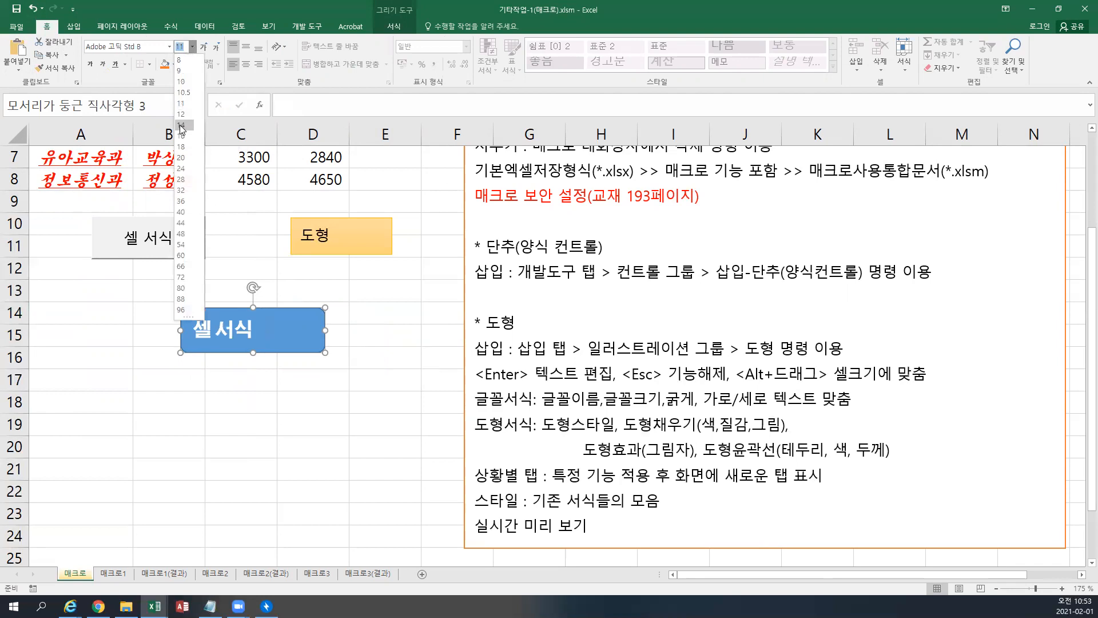
left_click(182, 125)
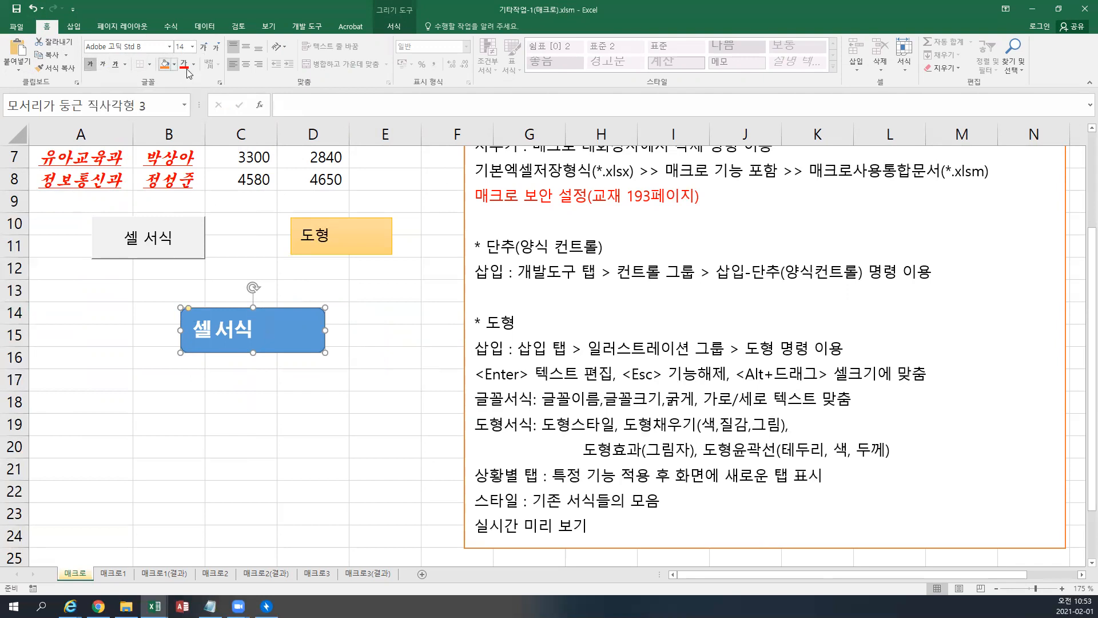
- Try center, right and left horizontal alignment on the rounded rectangle's text
left_click(251, 66)
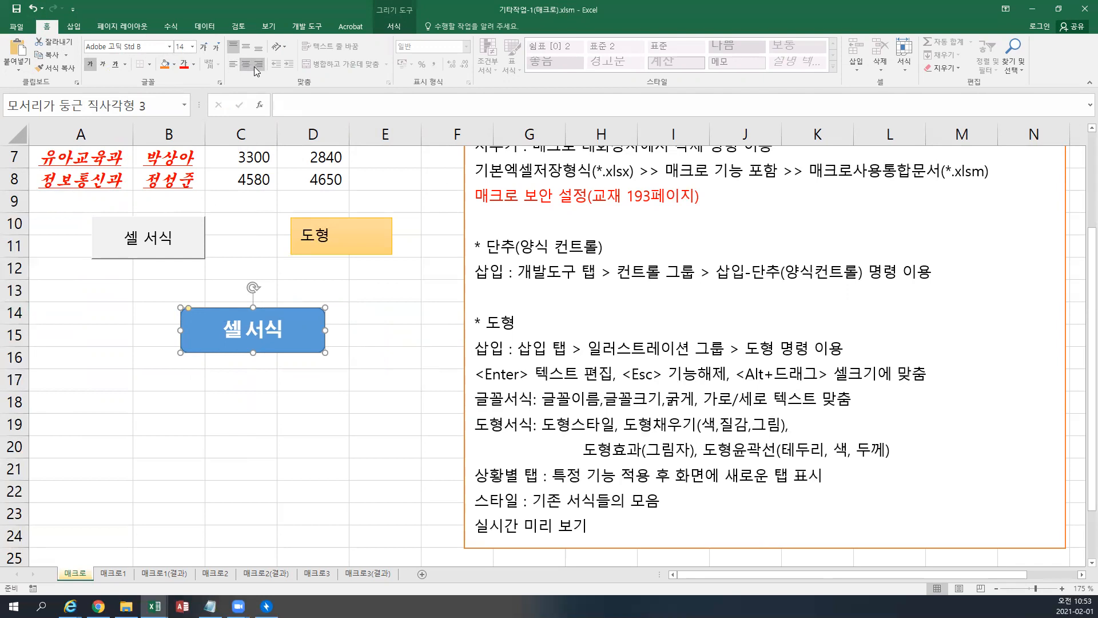
left_click(259, 64)
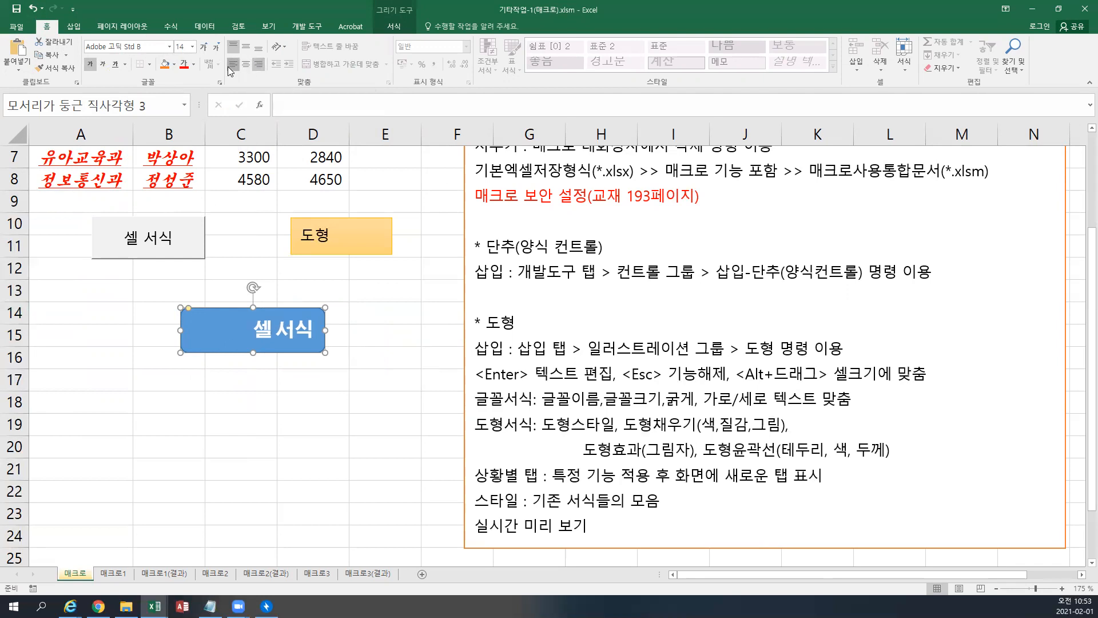
left_click(233, 64)
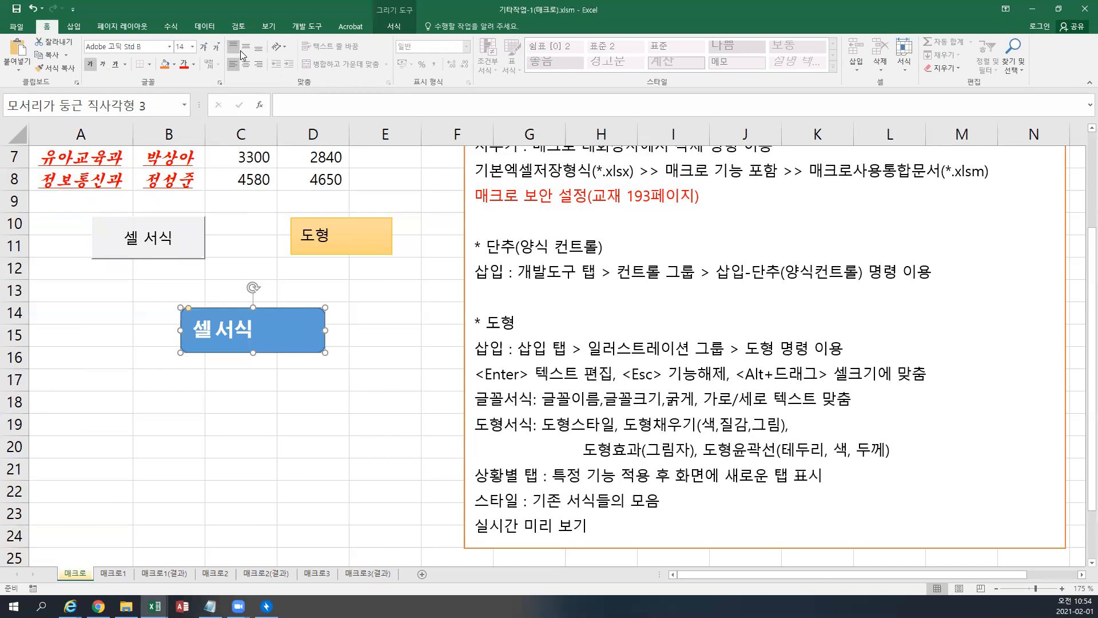
- Center the rounded rectangle's text horizontally and vertically and stretch the shape downward to about 2 cm high
left_click(247, 67)
left_click(247, 51)
left_click_drag(253, 353, 253, 384)
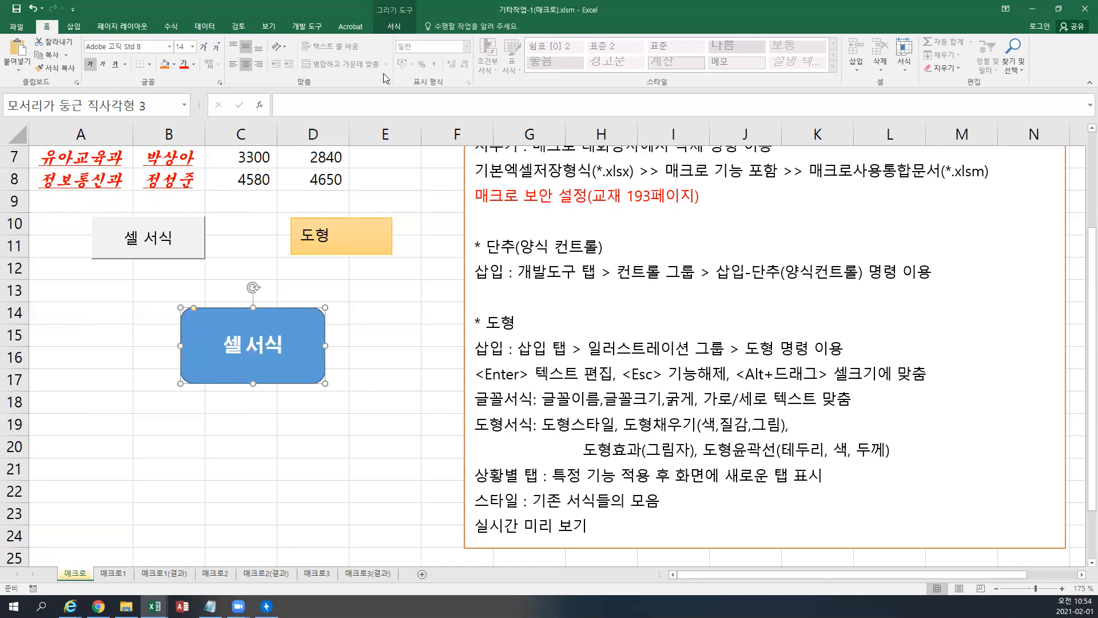
- Apply the light gold theme shape style to the rounded rectangle and place it over cells C13:D16
left_click(403, 22)
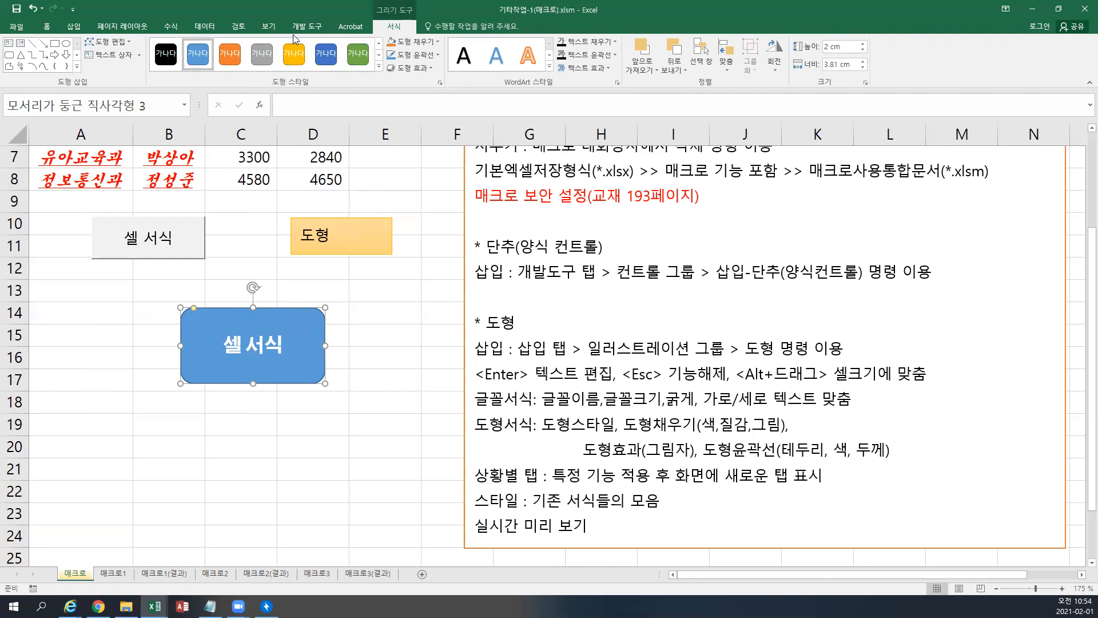
left_click(379, 68)
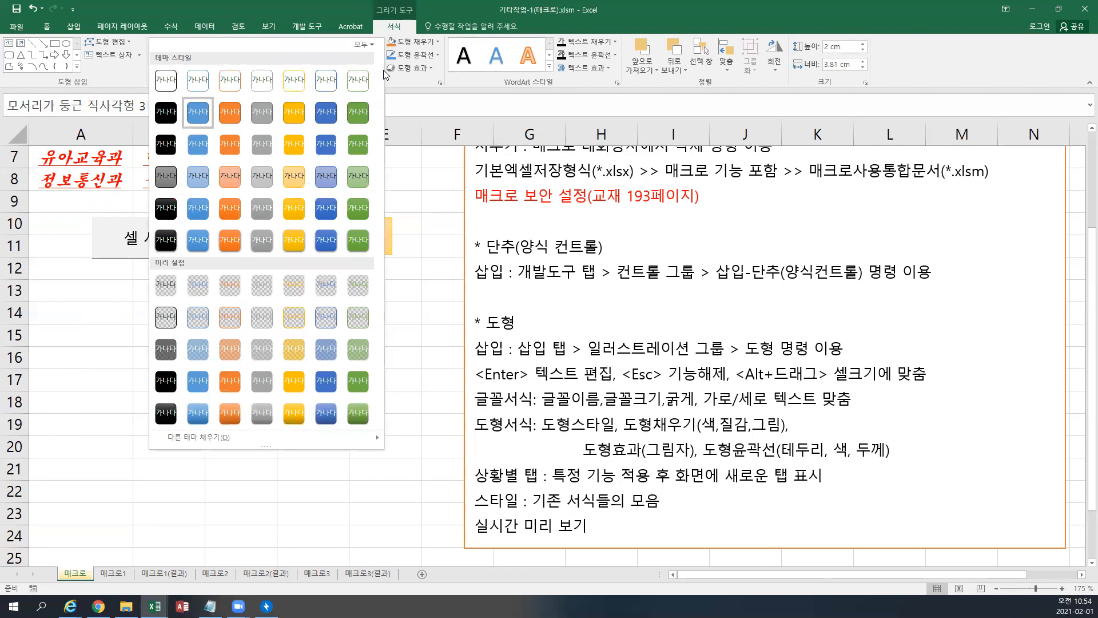
left_click(405, 99)
left_click_drag(309, 319, 511, 319)
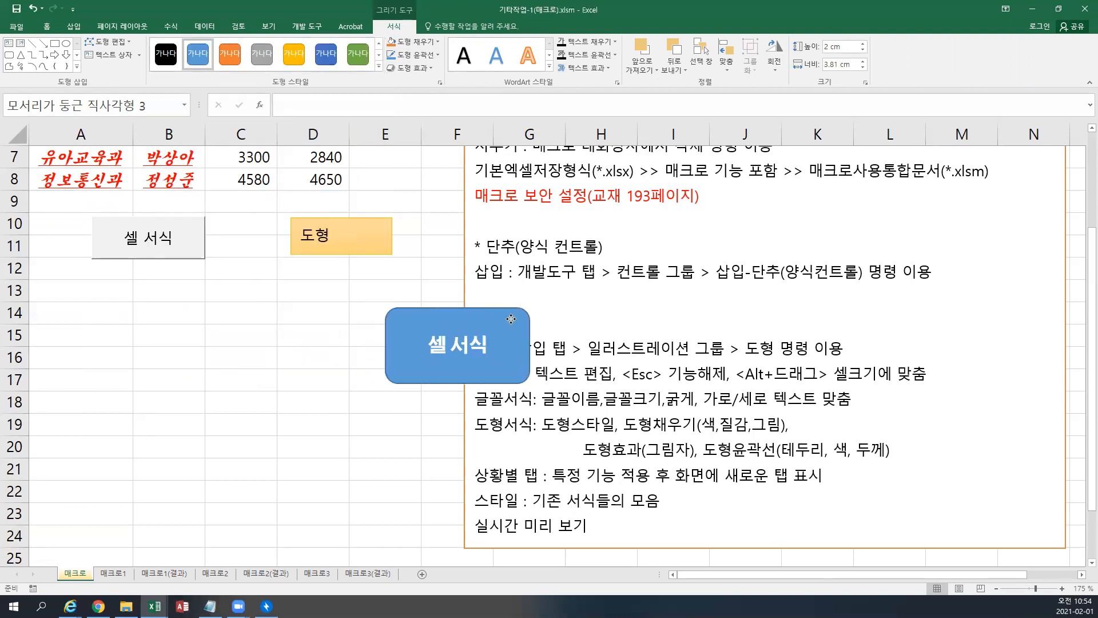
left_click(379, 67)
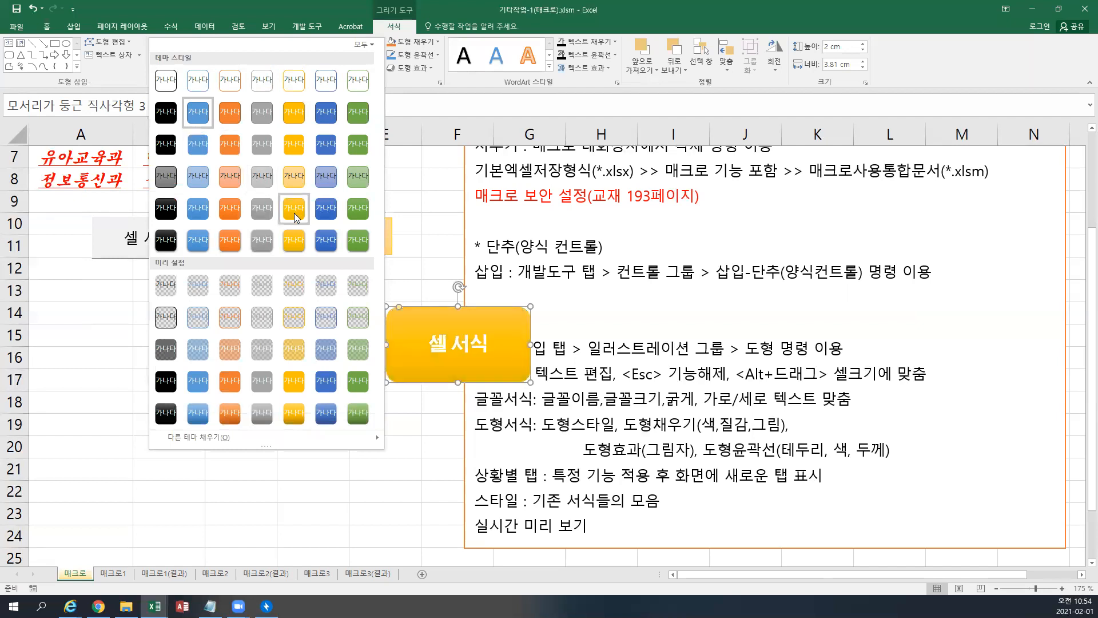
left_click(294, 176)
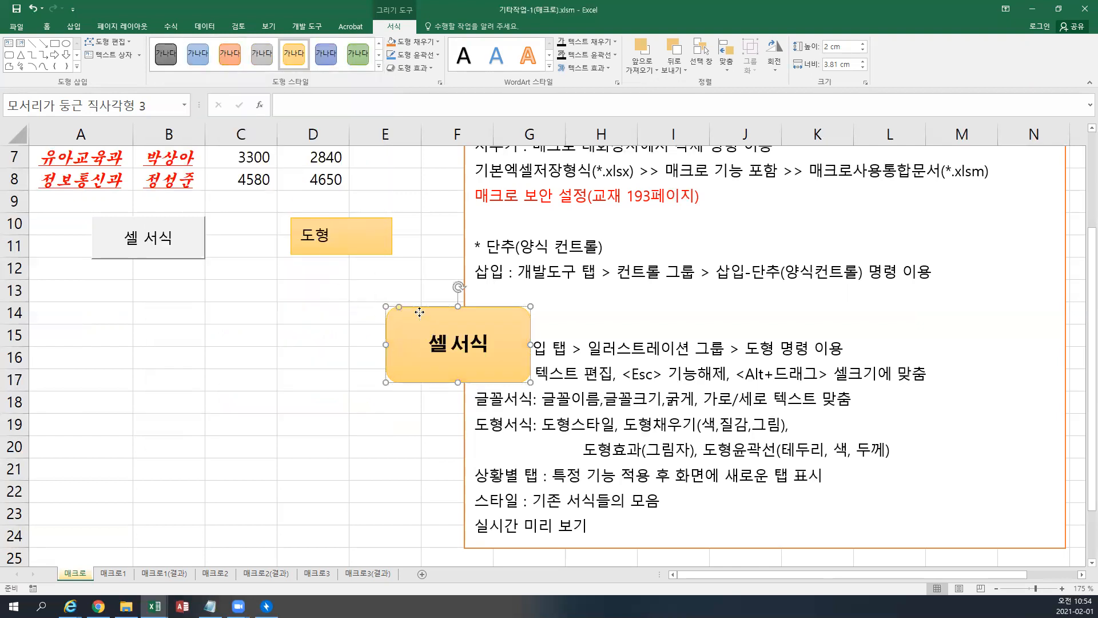
left_click_drag(419, 312, 245, 294)
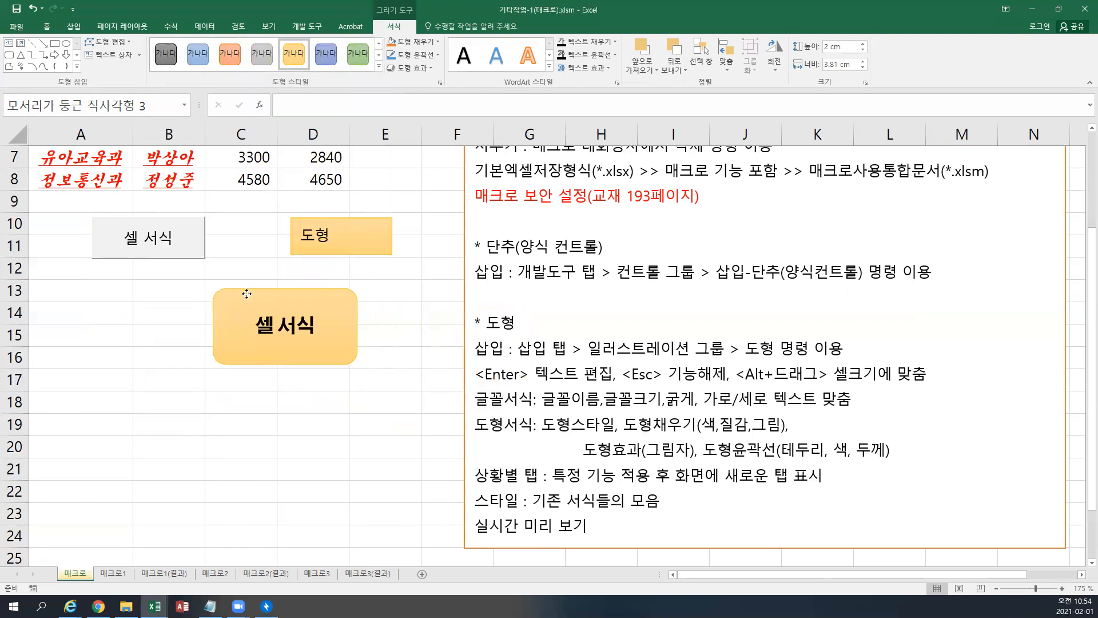
- Fill the rounded rectangle with the standard yellow color
left_click(439, 43)
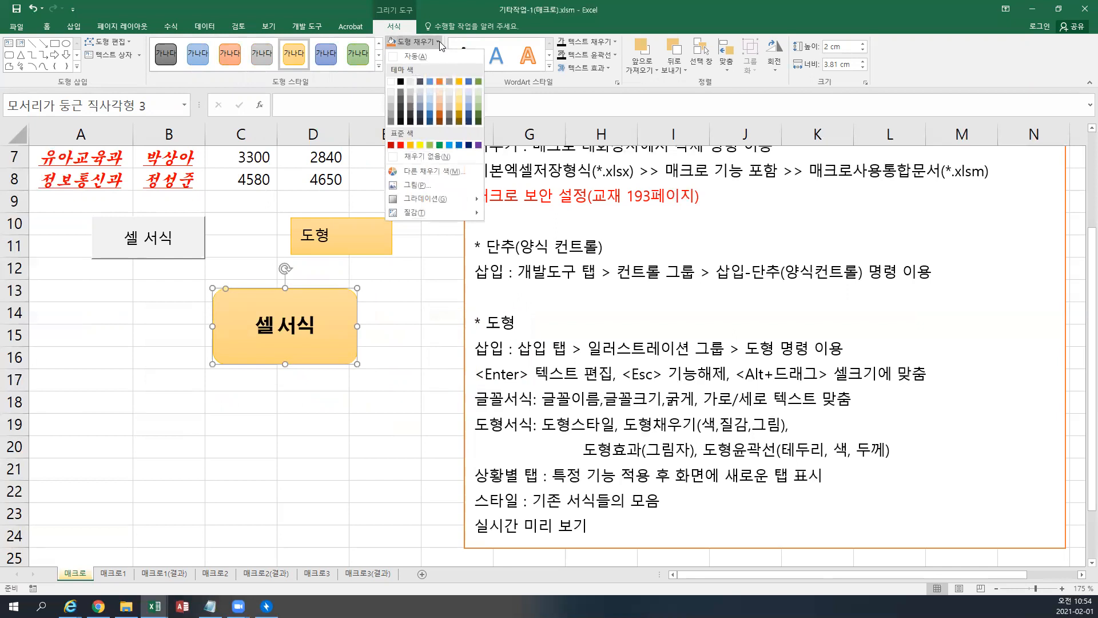
left_click(432, 146)
left_click(438, 43)
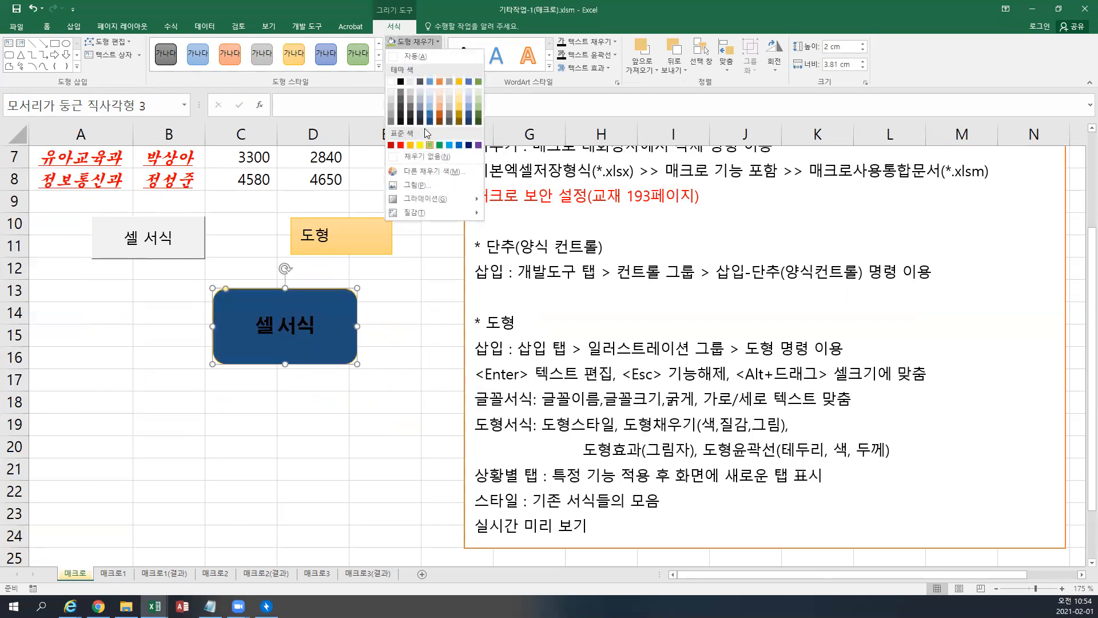
left_click(420, 145)
left_click(433, 43)
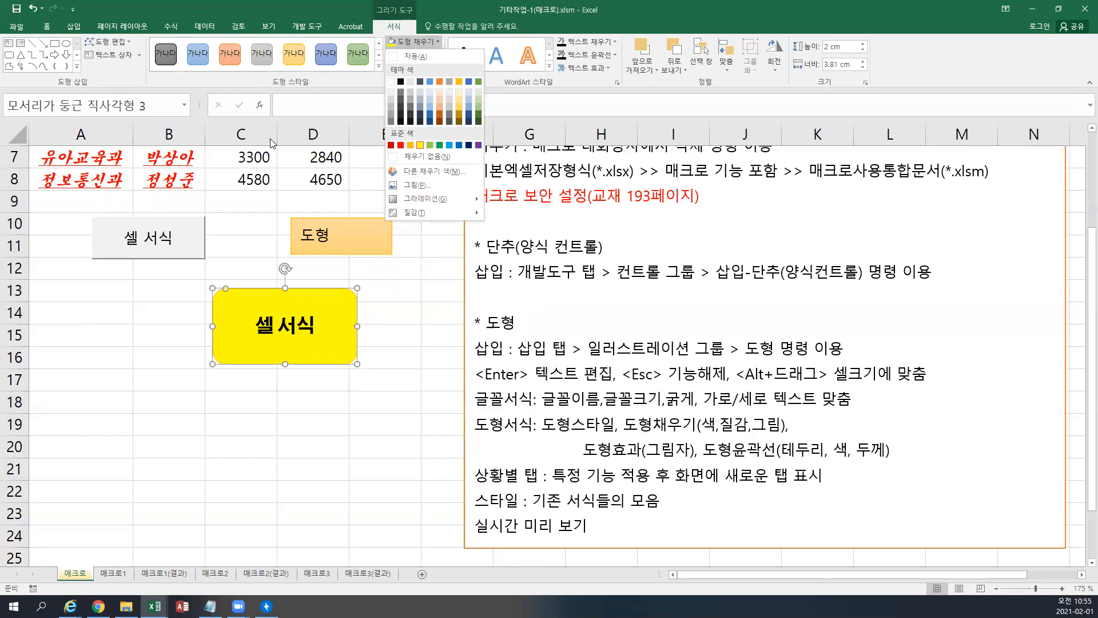
- Set the yellow rounded rectangle's text to size 14 and color it red
left_click(50, 31)
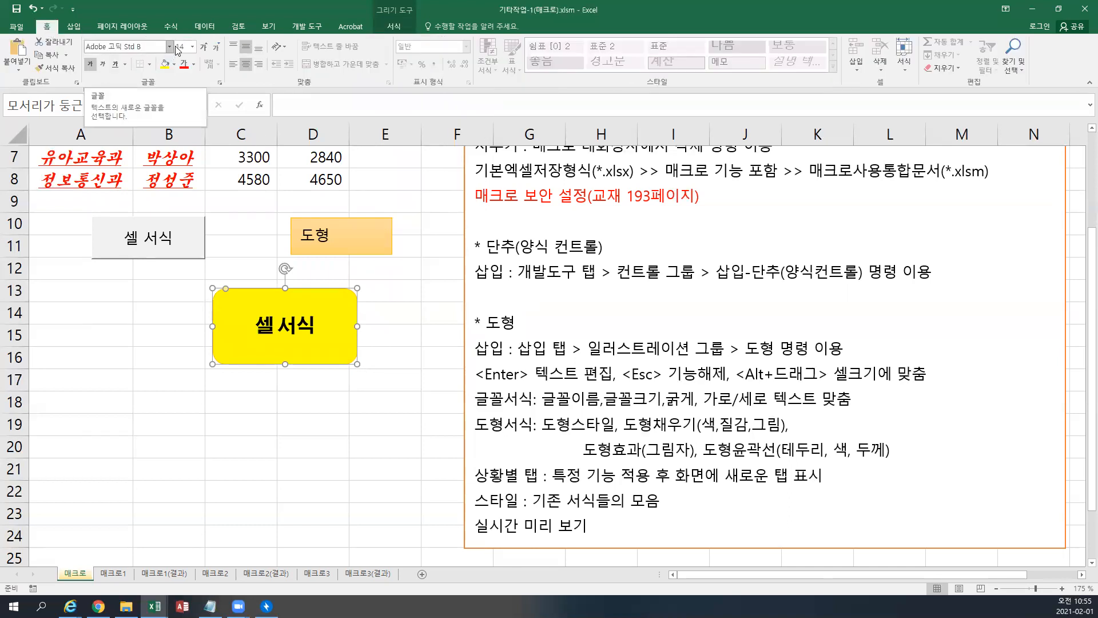
left_click(192, 46)
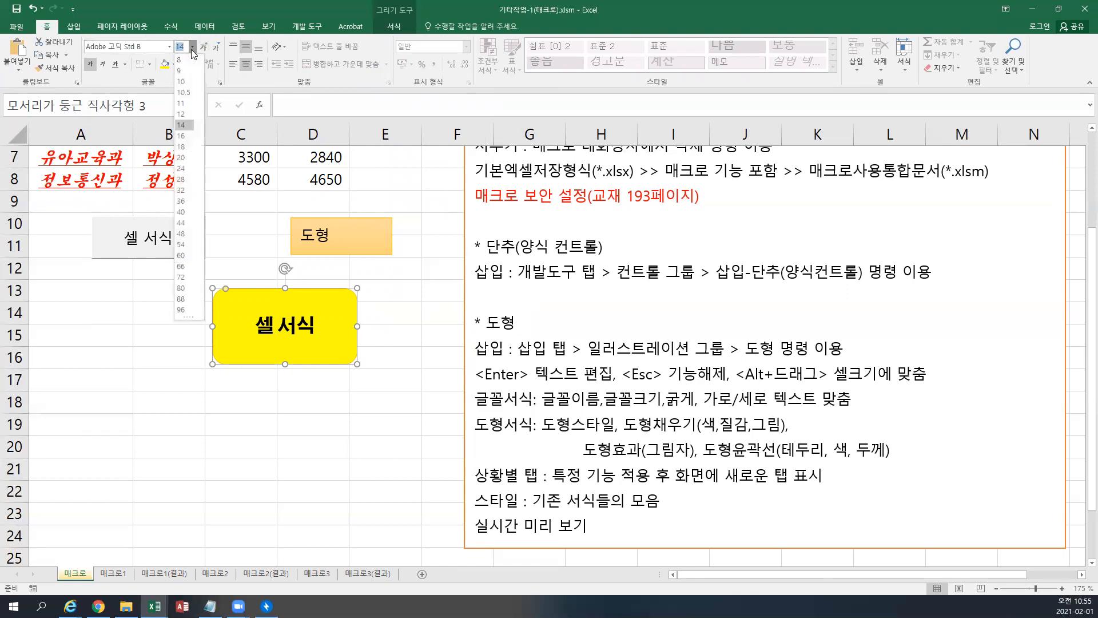
left_click(182, 126)
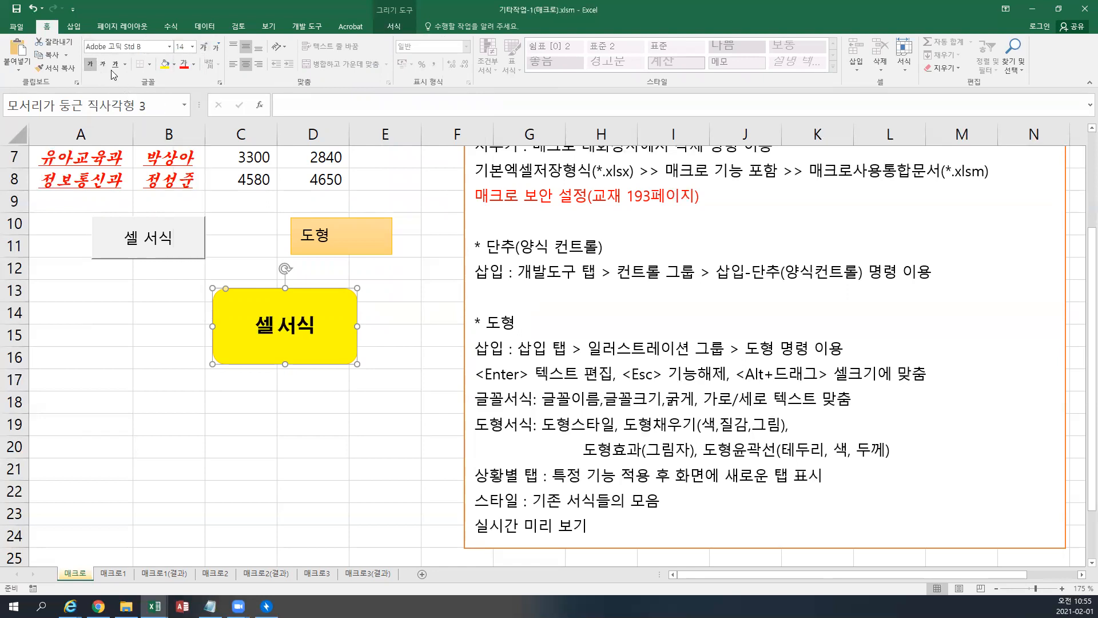
left_click(184, 64)
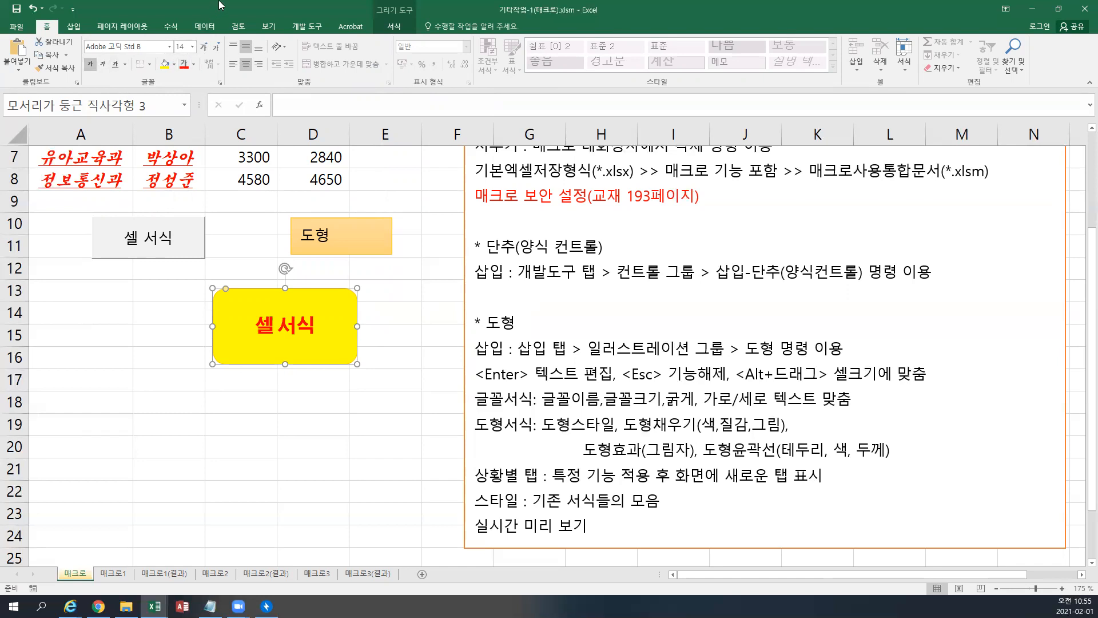
- Try to fill the rounded rectangle with a picture from a file, browsing the AnyDesk, 사진 and 문서 folders
left_click(397, 27)
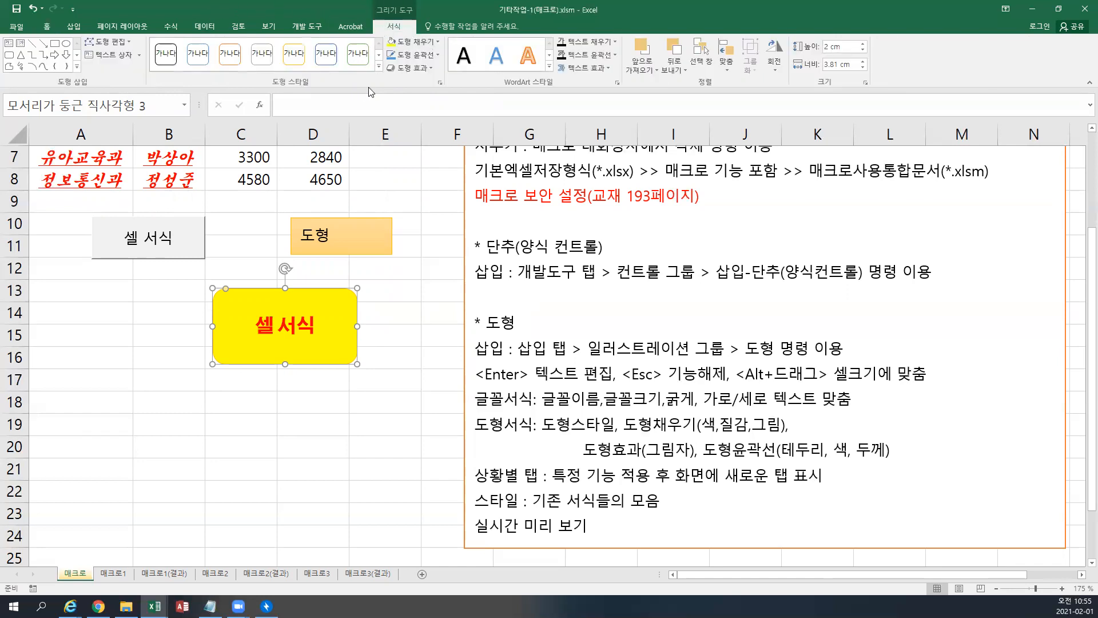
left_click(416, 43)
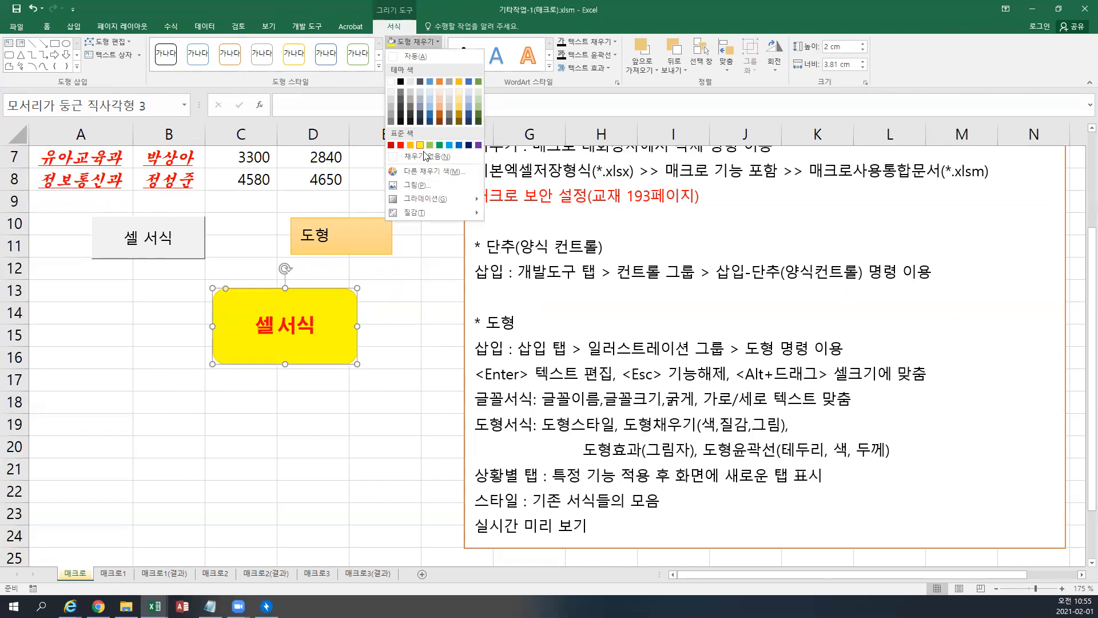
left_click(413, 189)
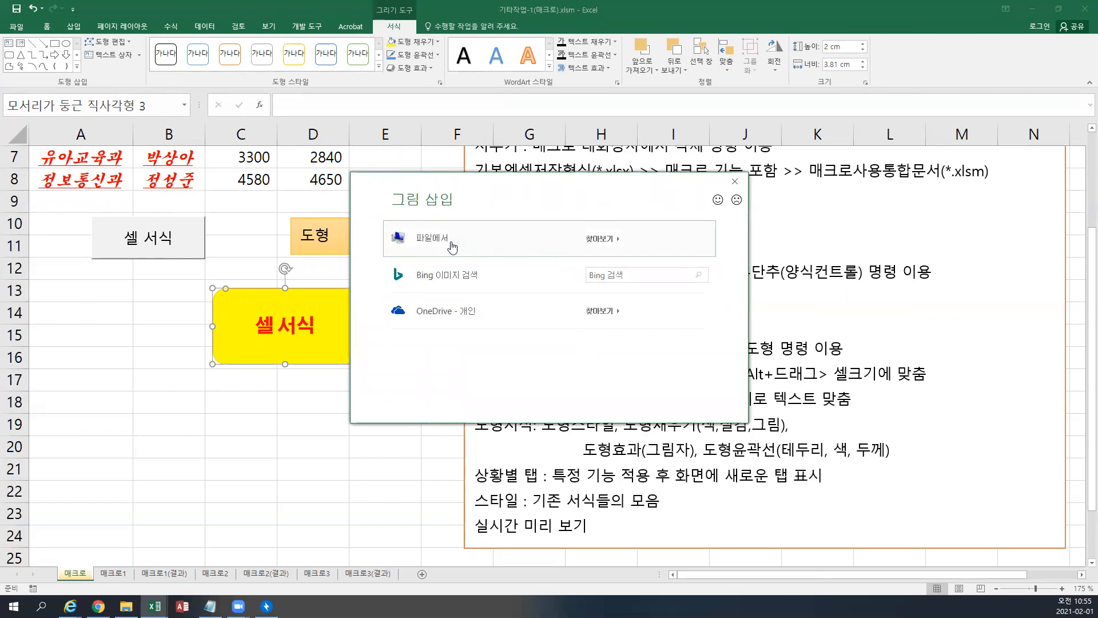
left_click(452, 246)
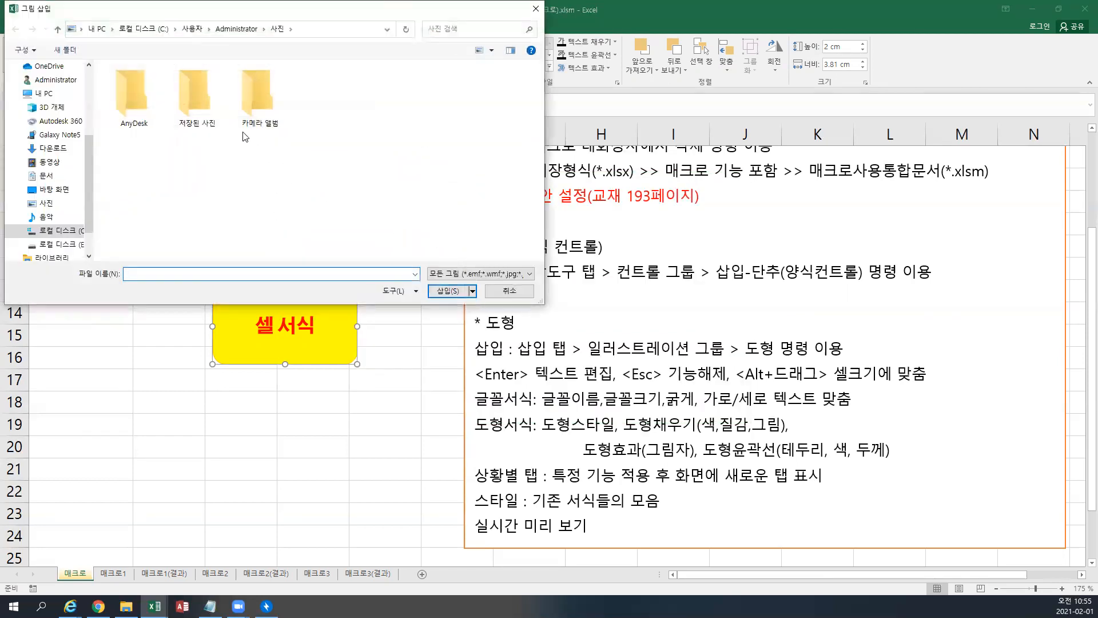
double_click(130, 98)
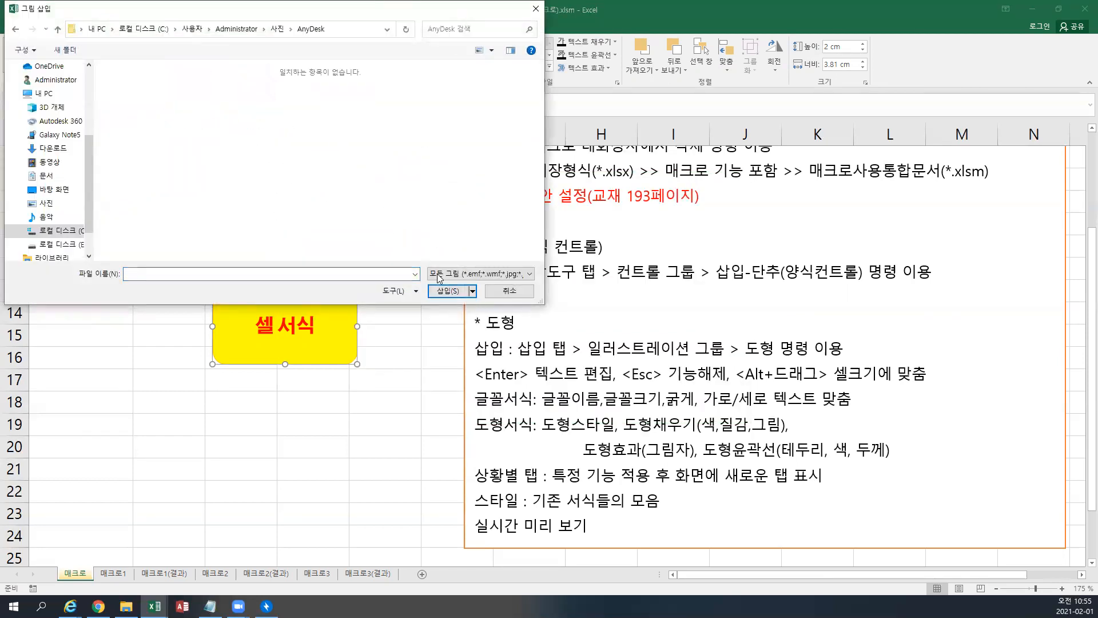
left_click(45, 204)
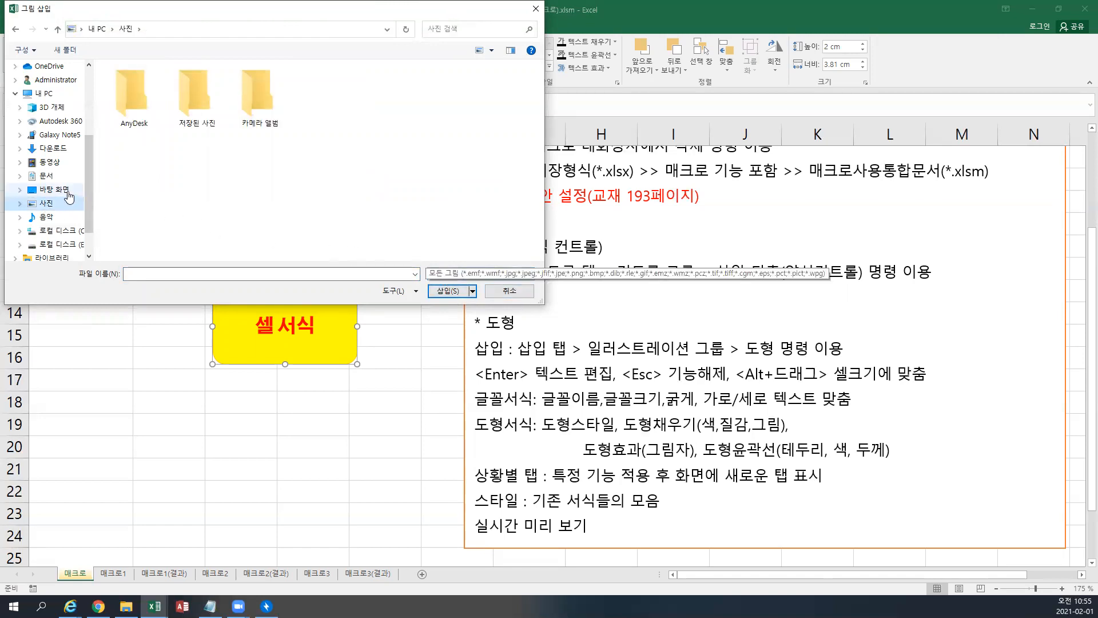
left_click(50, 177)
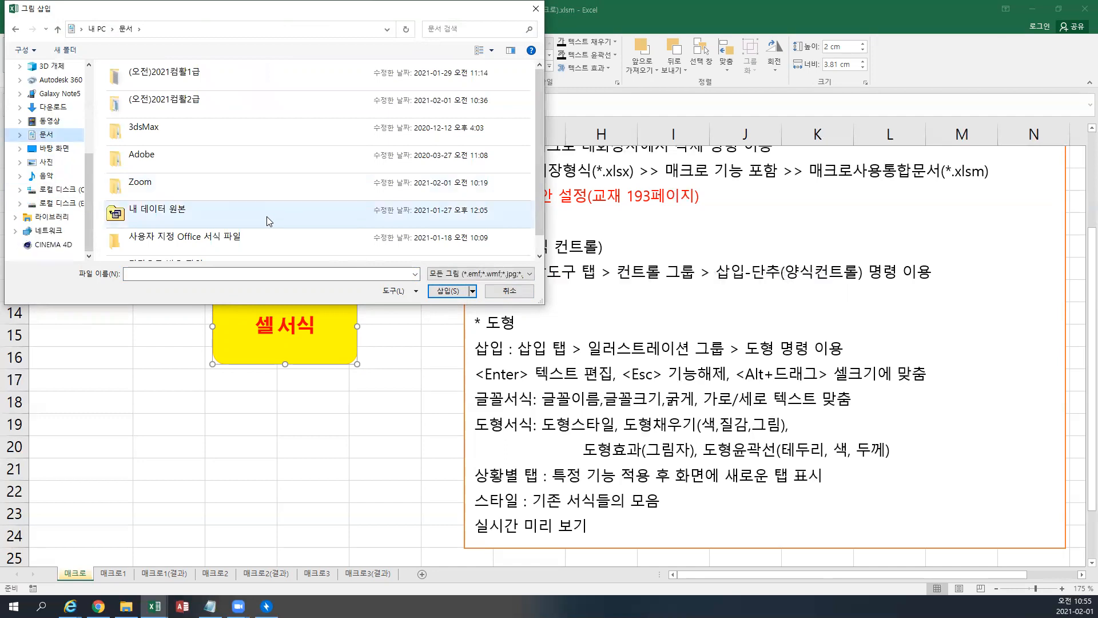
left_click(503, 293)
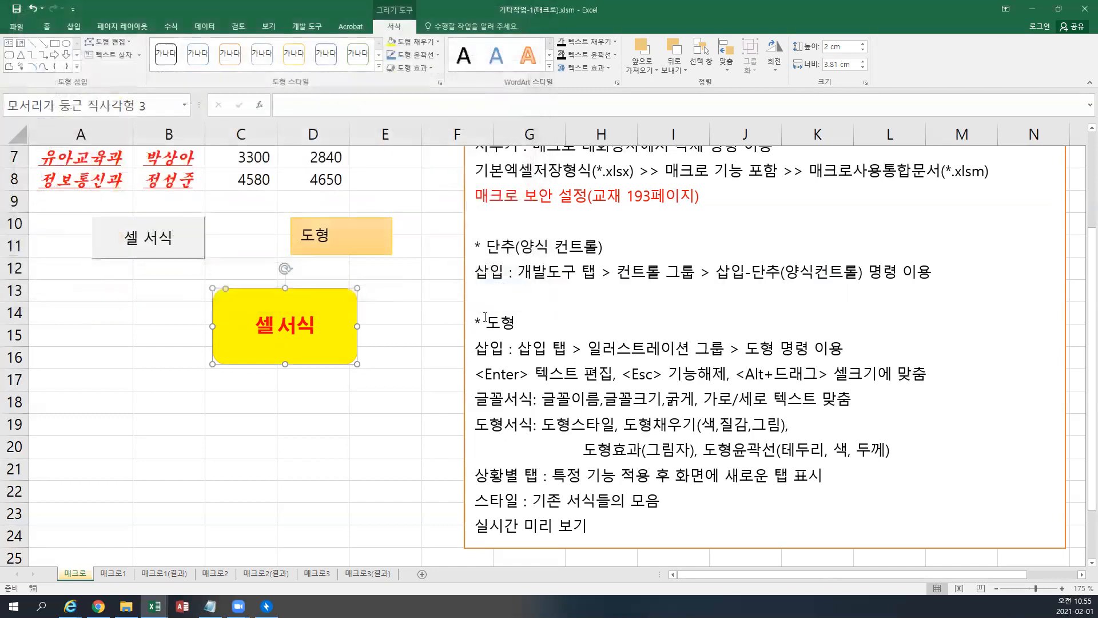
- Fill the yellow rounded rectangle with the pale blue-and-pink mottled texture
left_click(438, 42)
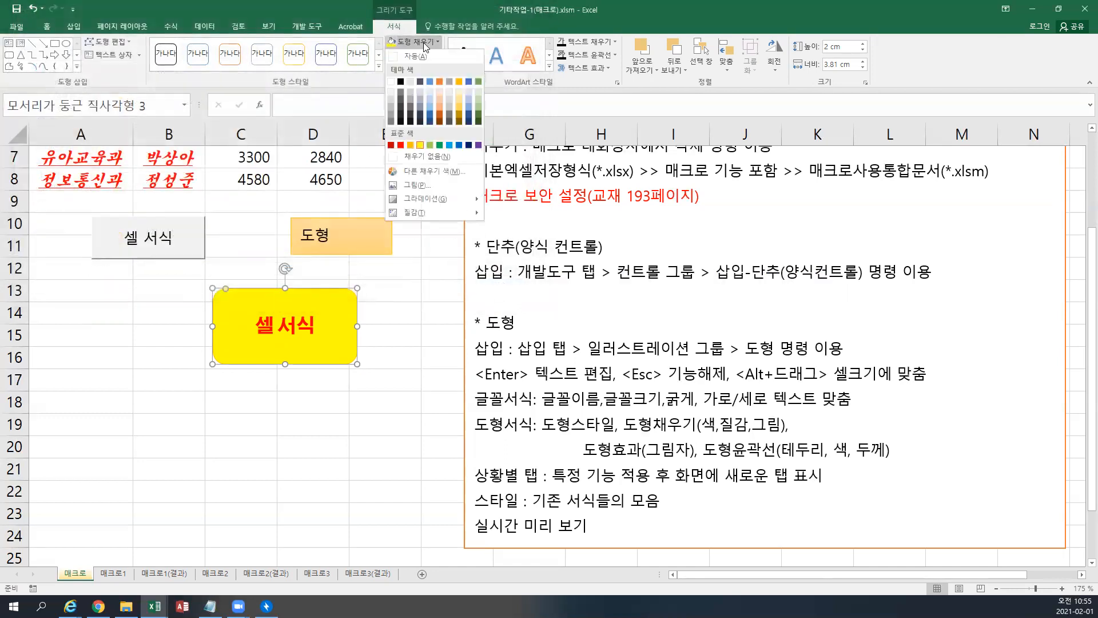
mouse_move(433, 210)
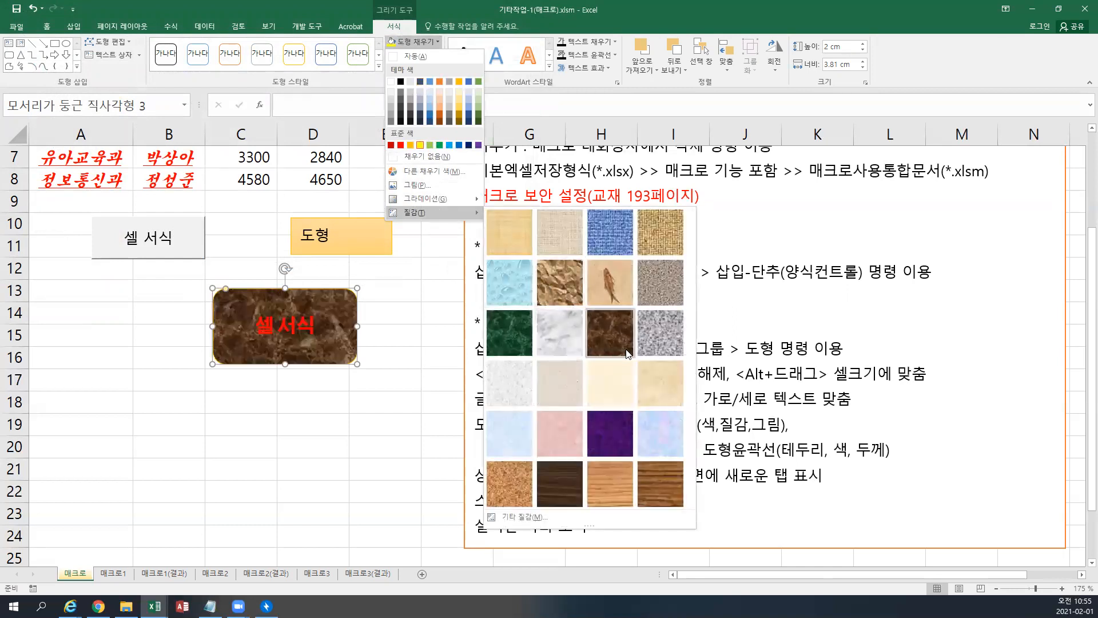
left_click(662, 441)
- Give the rounded rectangle a standard red outline with a 2¼pt weight
left_click(432, 54)
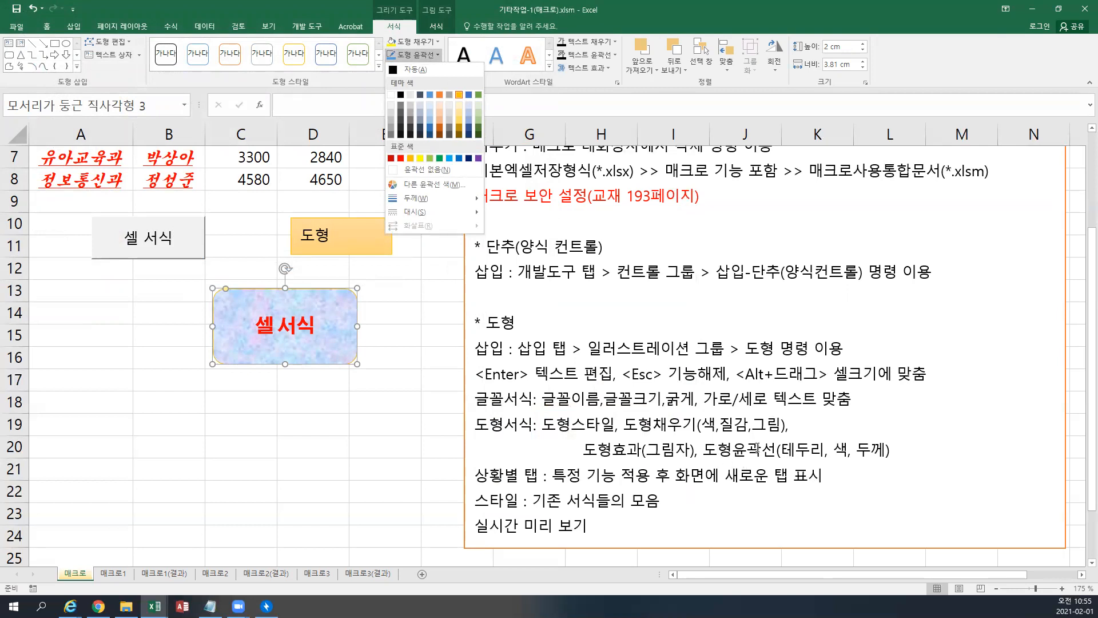
left_click(401, 159)
left_click(438, 55)
mouse_move(429, 198)
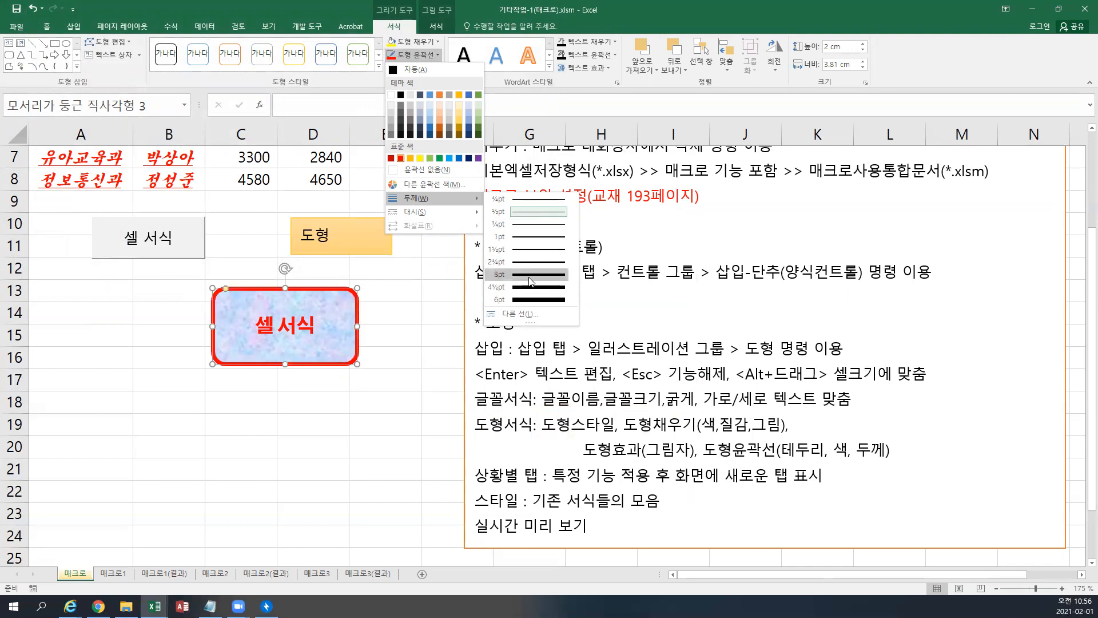
left_click(532, 262)
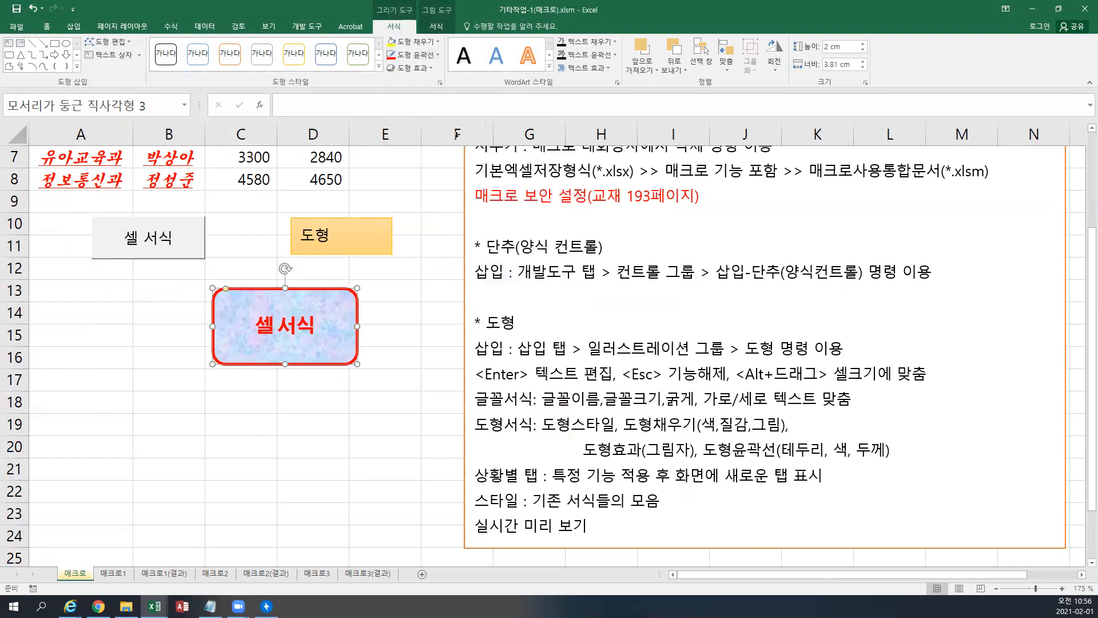
left_click(434, 57)
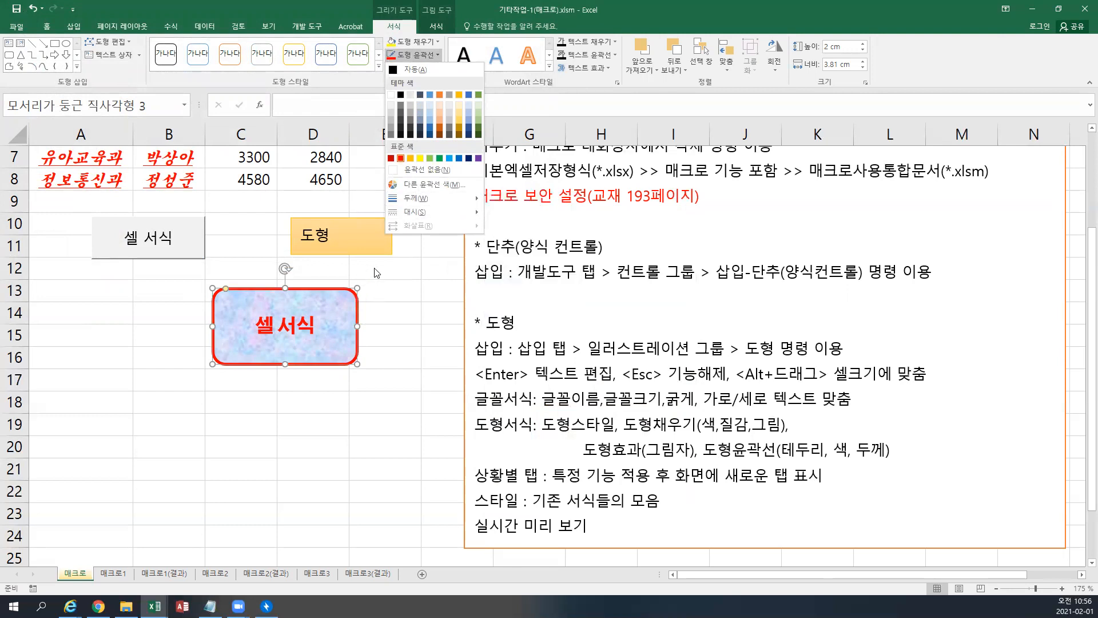
left_click(344, 84)
- Add a perspective shadow falling to the lower left of the rounded rectangle
left_click(408, 67)
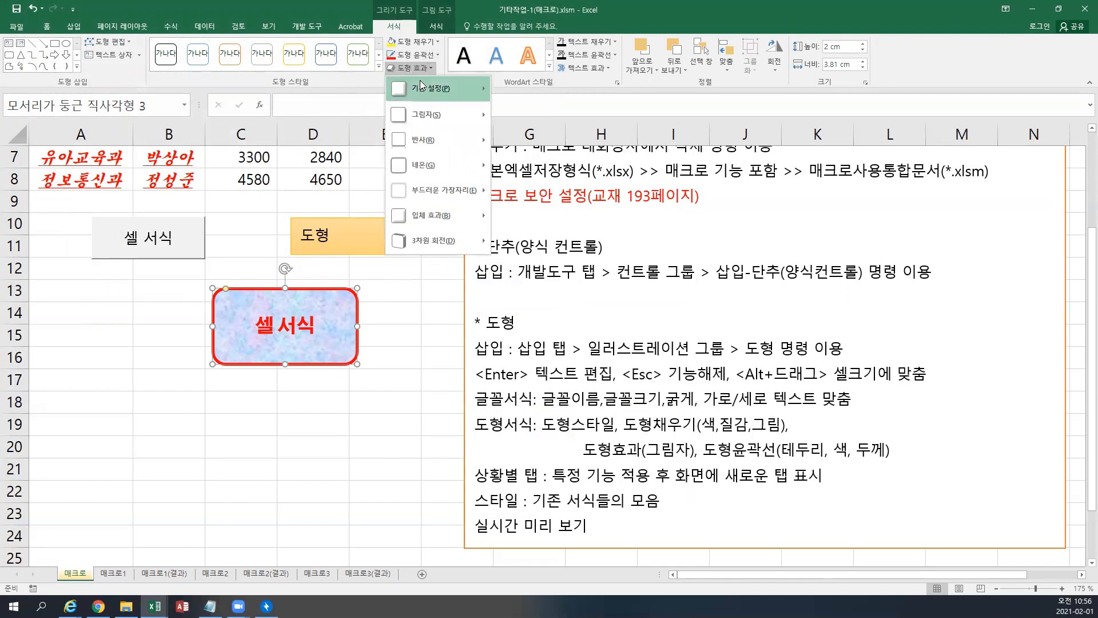
mouse_move(426, 113)
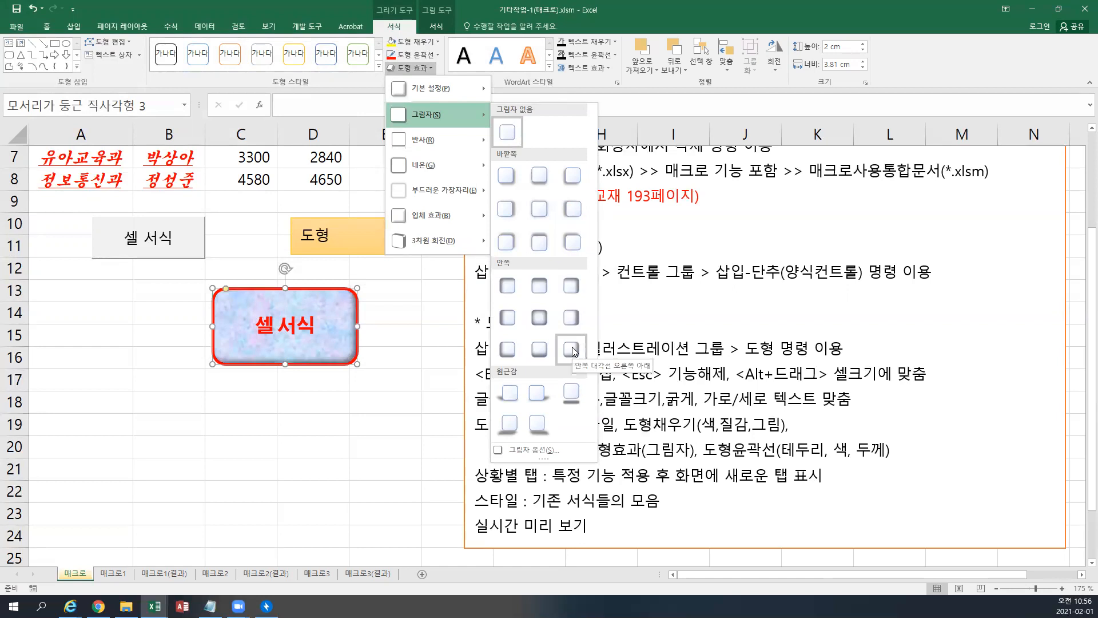
left_click(511, 425)
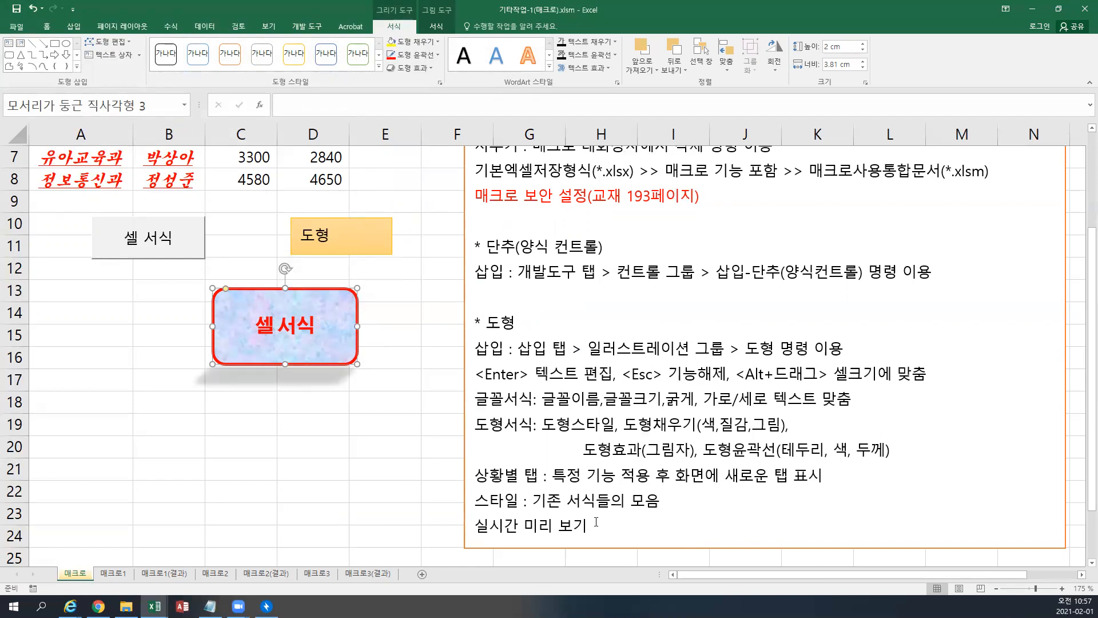
- Return to the shape notes in the text box and save the workbook
left_click_drag(571, 528, 448, 310)
left_click(542, 399)
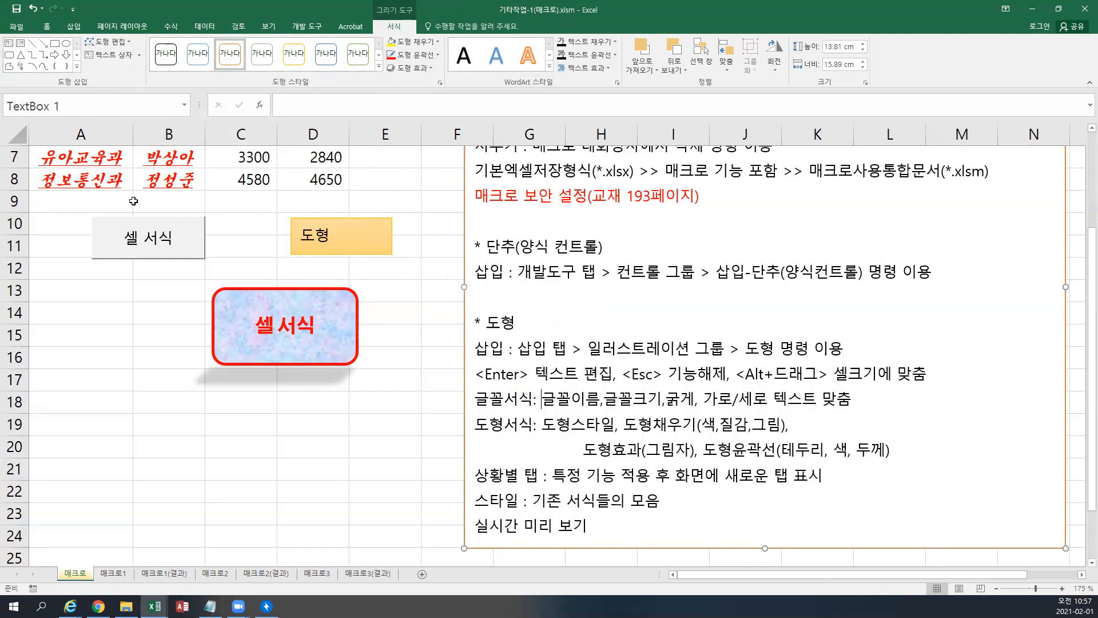
left_click(16, 9)
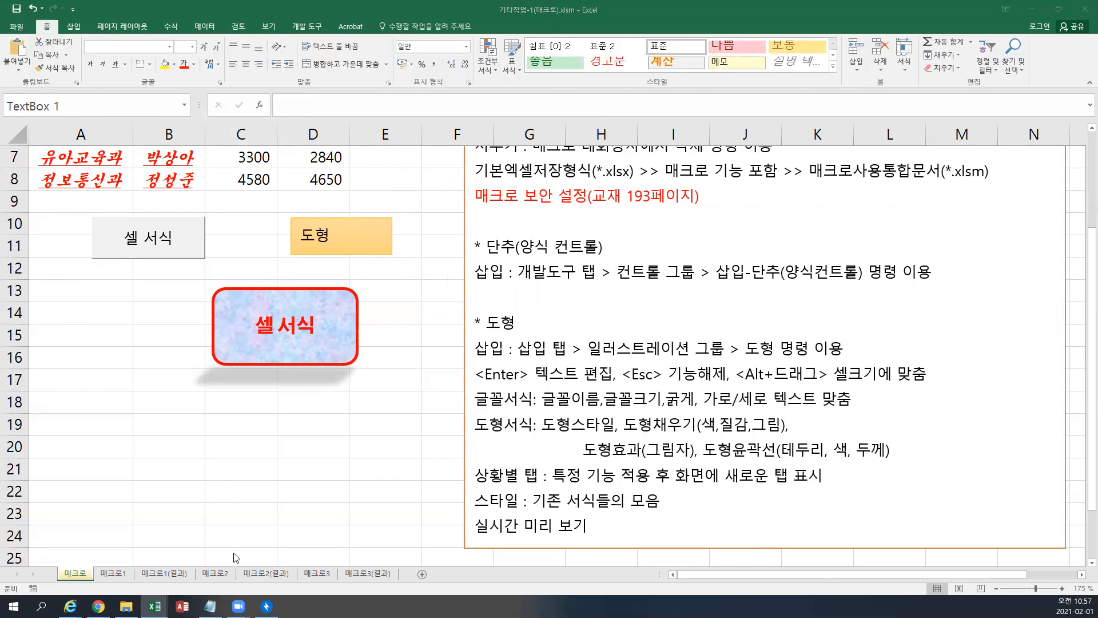
- Review the notes on sheet 매크로 about the default .xlsx format, including macros, and the macro-enabled .xlsm format
left_click(109, 575)
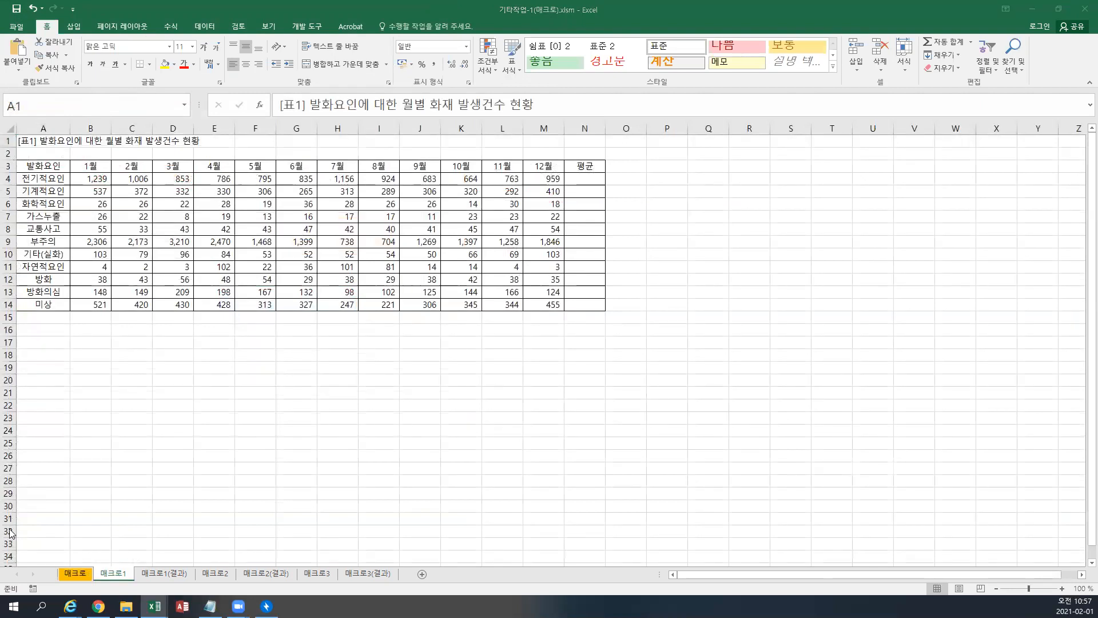
left_click(79, 574)
left_click(79, 573)
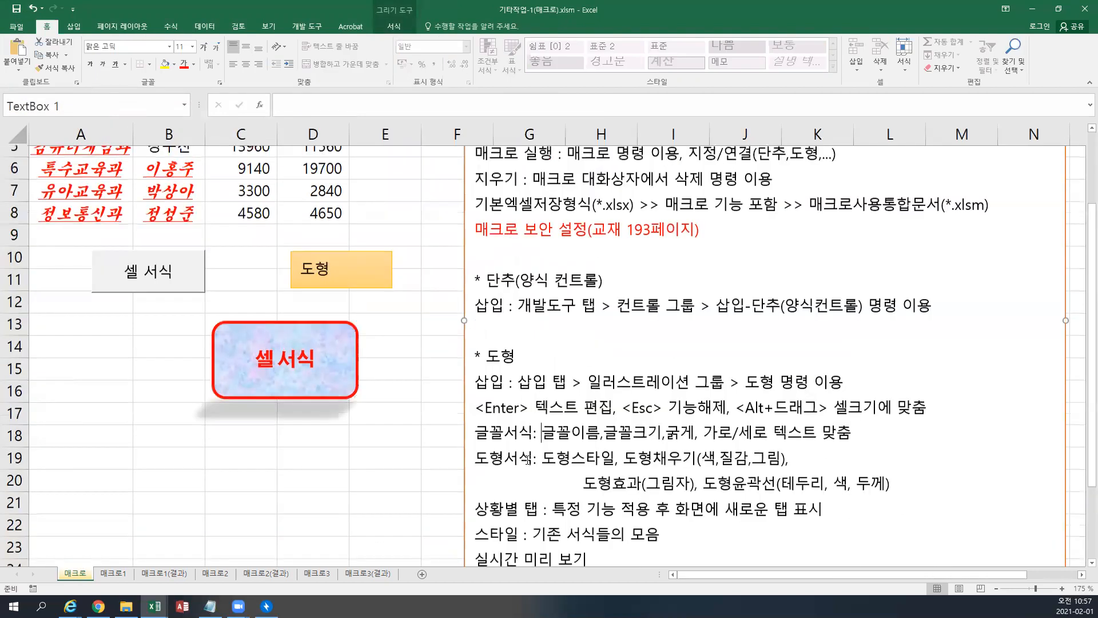
scroll(527, 458, "up", 2)
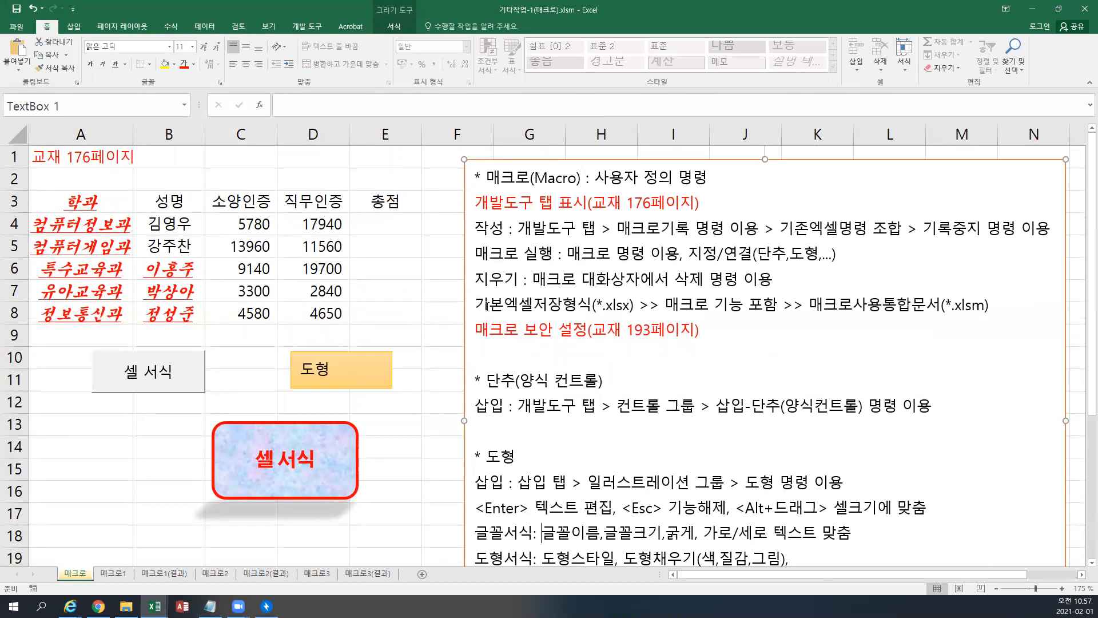
left_click_drag(488, 305, 581, 304)
left_click(636, 304)
left_click_drag(668, 304, 763, 311)
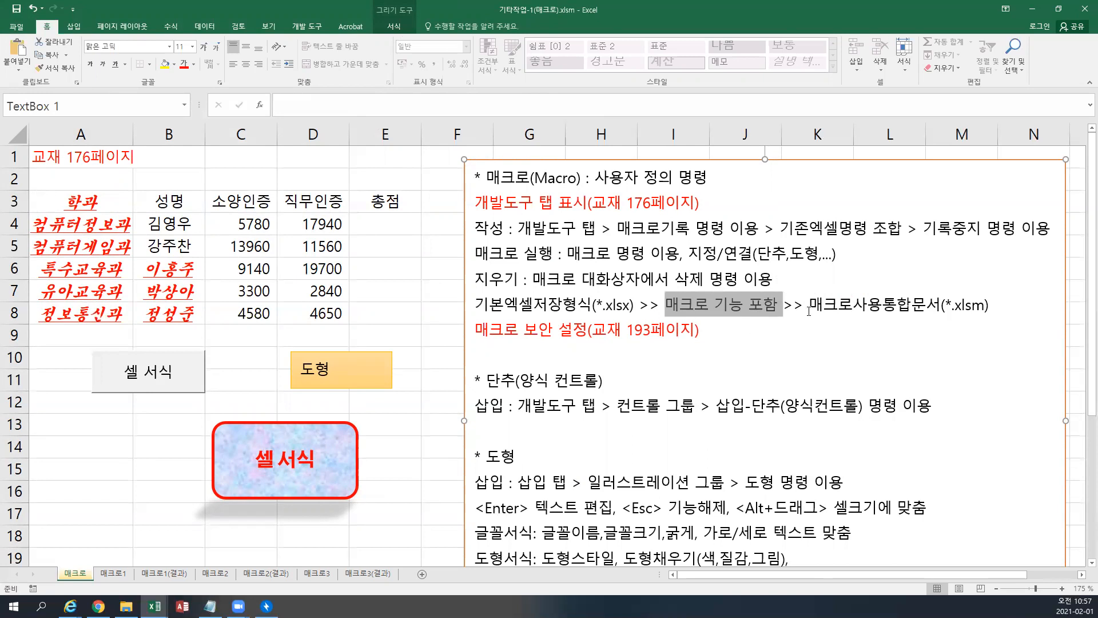
left_click_drag(809, 312, 990, 304)
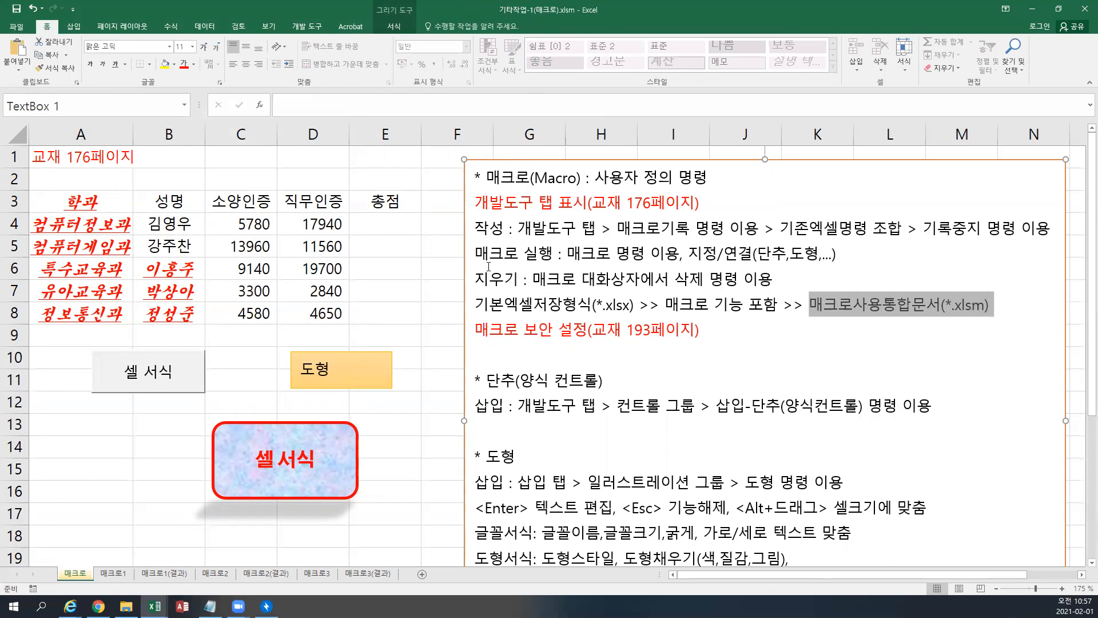
- Examine the export file types, comparing 통합 문서 (*.xlsx) with 매크로 사용 통합 문서 (*.xlsm)
left_click(21, 27)
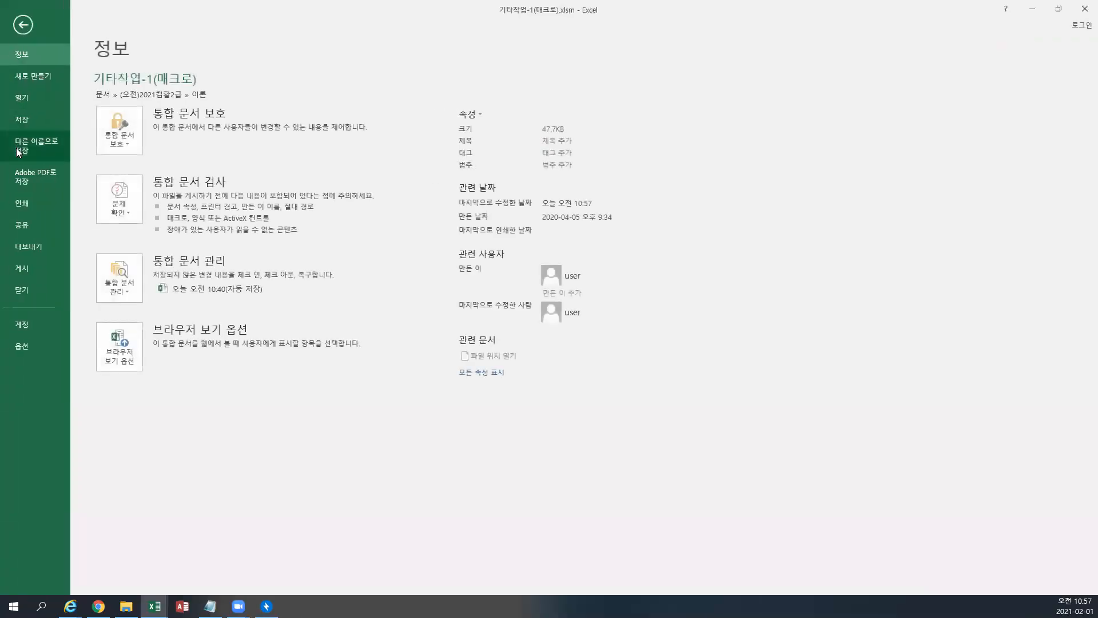
left_click(38, 249)
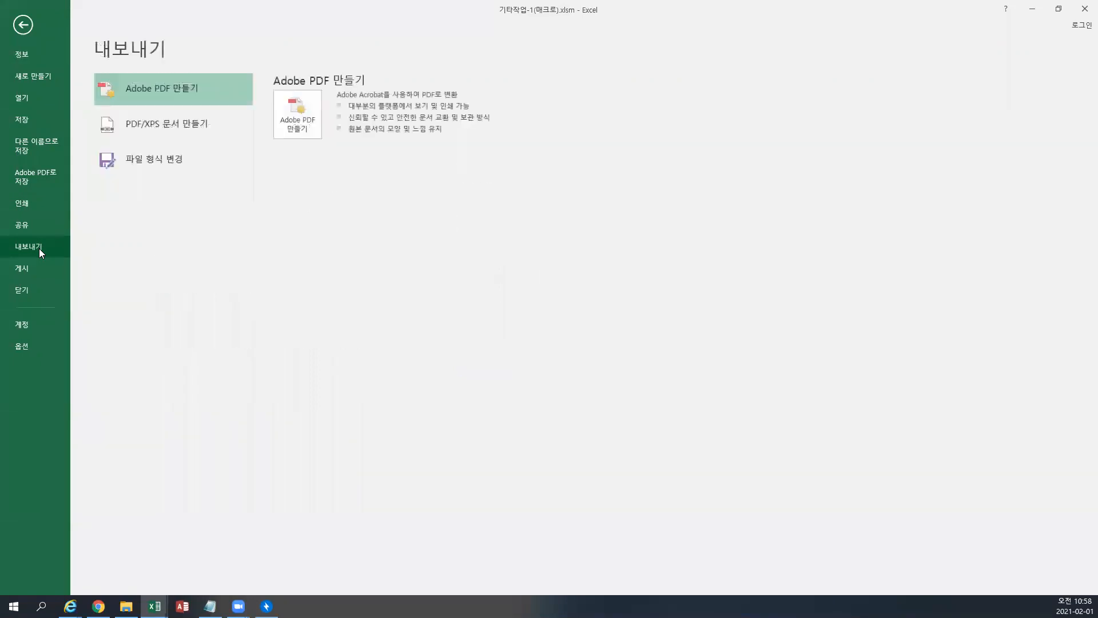
left_click(141, 162)
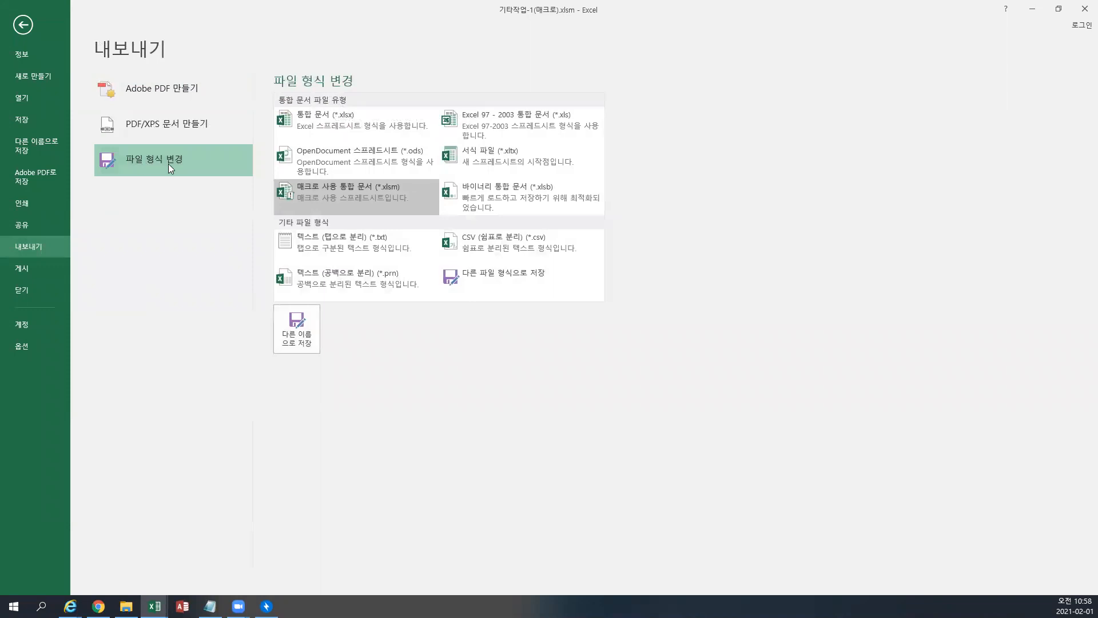
left_click(317, 124)
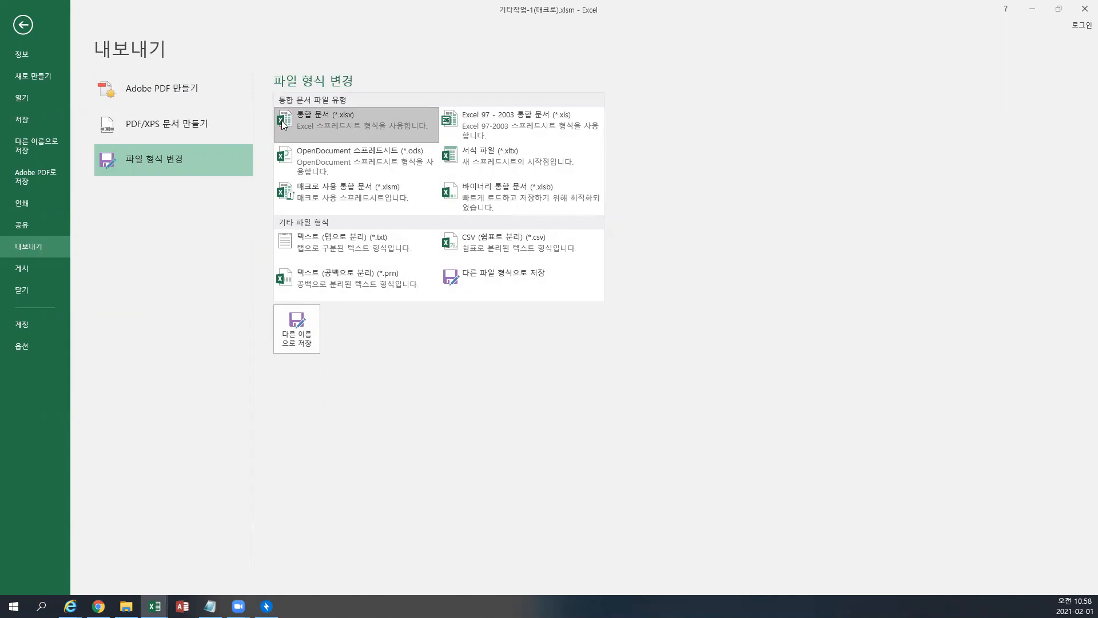
left_click(300, 189)
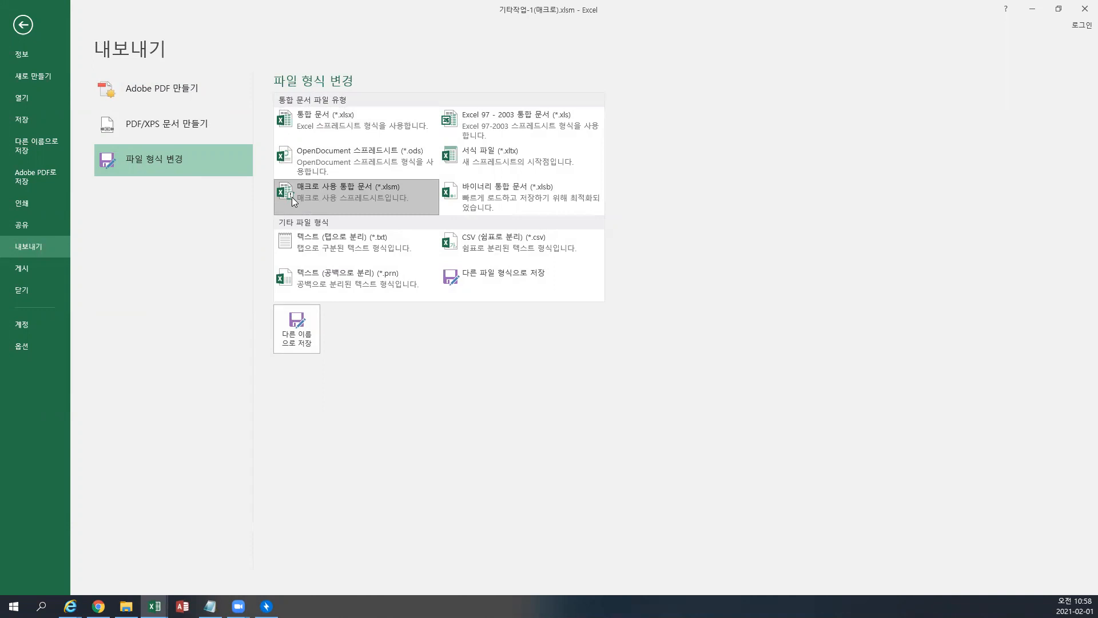
left_click(319, 134)
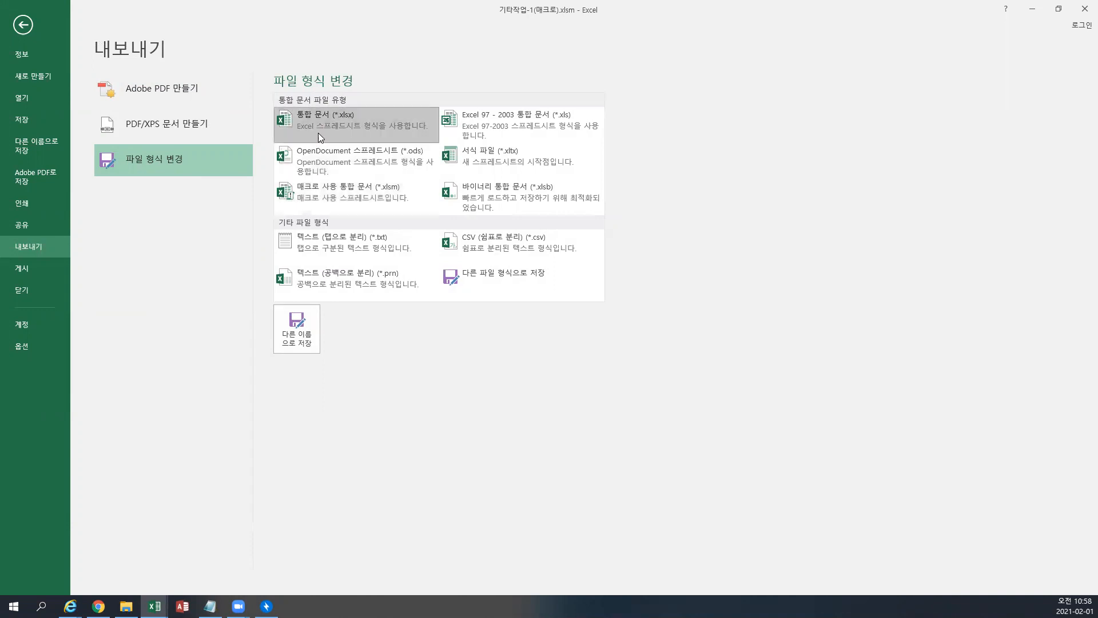
left_click(305, 192)
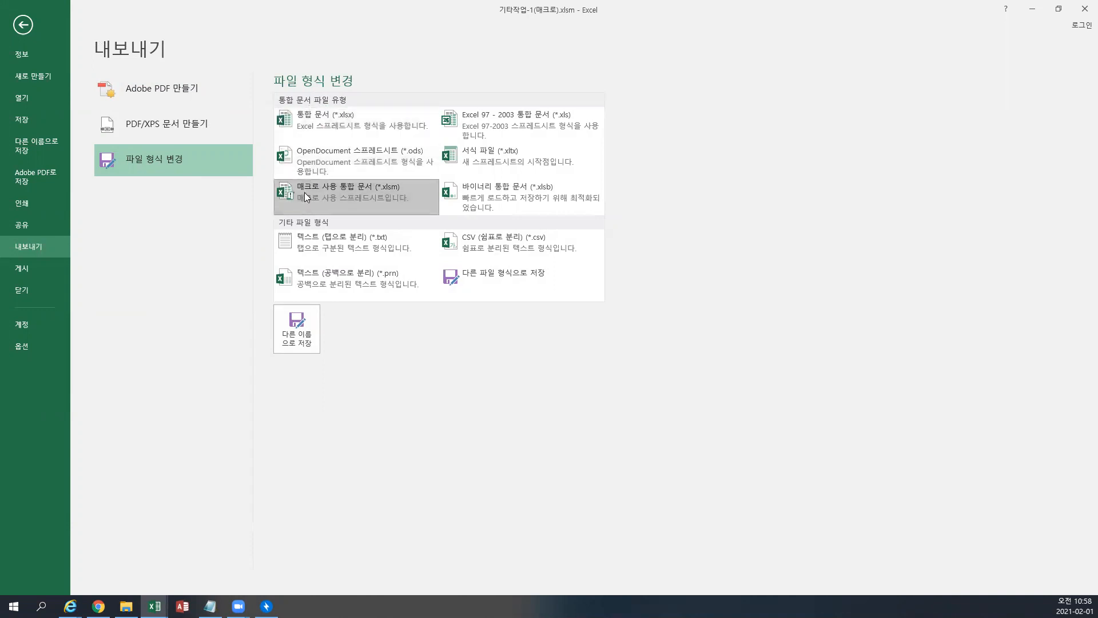
left_click(313, 118)
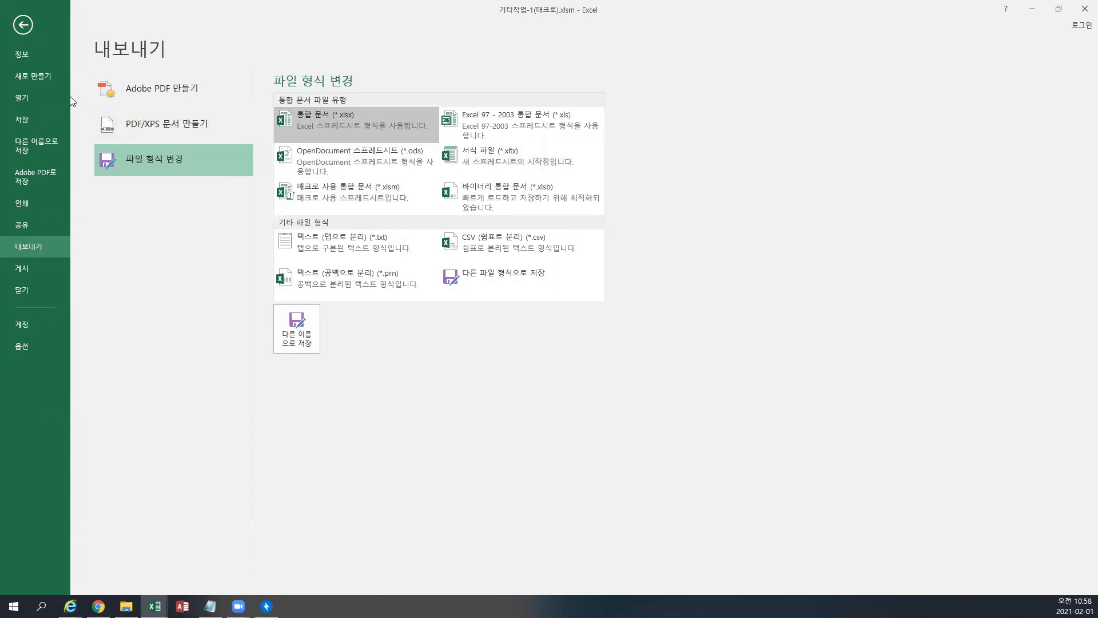
- Browse the 이론 folder to compare the file icons of 기본작업-7(그림복사).xlsx and 기타작업-1(매크로).xlsm, opening neither file
left_click(31, 99)
left_click(153, 217)
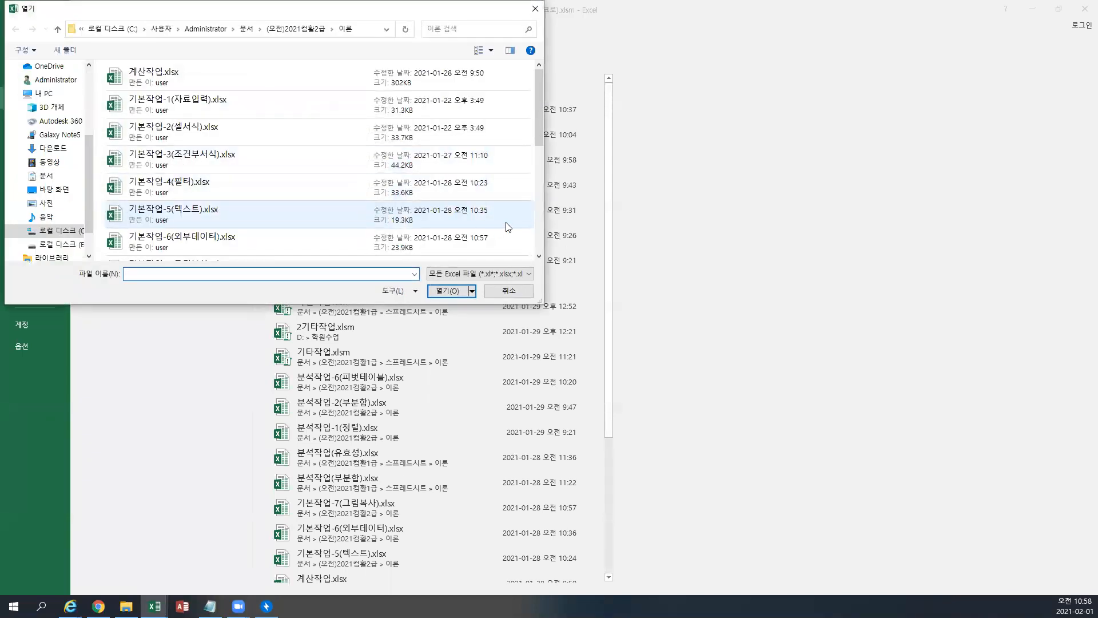
left_click_drag(540, 142, 538, 199)
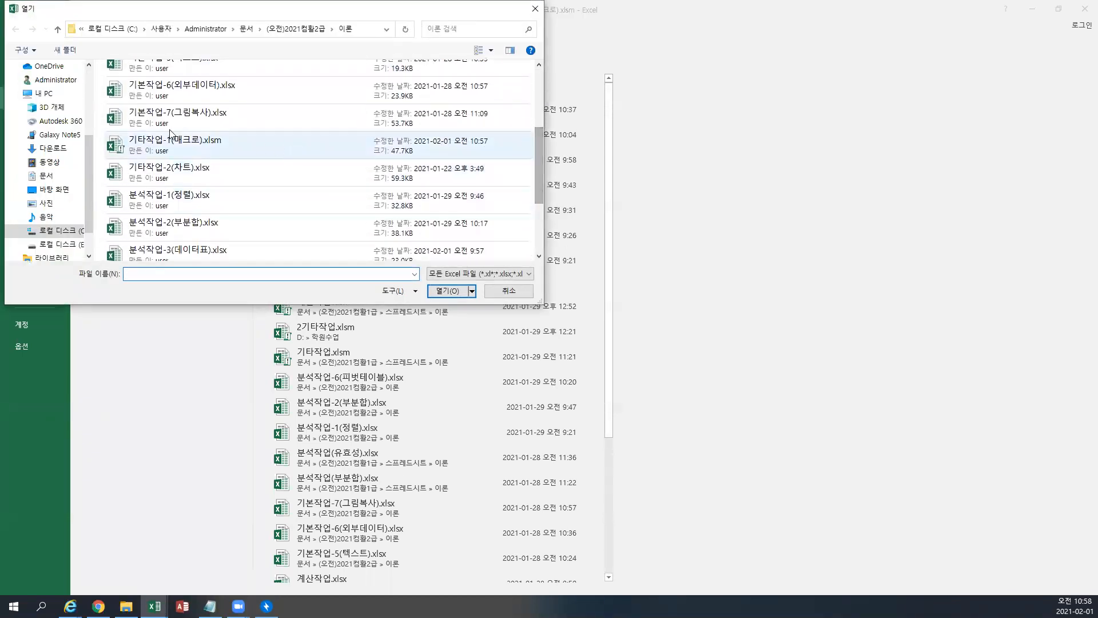
left_click(112, 126)
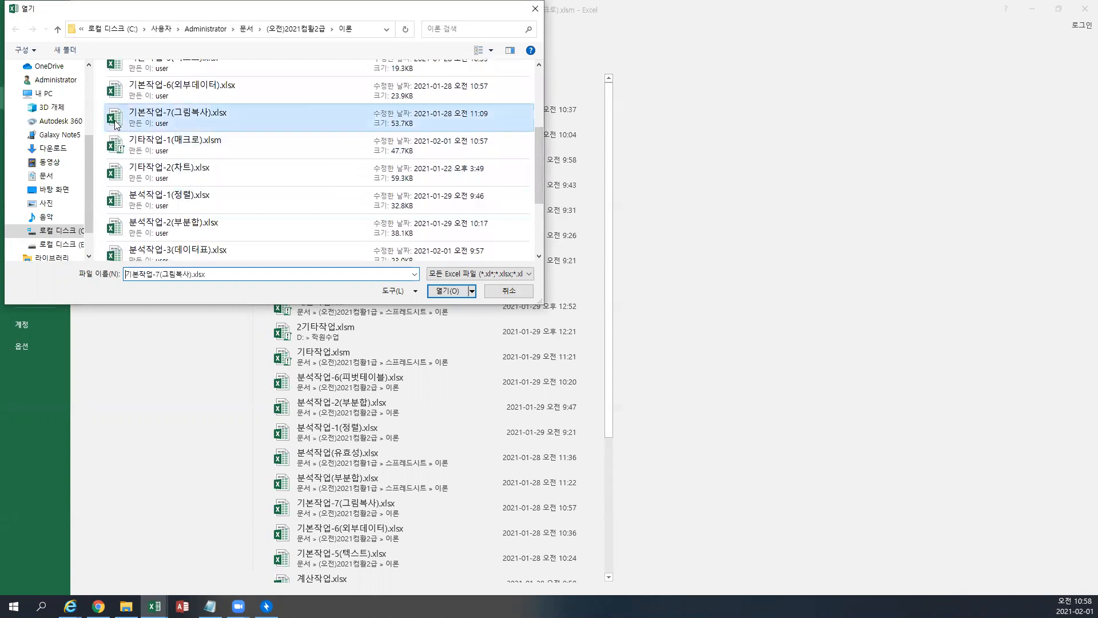
left_click(114, 150)
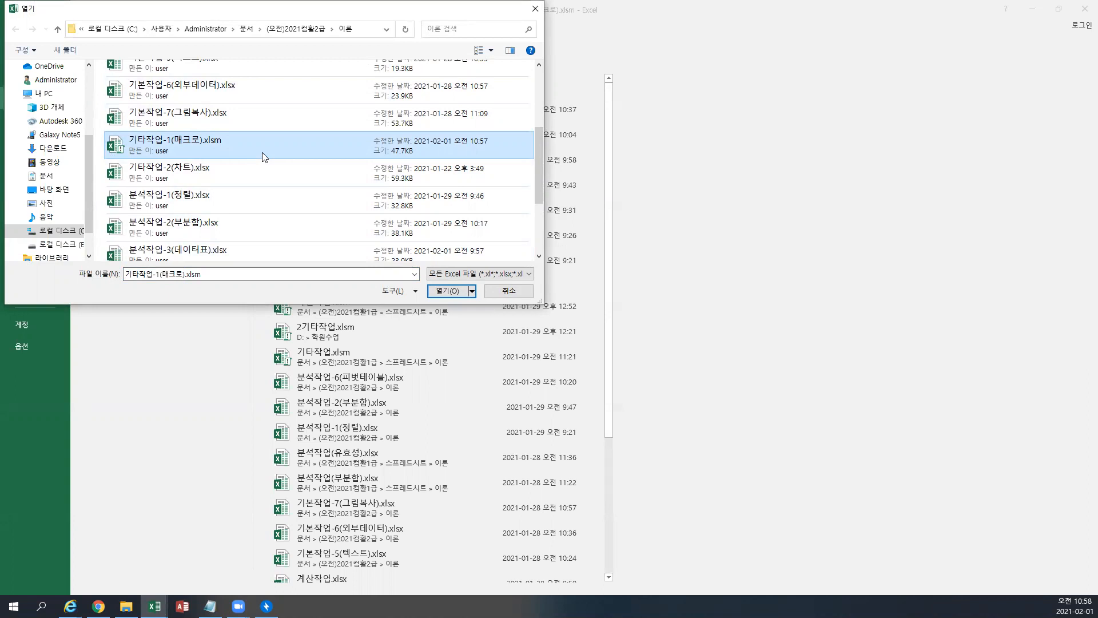
left_click(499, 295)
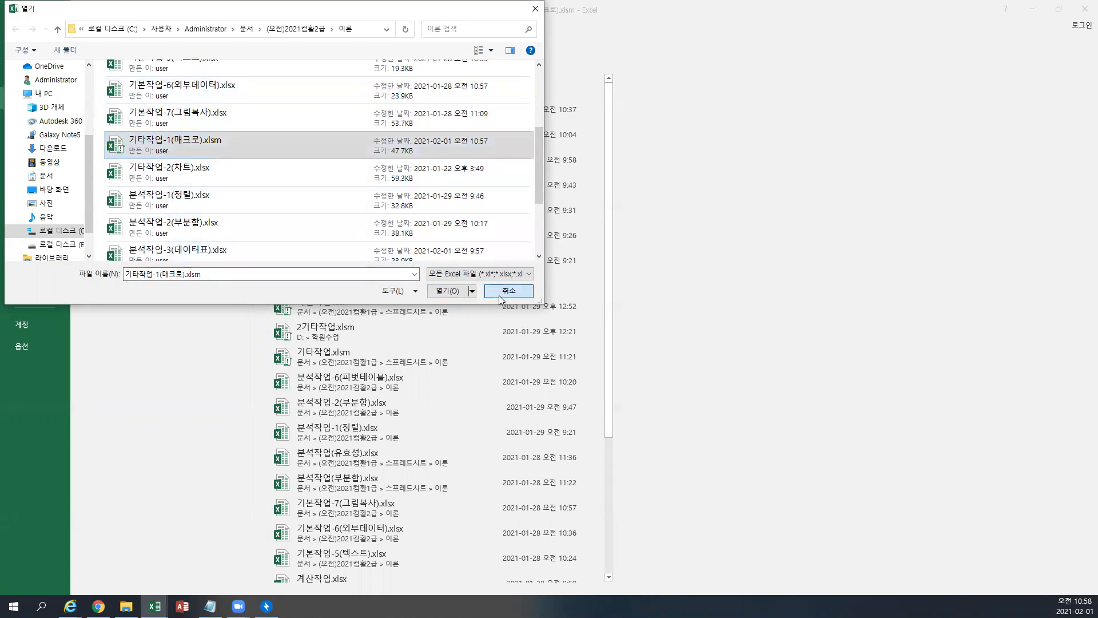
left_click(499, 295)
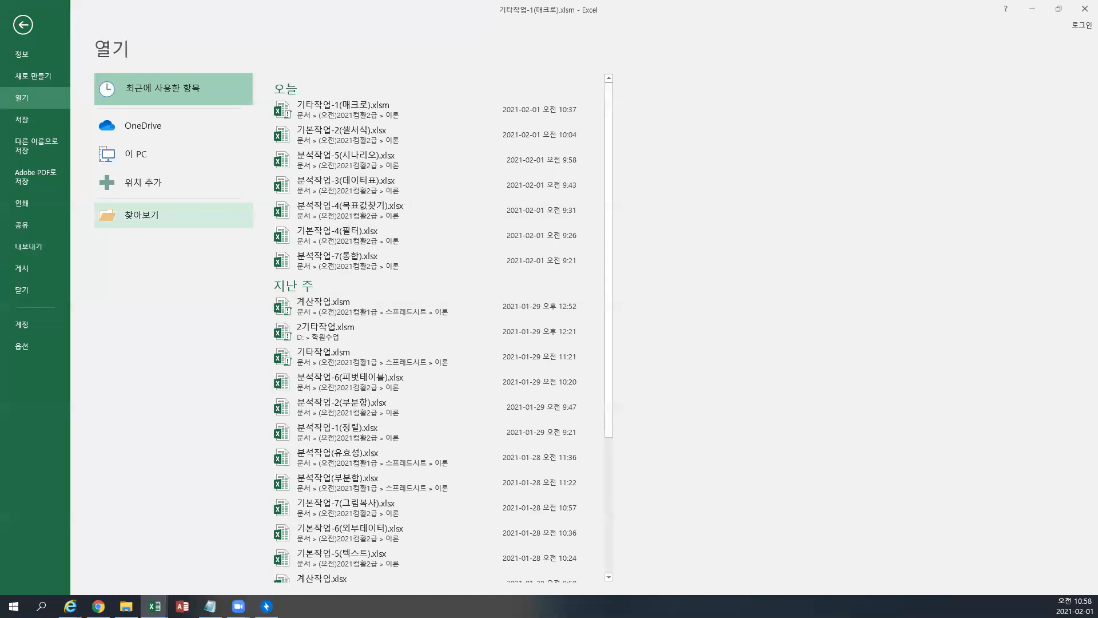
left_click(23, 27)
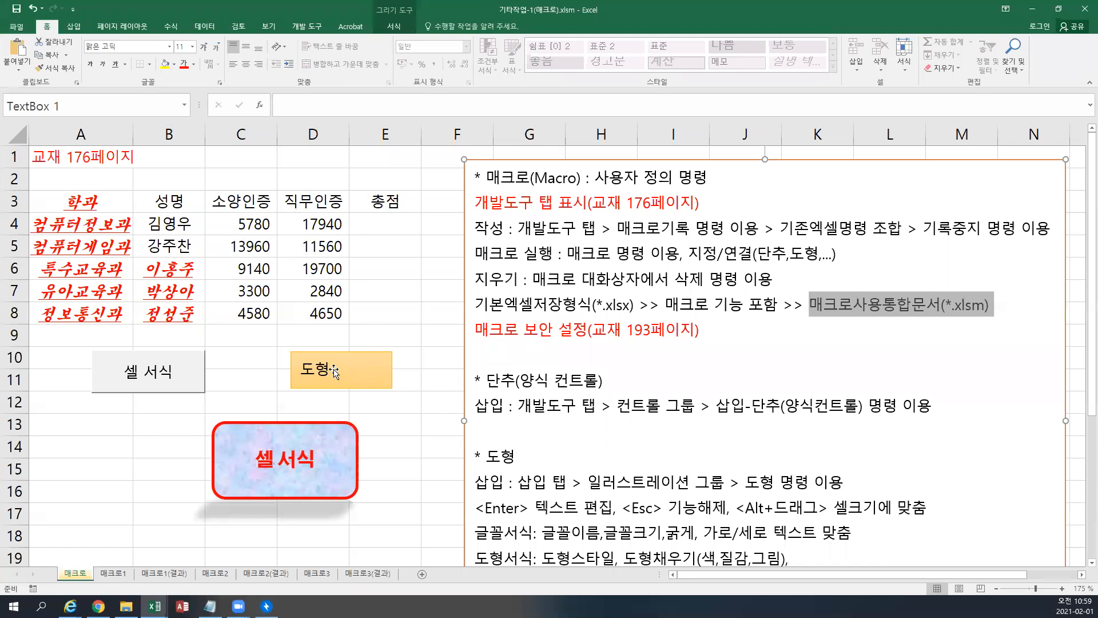
- Copy the red page note from sheet 매크로 into cell A2 of sheet 매크로1 and change it to "교재 177페이지"
left_click(113, 574)
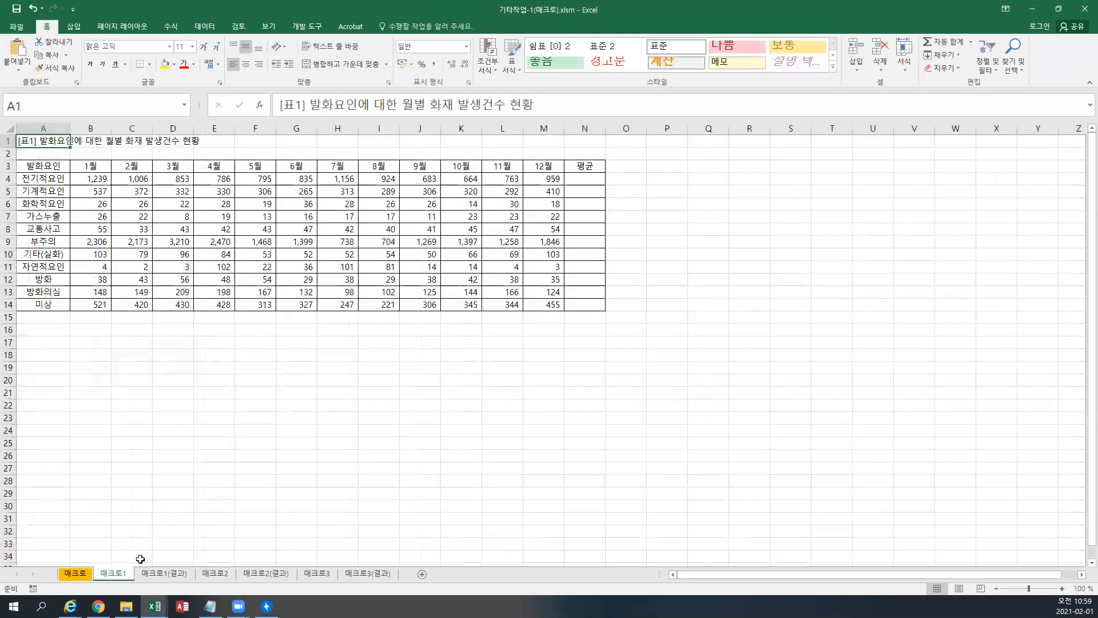
left_click(71, 574)
left_click(115, 574)
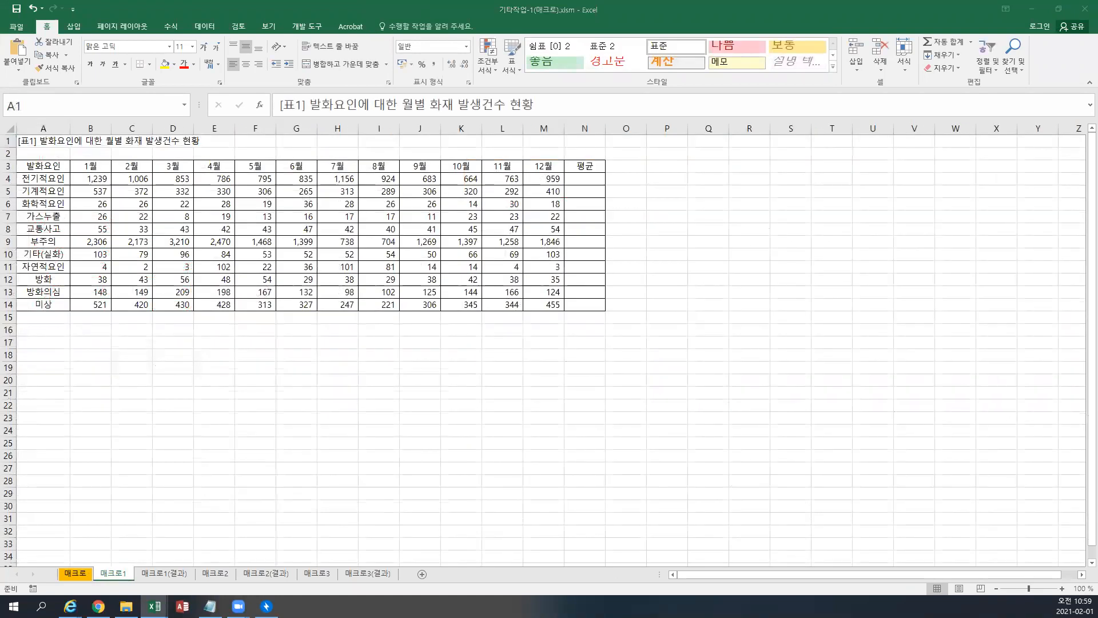
left_click(41, 144)
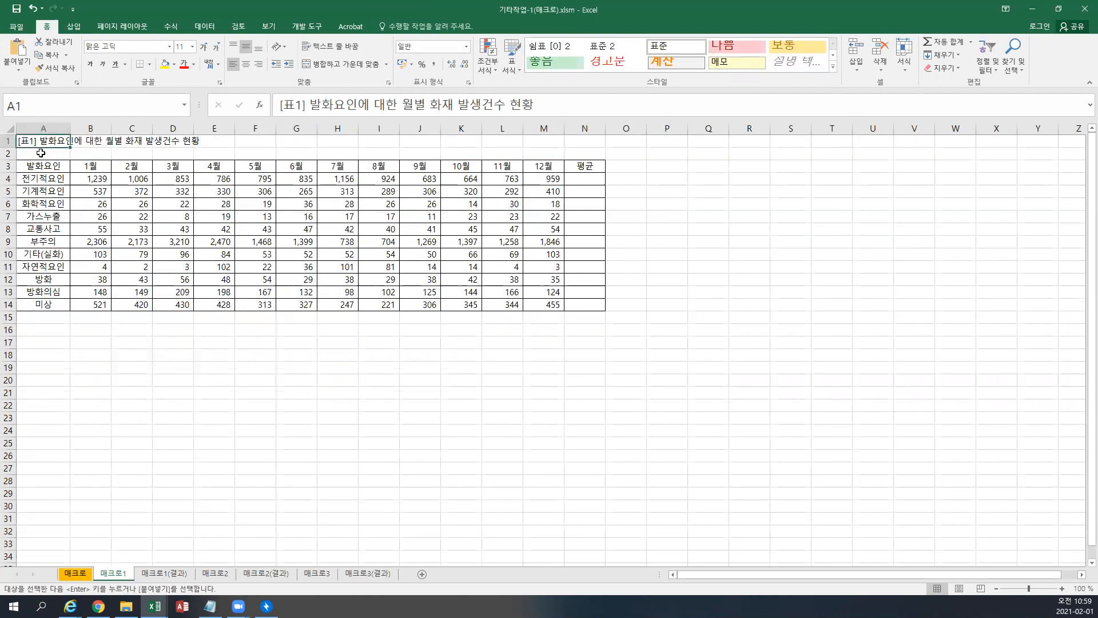
left_click(41, 152)
type("교재 177페이지")
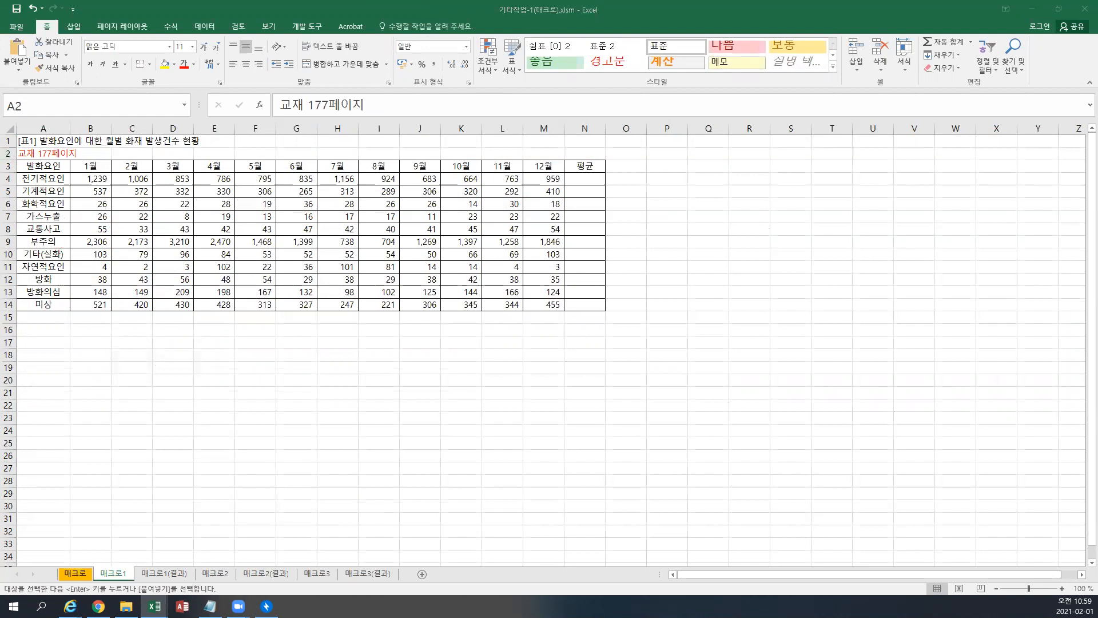
- Paste the copied macro notes text box into sheet 매크로1 below the table, starting at cell E16
left_click(220, 333)
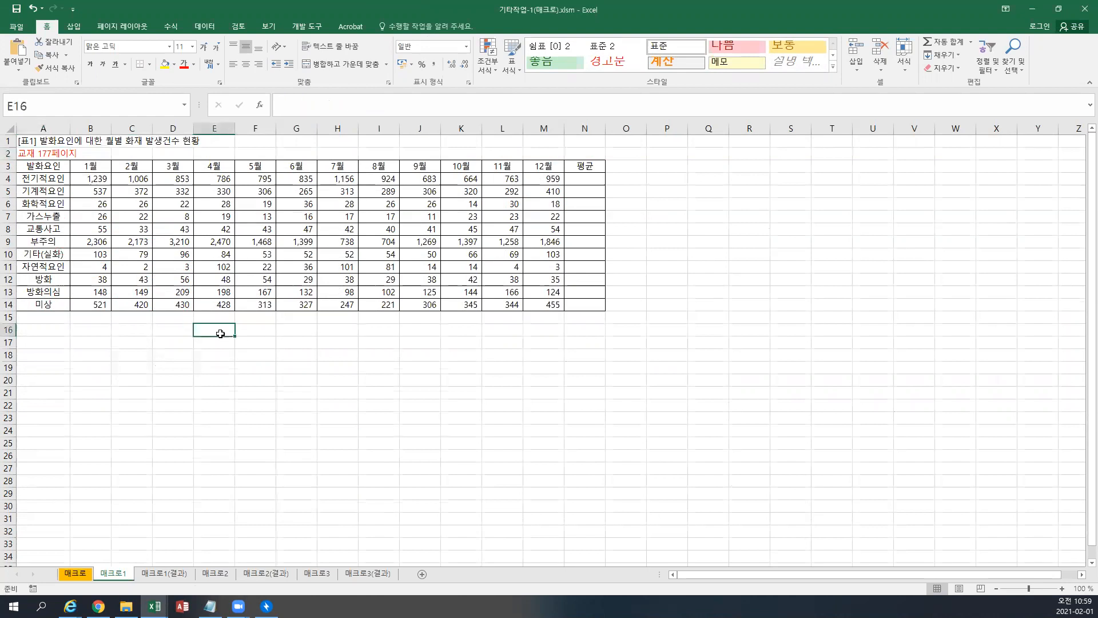
key("ctrl+v")
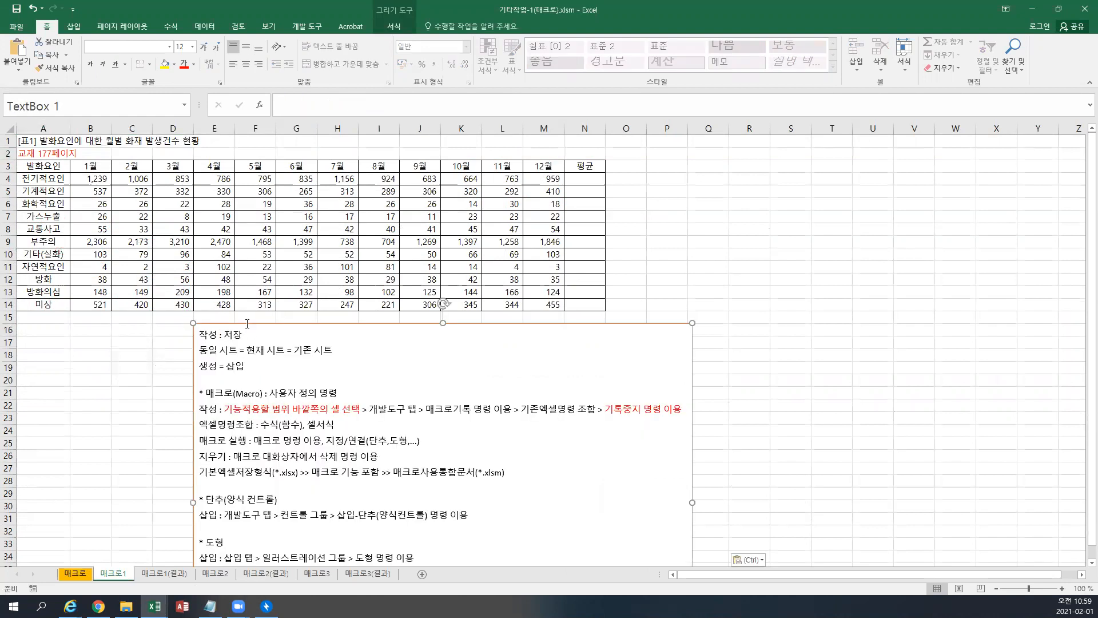
scroll(248, 323, "up", 3)
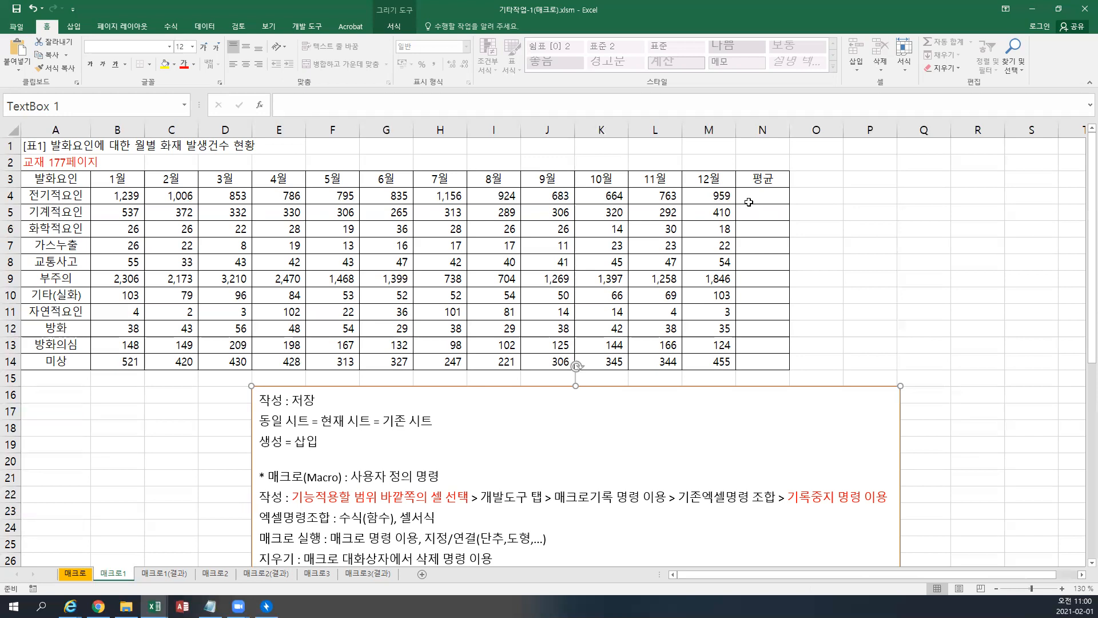
left_click_drag(752, 195, 751, 357)
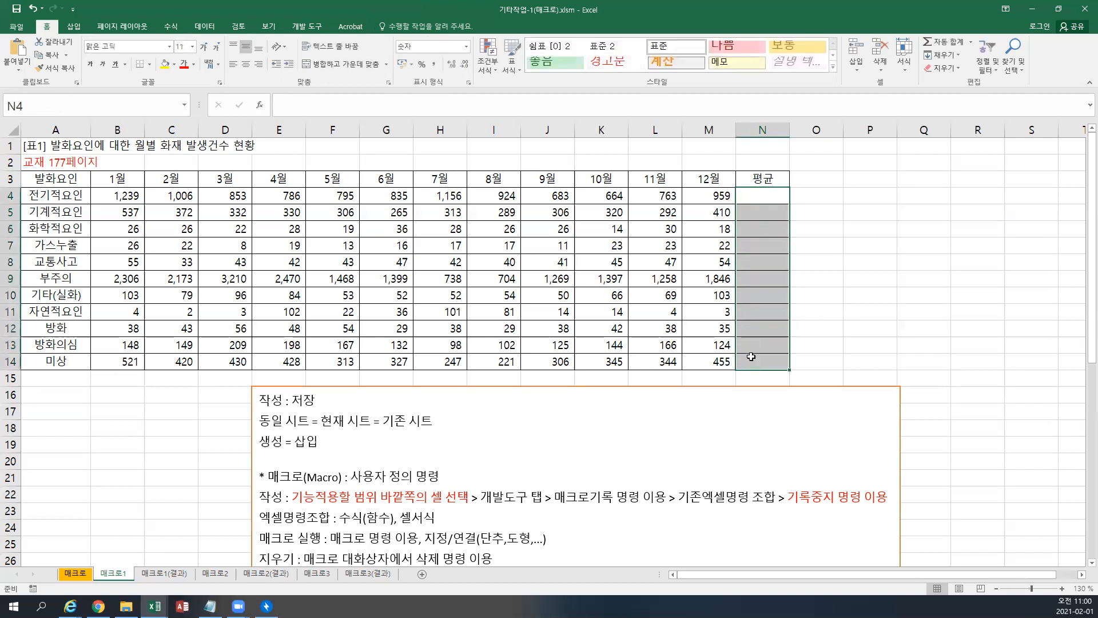
left_click(760, 200)
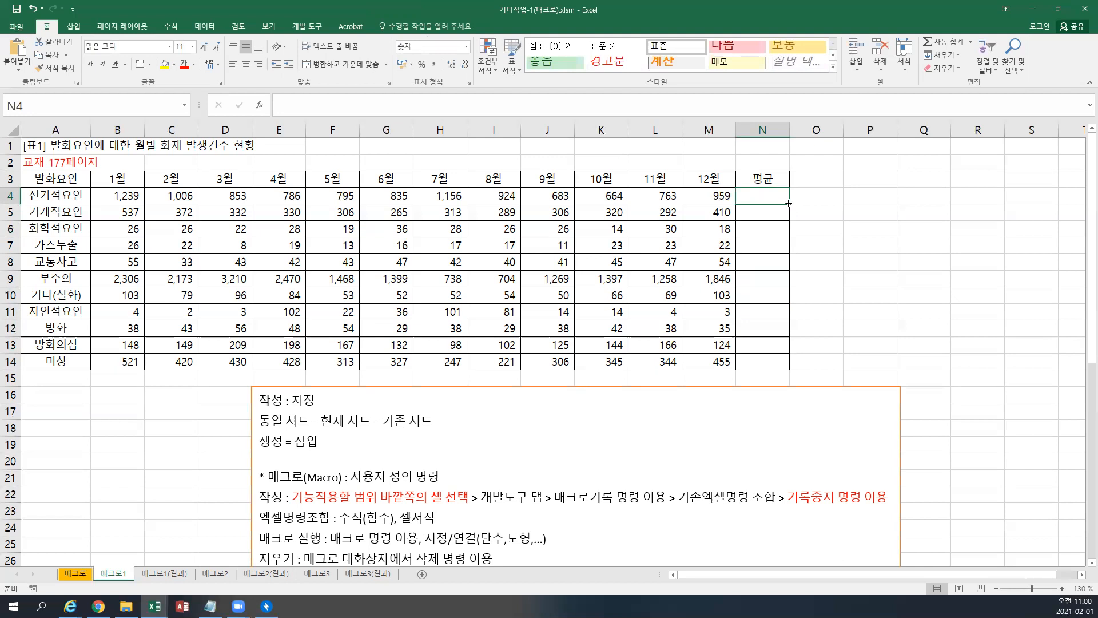
left_click_drag(789, 203, 768, 360)
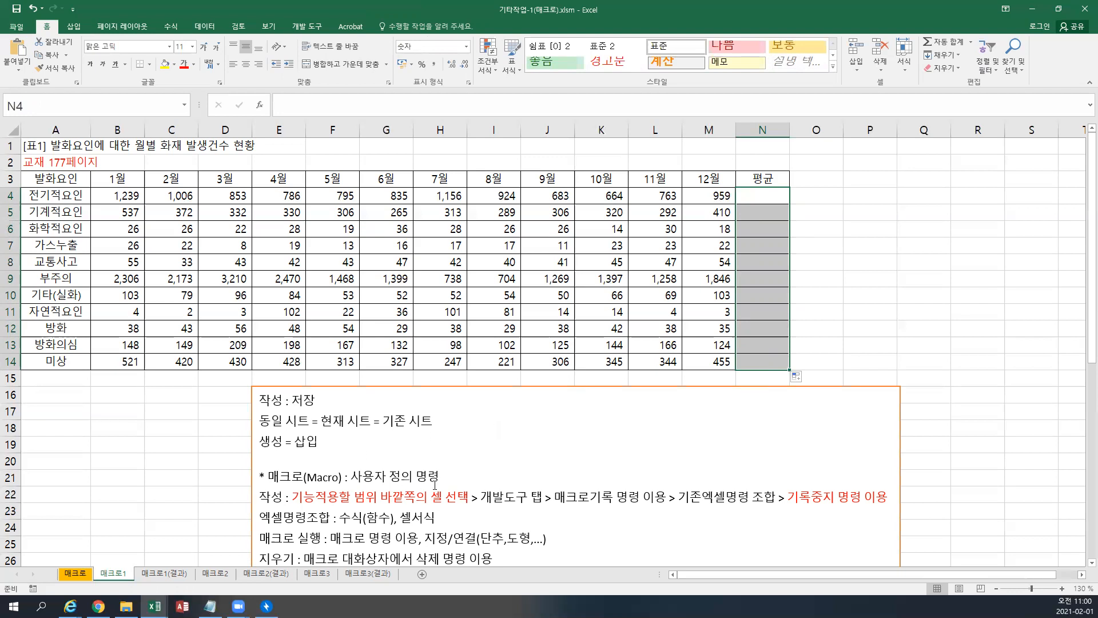
mouse_move(642, 150)
left_mouse_down()
mouse_move(711, 203)
mouse_move(644, 148)
left_mouse_up()
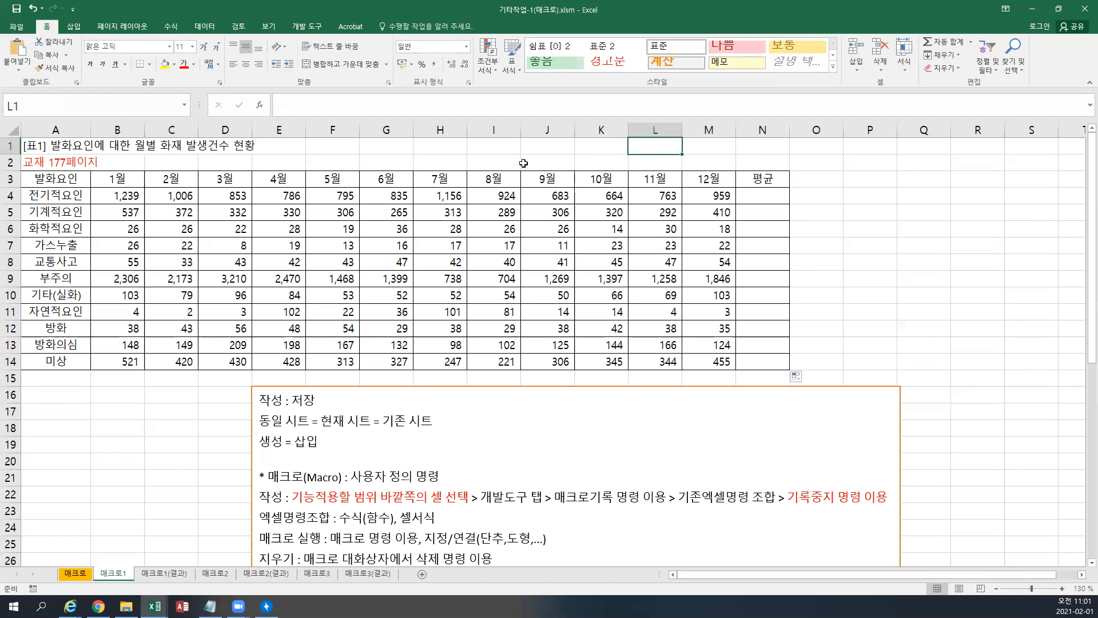
left_click(491, 144)
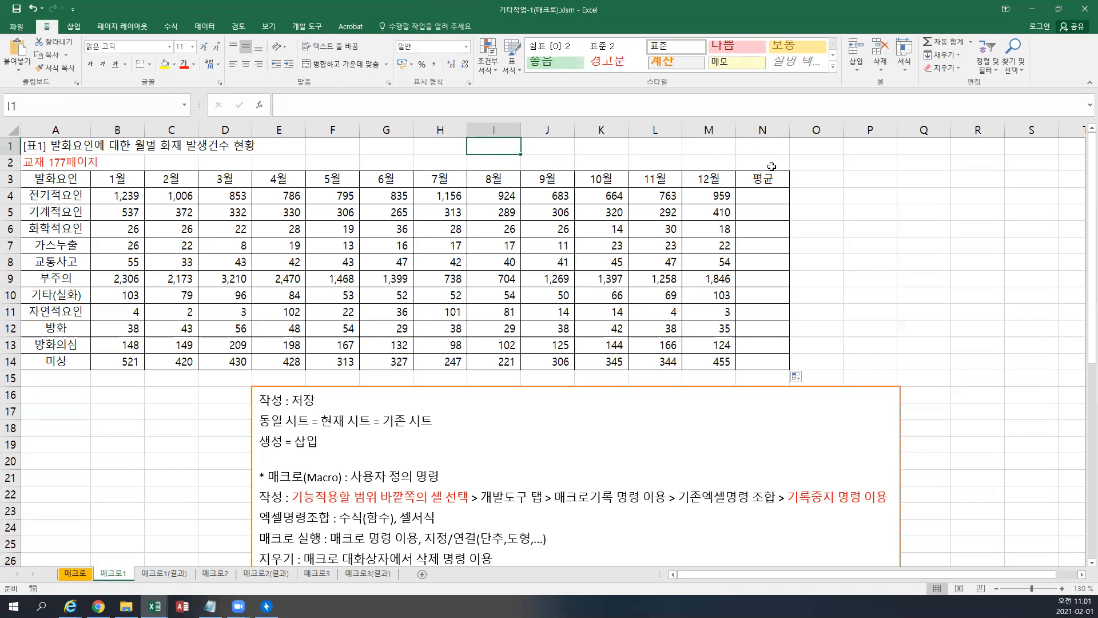
left_click_drag(767, 194, 765, 359)
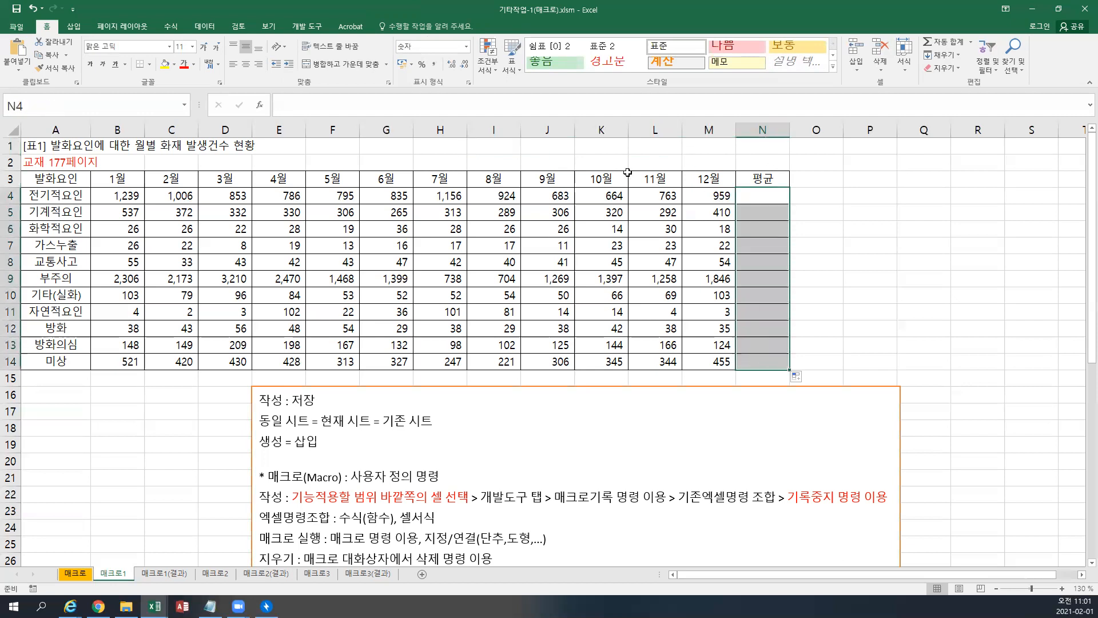
left_click(571, 147)
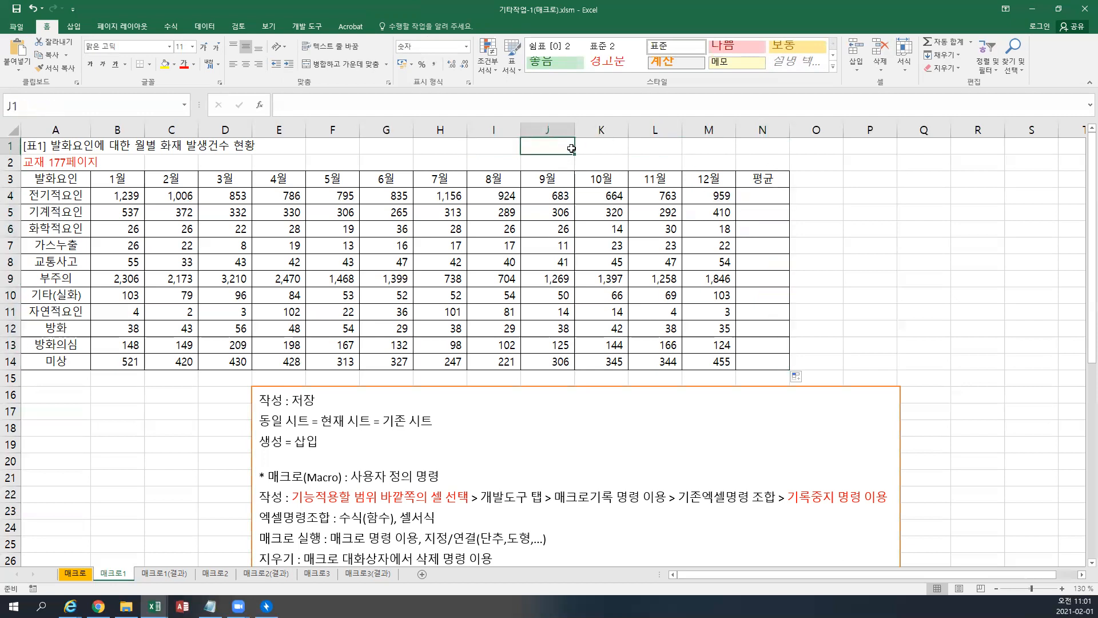
- Start recording a macro named 평균 in the current workbook, with cell I1 outside the table selected
left_click(483, 149)
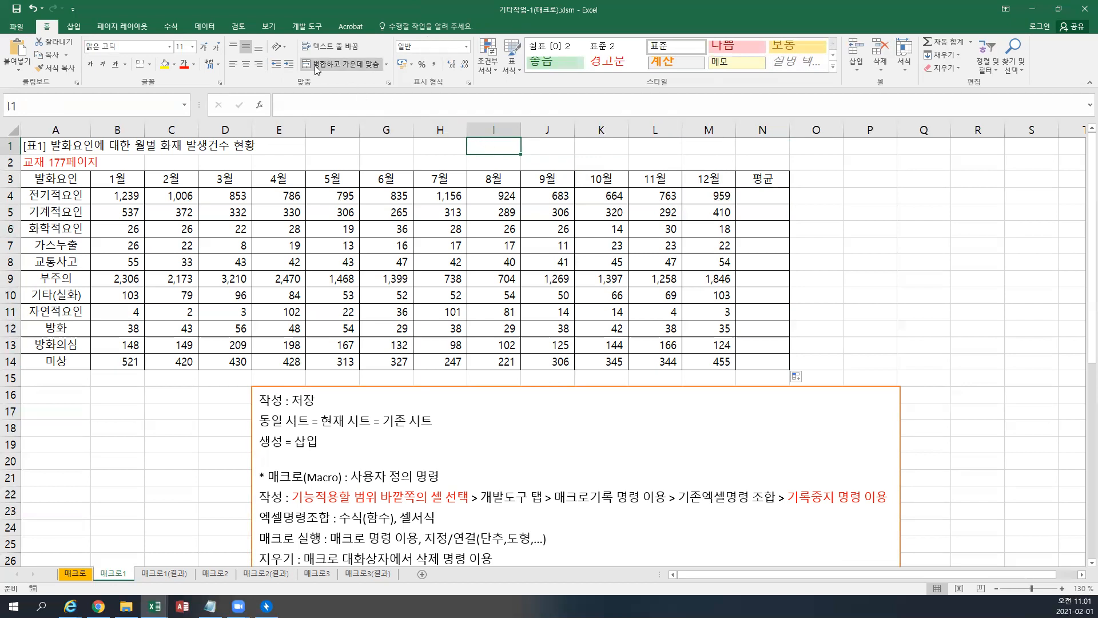
left_click(305, 28)
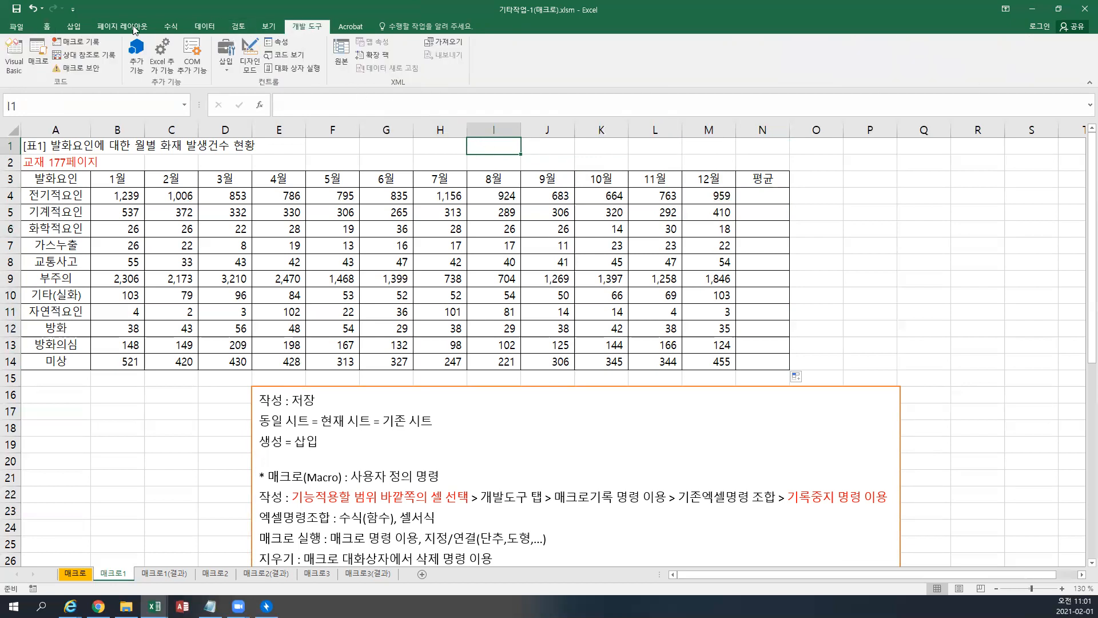
left_click(78, 46)
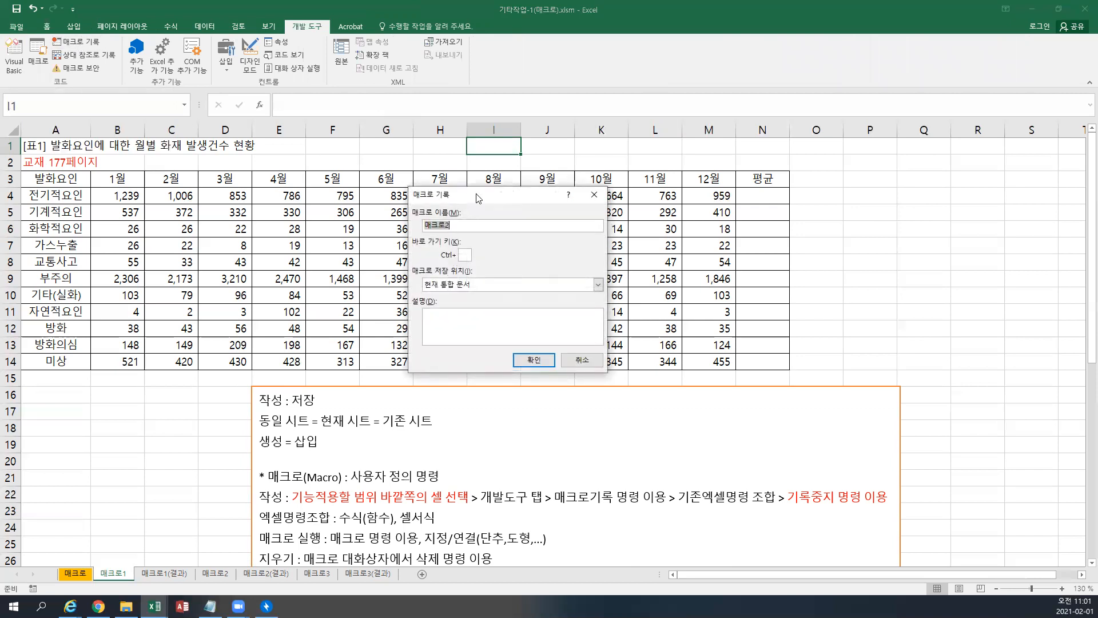
type("평규")
left_click(529, 366)
- Record the 평균 column by entering =AVERAGE(B4:M4) in N4 and filling it down to N14, and stop the macro recording
left_click(775, 195)
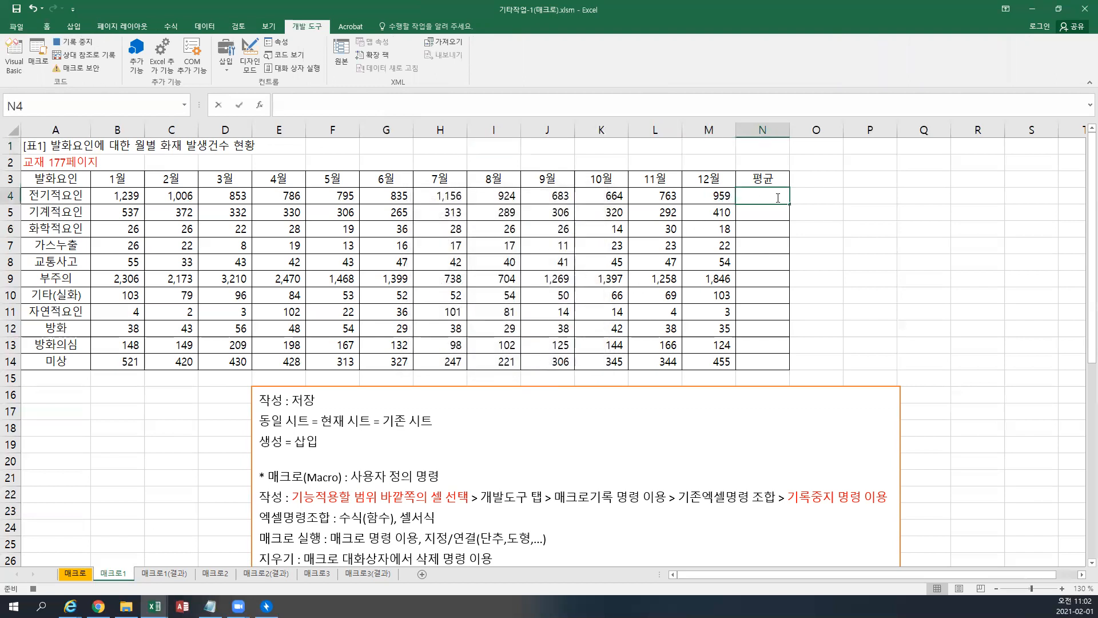
type("=A")
key("BackSpace")
type("AVE")
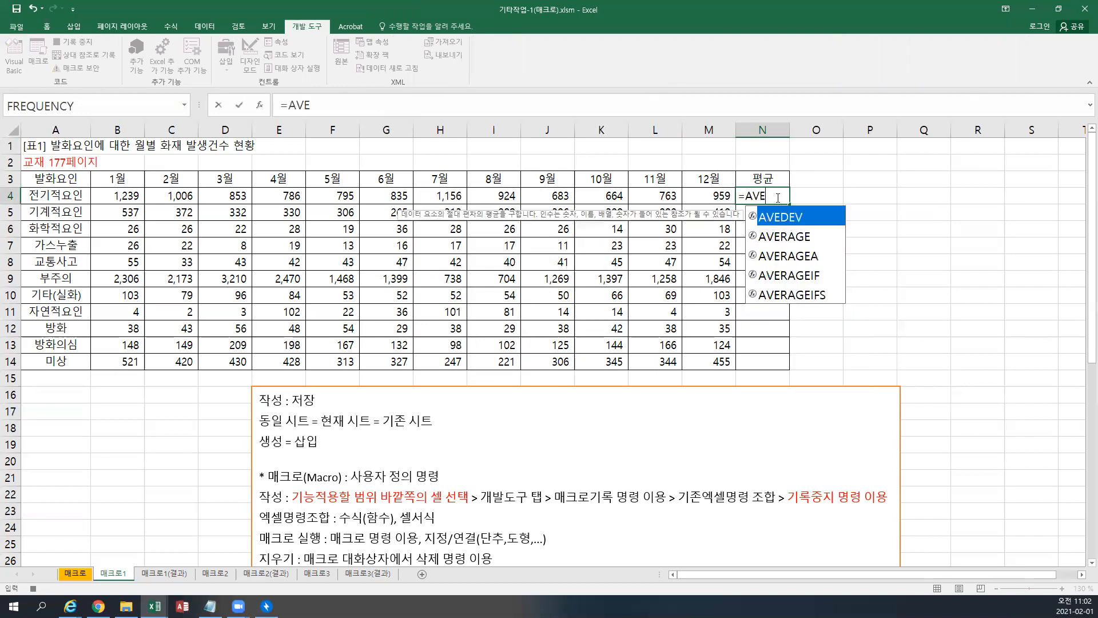
type("RAGE(")
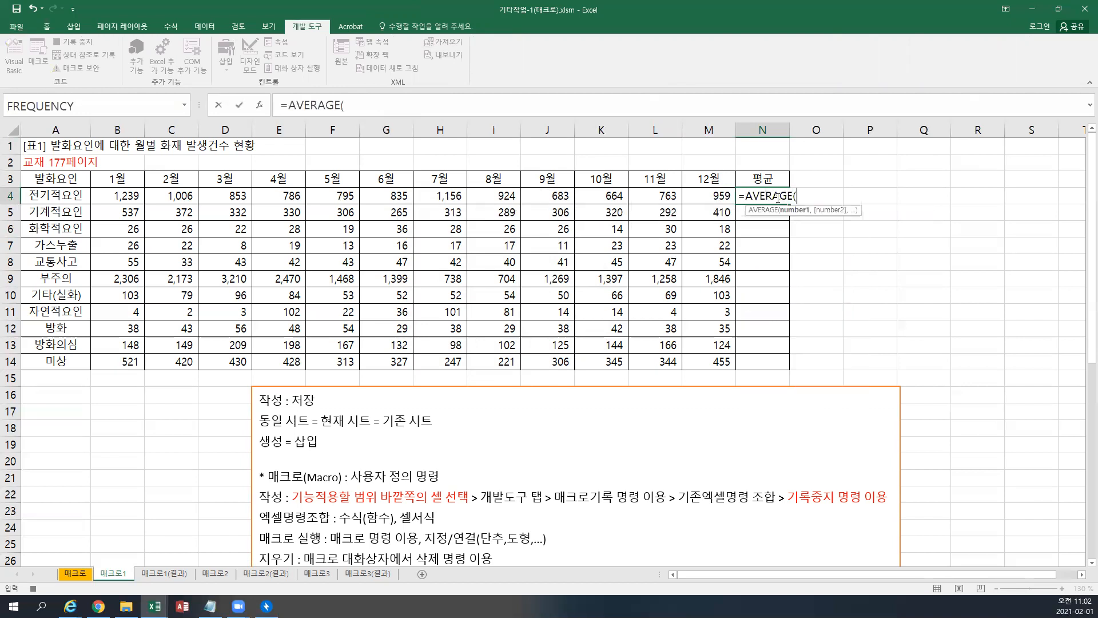
left_click_drag(118, 198, 684, 194)
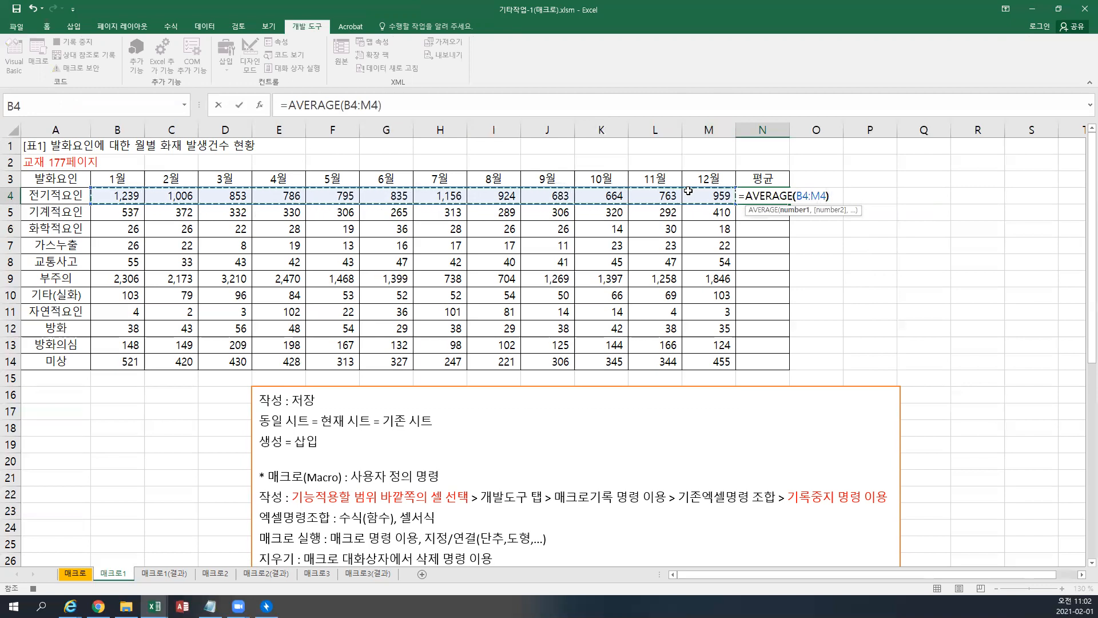
key("ctrl+Return")
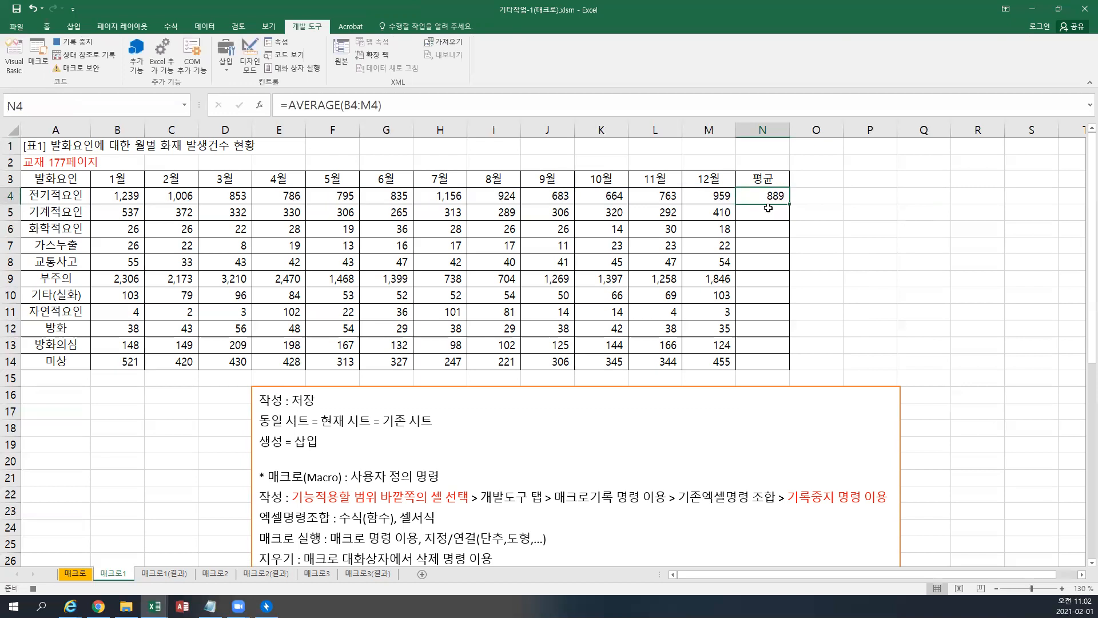
left_click_drag(789, 204, 786, 367)
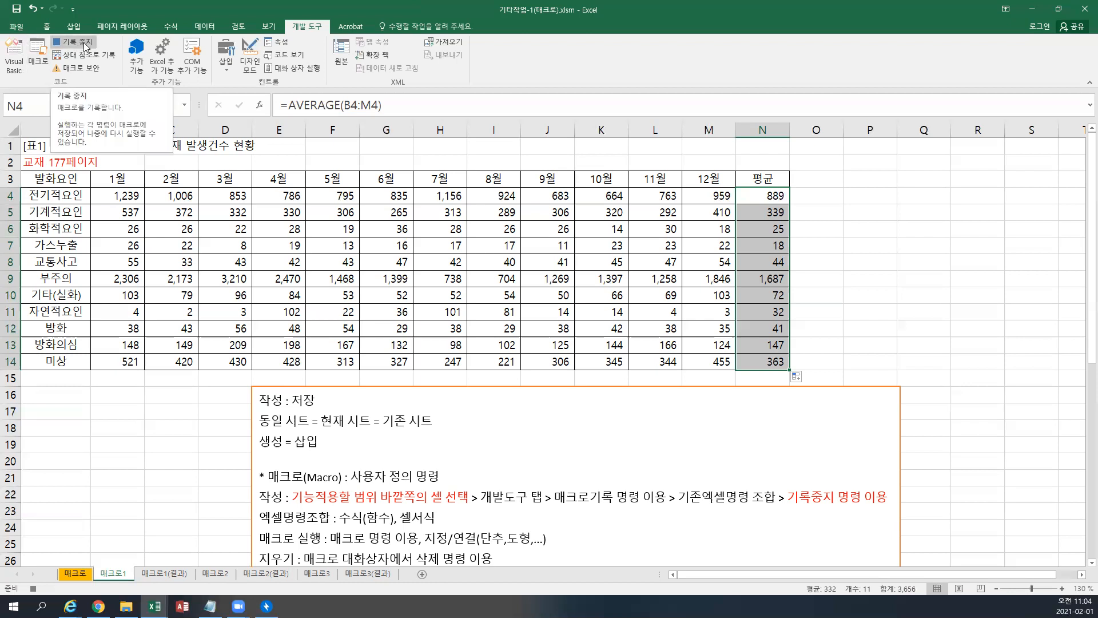
left_click(85, 46)
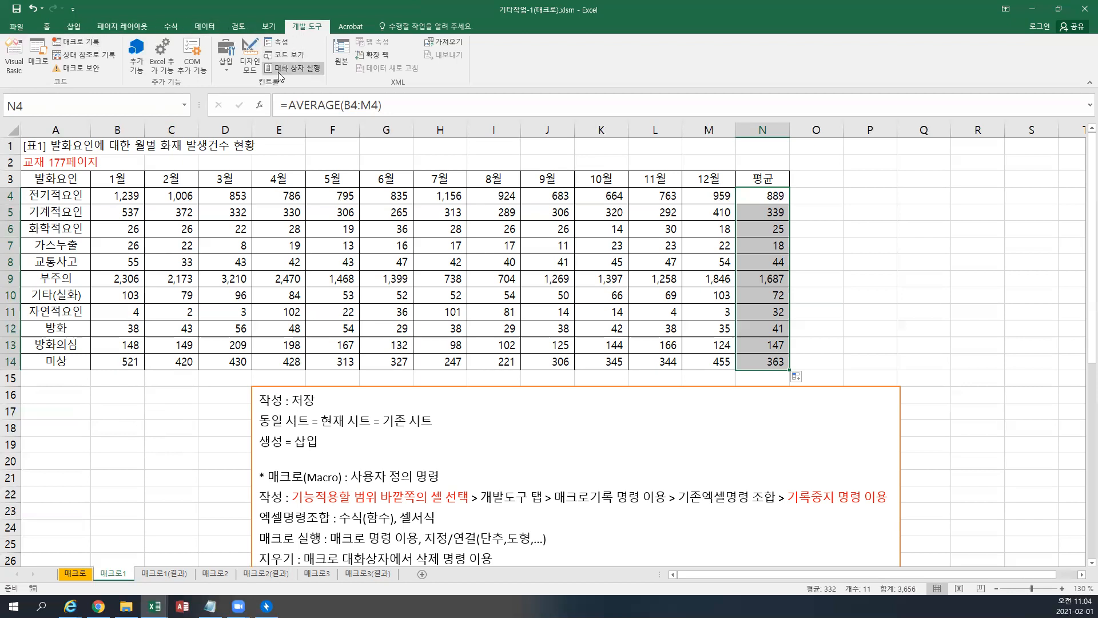
- Insert a form-control button over cells C18:D19 and assign this workbook's 평균 macro to it
left_click(228, 68)
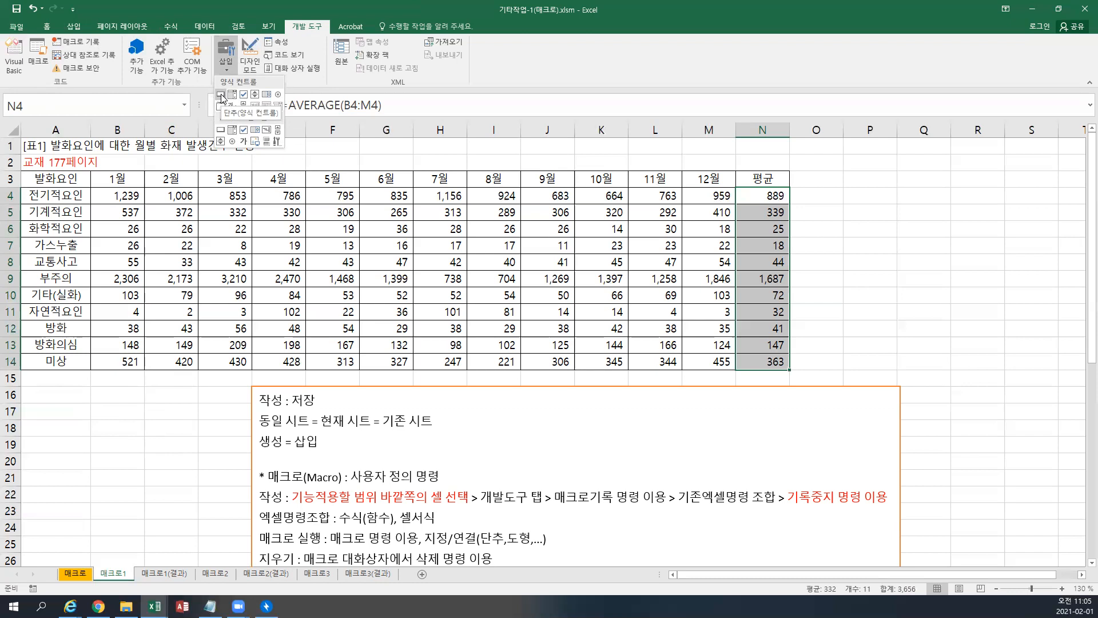
left_click(222, 95)
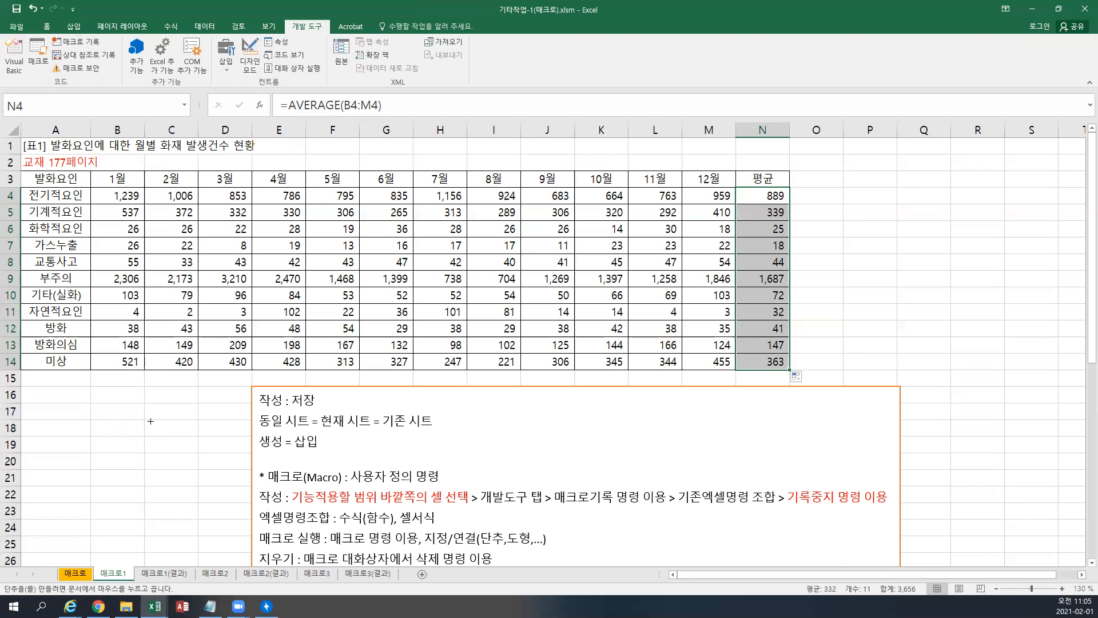
scroll(150, 421, "up", 3, "ctrl")
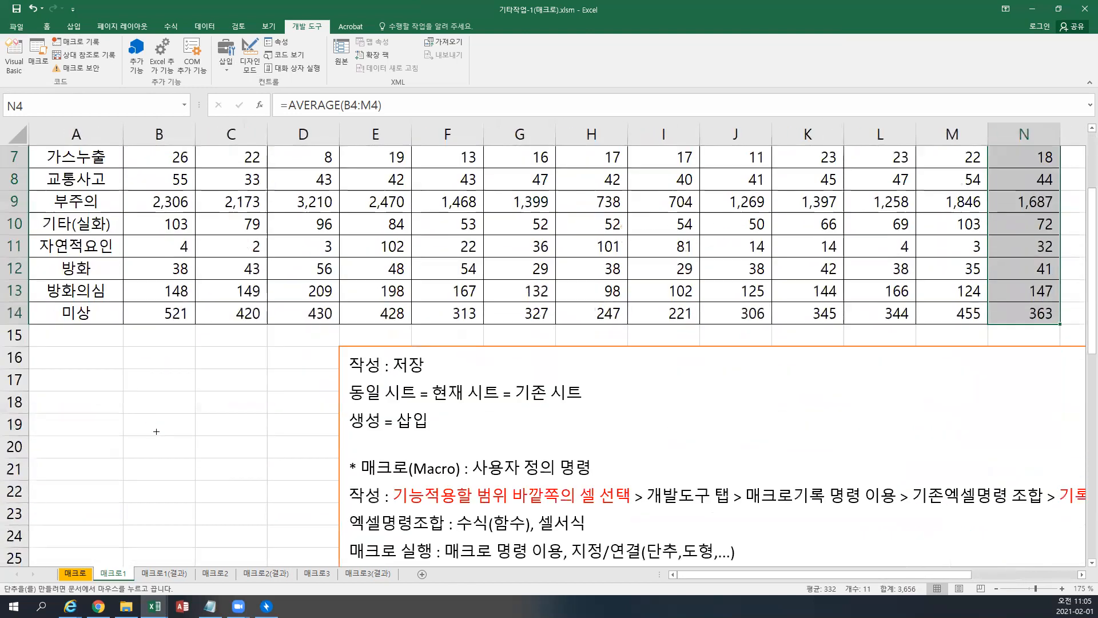
scroll(156, 431, "down", 1)
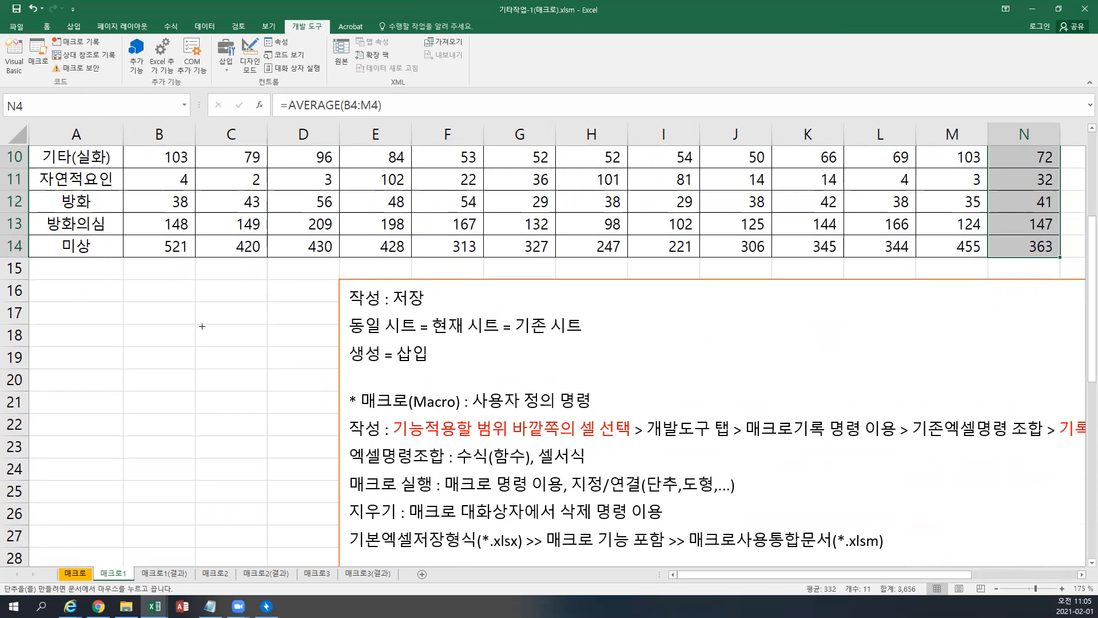
left_click_drag(202, 326, 314, 361)
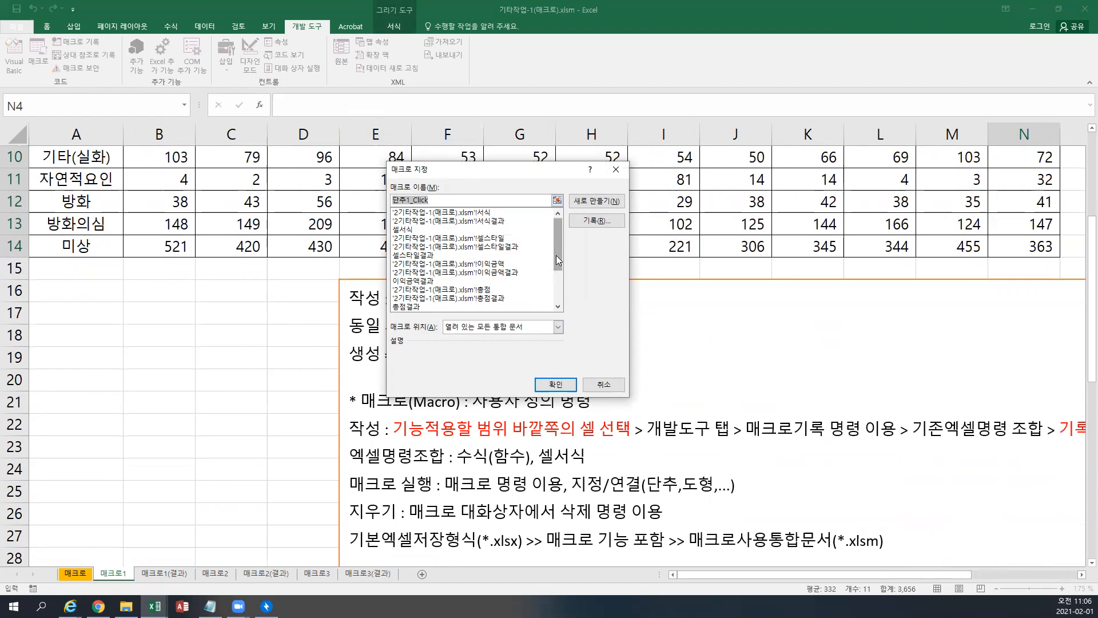
left_click_drag(556, 255, 556, 287)
left_click(417, 290)
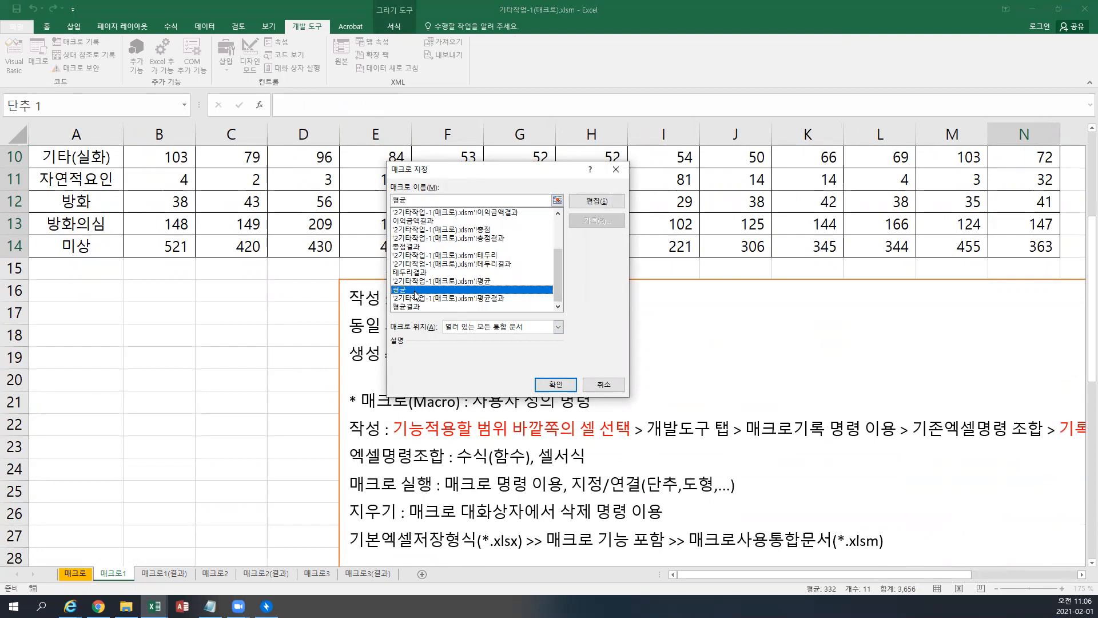
left_click(551, 385)
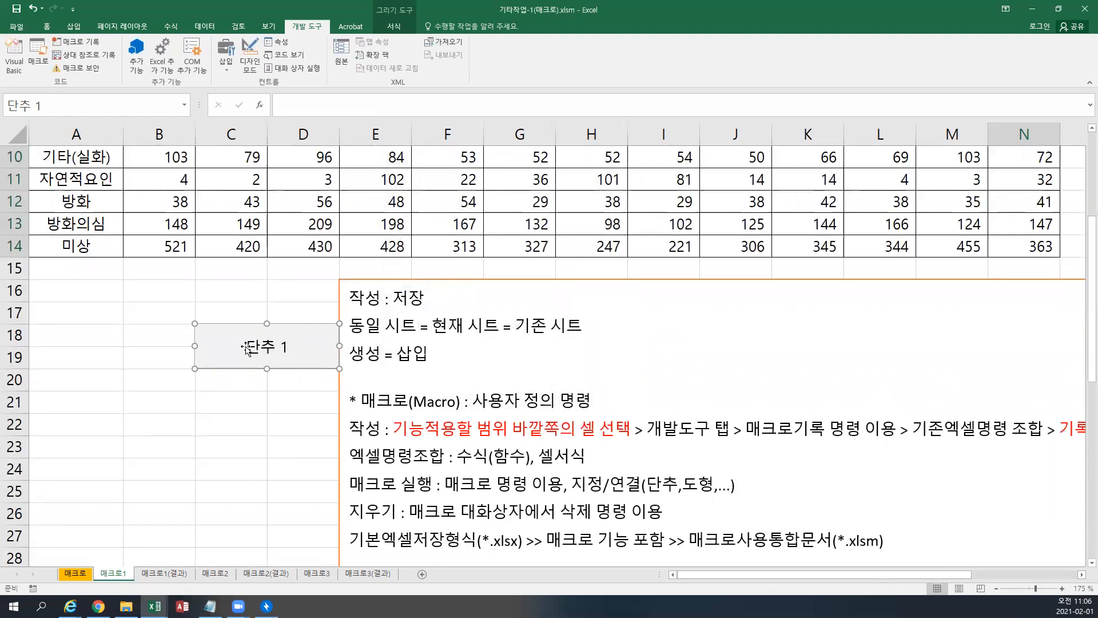
- Replace the new button's label with 평균
left_click(282, 347)
key("Delete")
key("Delete")
key("Delete")
key("Delete")
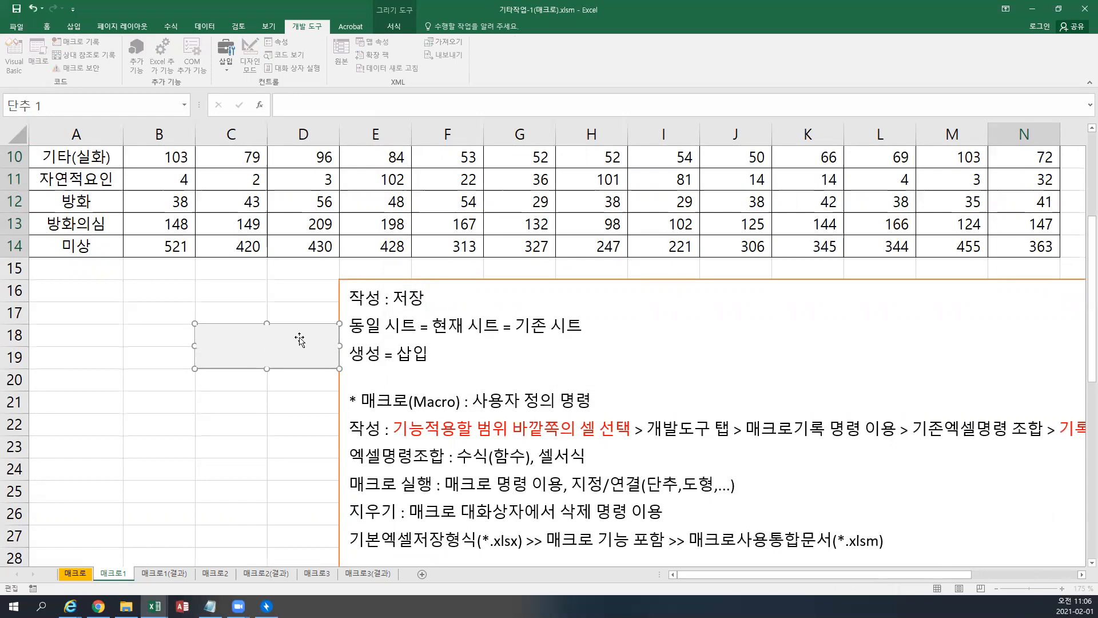
type("VUD")
key("BackSpace")
key("BackSpace")
type("drbs")
left_click(182, 313)
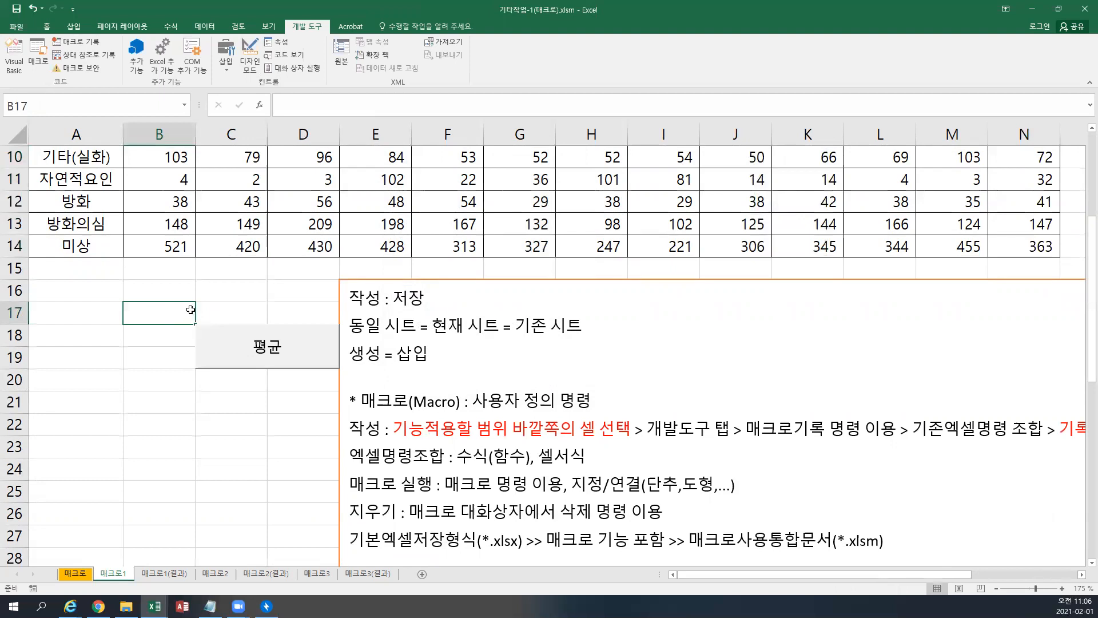
- Clear the calculated averages from N4:N14 in preparation for testing the macro
scroll(188, 312, "up", 3)
scroll(188, 311, "down", 1, "ctrl")
scroll(211, 313, "down", 1)
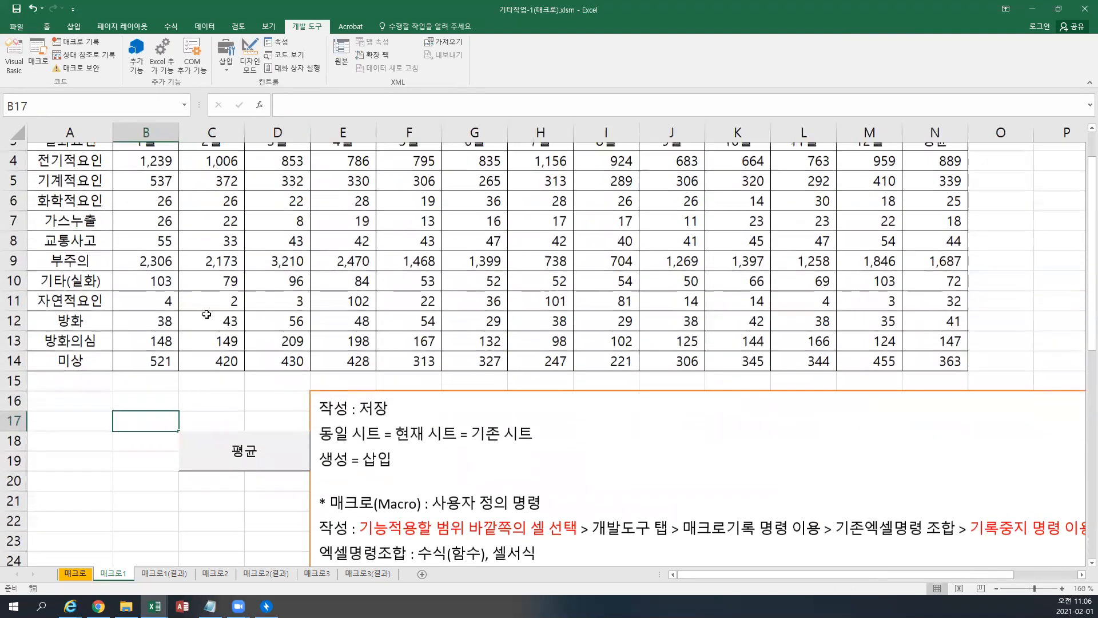
scroll(246, 360, "up", 1)
left_click_drag(934, 219, 933, 410)
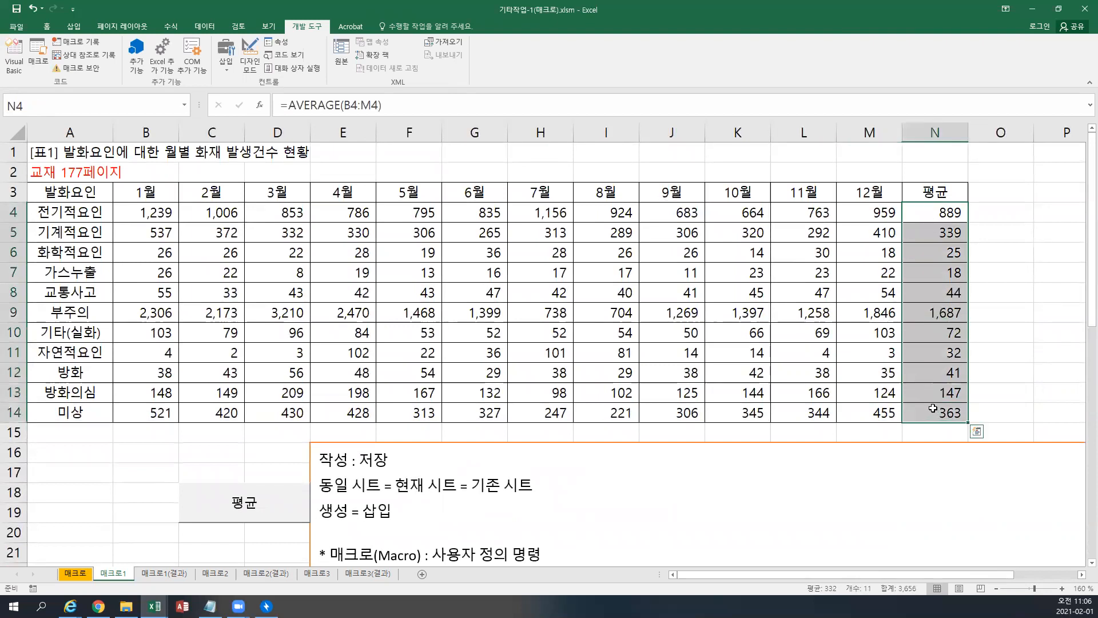
key("Delete")
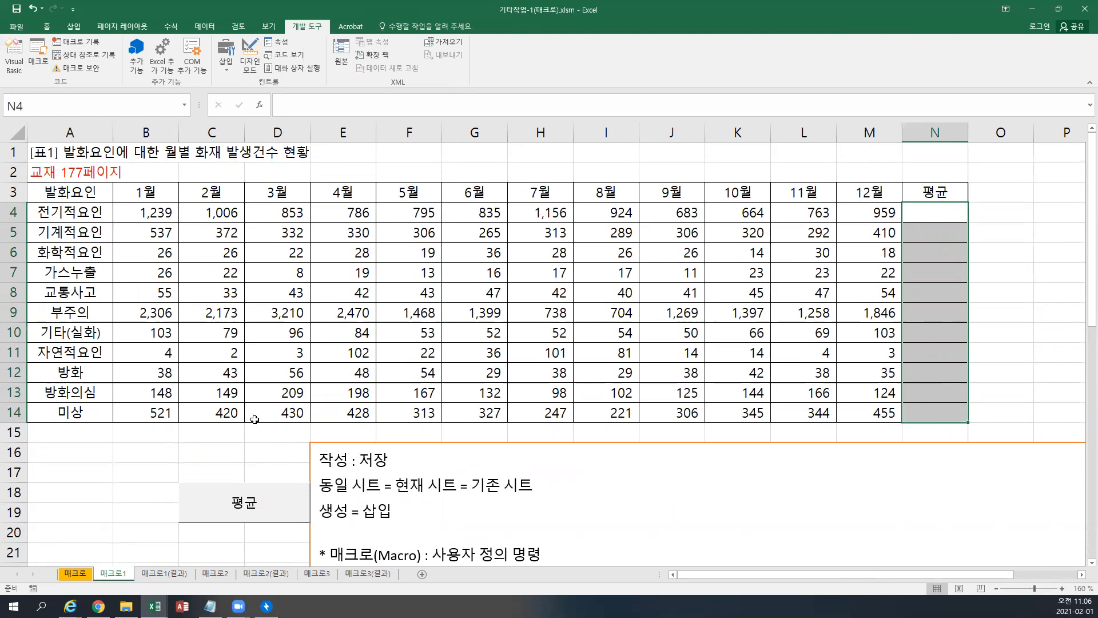
- Select cell K2 outside the averages range and run the 평균 macro from its button
left_click(344, 225)
left_click(478, 169)
left_click(610, 173)
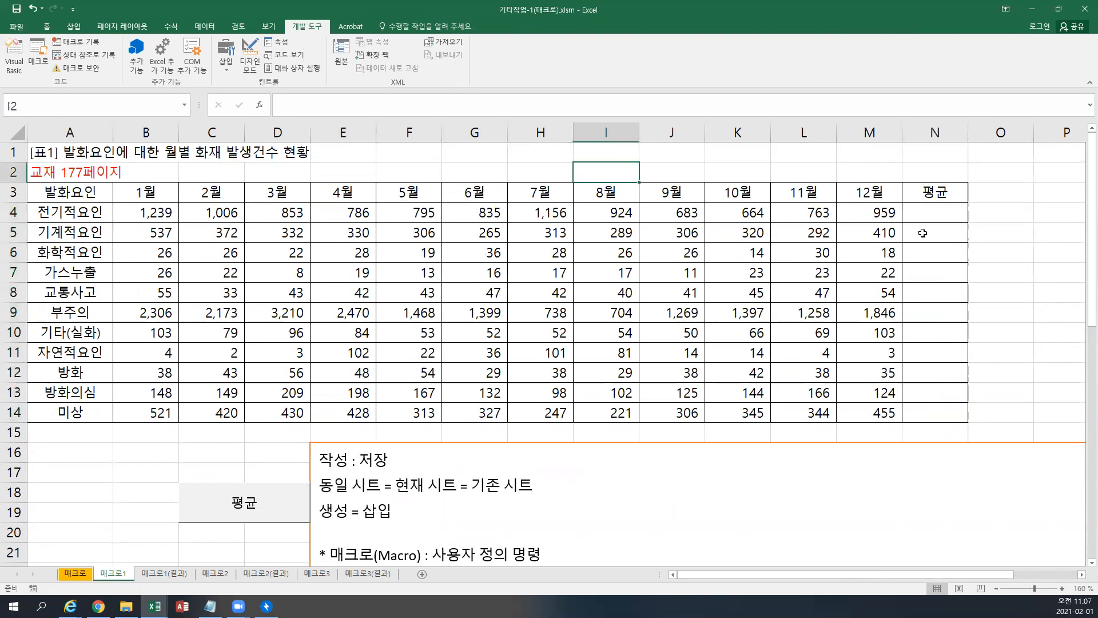
left_click(760, 174)
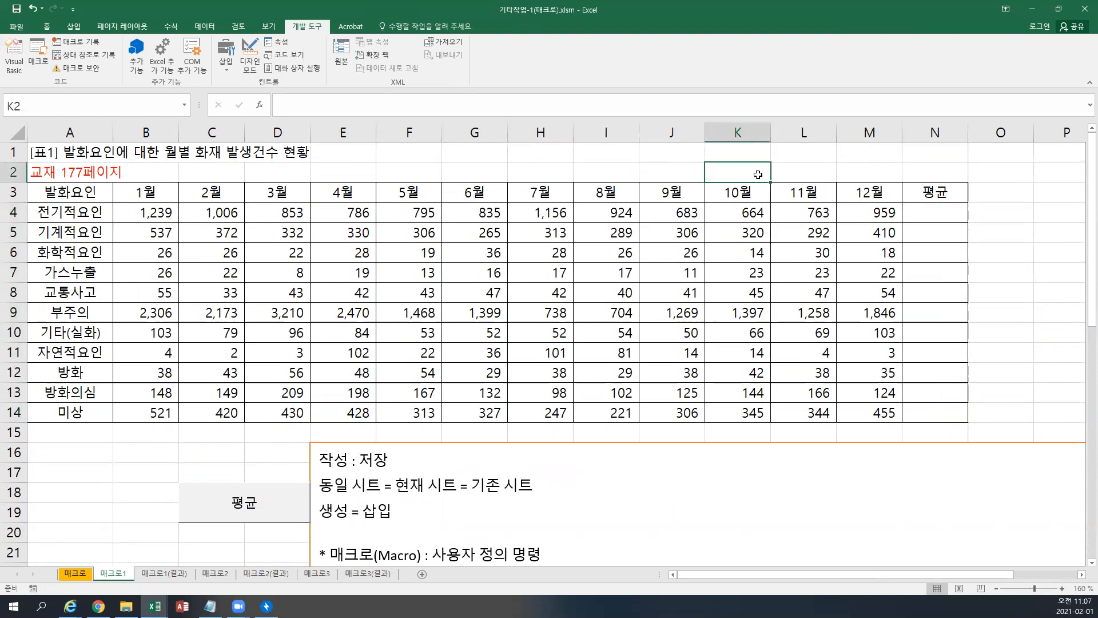
left_click(266, 501)
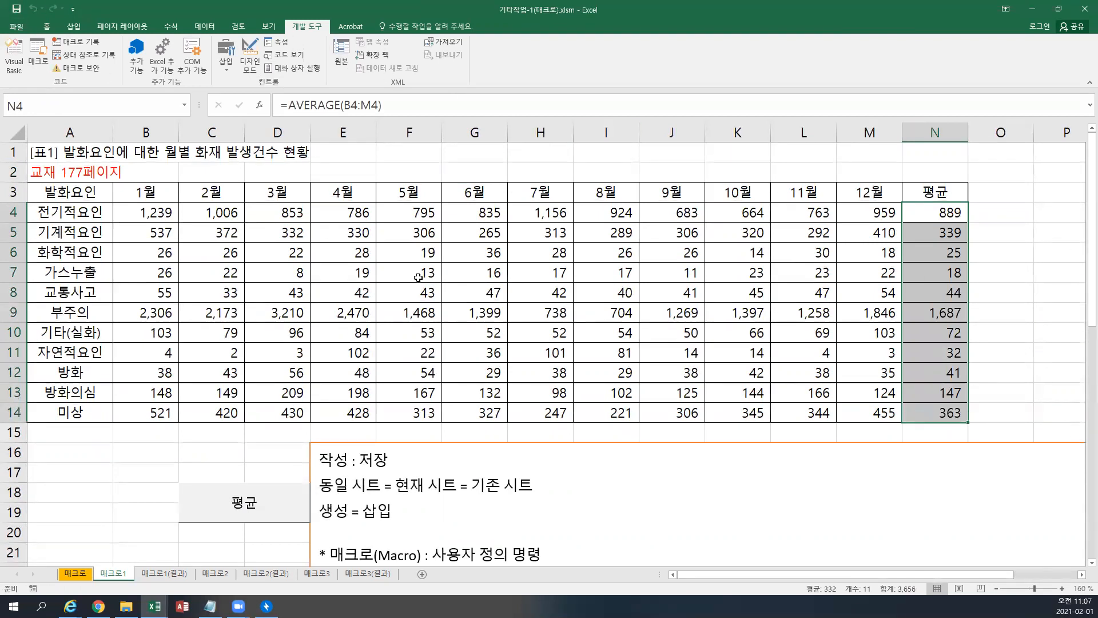
- Review the macro notes in the text box, highlighting 수식(함수) and 셀서식 in the 엑셀명령조합 line
scroll(418, 277, "down", 4)
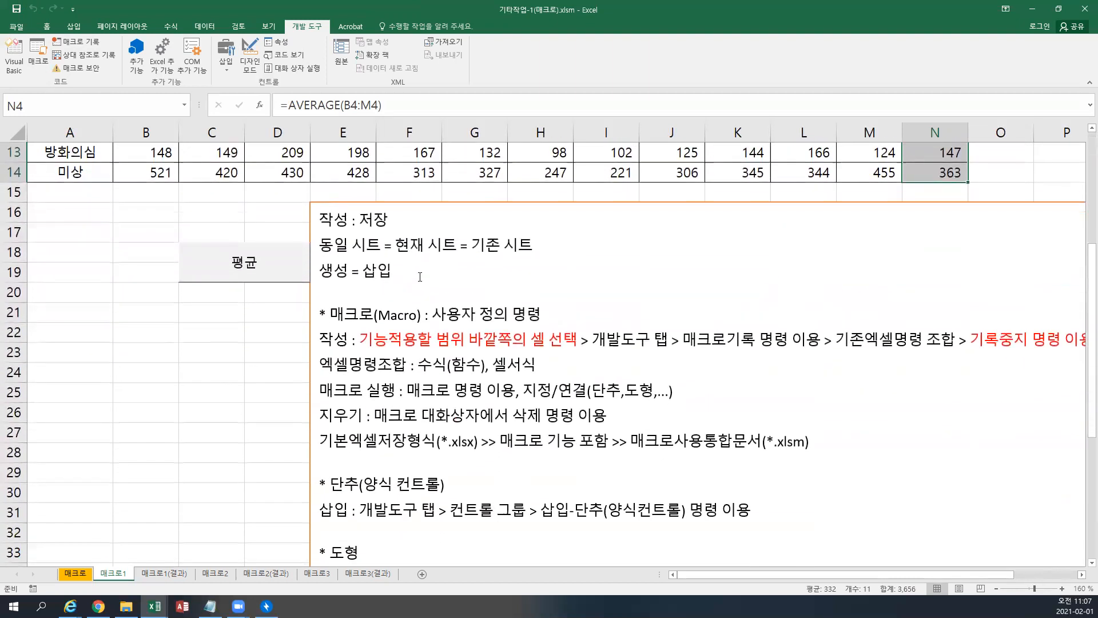
left_click(1030, 337)
left_click_drag(418, 364, 540, 368)
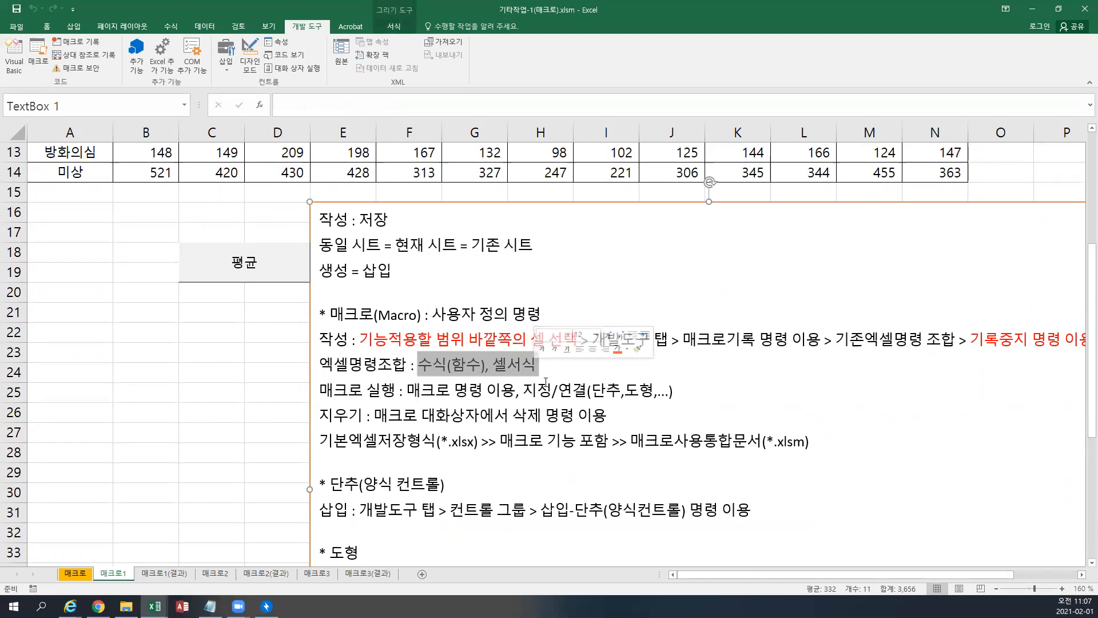
left_click(465, 364)
left_click_drag(418, 364, 483, 369)
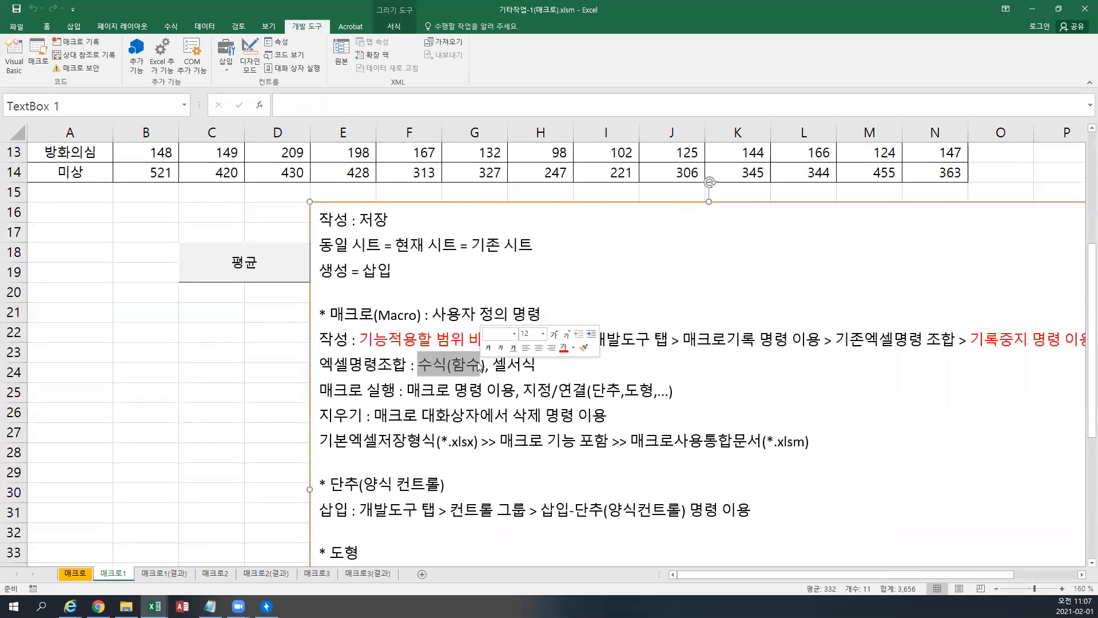
left_click(476, 366)
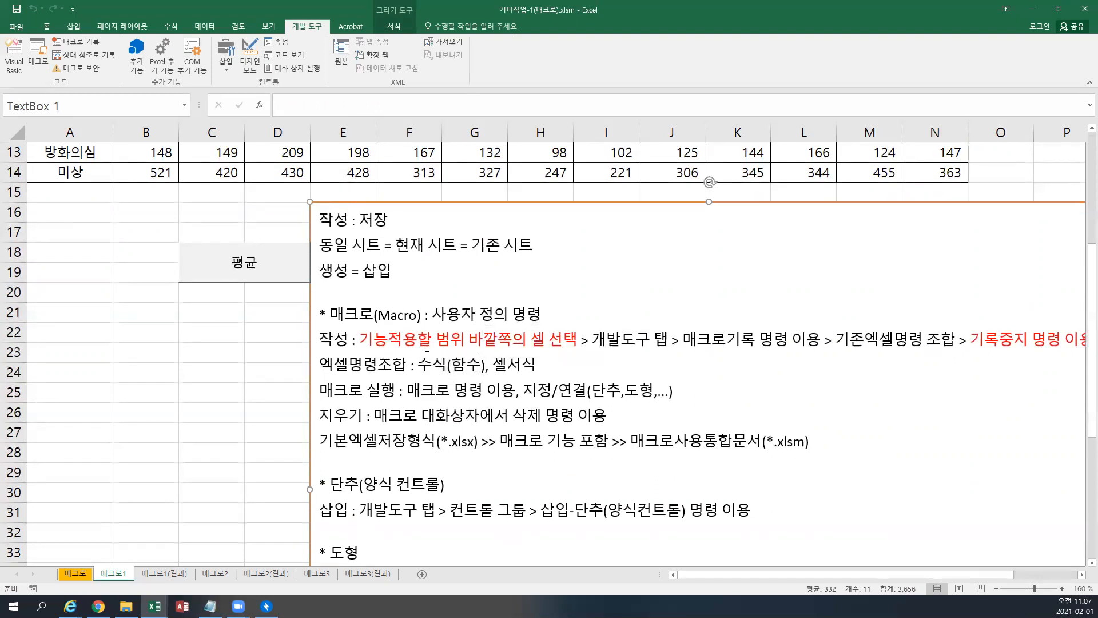
double_click(513, 364)
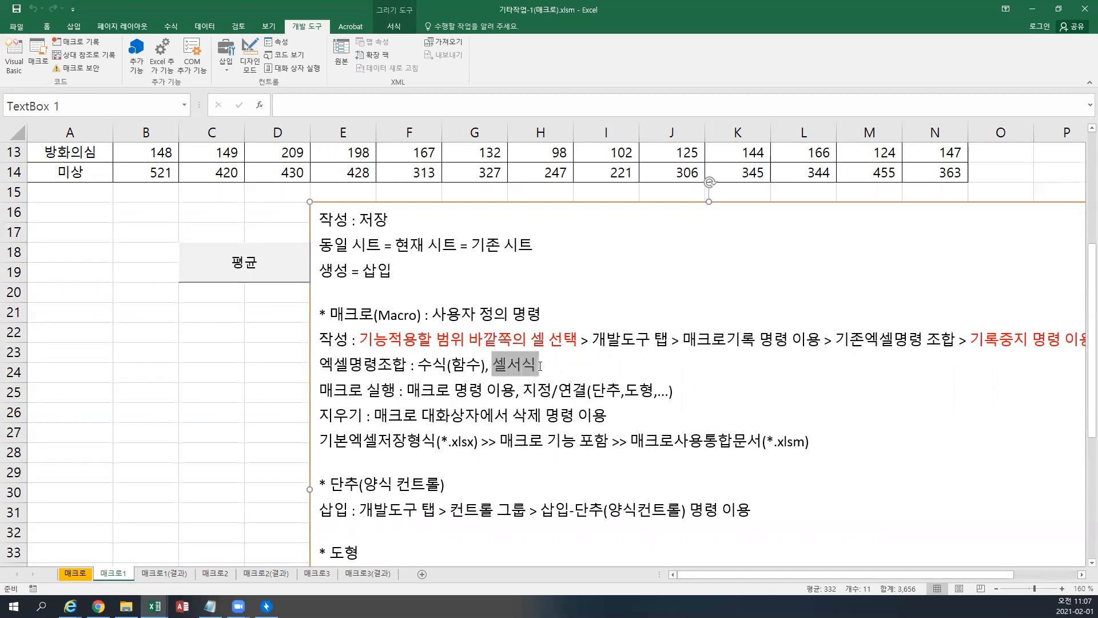
left_click(484, 364)
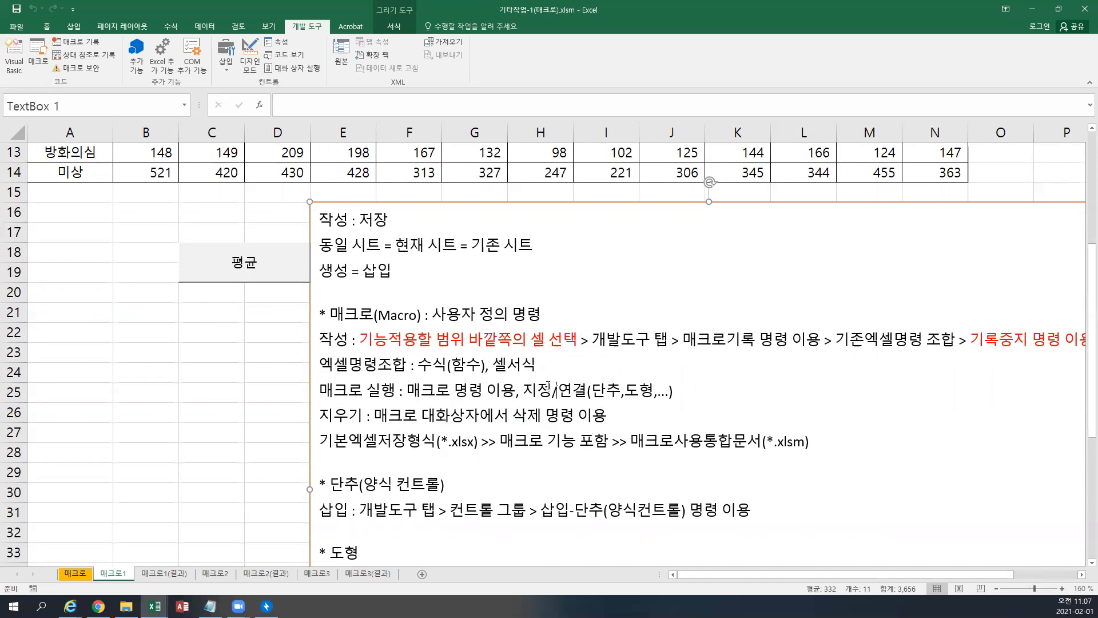
scroll(548, 386, "up", 4)
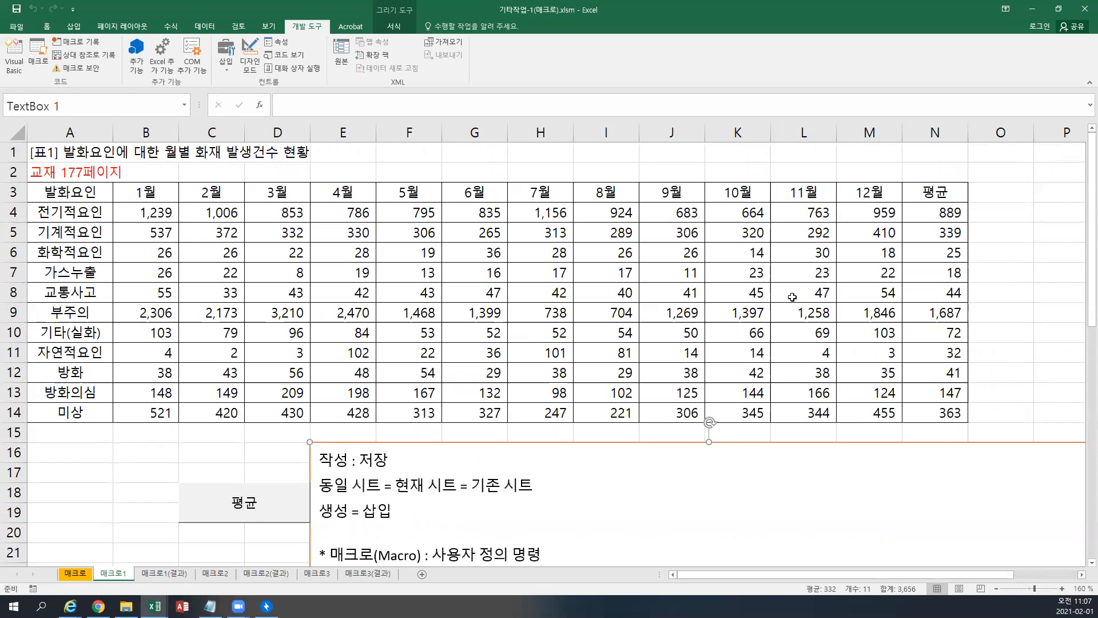
- Clear the averages from N4:N14 again and select cell E1 outside the range
left_click_drag(920, 214, 924, 408)
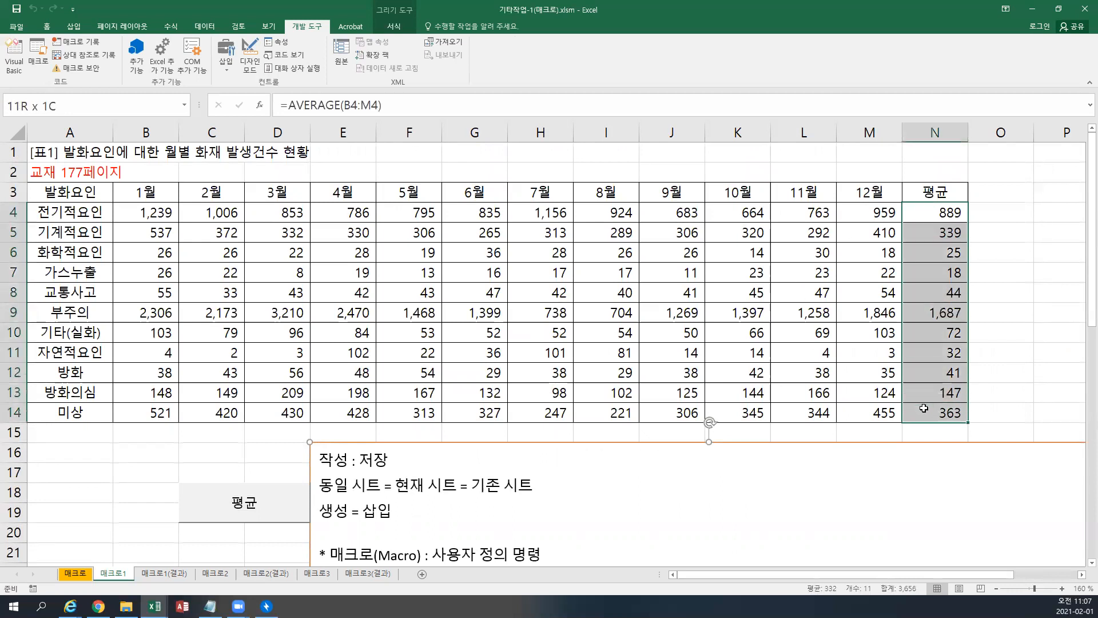
key("Delete")
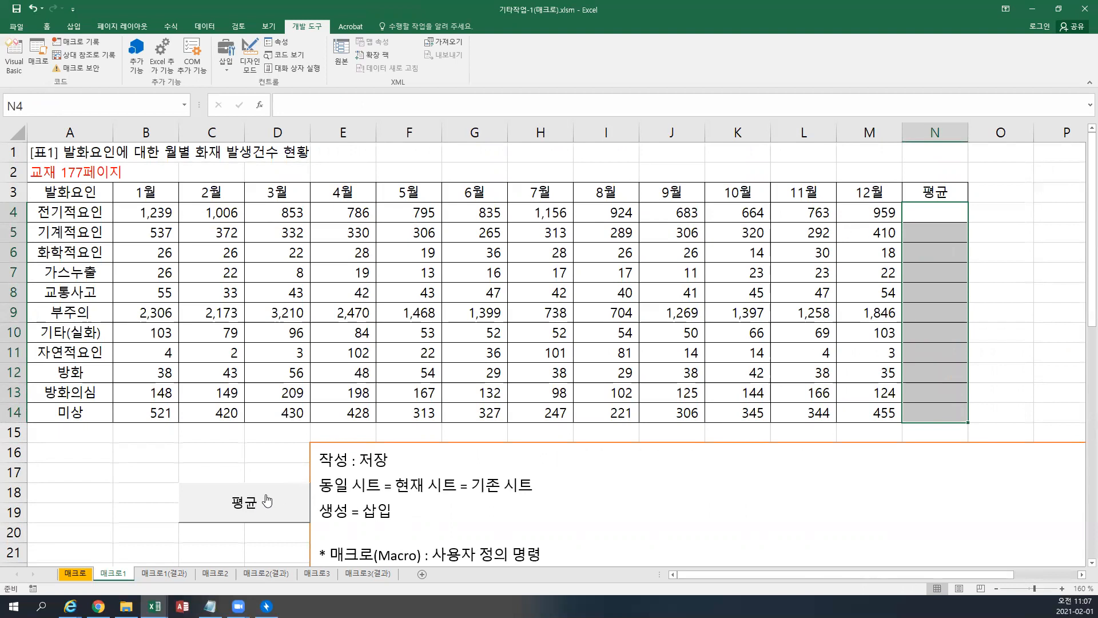
left_click(373, 151)
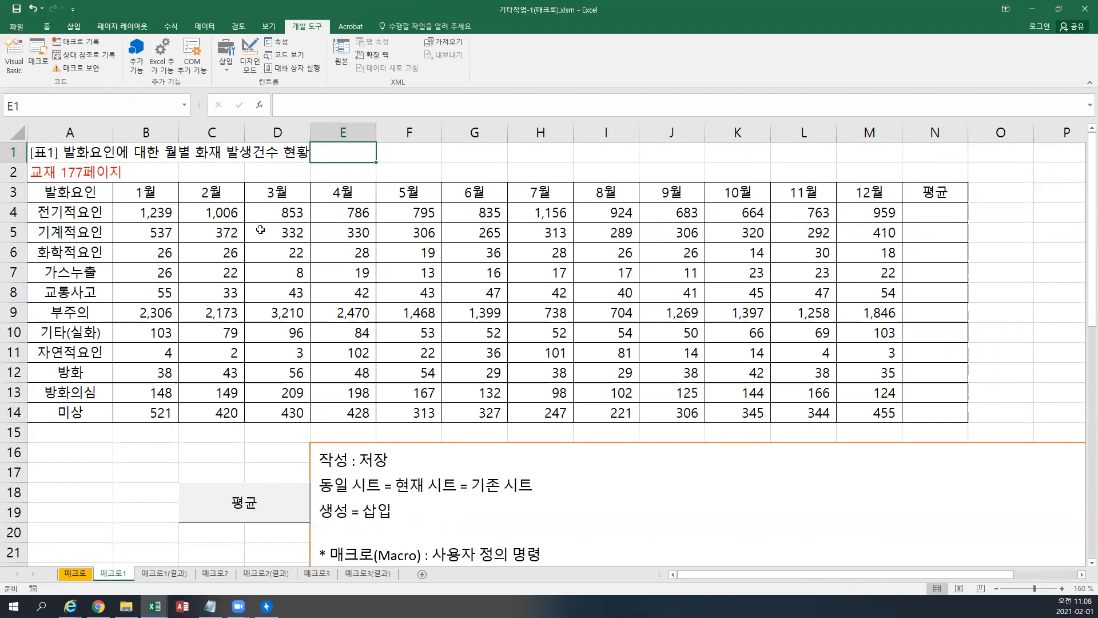
- Highlight the monthly source data in B4:M14, select cell C16 outside the table, and run the 평균 macro from its button
left_click_drag(149, 213, 860, 210)
left_click_drag(168, 216, 835, 412)
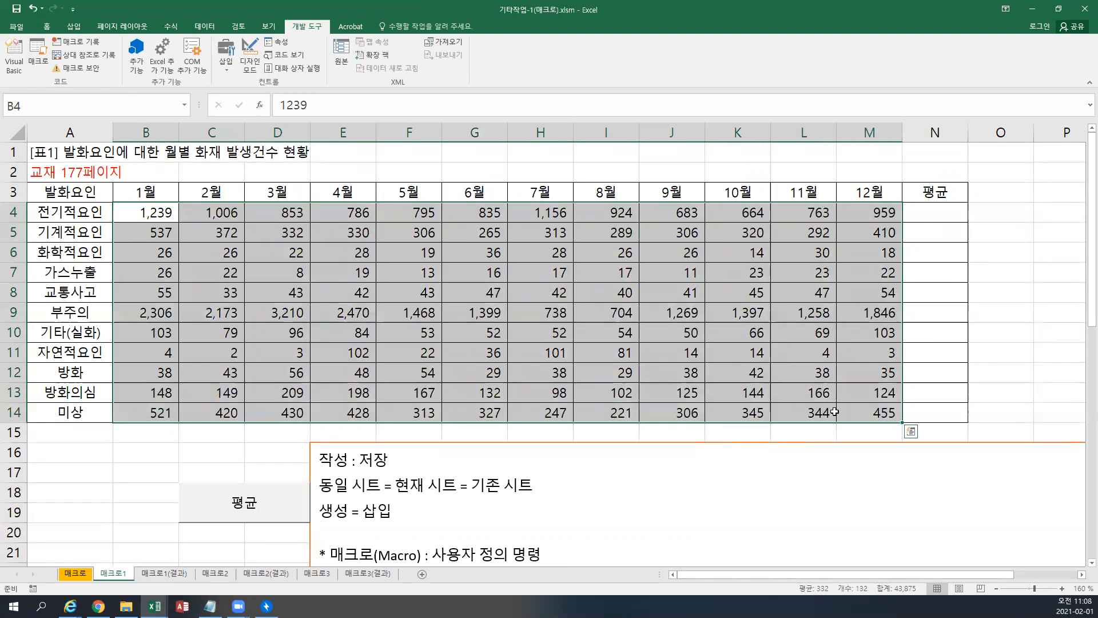
left_click(940, 216)
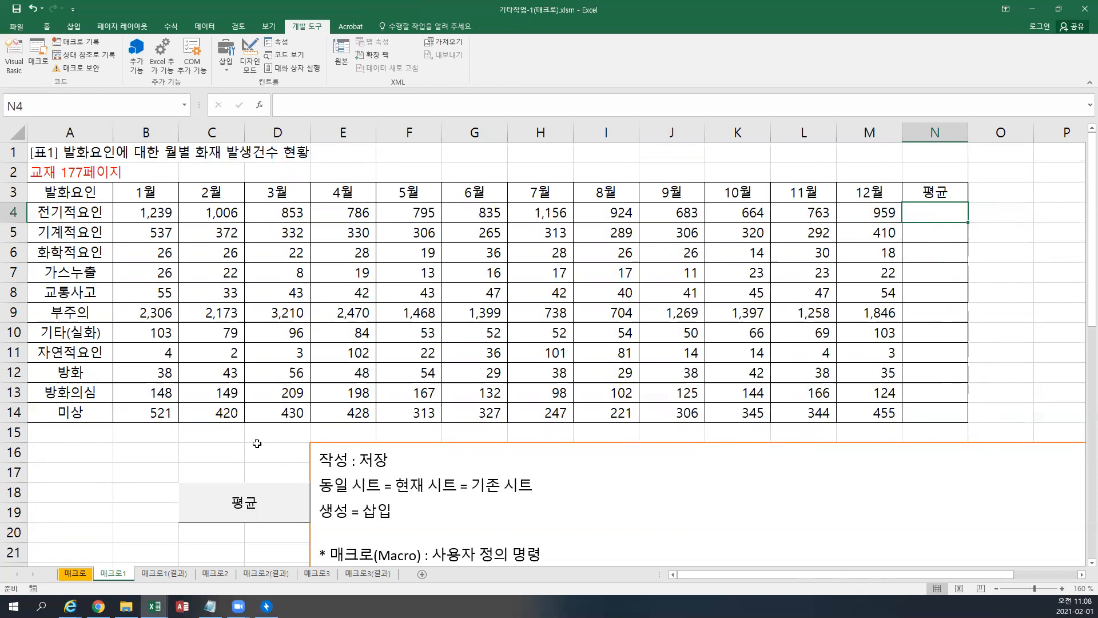
left_click(227, 459)
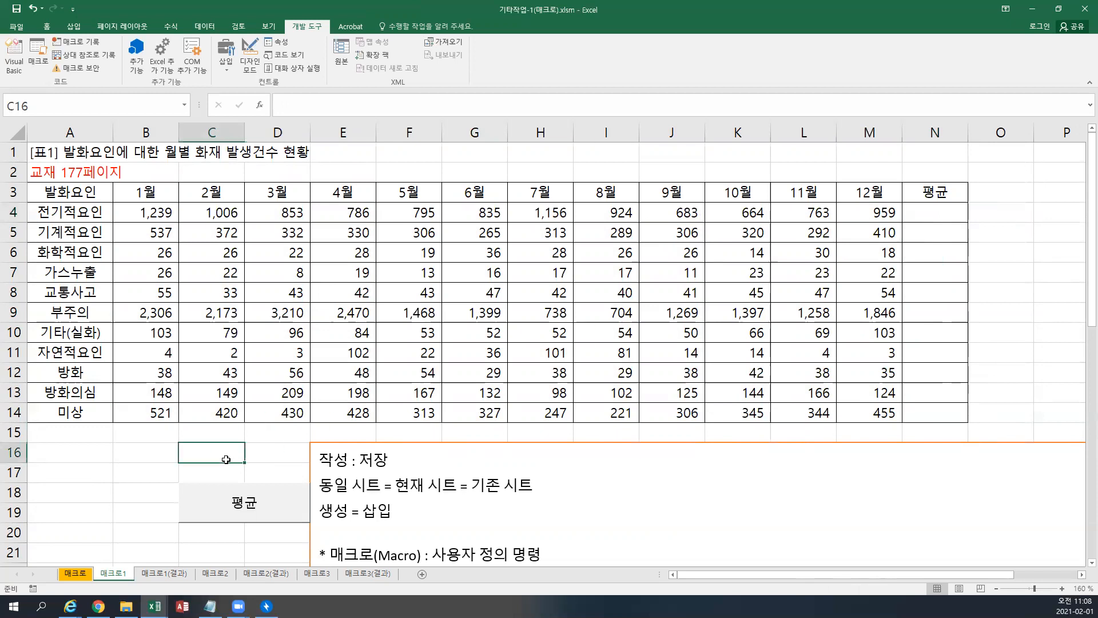
left_click(275, 495)
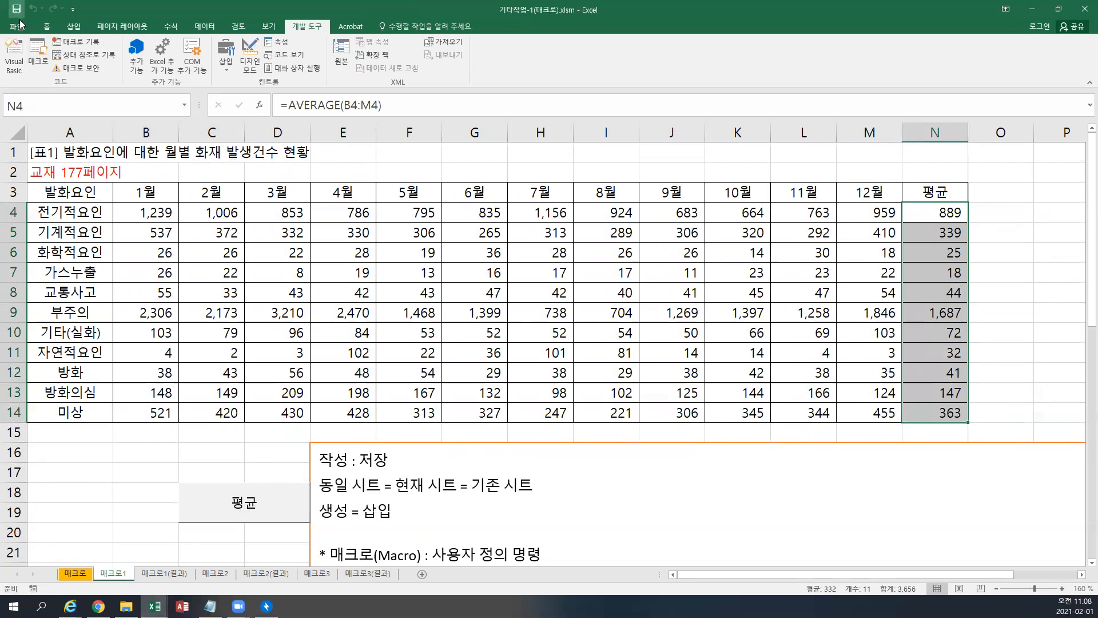
left_click(195, 172)
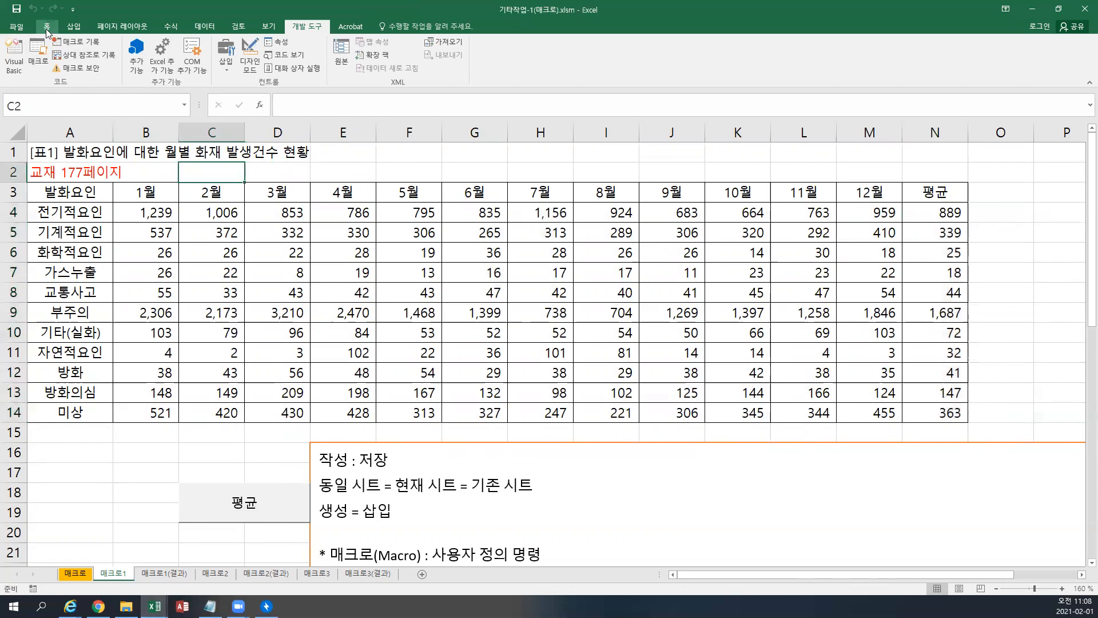
scroll(532, 371, "down", 4)
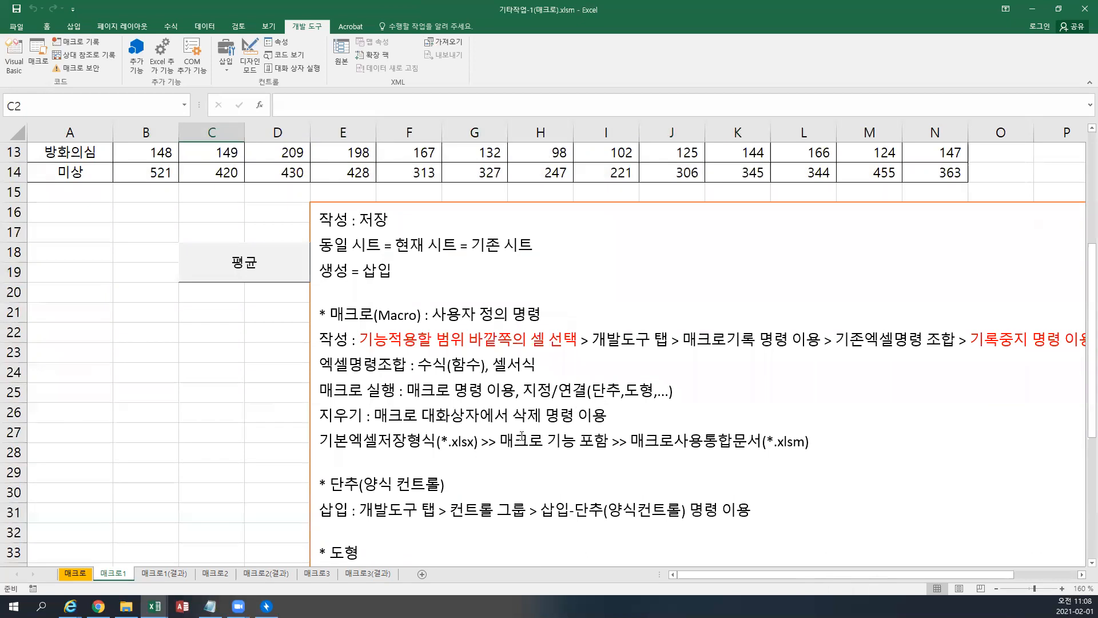
scroll(178, 344, "up", 3)
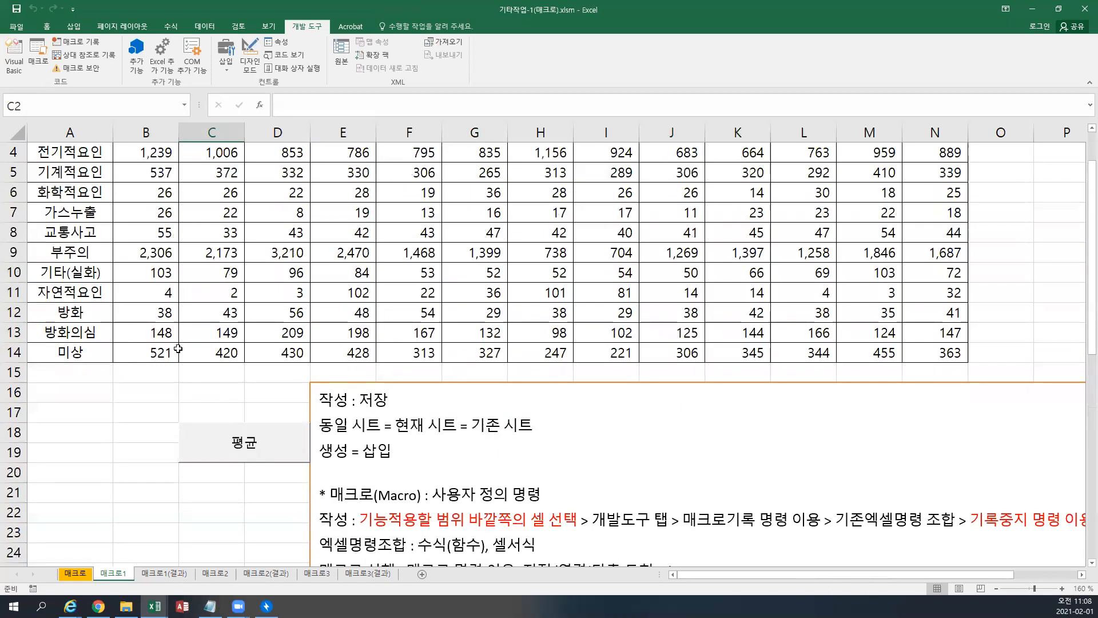